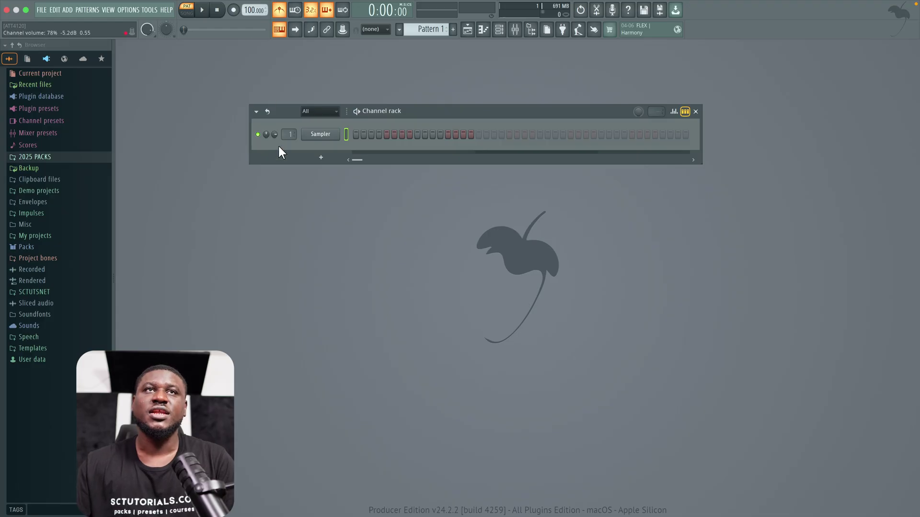
Add a TRITON Extreme channel and load the VS Tine E. Piano program from its Keyboard category.
{"action": "left_click", "coordinate": [321, 157]}
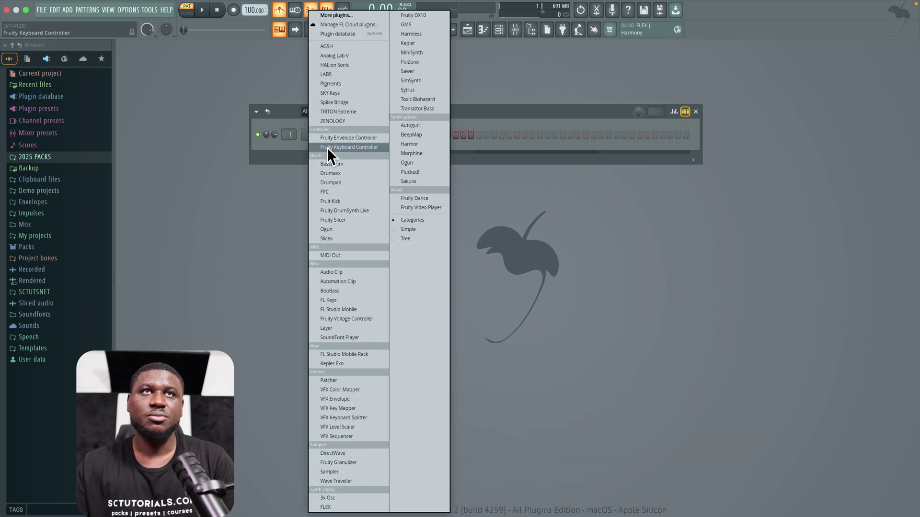
{"action": "left_click", "coordinate": [336, 114]}
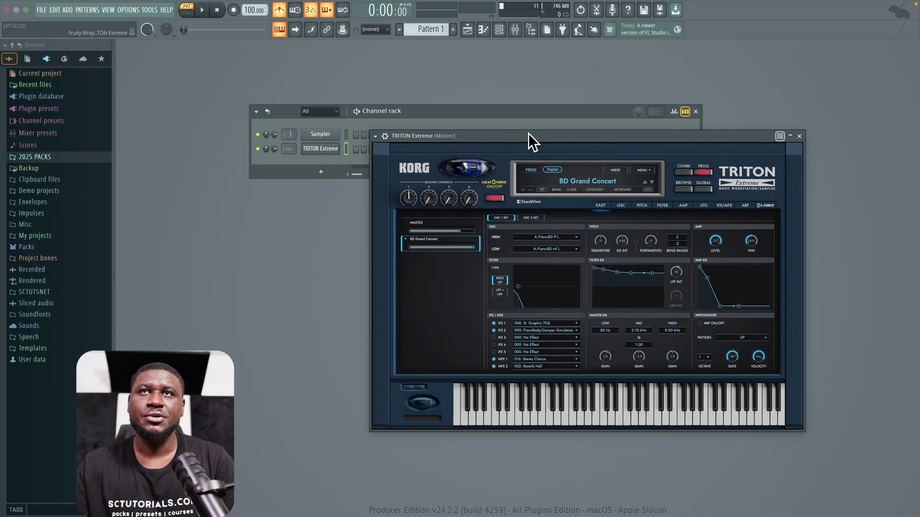
{"action": "left_click", "coordinate": [683, 189]}
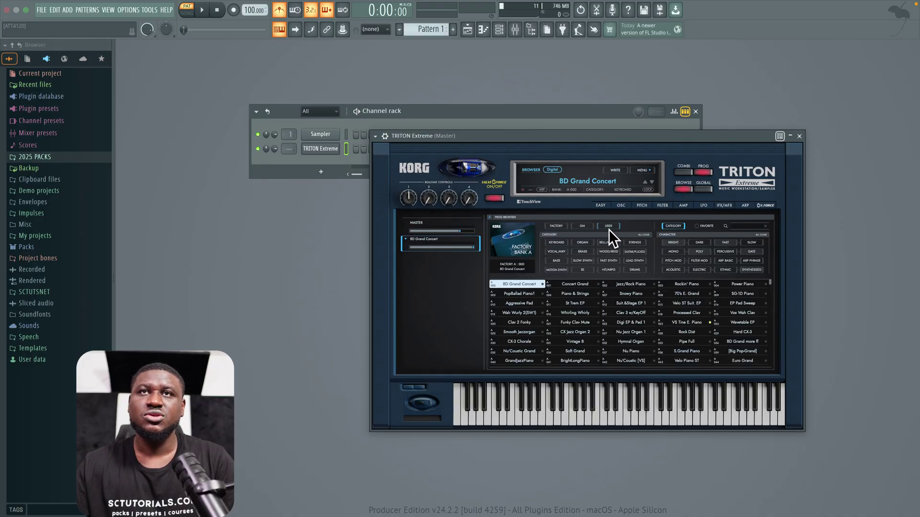
{"action": "left_click", "coordinate": [557, 243]}
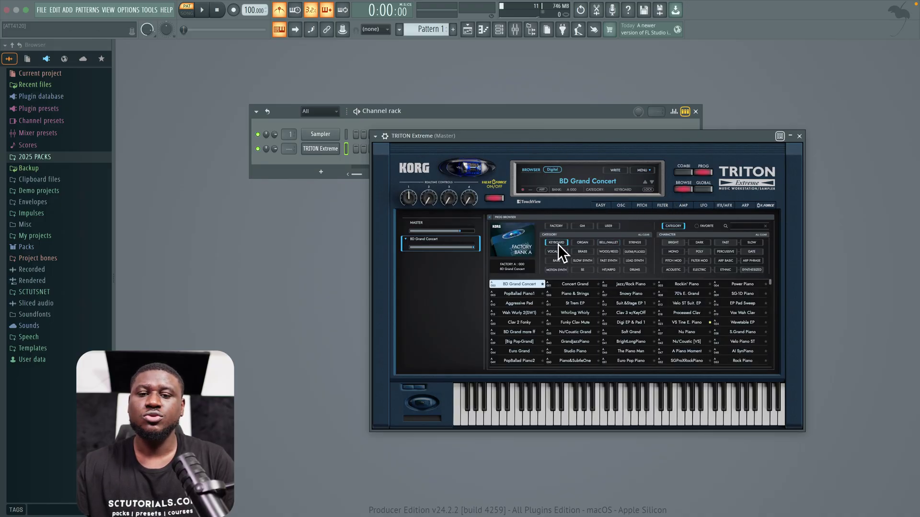
{"action": "left_click", "coordinate": [686, 324]}
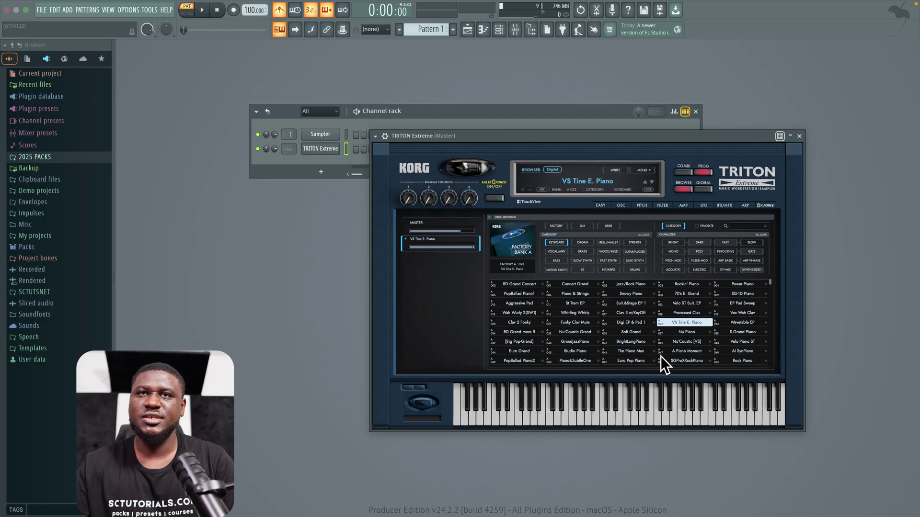
Audition several notes of the electric piano sound on the plugin's keyboard and close the plugin window.
{"action": "left_click", "coordinate": [606, 417]}
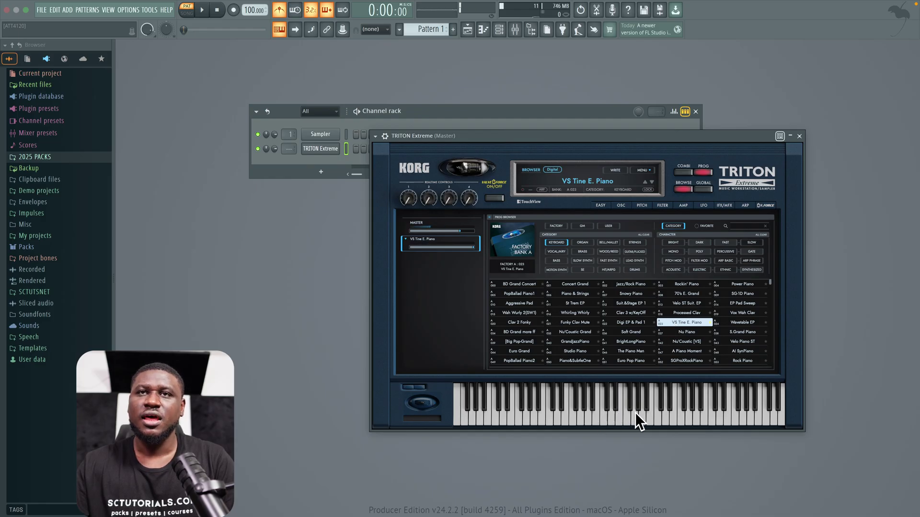
{"action": "left_click", "coordinate": [634, 414]}
{"action": "left_click", "coordinate": [586, 415]}
{"action": "left_click", "coordinate": [571, 415]}
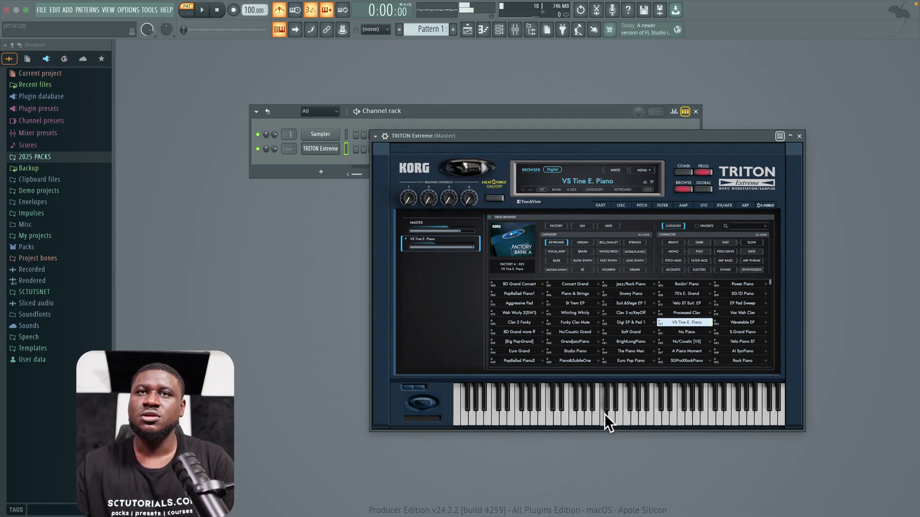
{"action": "left_click", "coordinate": [605, 414]}
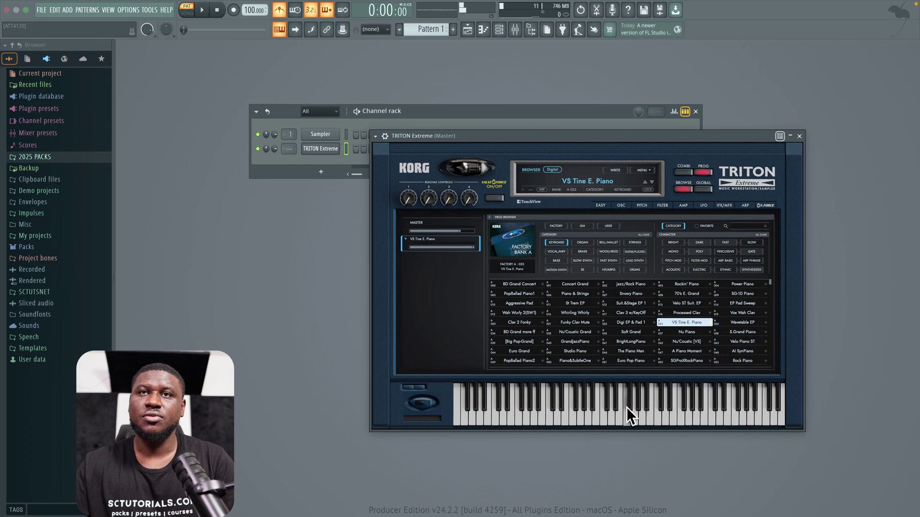
{"action": "left_click", "coordinate": [800, 136]}
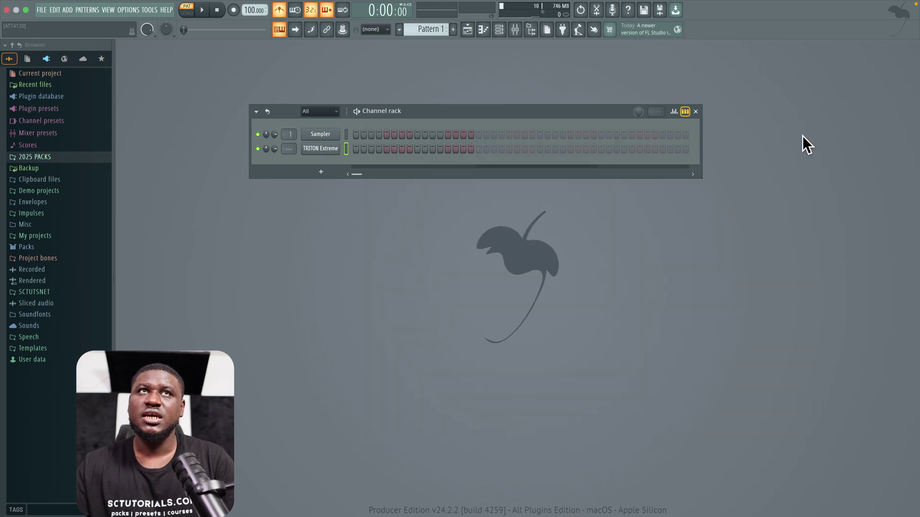
Open the TRITON Extreme channel's piano roll and set scale highlighting to Major (Ionian) with root note F.
{"action": "right_click", "coordinate": [327, 150]}
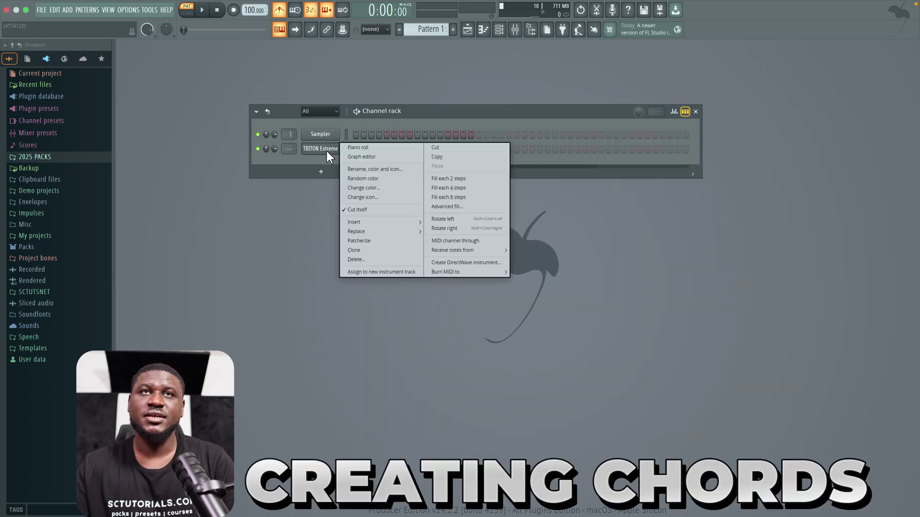
{"action": "left_click", "coordinate": [353, 149]}
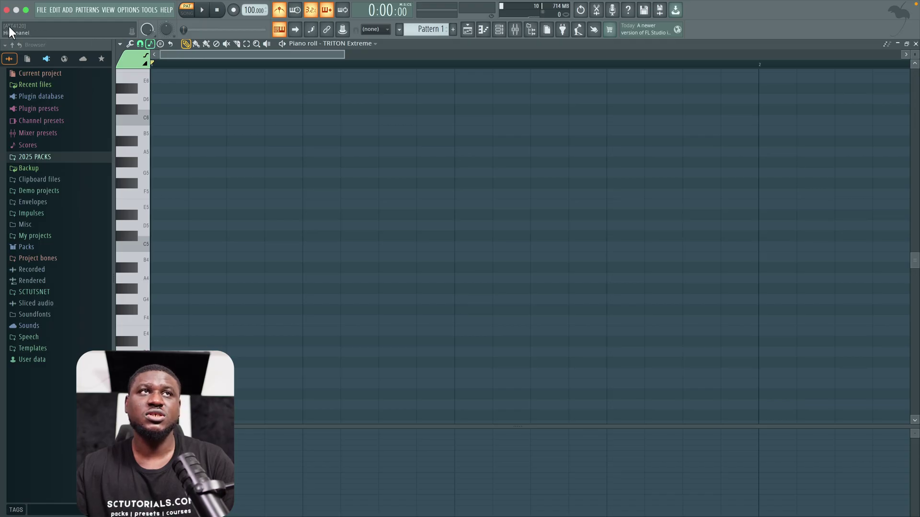
{"action": "left_click", "coordinate": [150, 43]}
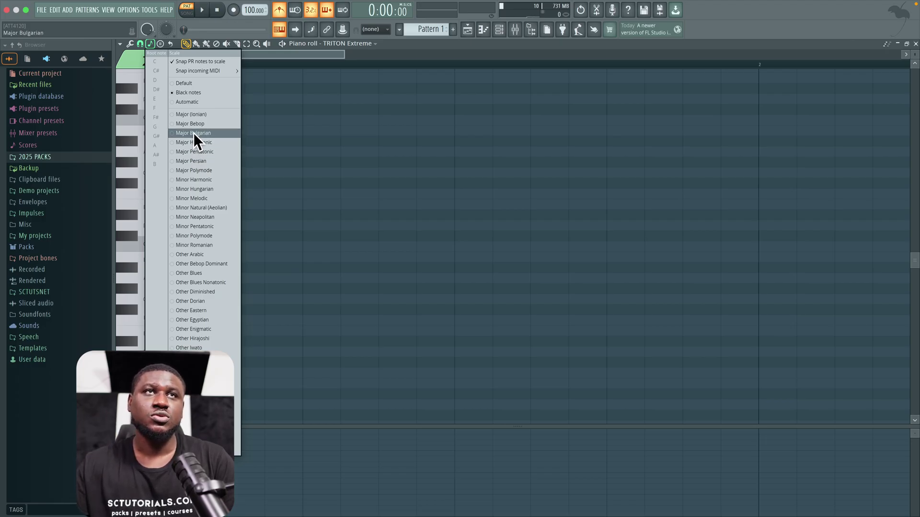
{"action": "left_click", "coordinate": [187, 114]}
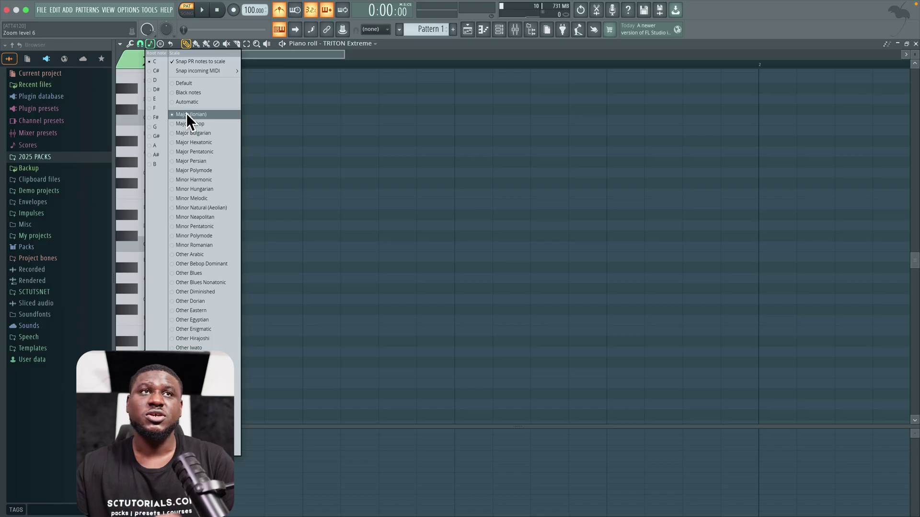
{"action": "left_click", "coordinate": [157, 108]}
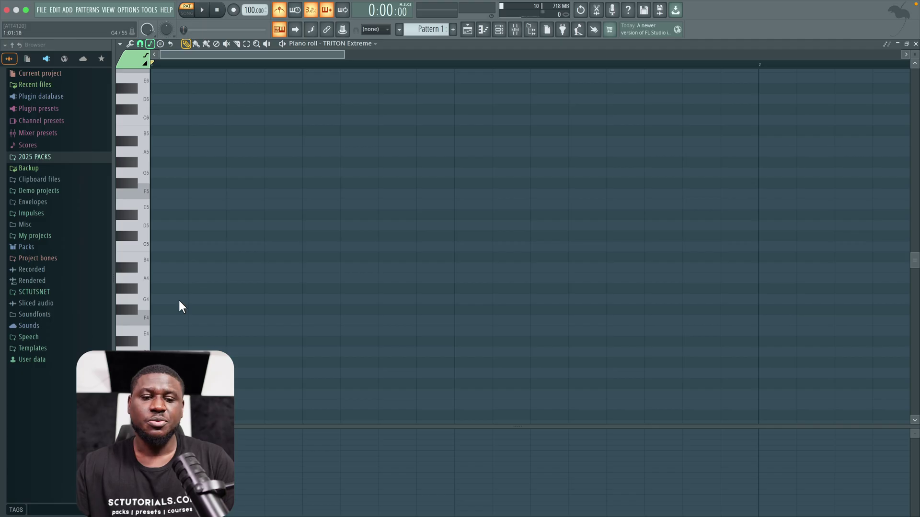
Draw a D4 note at the start of the pattern and lengthen it to two full bars.
{"action": "left_click", "coordinate": [171, 353]}
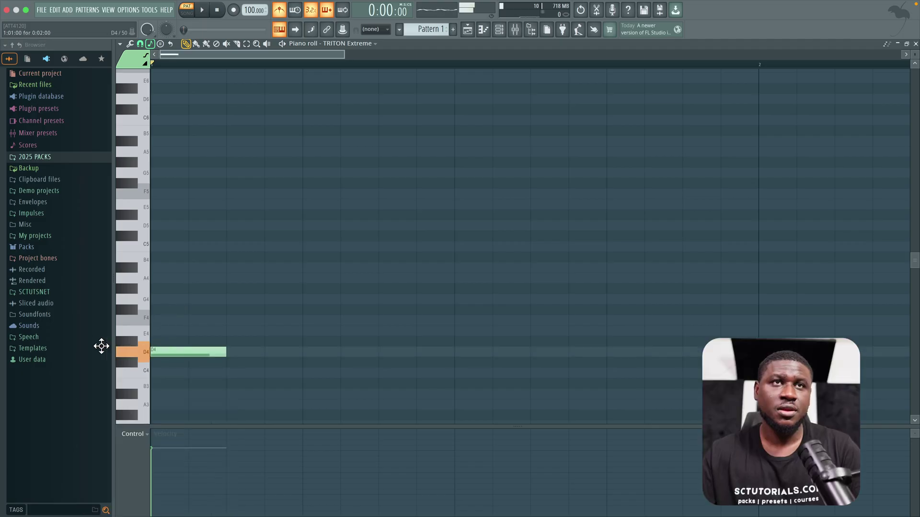
{"action": "scroll", "coordinate": [229, 361], "scroll_direction": "down", "scroll_amount": 2}
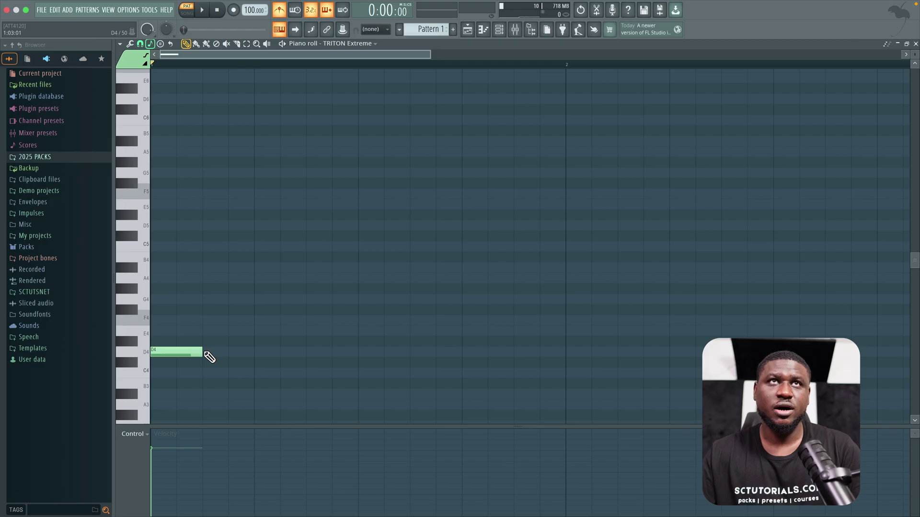
{"action": "scroll", "coordinate": [209, 358], "scroll_direction": "down", "scroll_amount": 2}
{"action": "left_click_drag", "start_coordinate": [177, 353], "coordinate": [372, 352]}
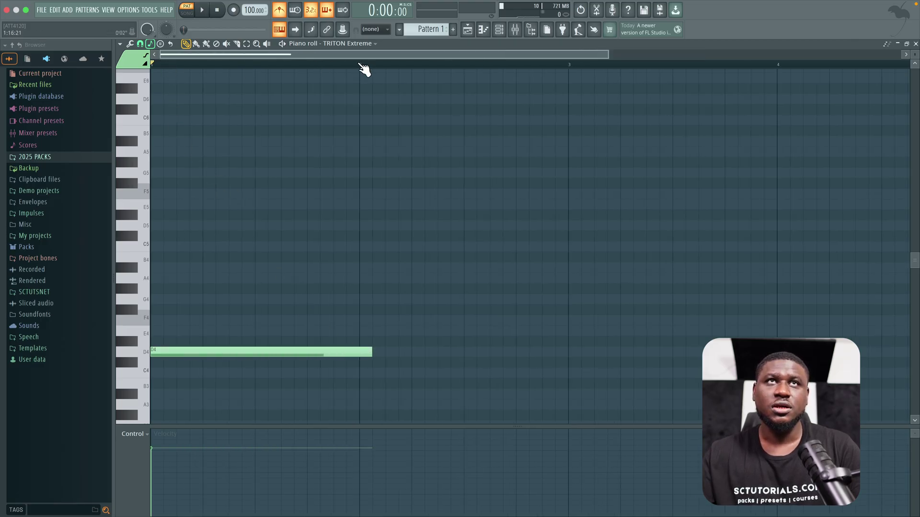
{"action": "left_click_drag", "start_coordinate": [371, 352], "coordinate": [568, 352]}
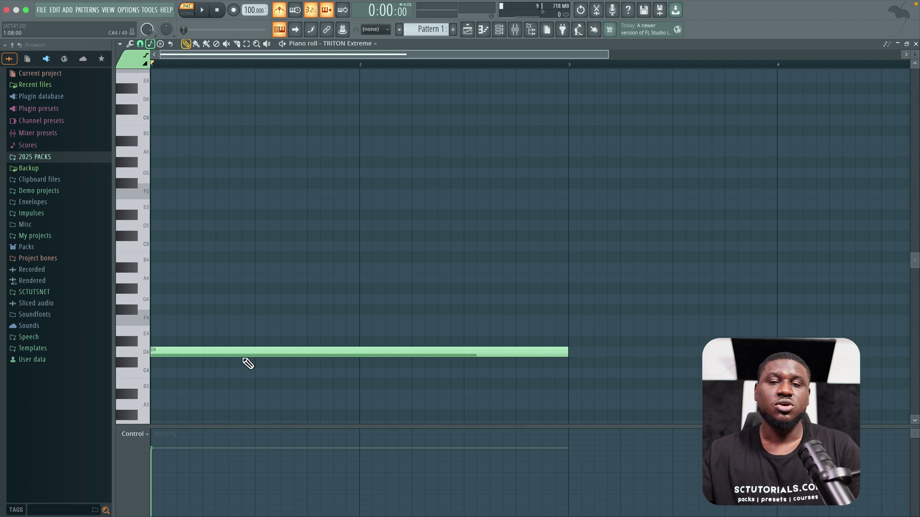
Add two-bar F4 and A4 notes above the D4 note to complete the first chord.
{"action": "scroll", "coordinate": [247, 363], "scroll_direction": "down", "scroll_amount": 3, "text": "ctrl"}
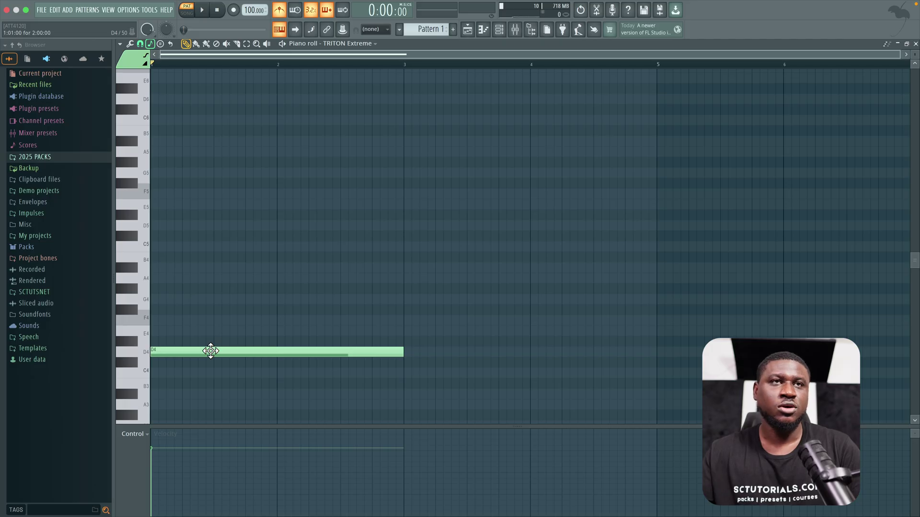
{"action": "left_click", "coordinate": [211, 351]}
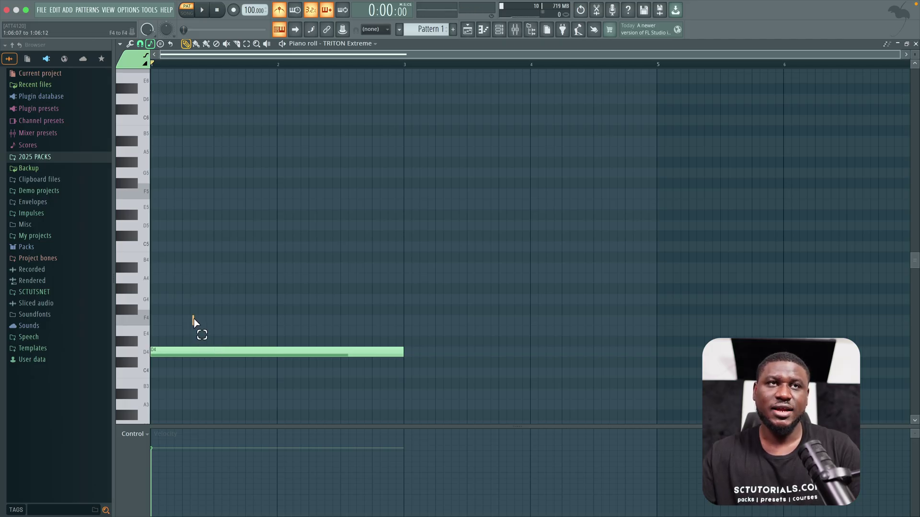
{"action": "mouse_move", "coordinate": [172, 318]}
{"action": "left_mouse_down"}
{"action": "mouse_move", "coordinate": [113, 312]}
{"action": "mouse_move", "coordinate": [123, 325]}
{"action": "mouse_move", "coordinate": [150, 314]}
{"action": "left_mouse_up"}
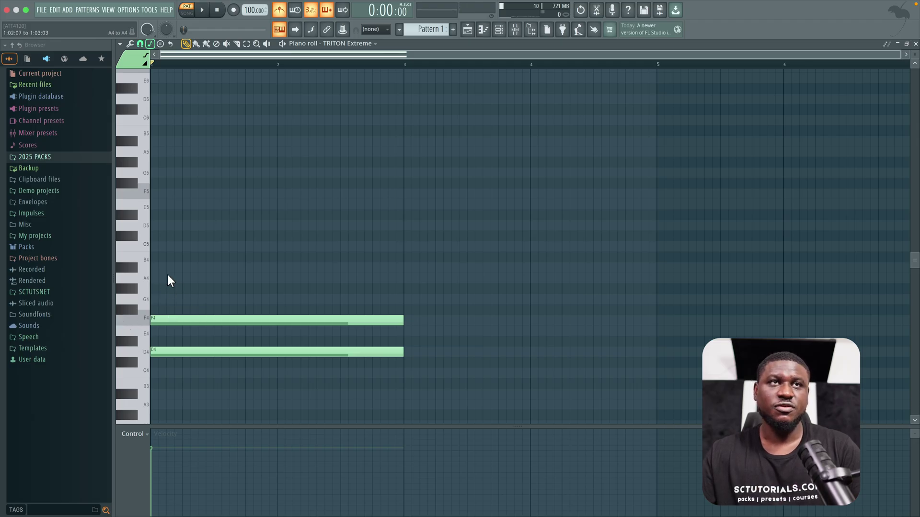
{"action": "mouse_move", "coordinate": [168, 276]}
{"action": "left_mouse_down"}
{"action": "mouse_move", "coordinate": [106, 273]}
{"action": "mouse_move", "coordinate": [160, 269]}
{"action": "left_mouse_up"}
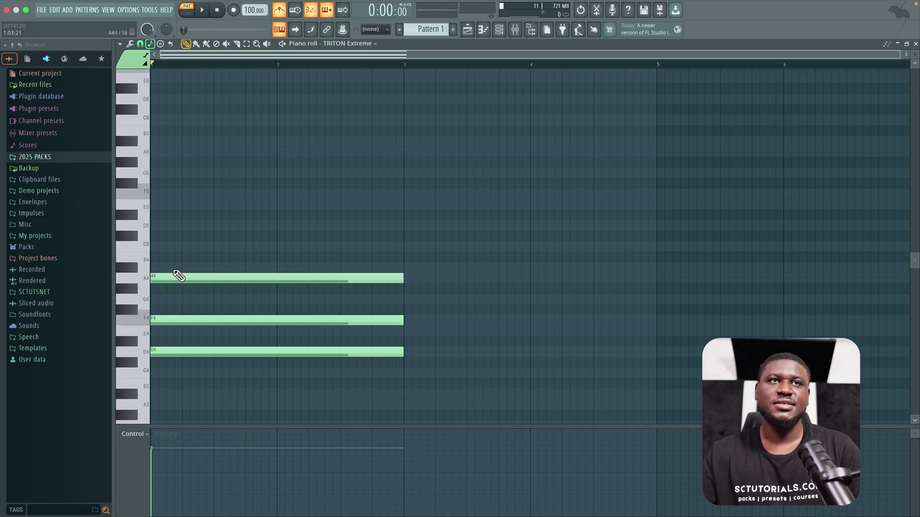
Play back the first chord and turn off the metronome.
{"action": "key", "text": "space"}
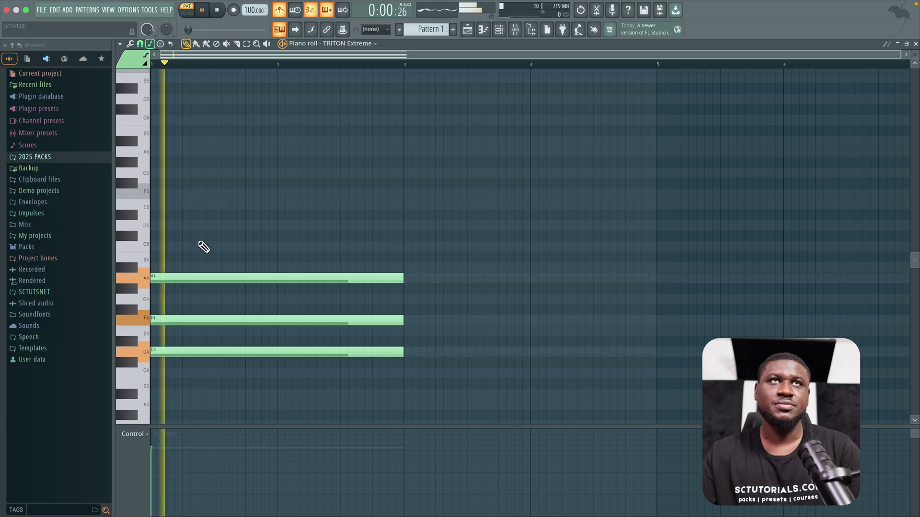
{"action": "left_click", "coordinate": [280, 15]}
{"action": "key", "text": "space"}
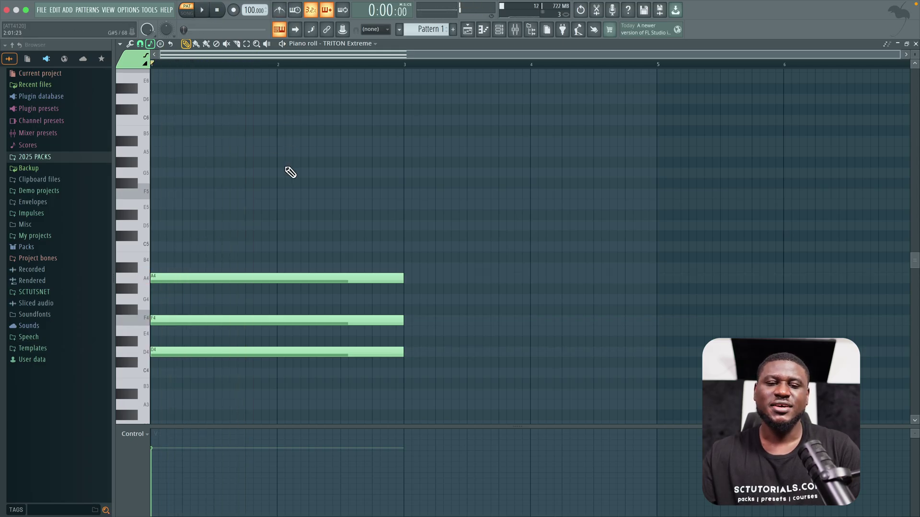
{"action": "key", "text": "space"}
{"action": "key", "text": "space"}
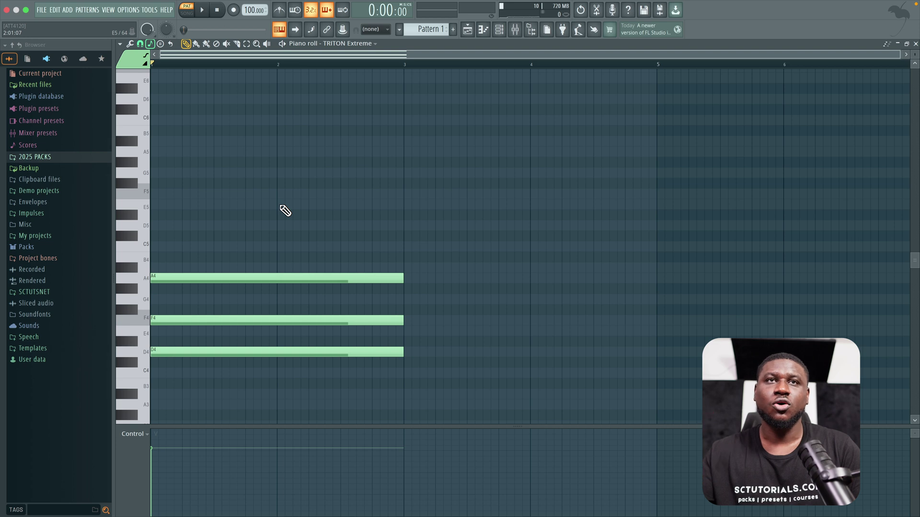
Build a one-bar chord of E4, G4 and A#4 starting at bar 3 and play the pattern back.
{"action": "left_click_drag", "start_coordinate": [278, 220], "coordinate": [320, 341]}
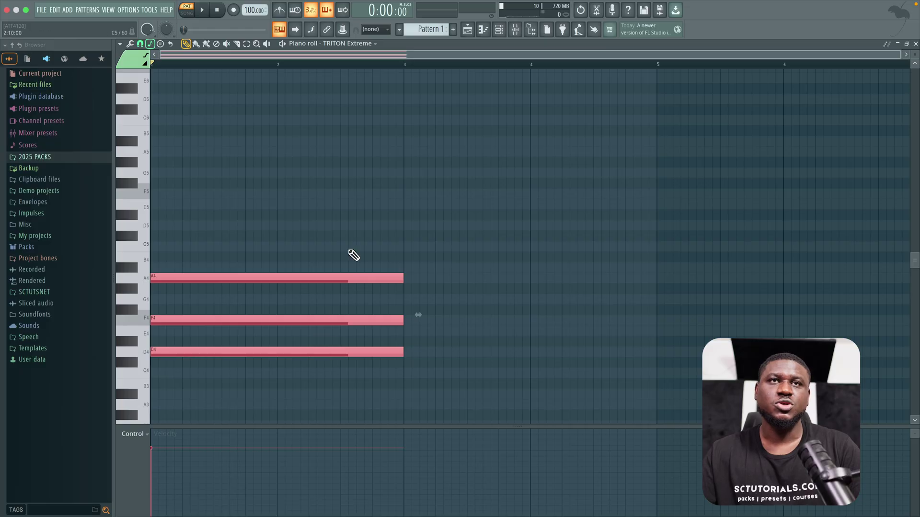
{"action": "left_click", "coordinate": [418, 253]}
{"action": "left_click", "coordinate": [406, 331]}
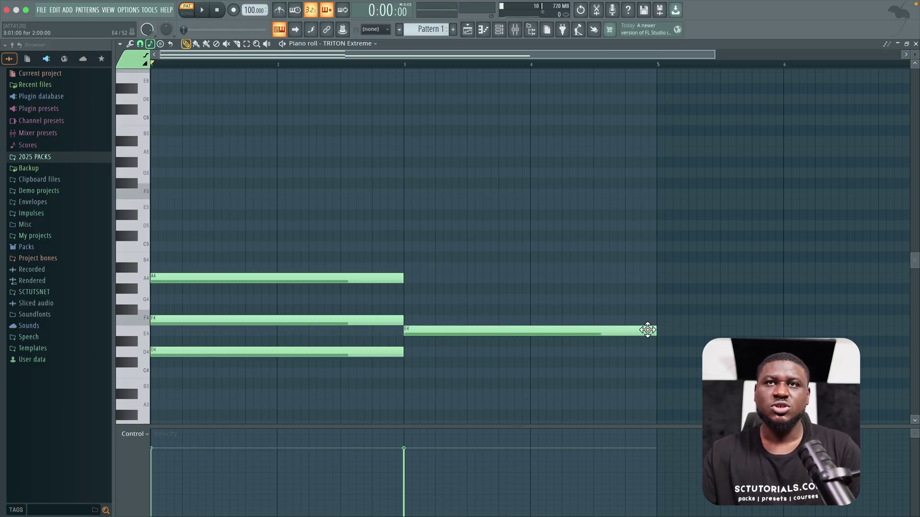
{"action": "left_click_drag", "start_coordinate": [652, 329], "coordinate": [526, 330]}
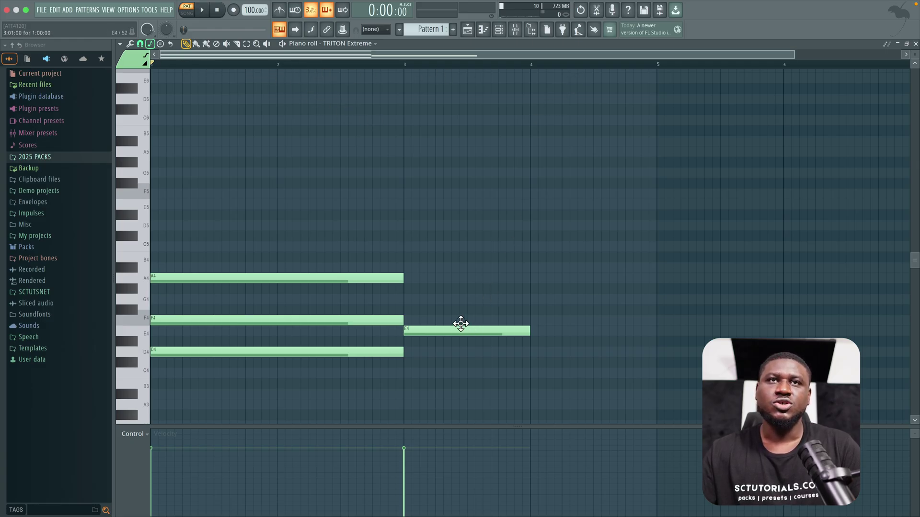
{"action": "mouse_move", "coordinate": [529, 331]}
{"action": "left_mouse_down"}
{"action": "mouse_move", "coordinate": [653, 337]}
{"action": "mouse_move", "coordinate": [529, 344]}
{"action": "left_mouse_up"}
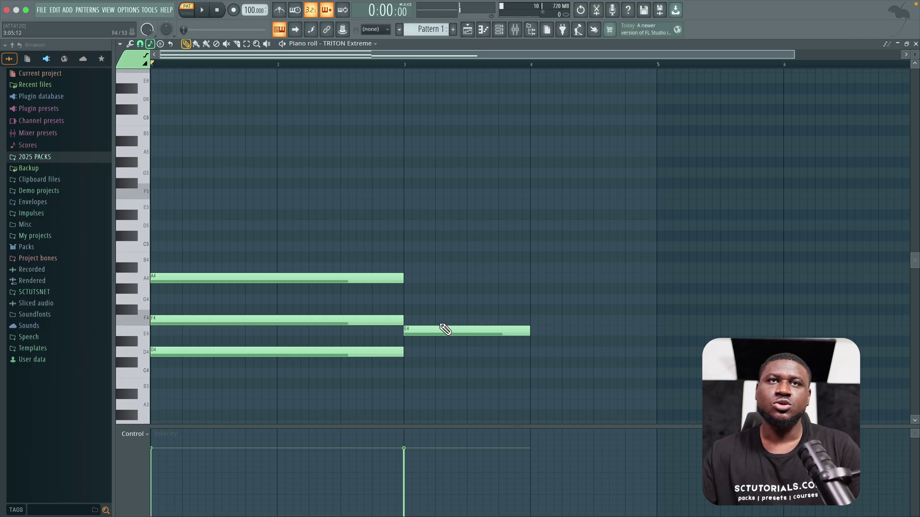
{"action": "left_click", "coordinate": [406, 300]}
{"action": "left_click", "coordinate": [408, 267]}
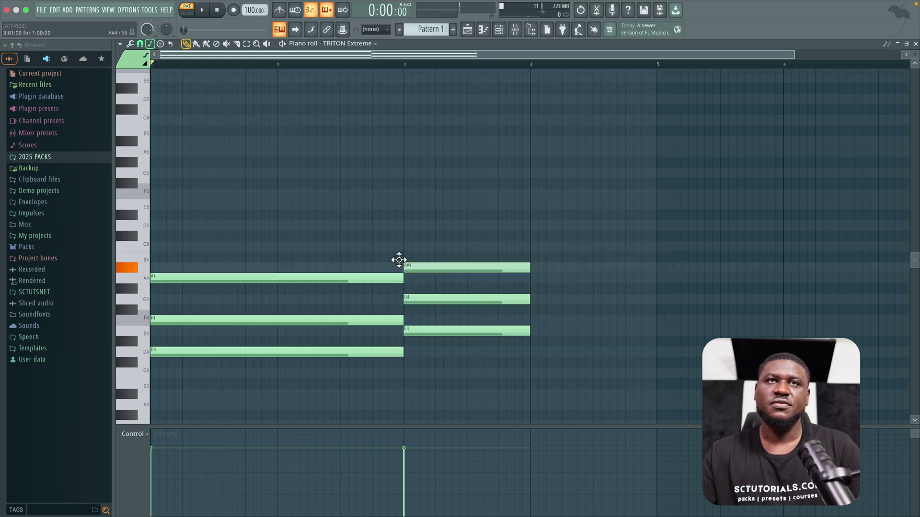
{"action": "key", "text": "space"}
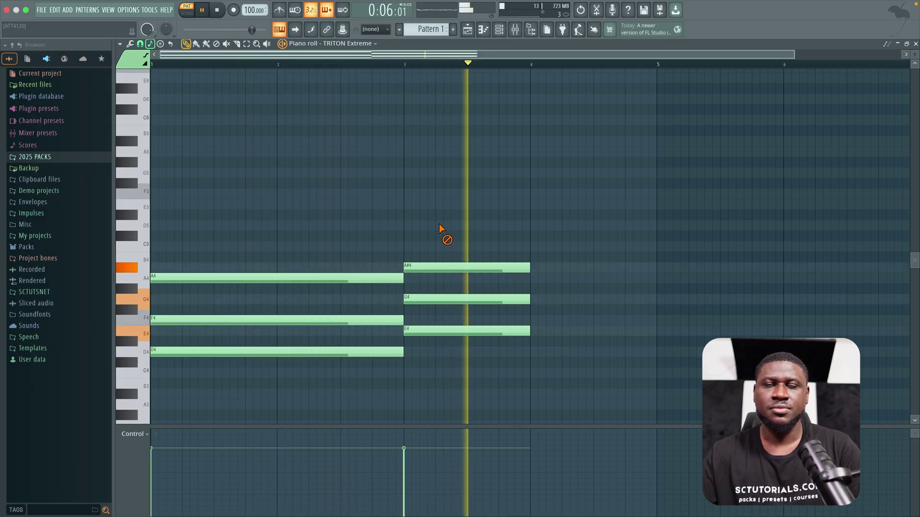
{"action": "key", "text": "space"}
Raise the bar 3 chord two scale steps to G4, A#4 and D5, and play the progression back.
{"action": "left_click_drag", "start_coordinate": [441, 220], "coordinate": [456, 350]}
{"action": "scroll", "coordinate": [456, 347], "scroll_direction": "down", "scroll_amount": 2}
{"action": "key", "text": "Up"}
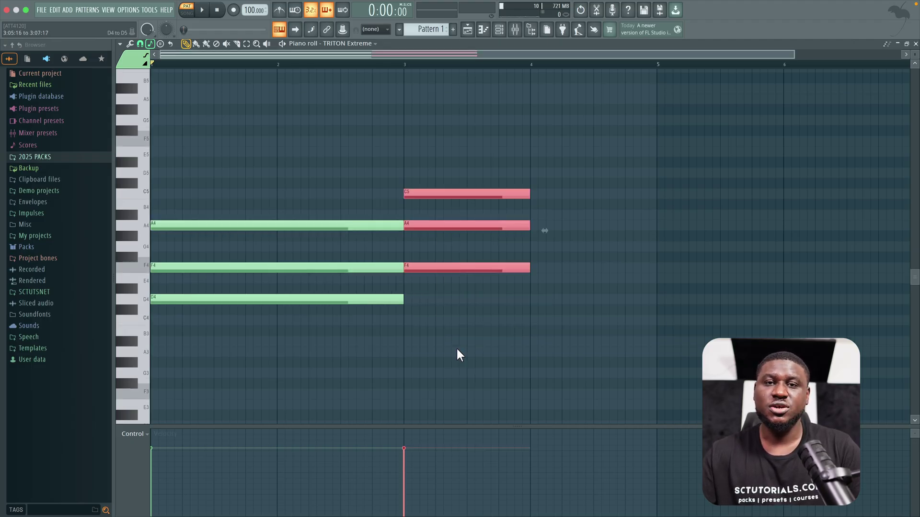
{"action": "scroll", "coordinate": [457, 349], "scroll_direction": "up", "scroll_amount": 1}
{"action": "key", "text": "Up"}
{"action": "key", "text": "space"}
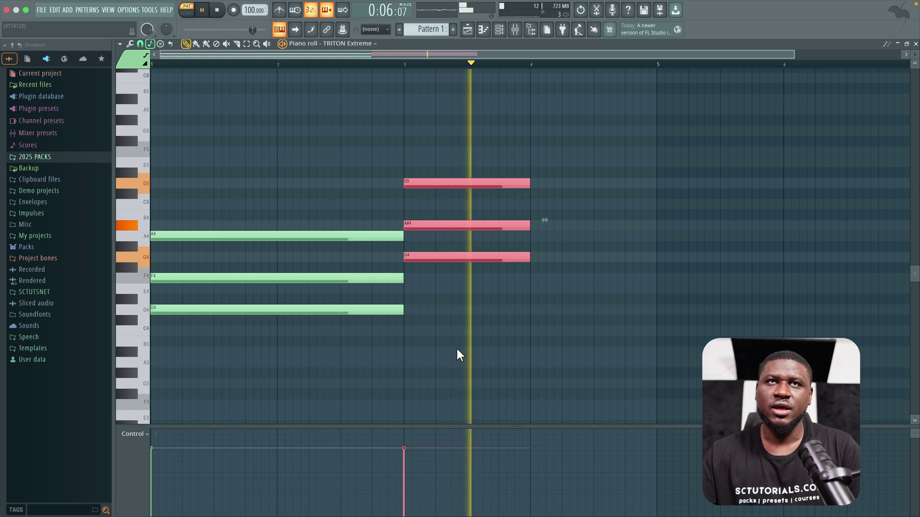
{"action": "key", "text": "space"}
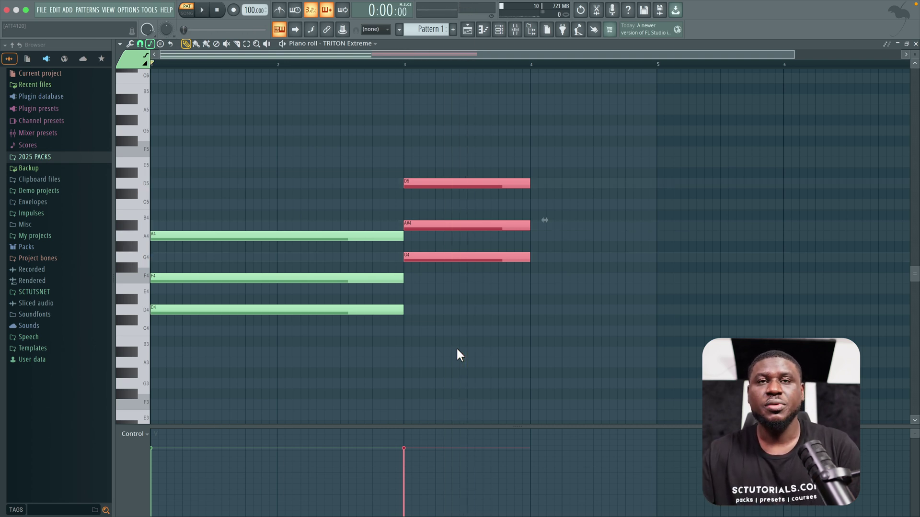
Duplicate the one-bar G4, A#4 and D5 chord into bar 4.
{"action": "key", "text": "ctrl+b"}
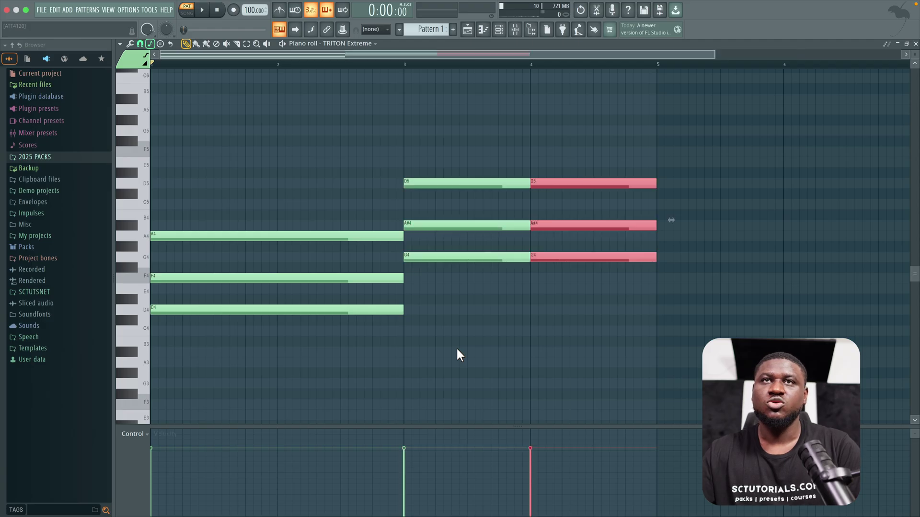
Raise the bar 4 chord one scale step to A4, C5 and E5.
{"action": "key", "text": "shift+Up"}
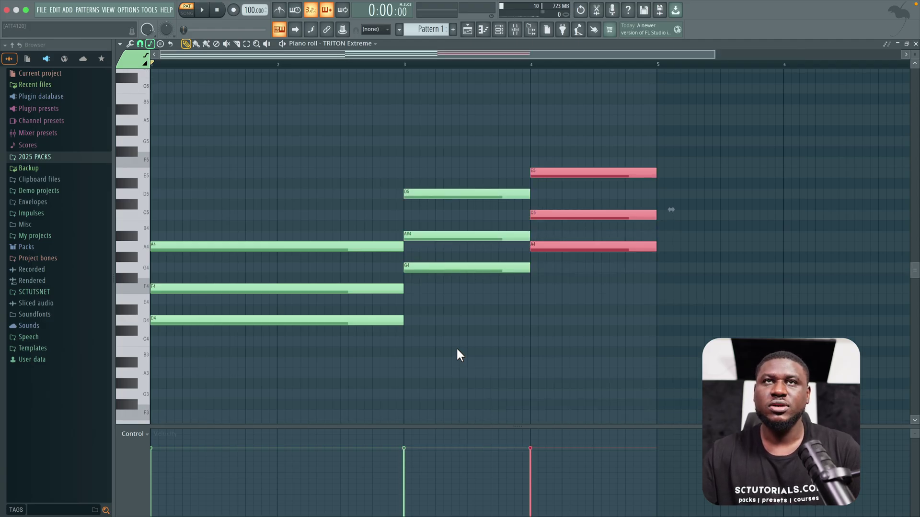
{"action": "key", "text": "shift+Down"}
{"action": "key", "text": "shift+Down"}
{"action": "key", "text": "shift+Down"}
{"action": "key", "text": "shift+Up"}
{"action": "key", "text": "shift+Up"}
{"action": "key", "text": "shift+Up"}
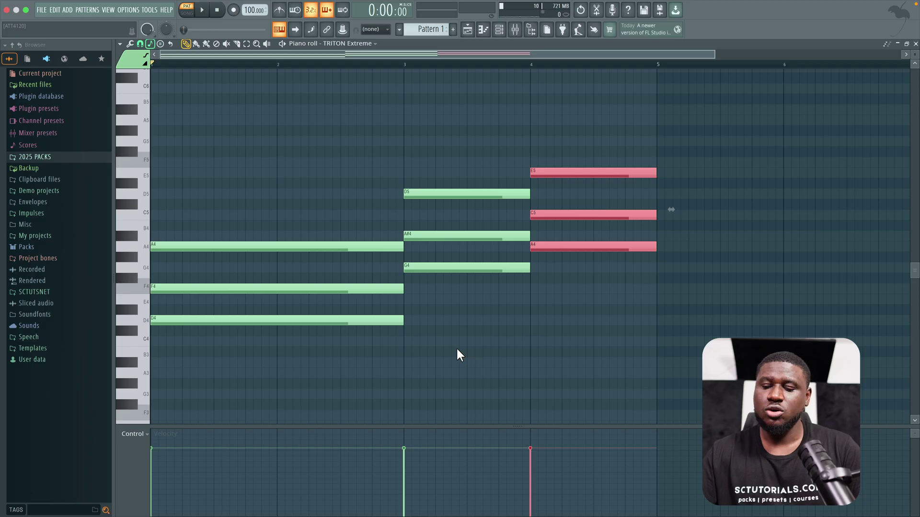
{"action": "key", "text": "shift+Up"}
{"action": "key", "text": "shift+Down"}
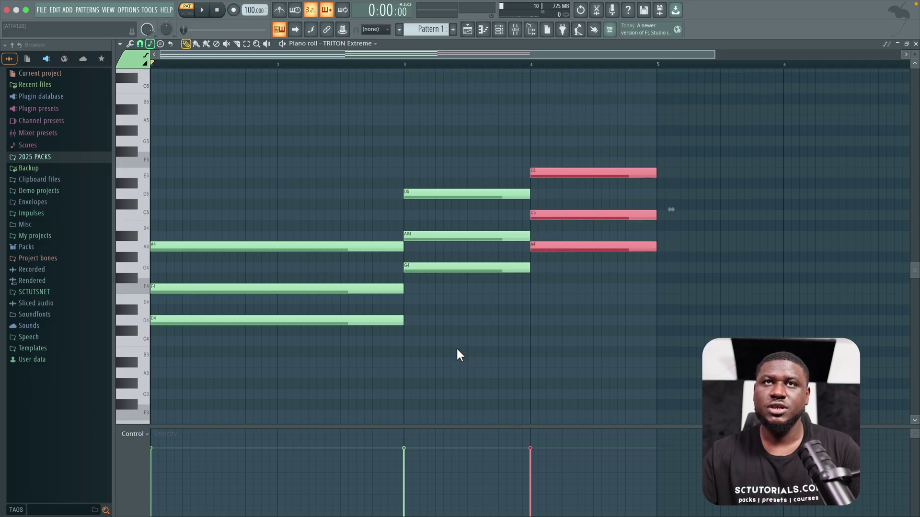
Deselect the bar 4 chord and play the three-chord progression back.
{"action": "key", "text": "space"}
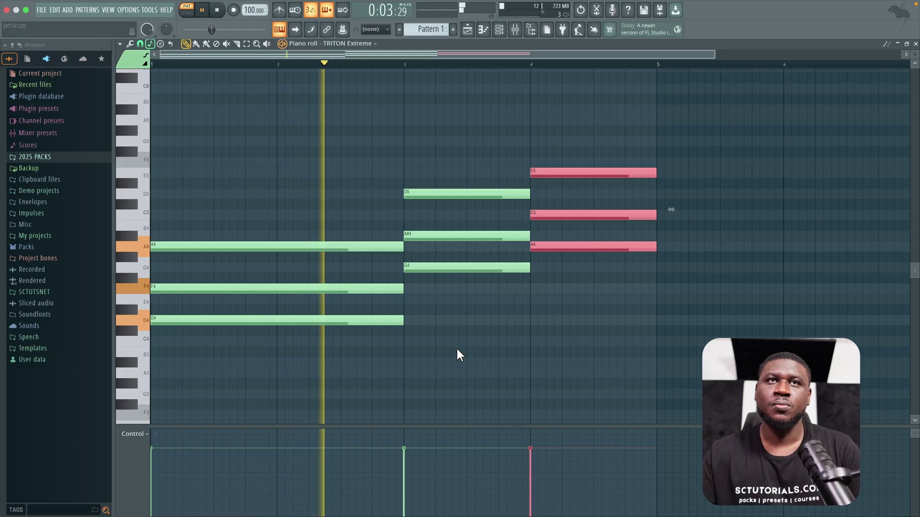
{"action": "right_click", "coordinate": [464, 354]}
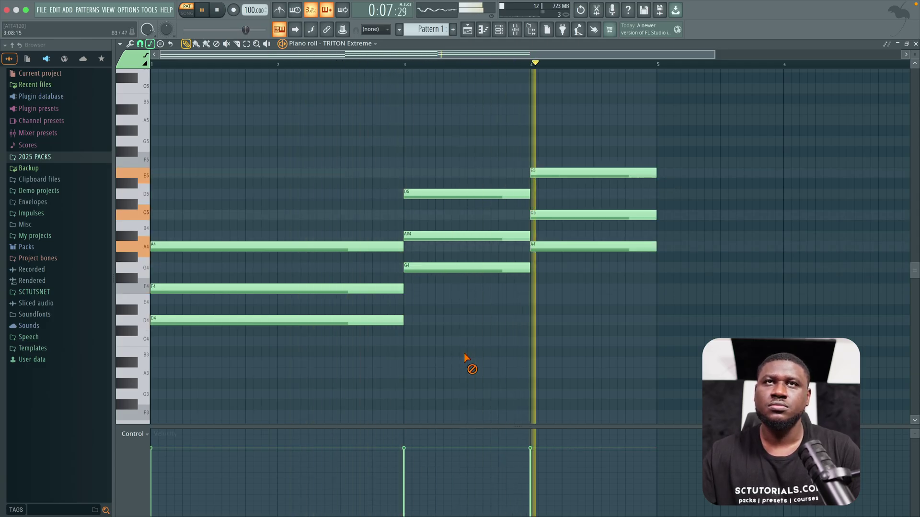
{"action": "key", "text": "space"}
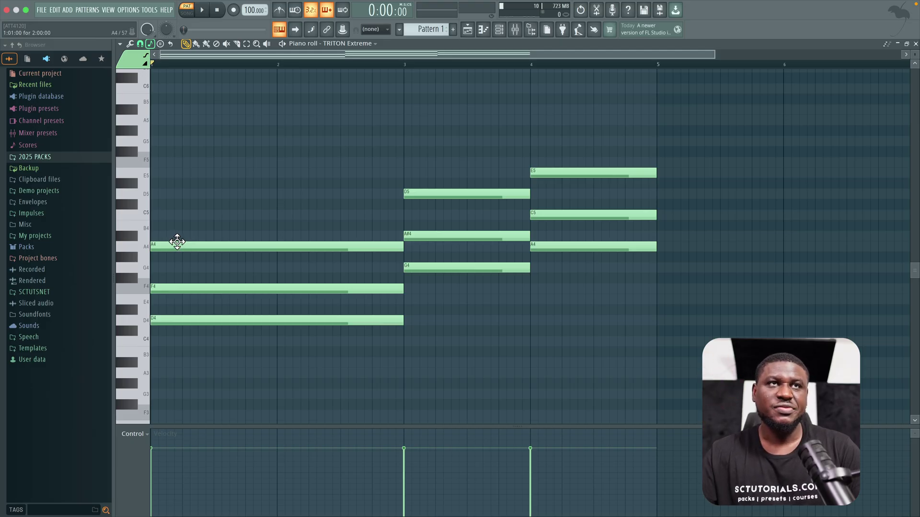
Add a two-bar C5 note on top of the first chord and compare playback with and without it.
{"action": "left_click", "coordinate": [168, 216]}
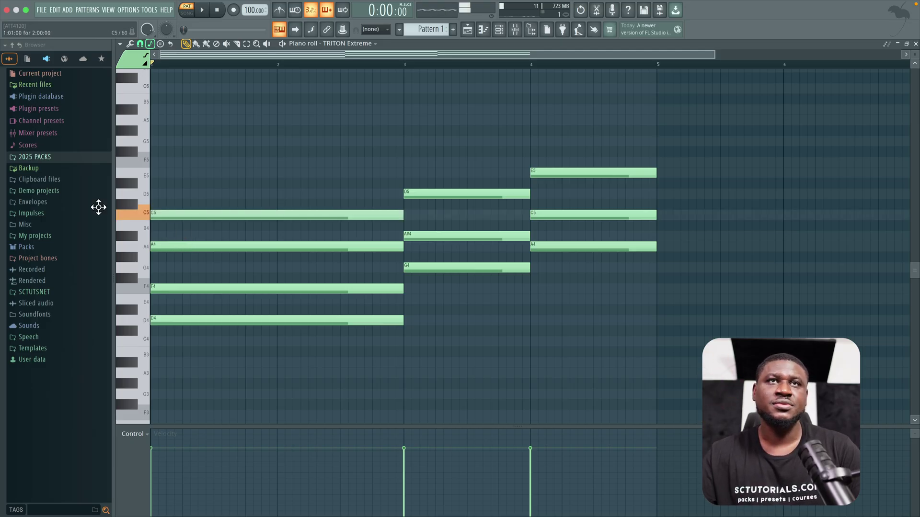
{"action": "key", "text": "space"}
{"action": "right_click", "coordinate": [176, 215]}
{"action": "key", "text": "space"}
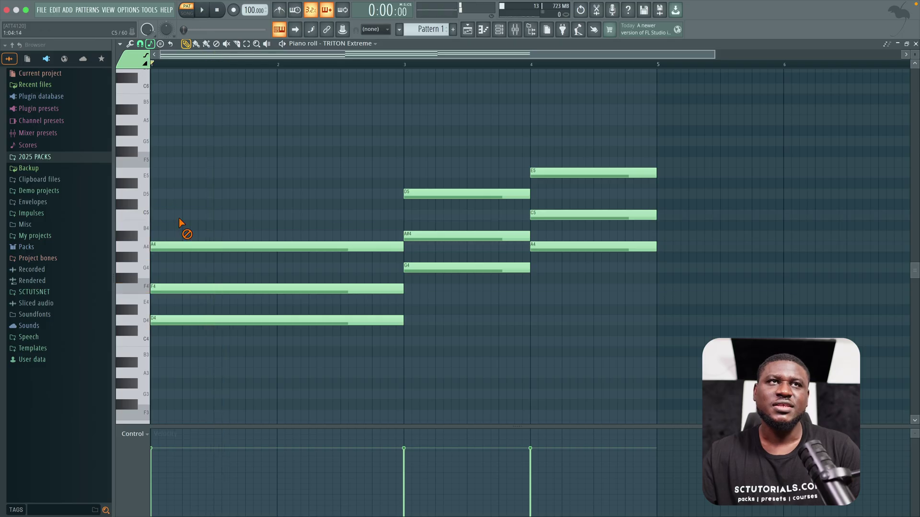
{"action": "key", "text": "space"}
{"action": "key", "text": "space"}
{"action": "key", "text": "ctrl+z"}
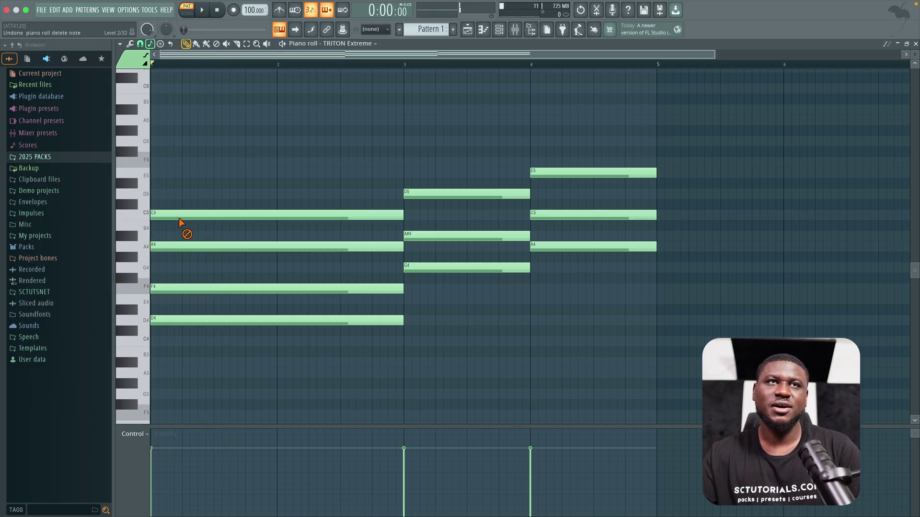
{"action": "key", "text": "space"}
{"action": "key", "text": "space"}
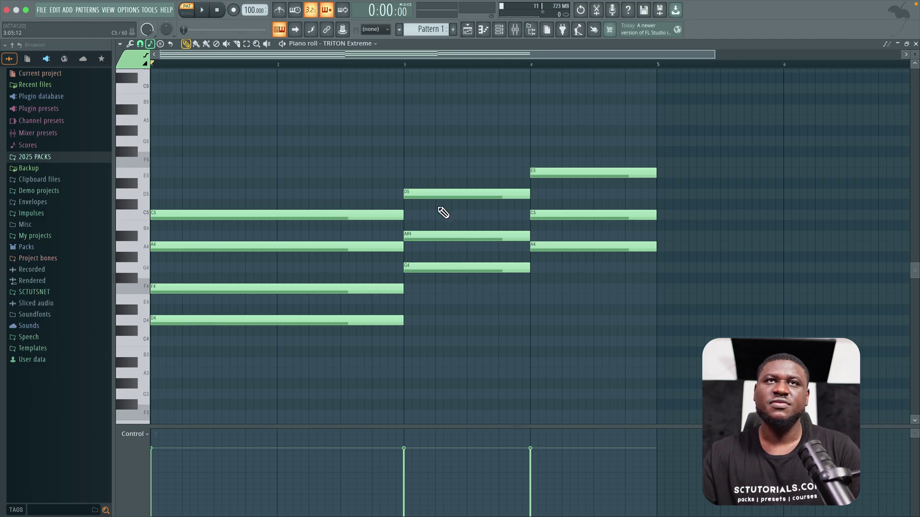
Add a one-bar F5 to the bar 3 chord and a one-bar G5 to the bar 4 chord, and play the progression back.
{"action": "left_click", "coordinate": [406, 162]}
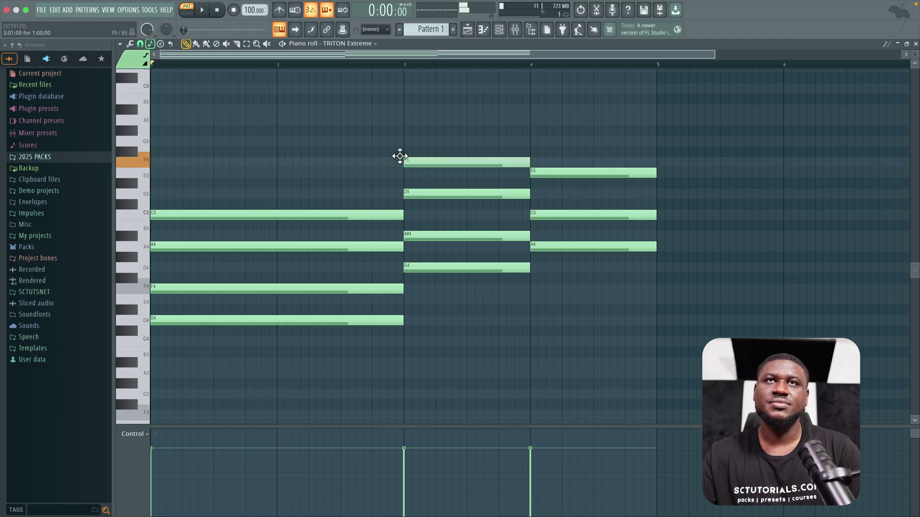
{"action": "key", "text": "space"}
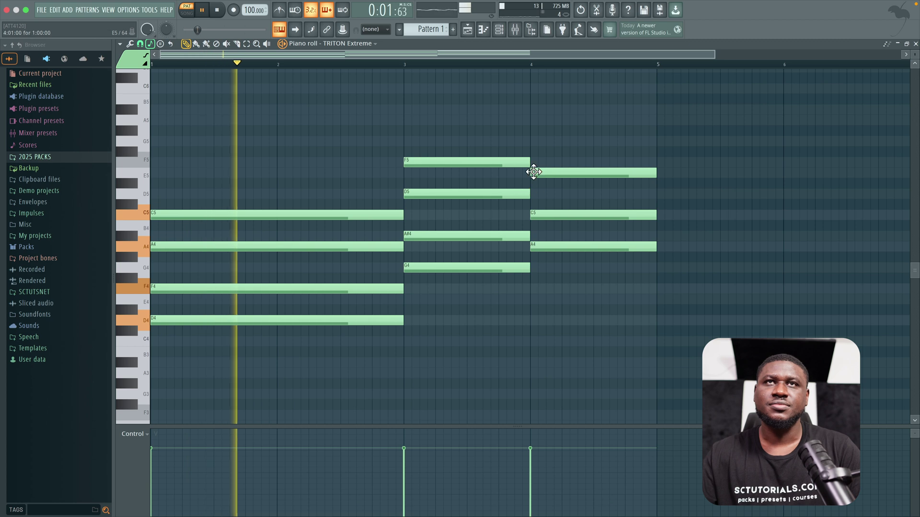
{"action": "left_click", "coordinate": [531, 141]}
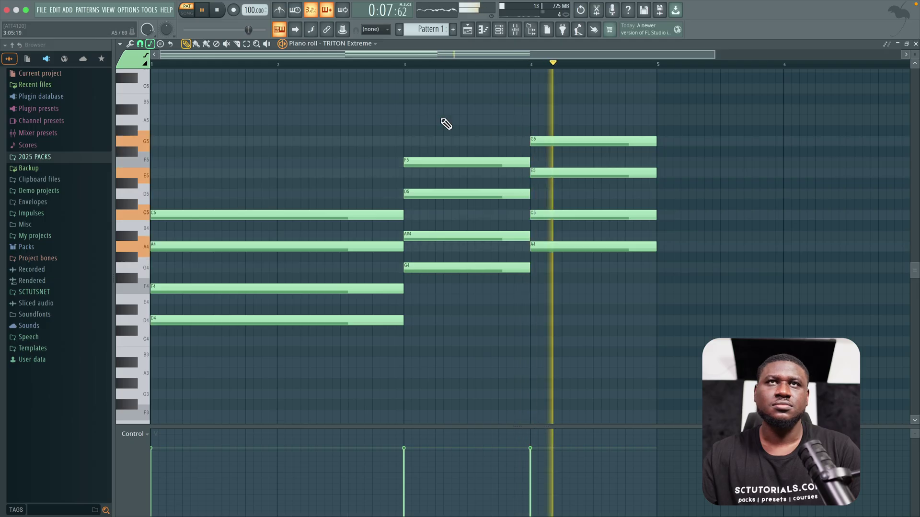
{"action": "key", "text": "space"}
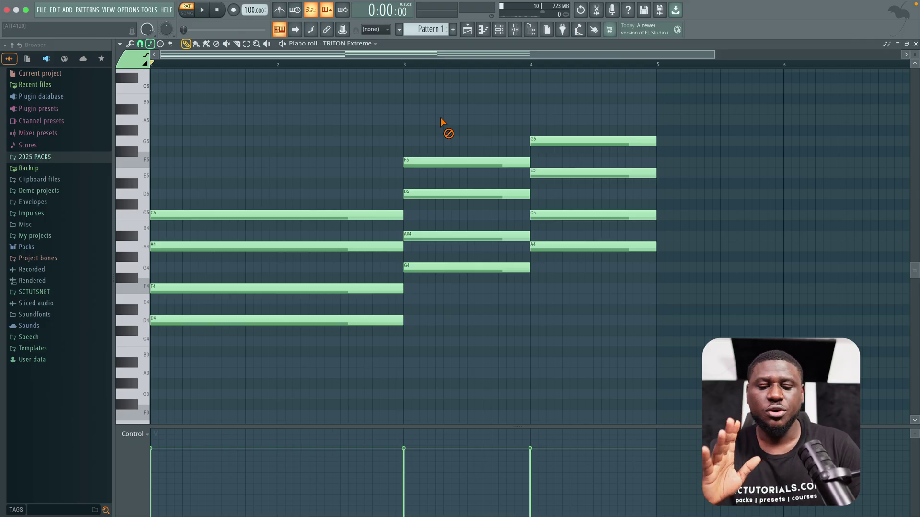
Lower the velocity of all chord notes with the level scaling Multiply setting and audition the softer chords.
{"action": "key", "text": "alt+x"}
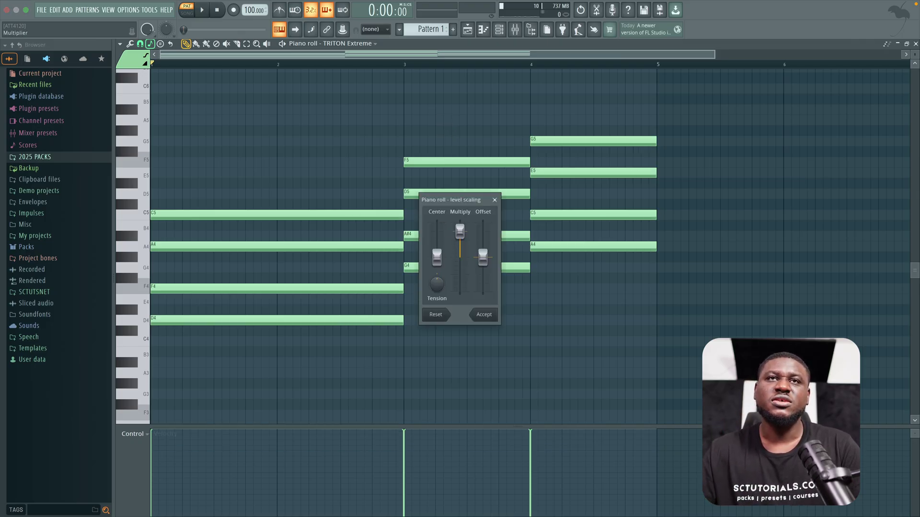
{"action": "mouse_move", "coordinate": [459, 232]}
{"action": "left_mouse_down"}
{"action": "mouse_move", "coordinate": [459, 254]}
{"action": "mouse_move", "coordinate": [459, 235]}
{"action": "mouse_move", "coordinate": [460, 246]}
{"action": "left_mouse_up"}
{"action": "key", "text": "space"}
{"action": "key", "text": "space"}
{"action": "key", "text": "space"}
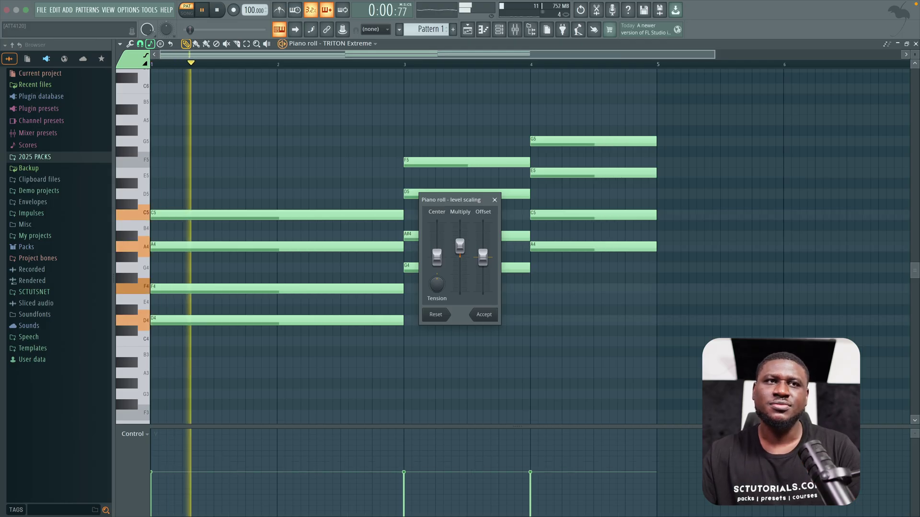
{"action": "key", "text": "space"}
{"action": "key", "text": "space"}
{"action": "key", "text": "space"}
Raise the level scaling Multiply slightly to about 77% while auditioning the chords, and accept the scaling.
{"action": "left_click_drag", "start_coordinate": [460, 246], "coordinate": [459, 244]}
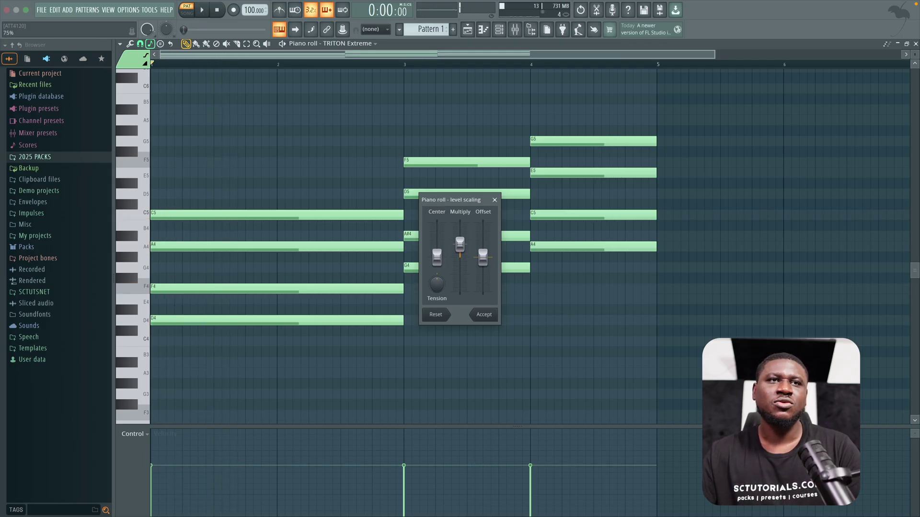
{"action": "key", "text": "space"}
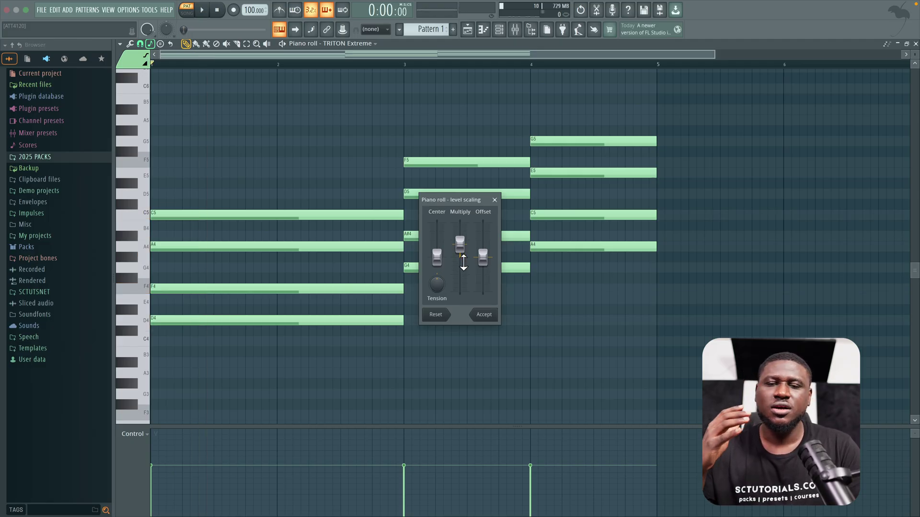
{"action": "key", "text": "space"}
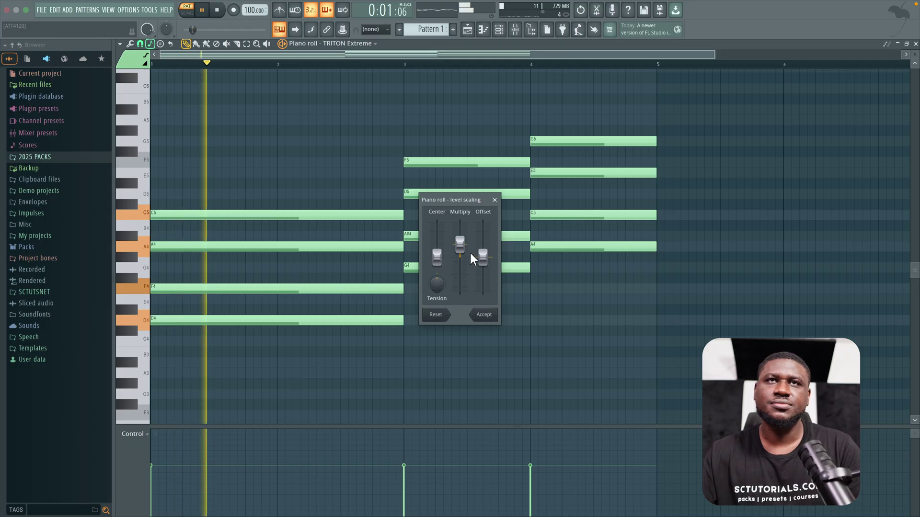
{"action": "left_click_drag", "start_coordinate": [483, 258], "coordinate": [483, 255]}
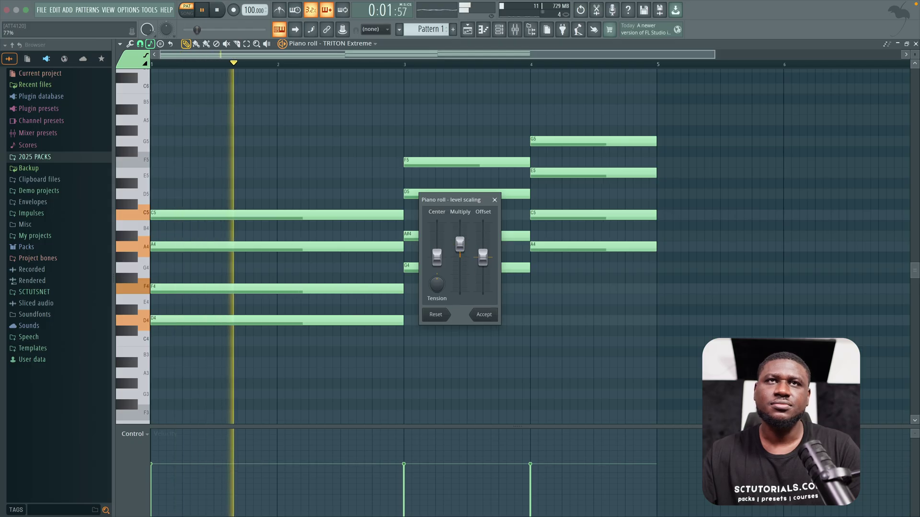
{"action": "left_click", "coordinate": [486, 317]}
{"action": "key", "text": "space"}
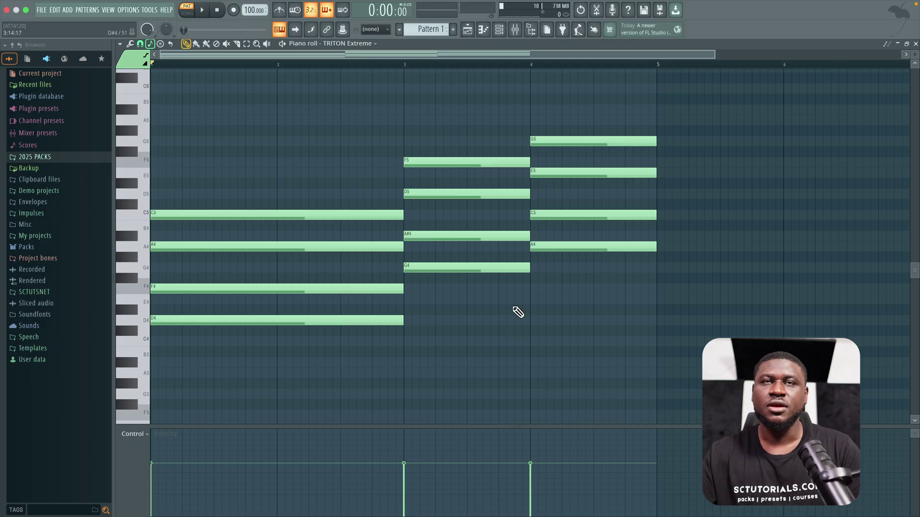
Add a Fruity DX10 channel to the channel rack and load its Log Drum preset.
{"action": "key", "text": "F6"}
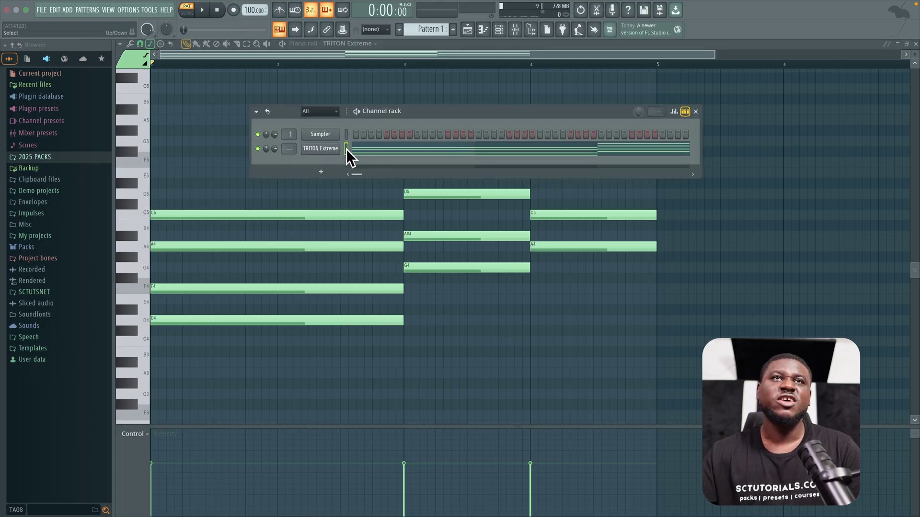
{"action": "left_click", "coordinate": [321, 171]}
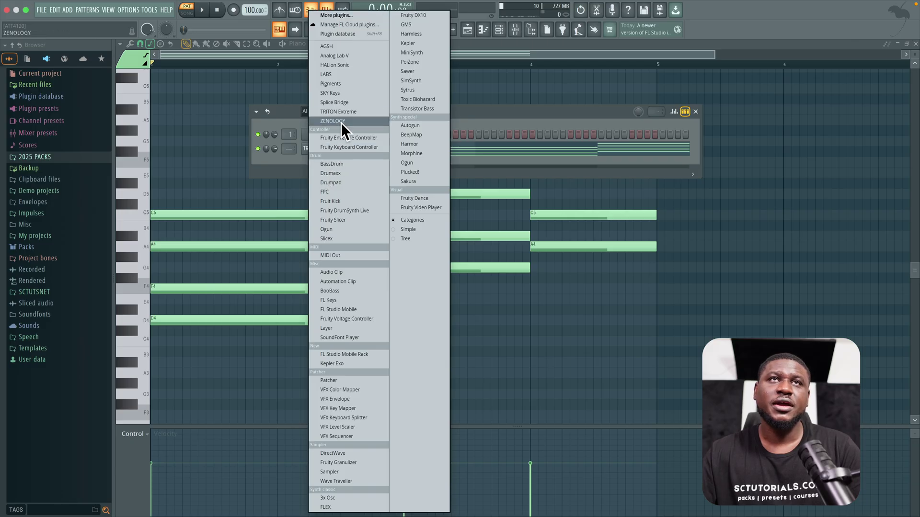
{"action": "left_click", "coordinate": [413, 15]}
{"action": "left_click_drag", "start_coordinate": [273, 108], "coordinate": [435, 246]}
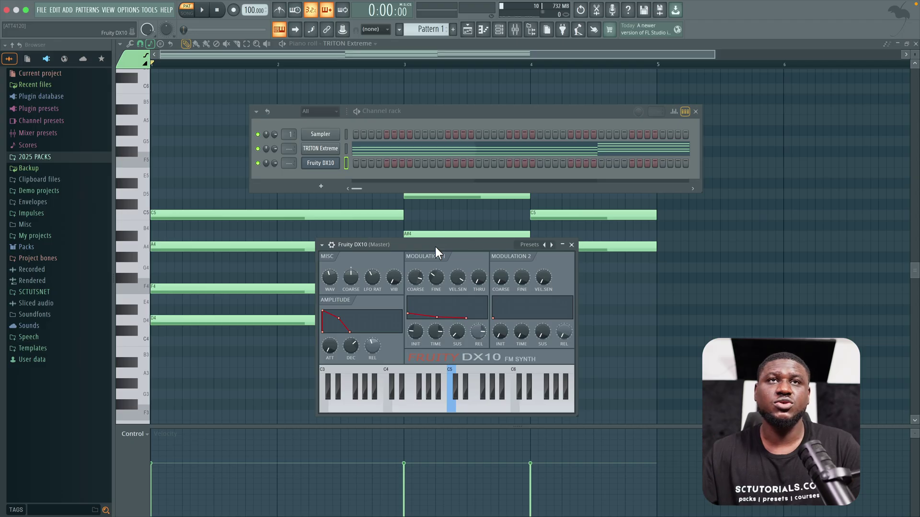
{"action": "left_click", "coordinate": [551, 246]}
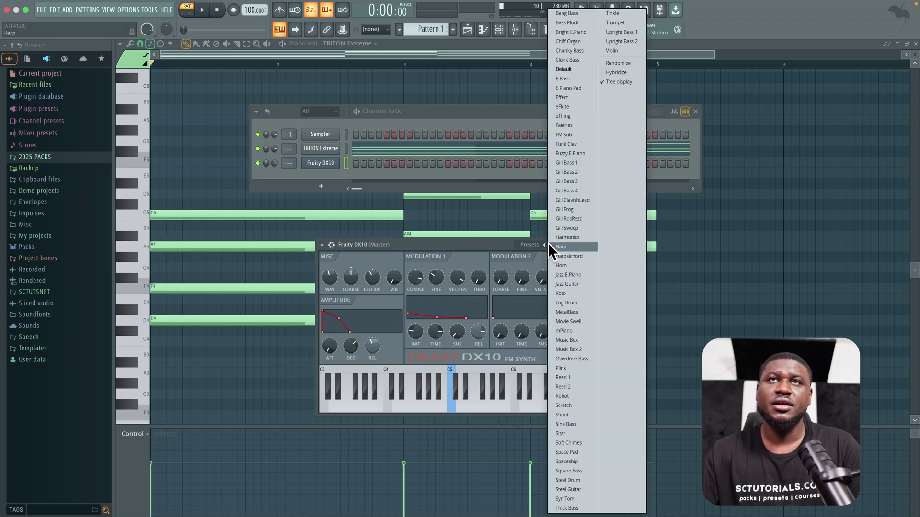
{"action": "left_click", "coordinate": [566, 303]}
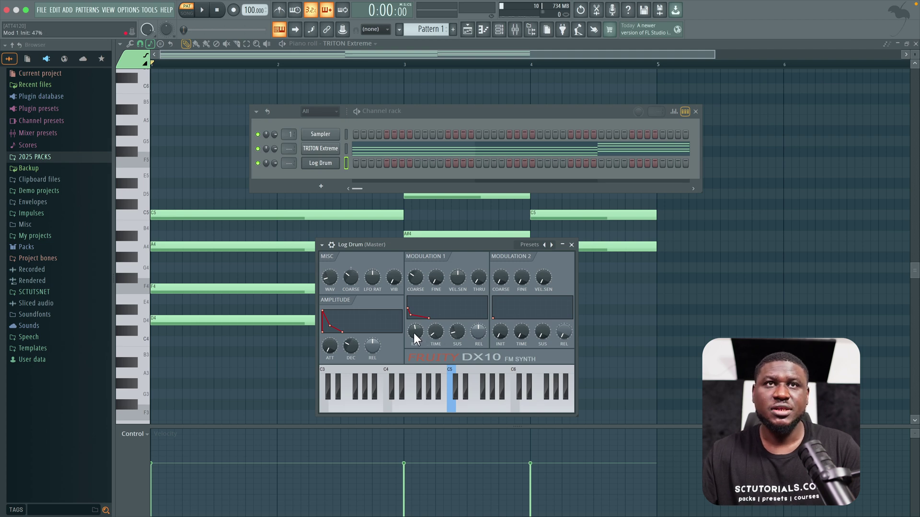
Lower the Log Drum's Modulation 1 Init and lengthen its Modulation 1 Time, auditioning the sound with single notes.
{"action": "mouse_move", "coordinate": [413, 332]}
{"action": "left_mouse_down"}
{"action": "mouse_move", "coordinate": [415, 352]}
{"action": "mouse_move", "coordinate": [415, 336]}
{"action": "left_mouse_up"}
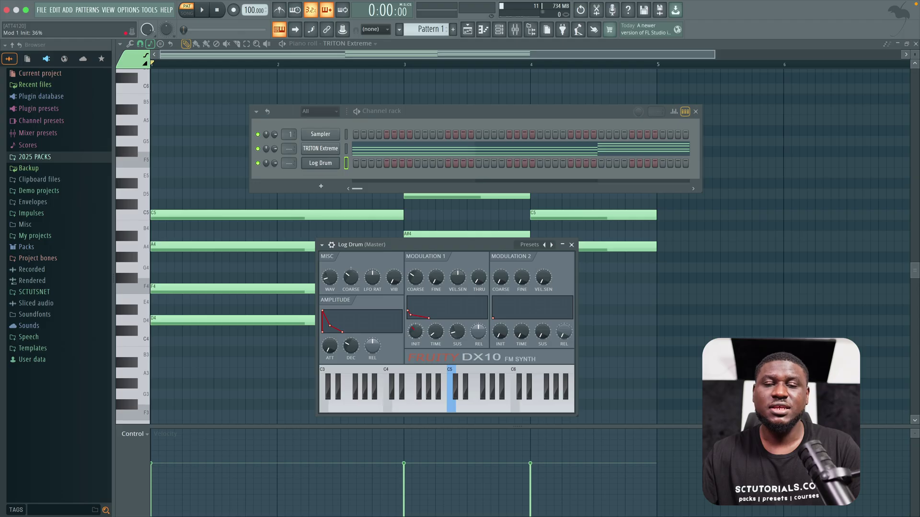
{"action": "key", "text": "d"}
{"action": "left_click_drag", "start_coordinate": [415, 332], "coordinate": [436, 326]}
{"action": "key", "text": "d"}
{"action": "key", "text": "d"}
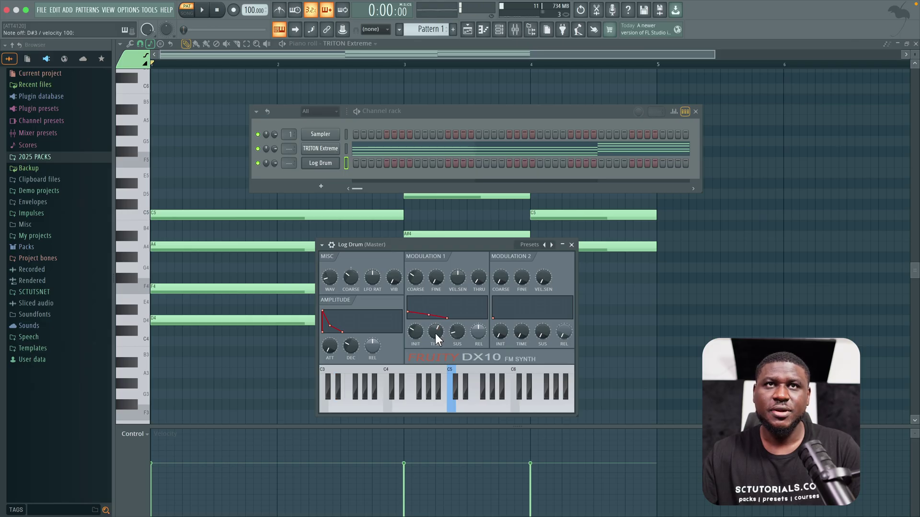
{"action": "key", "text": "d"}
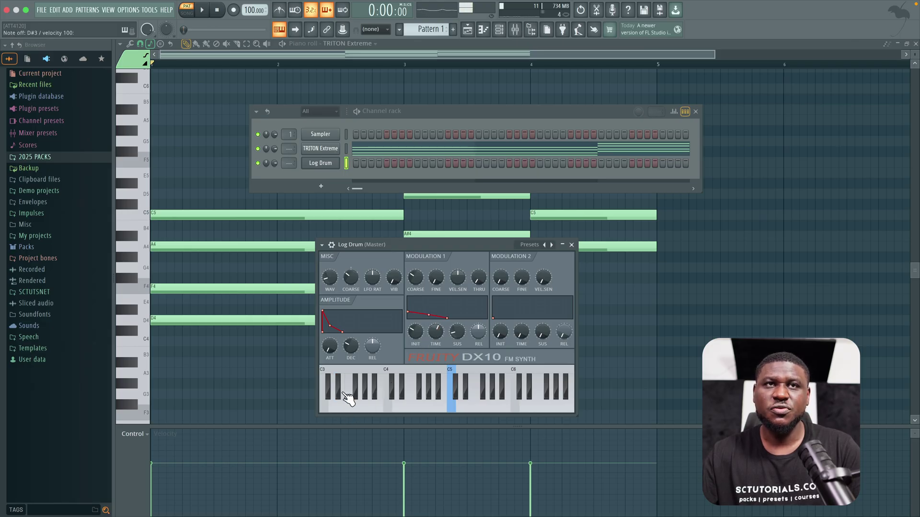
{"action": "left_click", "coordinate": [401, 388]}
{"action": "left_click", "coordinate": [421, 381]}
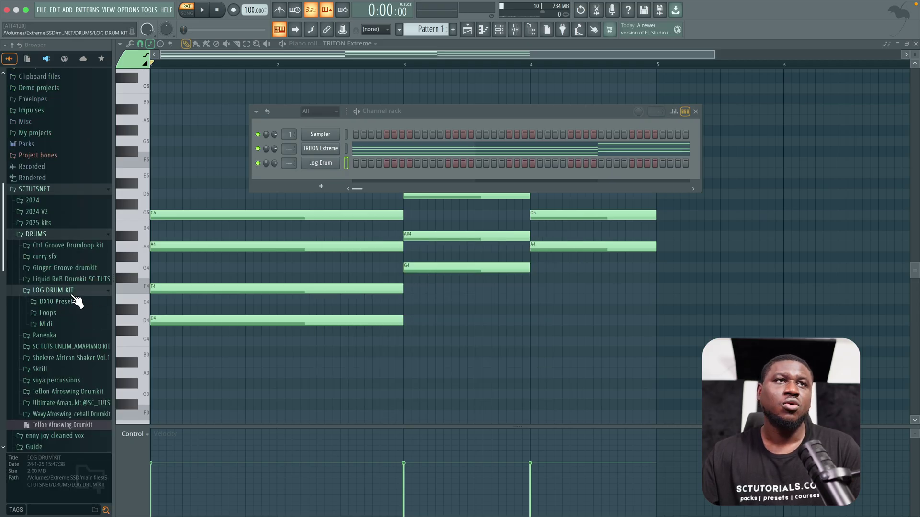
Add Preset SC TTUS LOG DRUM VOL.1 (4) from the LOG DRUM KIT's DX10 Preset folder as a new channel and close its plugin window.
{"action": "left_click", "coordinate": [62, 292]}
{"action": "left_click", "coordinate": [58, 302]}
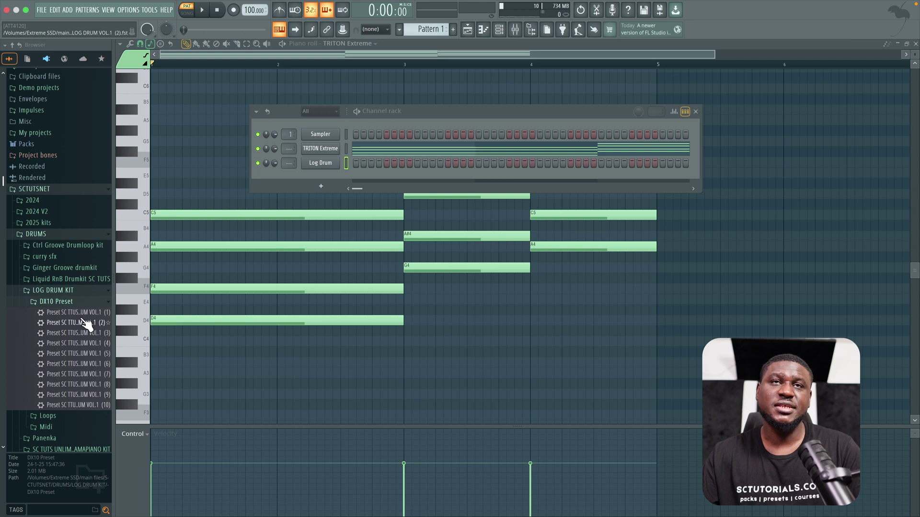
{"action": "scroll", "coordinate": [87, 331], "scroll_direction": "down", "scroll_amount": 1}
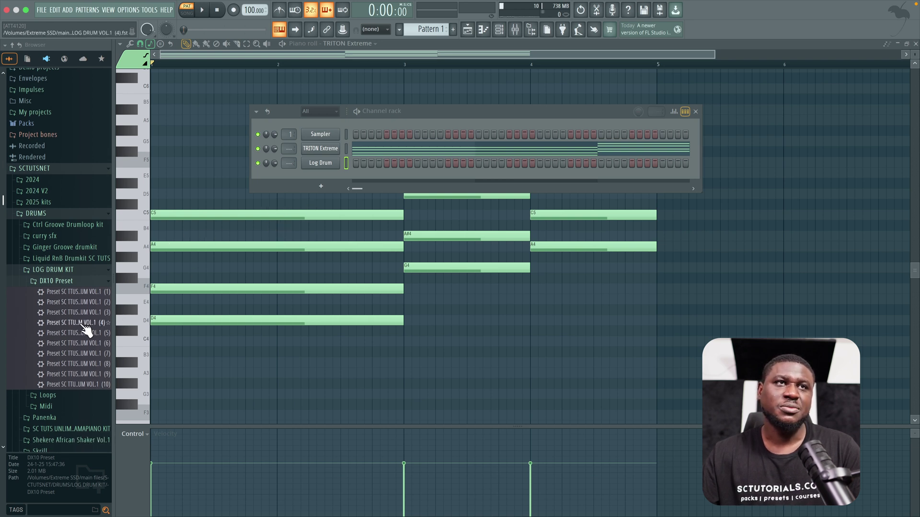
{"action": "left_click_drag", "start_coordinate": [86, 325], "coordinate": [246, 260]}
{"action": "left_click_drag", "start_coordinate": [312, 188], "coordinate": [314, 179]}
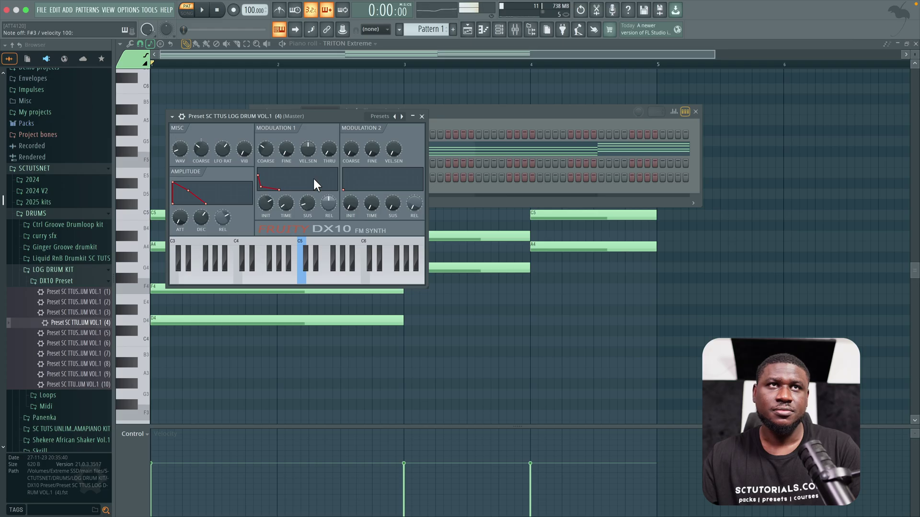
{"action": "left_click", "coordinate": [421, 116]}
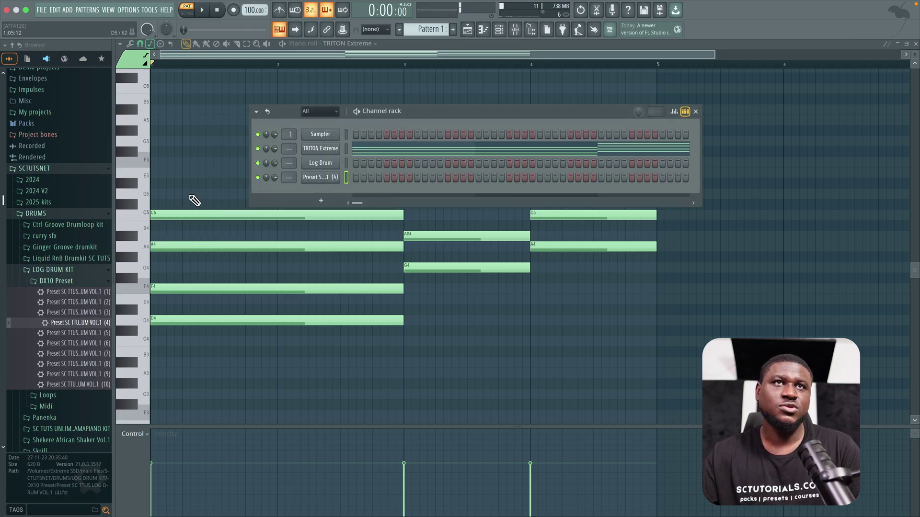
Audition Preset SC TTUS LOG DRUM VOL.1 (5) on the preset channel, replace it with preset (7), and close the plugin window.
{"action": "left_click_drag", "start_coordinate": [73, 337], "coordinate": [178, 311]}
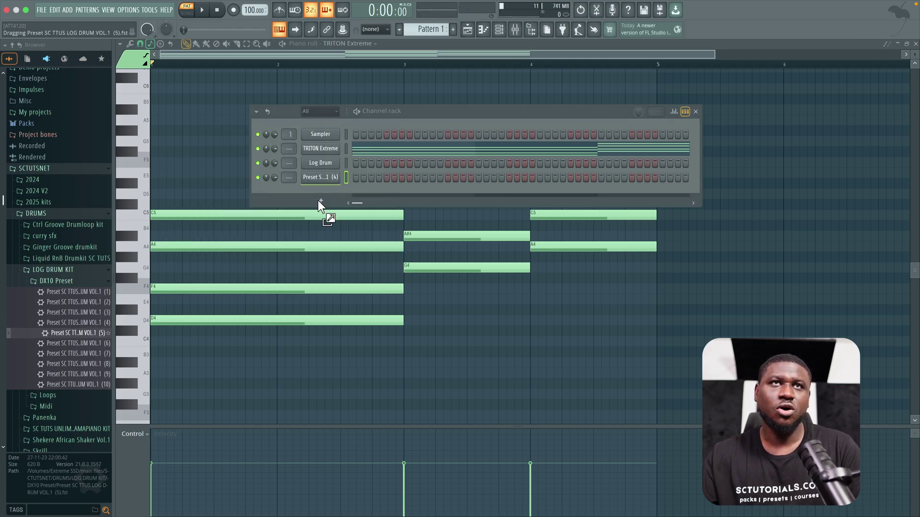
{"action": "left_click_drag", "start_coordinate": [318, 200], "coordinate": [319, 180]}
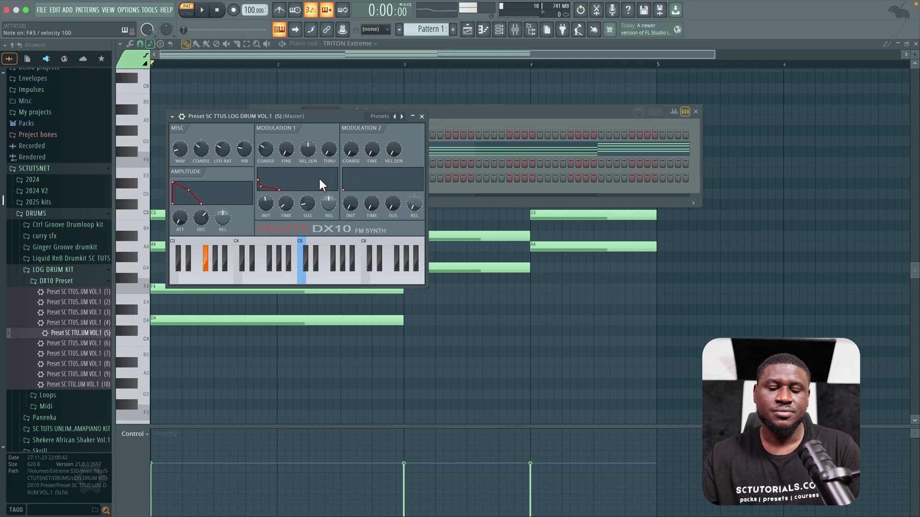
{"action": "left_click_drag", "start_coordinate": [72, 353], "coordinate": [315, 209]}
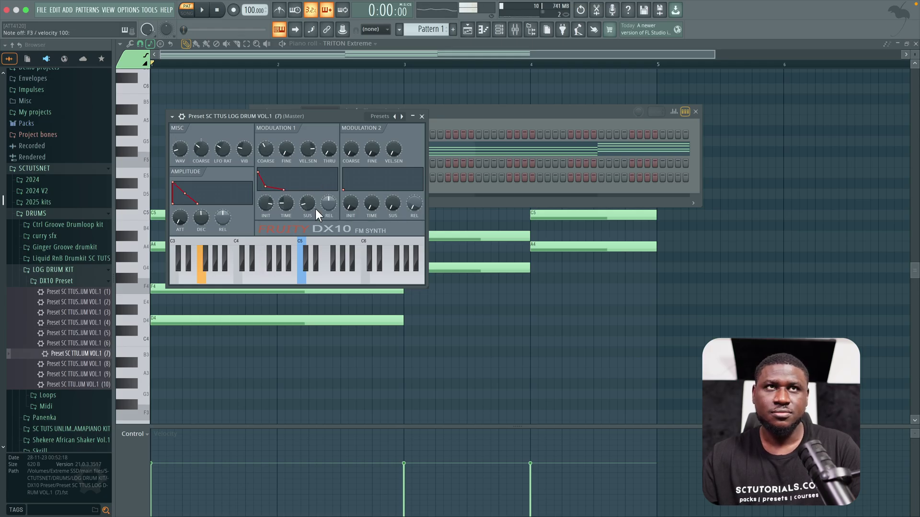
{"action": "left_click", "coordinate": [422, 117]}
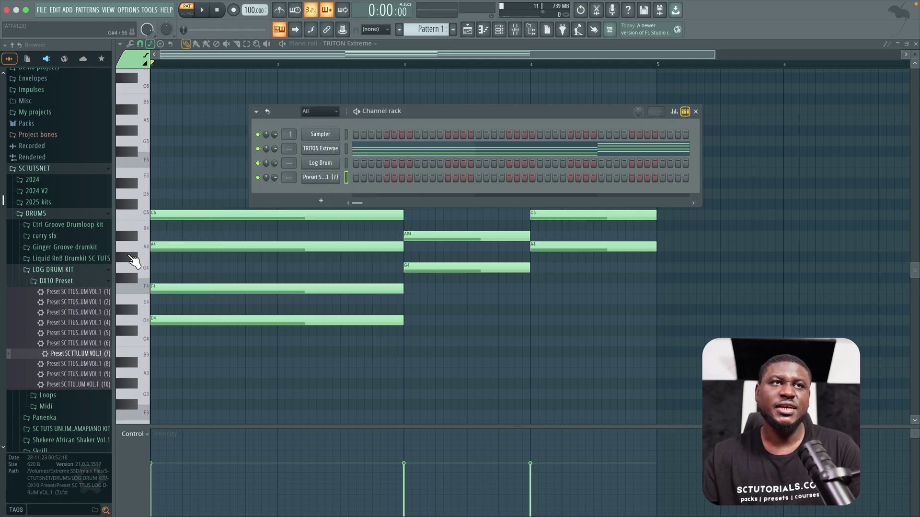
Look through the MIDI files in the LOG DRUM KIT's Midi folder and collapse the folder again.
{"action": "scroll", "coordinate": [48, 330], "scroll_direction": "down", "scroll_amount": 3}
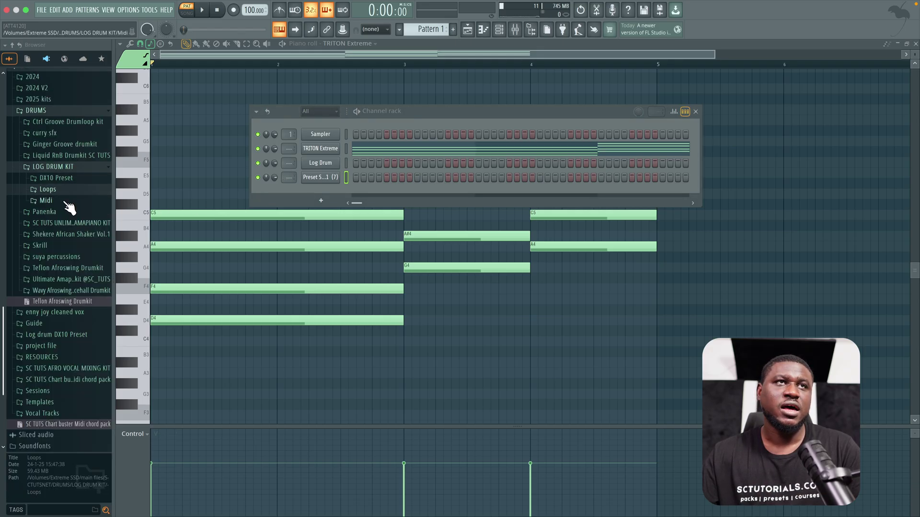
{"action": "left_click", "coordinate": [64, 201]}
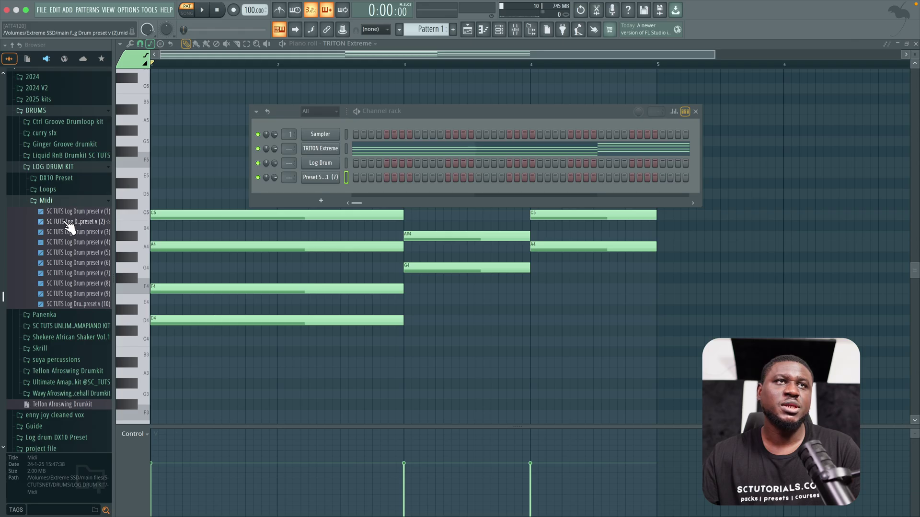
{"action": "left_click", "coordinate": [67, 201]}
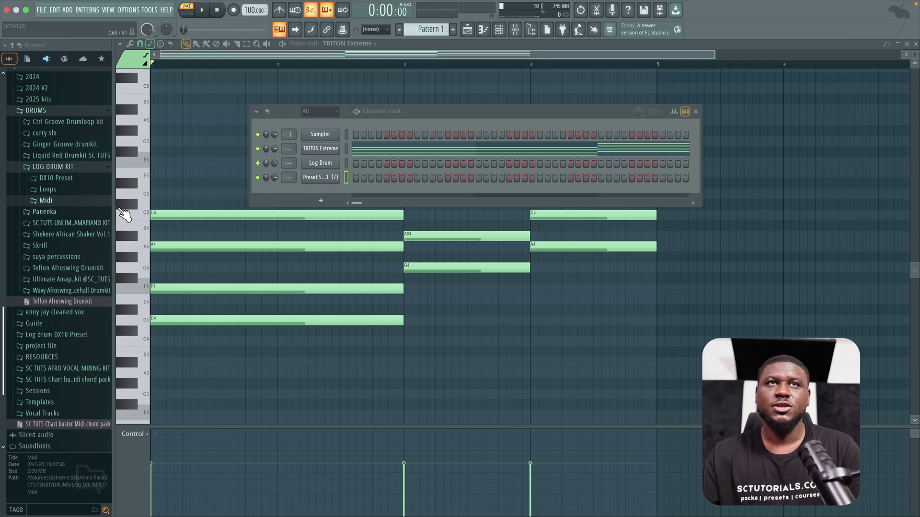
Open the Log Drum channel's piano roll and play the pattern to hear the chords.
{"action": "right_click", "coordinate": [332, 166]}
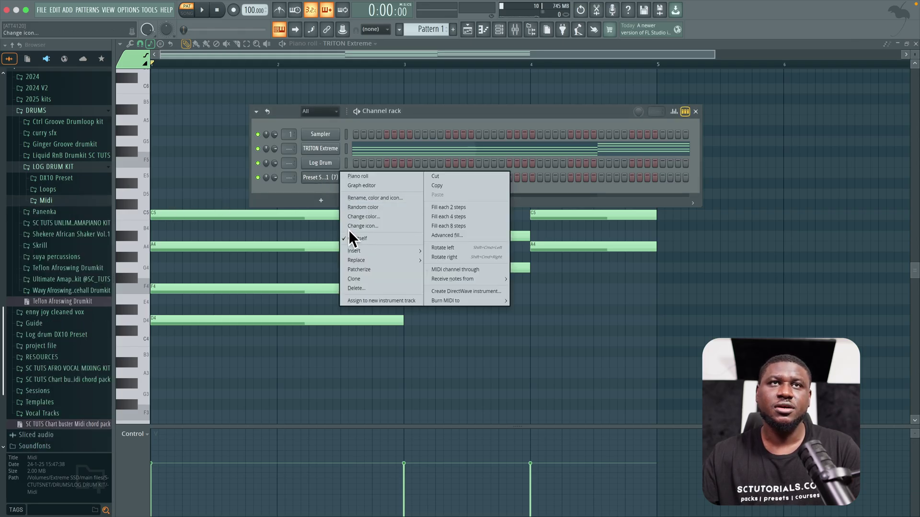
{"action": "left_click", "coordinate": [356, 177]}
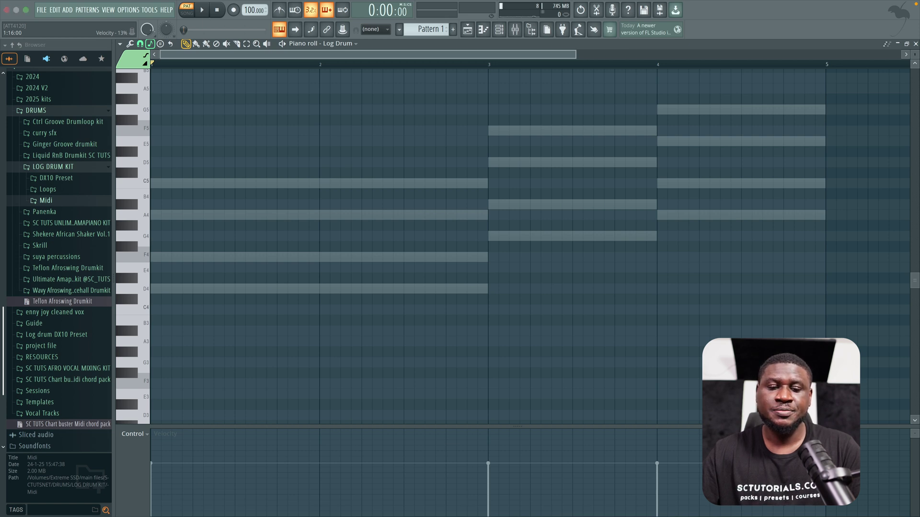
{"action": "key", "text": "space"}
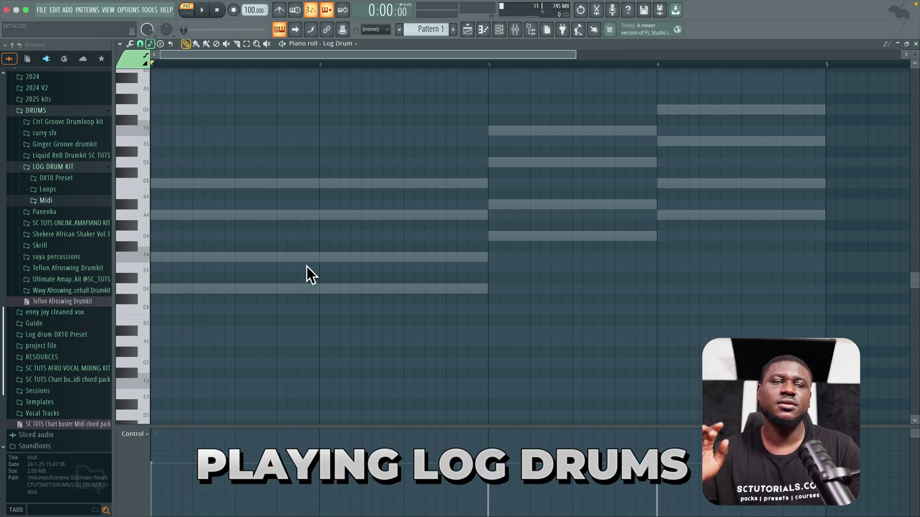
{"action": "key", "text": "space"}
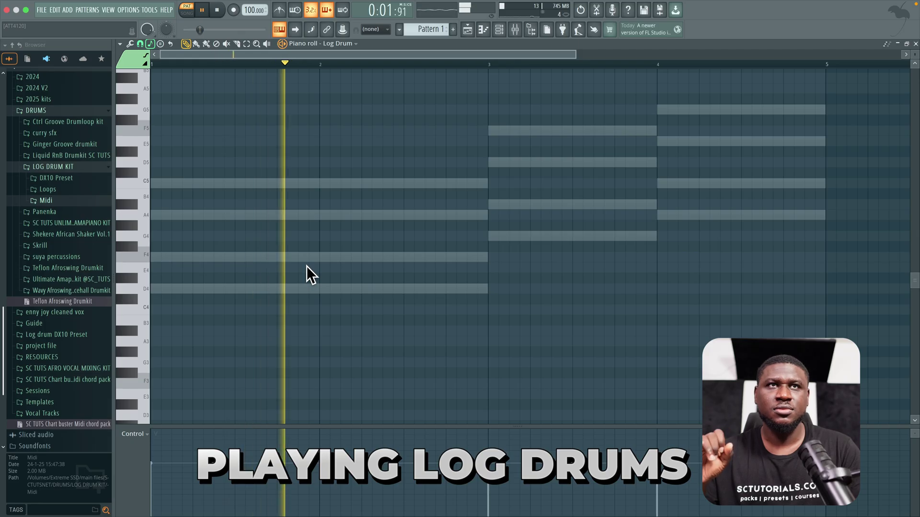
{"action": "key", "text": "space"}
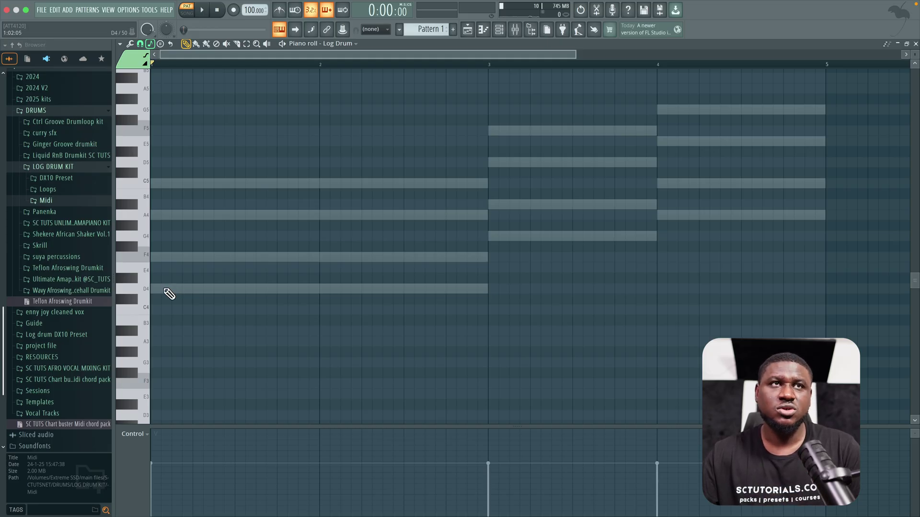
Check the Ghost channels setting in the piano roll's view options.
{"action": "scroll", "coordinate": [181, 288], "scroll_direction": "down", "scroll_amount": 1, "text": "ctrl"}
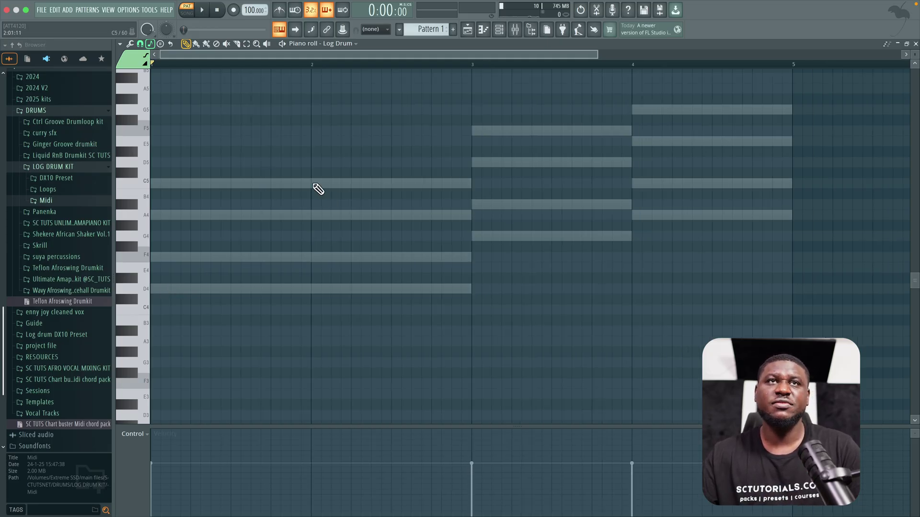
{"action": "left_click", "coordinate": [119, 44]}
{"action": "mouse_move", "coordinate": [137, 93]}
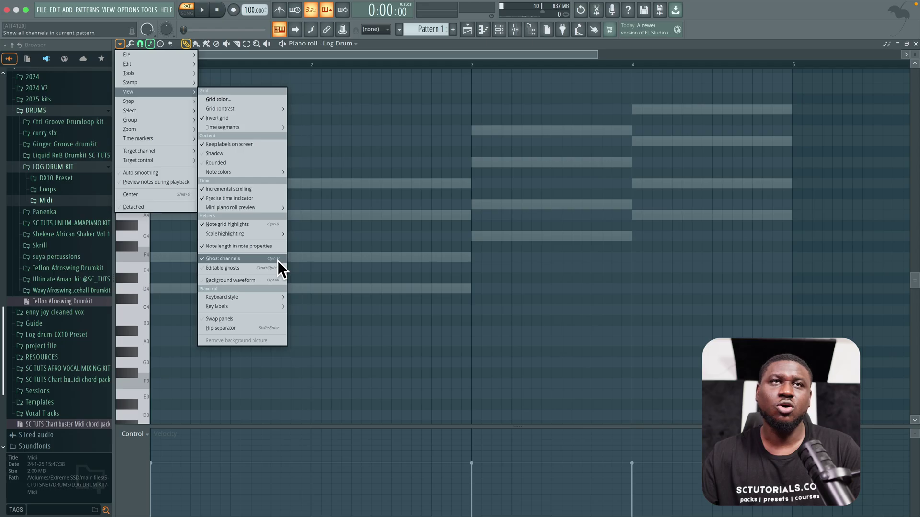
{"action": "left_click", "coordinate": [375, 272]}
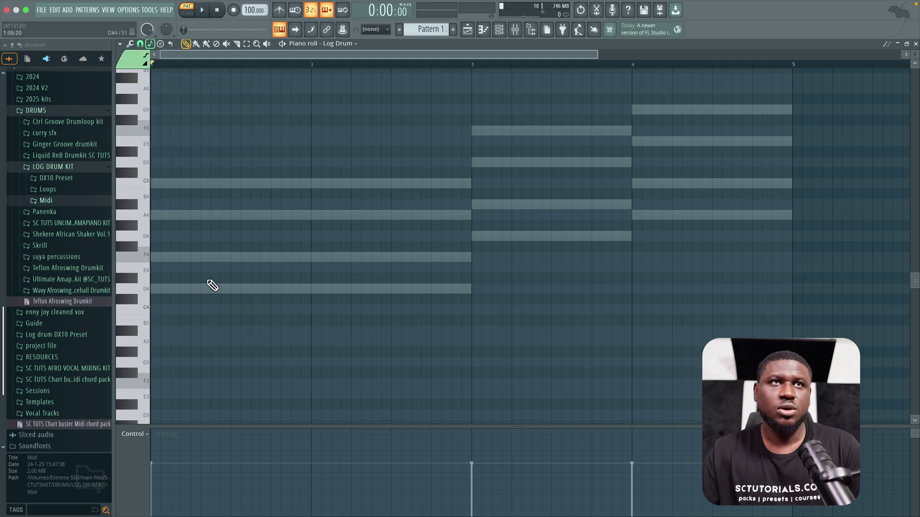
Place one-step Log Drum notes in bar 1: D4 on step 2, F4 on step 4 and A4 on step 7, auditioning the rhythm.
{"action": "left_click", "coordinate": [156, 285]}
{"action": "scroll", "coordinate": [152, 254], "scroll_direction": "up", "scroll_amount": 3}
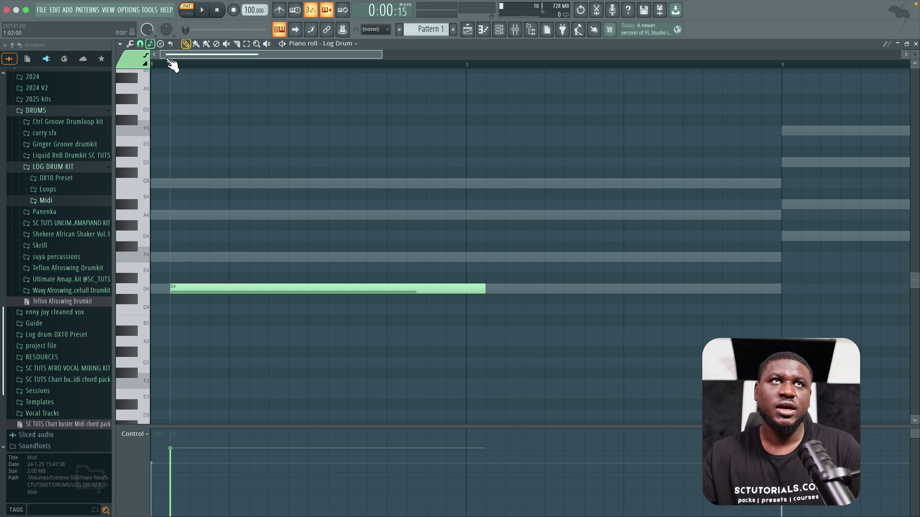
{"action": "left_click_drag", "start_coordinate": [480, 290], "coordinate": [180, 315]}
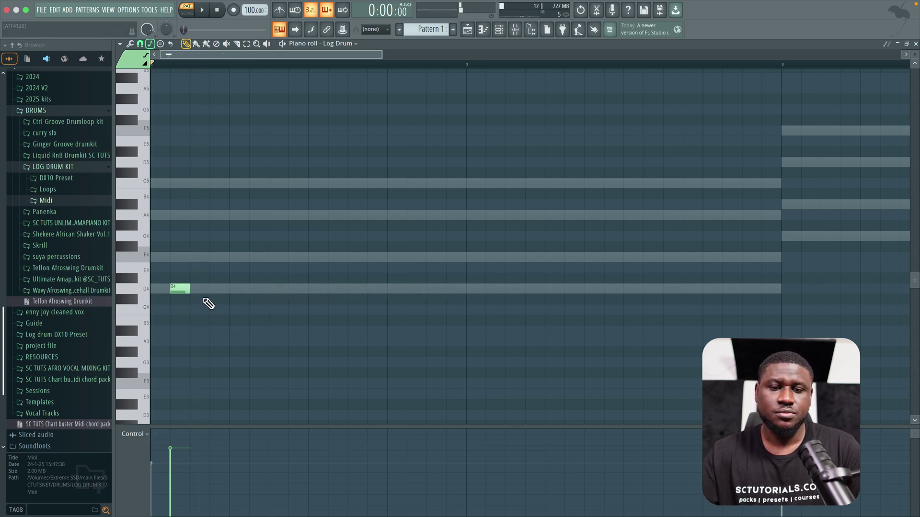
{"action": "left_click", "coordinate": [213, 257]}
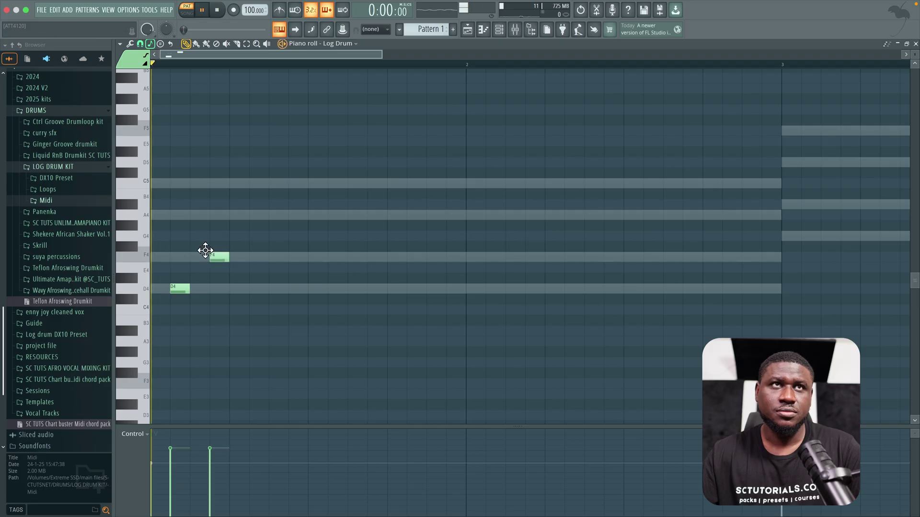
{"action": "key", "text": "space"}
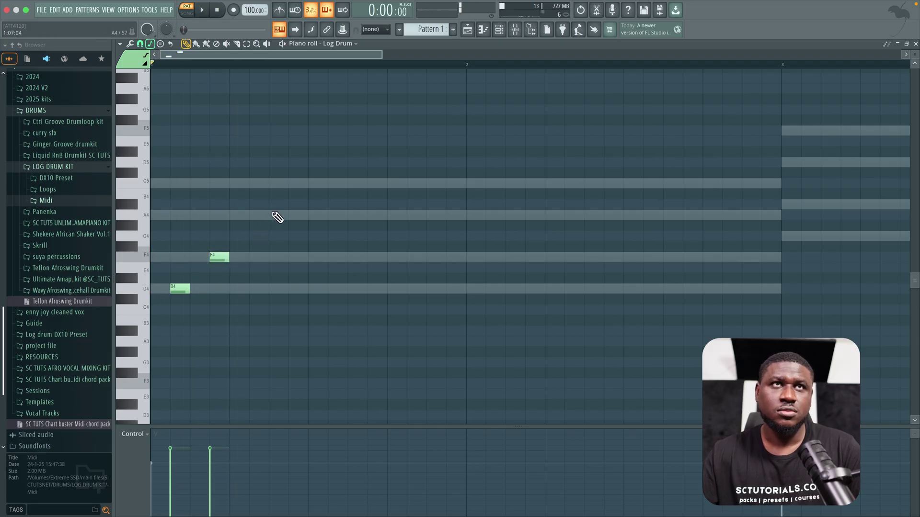
{"action": "left_click", "coordinate": [278, 217]}
{"action": "key", "text": "space"}
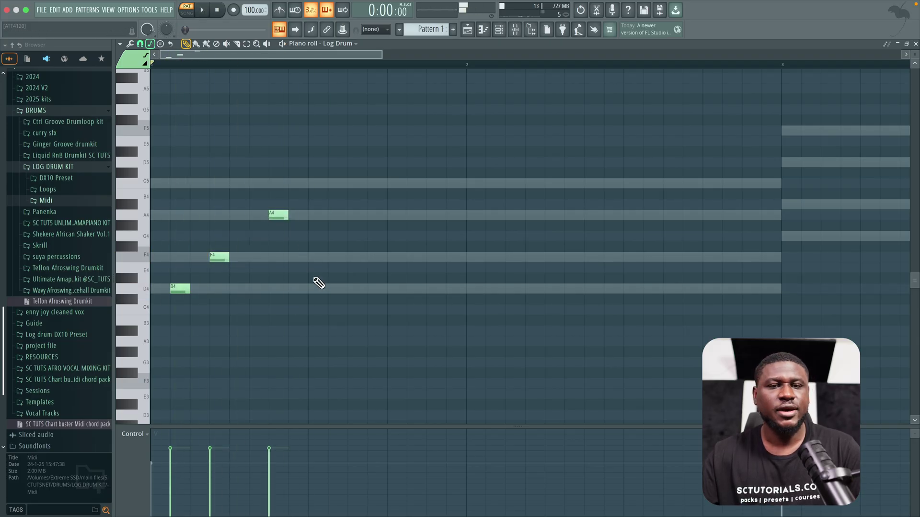
Add a second one-step D4 note on step 9 of bar 1 and audition the Log Drum pattern.
{"action": "scroll", "coordinate": [315, 299], "scroll_direction": "down", "scroll_amount": 1}
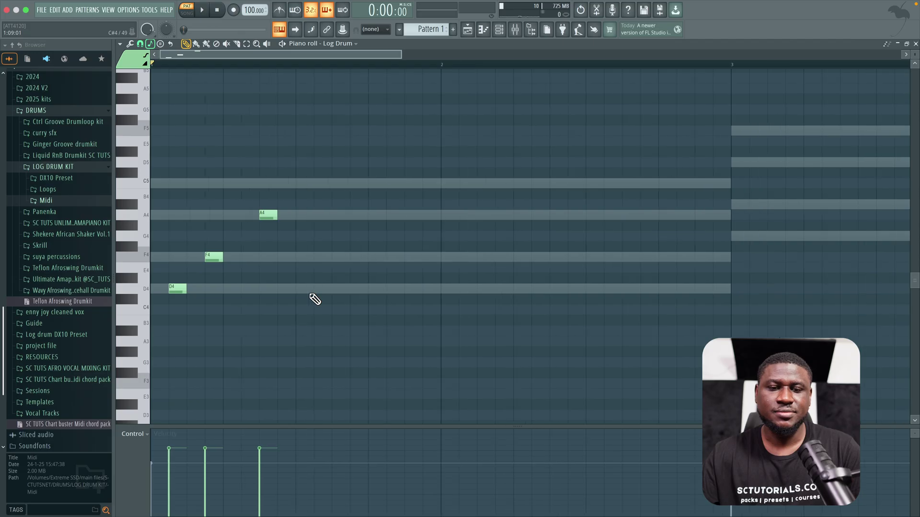
{"action": "key", "text": "space"}
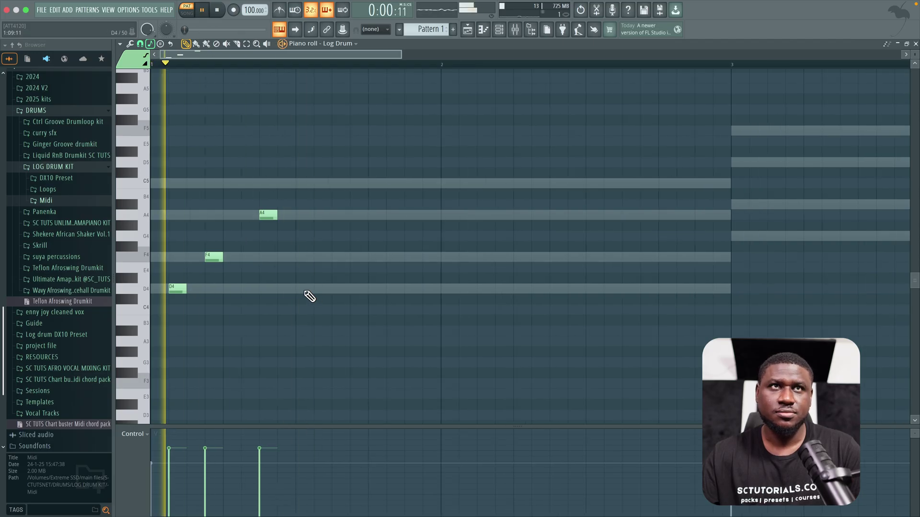
{"action": "left_click", "coordinate": [297, 288]}
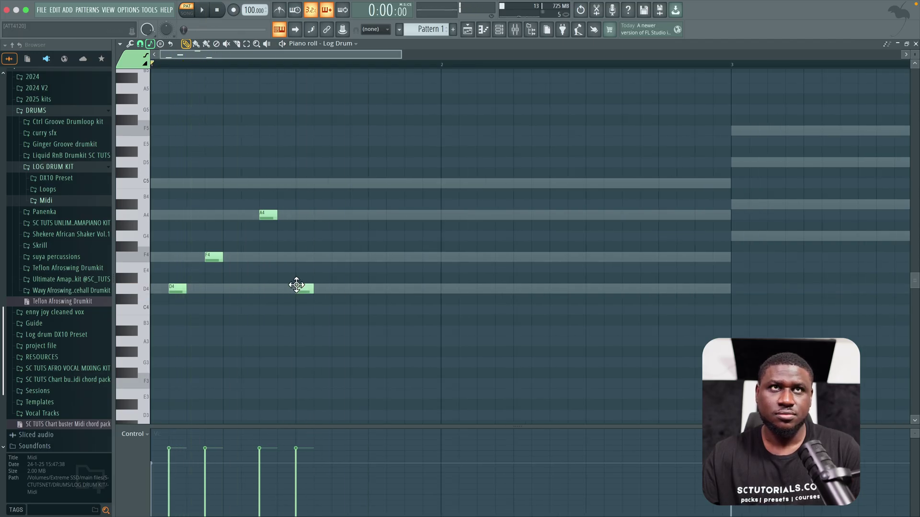
{"action": "key", "text": "space"}
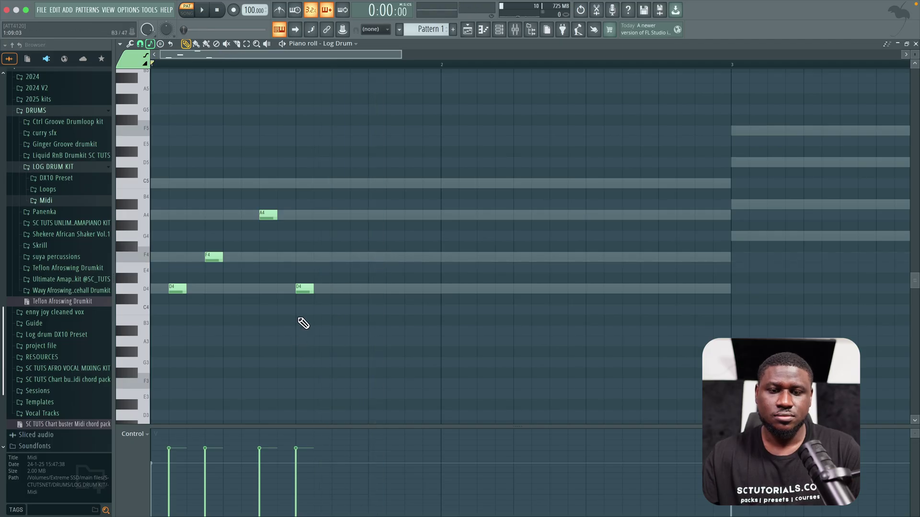
{"action": "key", "text": "space"}
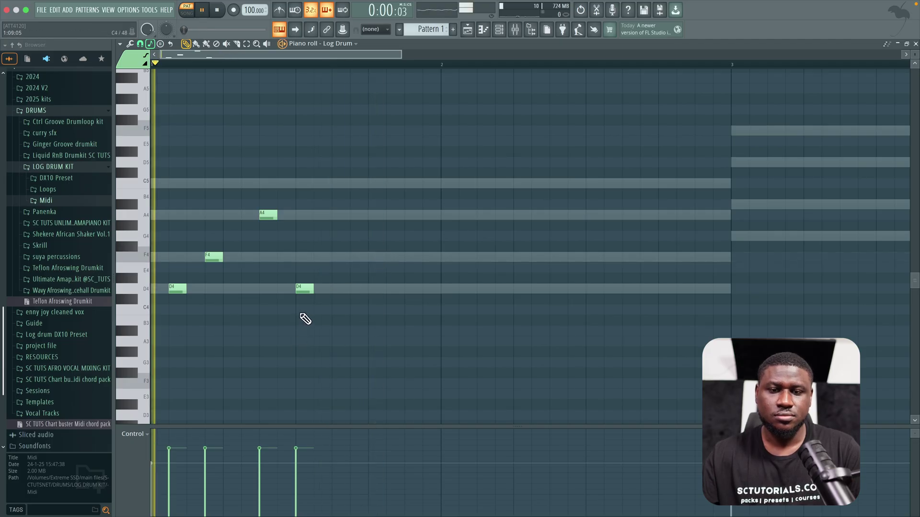
Add F4 on step 13 and A4 on step 15 of bar 1, auditioning the pattern with the chords.
{"action": "left_click", "coordinate": [367, 258]}
{"action": "key", "text": "space"}
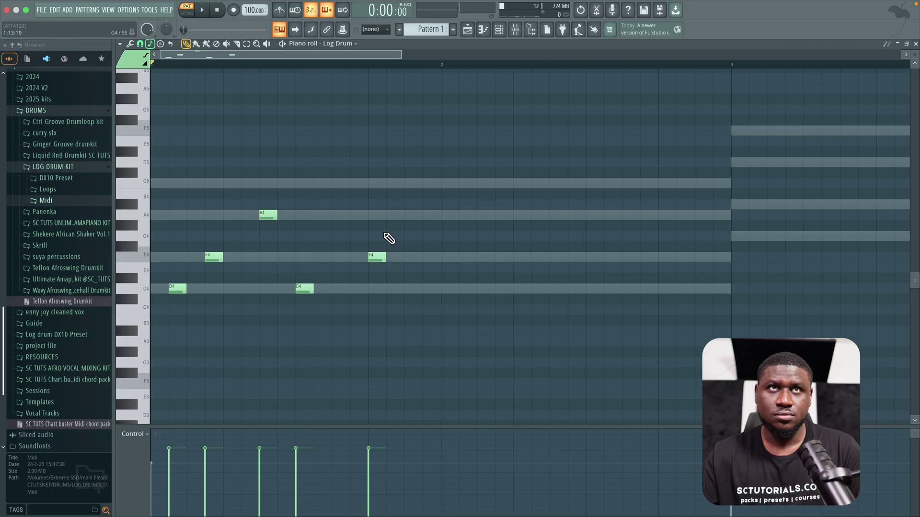
{"action": "left_click", "coordinate": [408, 214]}
{"action": "key", "text": "space"}
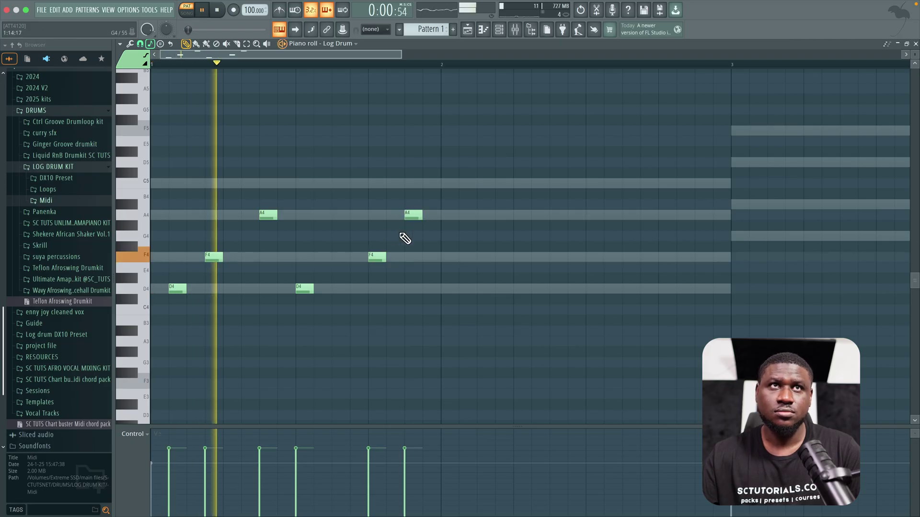
{"action": "scroll", "coordinate": [405, 240], "scroll_direction": "down", "scroll_amount": 1}
{"action": "key", "text": "space"}
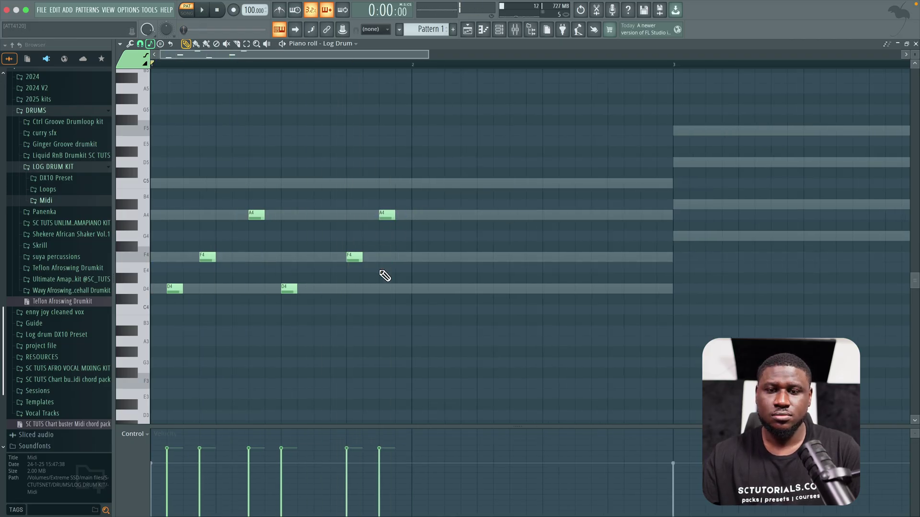
{"action": "scroll", "coordinate": [383, 275], "scroll_direction": "up", "scroll_amount": 1}
{"action": "key", "text": "space"}
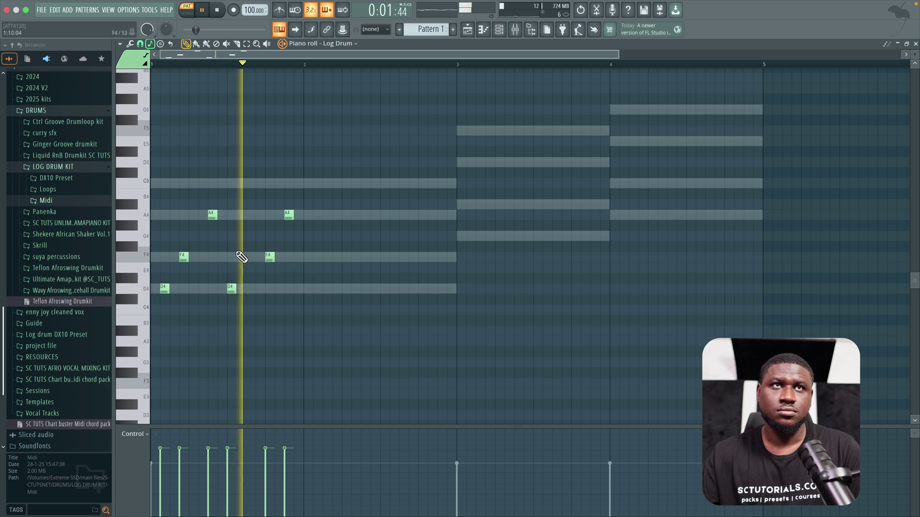
{"action": "scroll", "coordinate": [183, 250], "scroll_direction": "up", "scroll_amount": 1}
{"action": "key", "text": "space"}
Duplicate the six Log Drum notes from bar 1 into bar 2, play the result and leave the notes deselected.
{"action": "left_click_drag", "start_coordinate": [344, 167], "coordinate": [168, 313]}
{"action": "left_click_drag", "start_coordinate": [361, 181], "coordinate": [115, 327]}
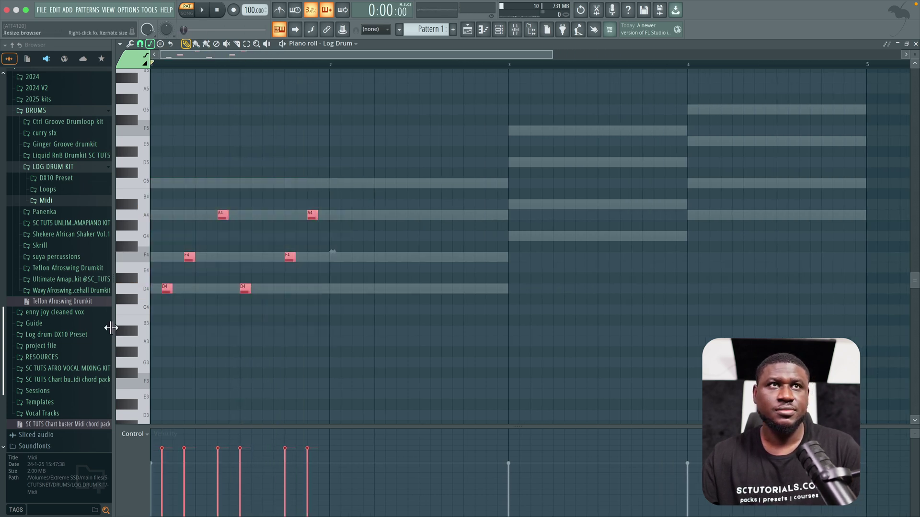
{"action": "left_click_drag", "start_coordinate": [165, 286], "coordinate": [344, 278]}
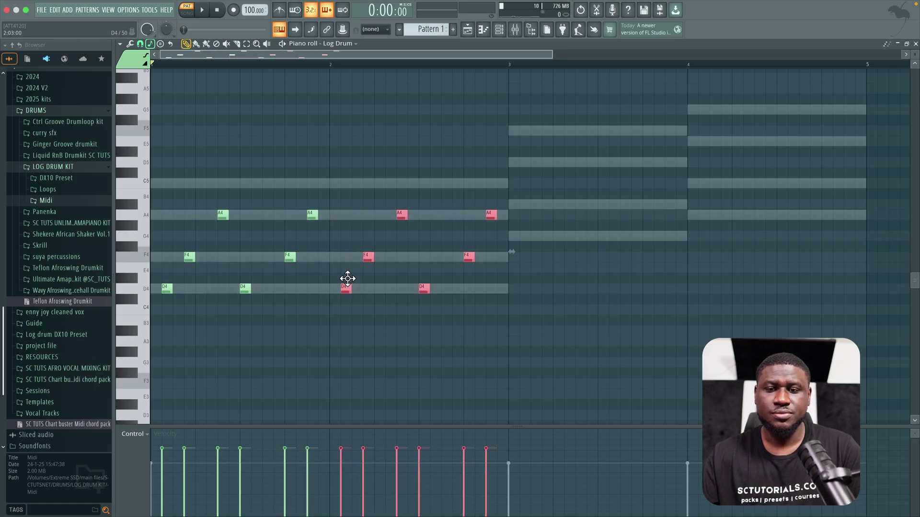
{"action": "key", "text": "space"}
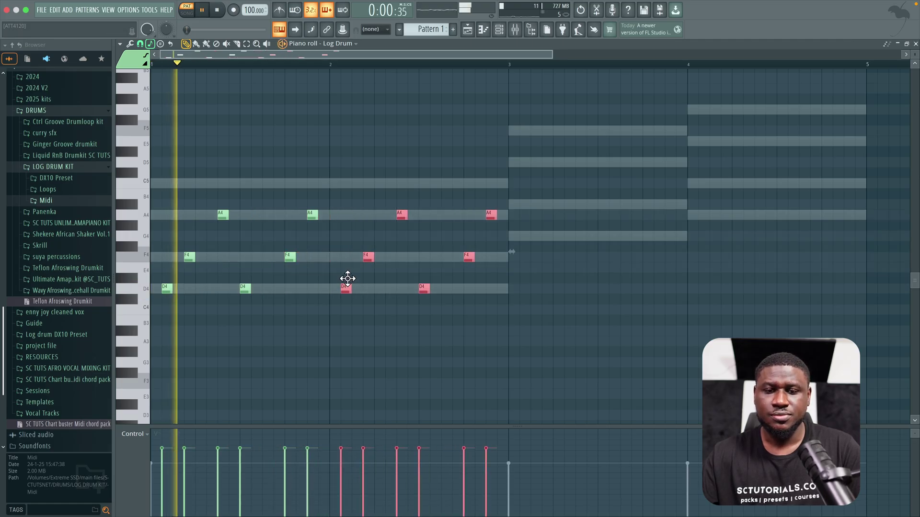
{"action": "left_click", "coordinate": [409, 381]}
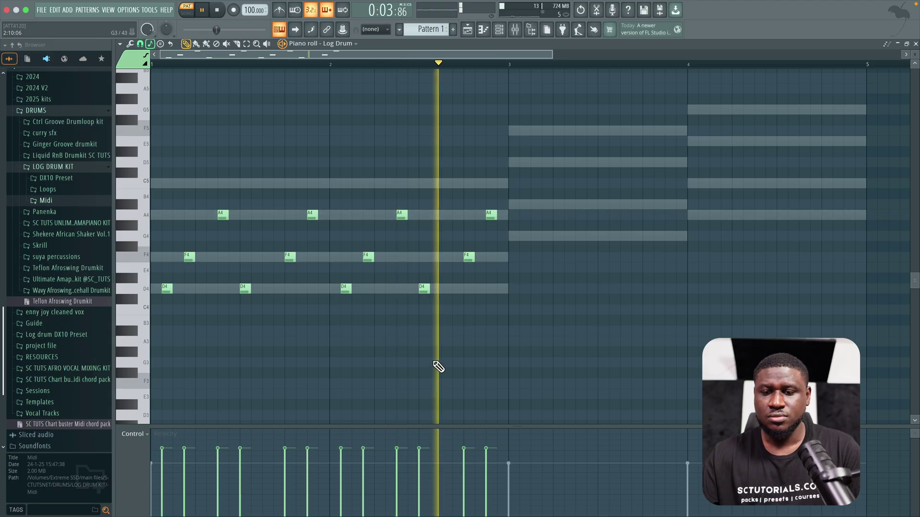
{"action": "key", "text": "space"}
{"action": "left_click_drag", "start_coordinate": [460, 189], "coordinate": [507, 299]}
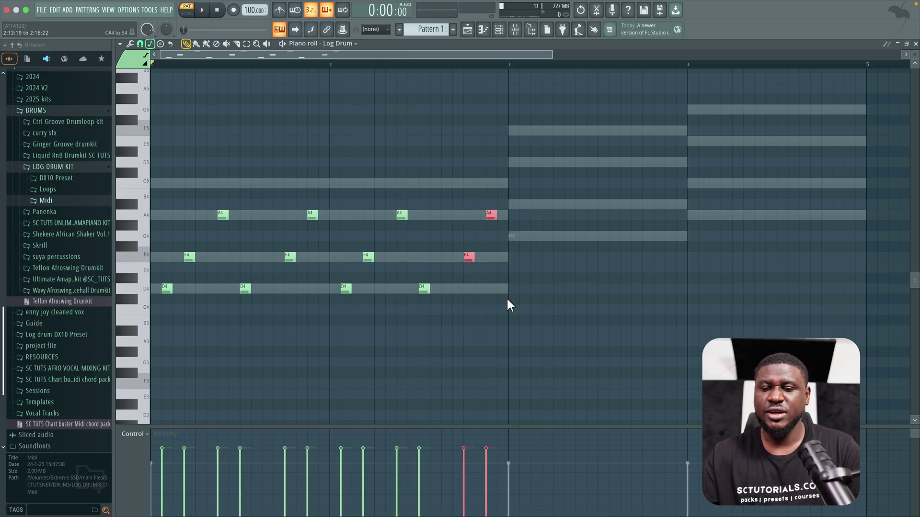
{"action": "left_click", "coordinate": [498, 314]}
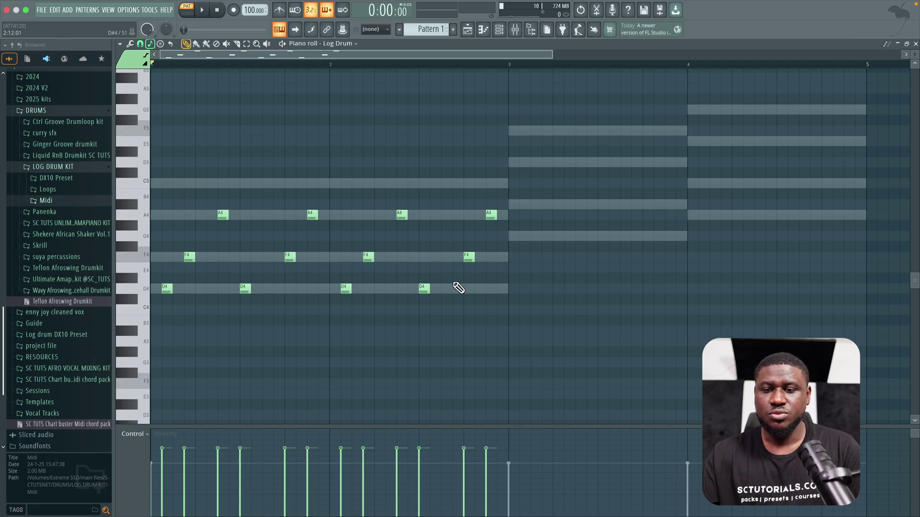
Lower bar 2's last two Log Drum notes, changing step 13 to D4 and step 15 to F4, and audition the pattern.
{"action": "left_click_drag", "start_coordinate": [465, 257], "coordinate": [462, 289]}
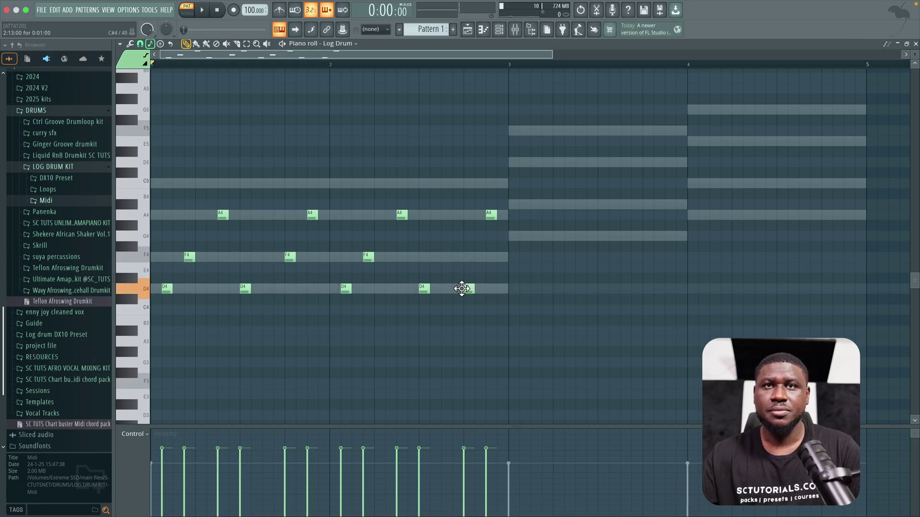
{"action": "left_click_drag", "start_coordinate": [489, 208], "coordinate": [489, 254]}
{"action": "key", "text": "space"}
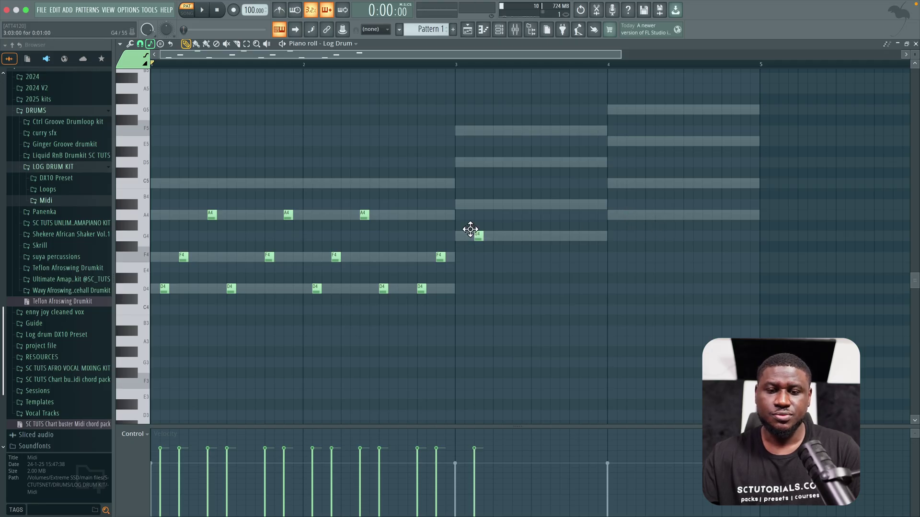
Shift the G4 note in bar 3 one step earlier to step 2 while auditioning the pattern.
{"action": "key", "text": "space"}
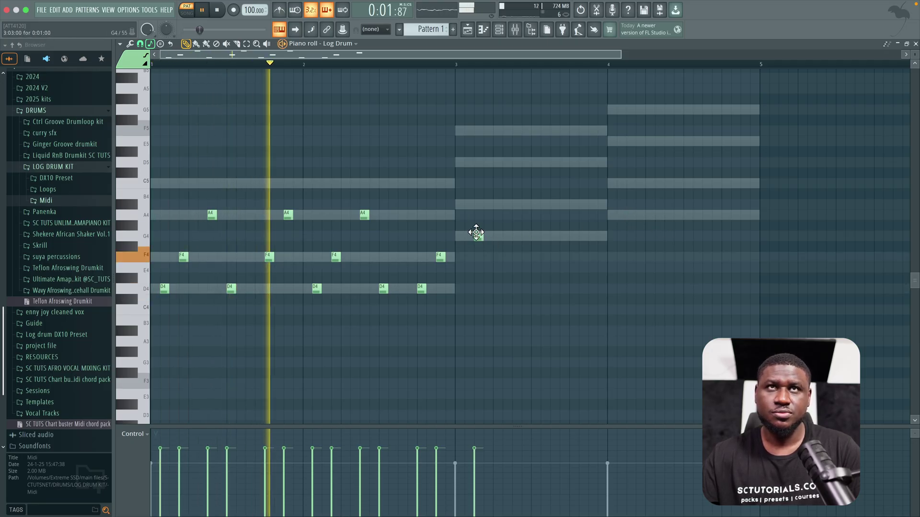
{"action": "left_click_drag", "start_coordinate": [476, 233], "coordinate": [469, 232]}
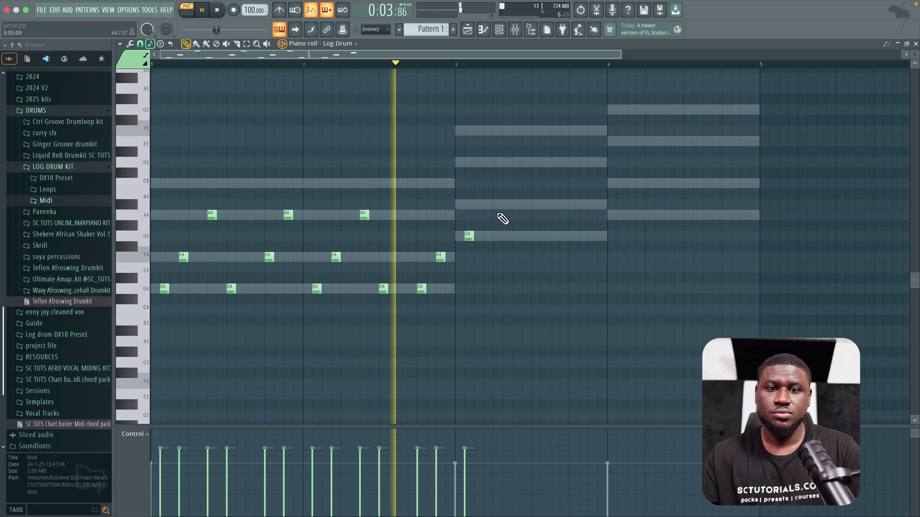
{"action": "key", "text": "space"}
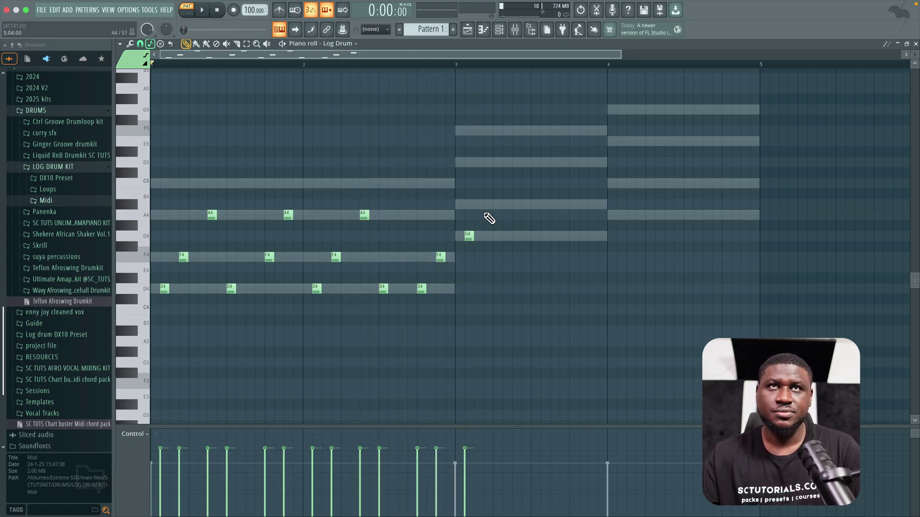
Continue bar 3 with one-step notes: A#4 on step 4, D5 on step 7 and G4 on steps 9, 10 and 11, auditioning the rhythm.
{"action": "left_click", "coordinate": [484, 203]}
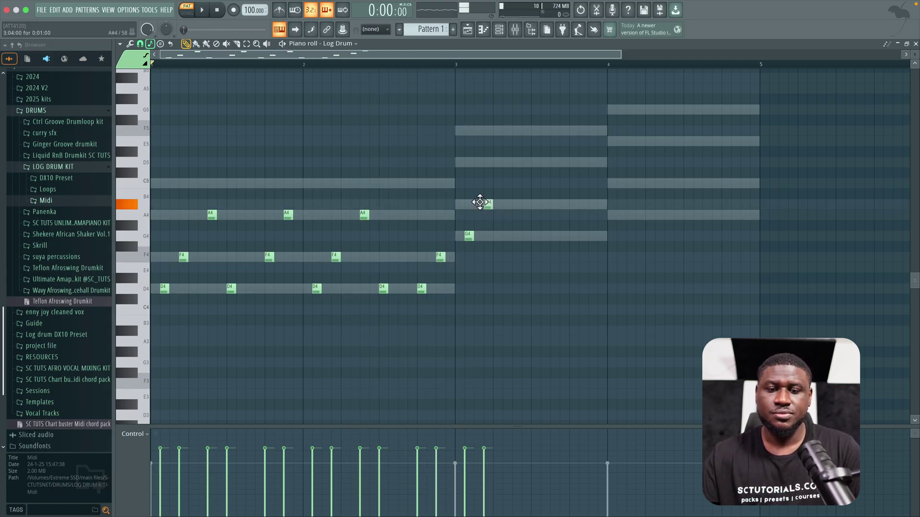
{"action": "left_click", "coordinate": [514, 163]}
{"action": "left_click", "coordinate": [533, 236]}
{"action": "key", "text": "space"}
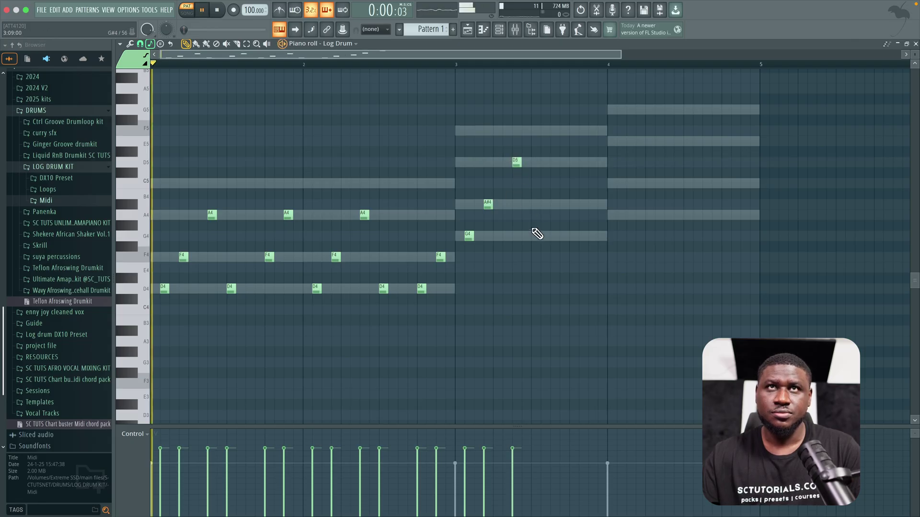
{"action": "left_click", "coordinate": [543, 236]}
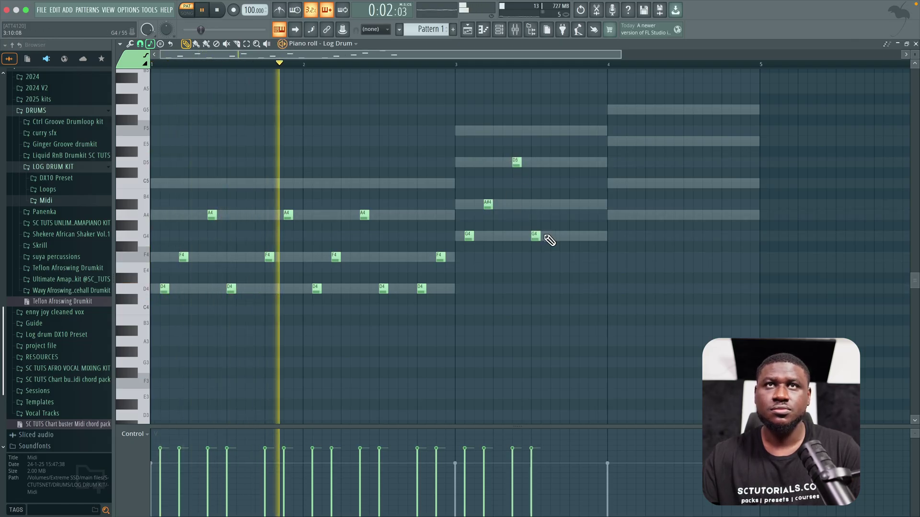
{"action": "left_click", "coordinate": [554, 236]}
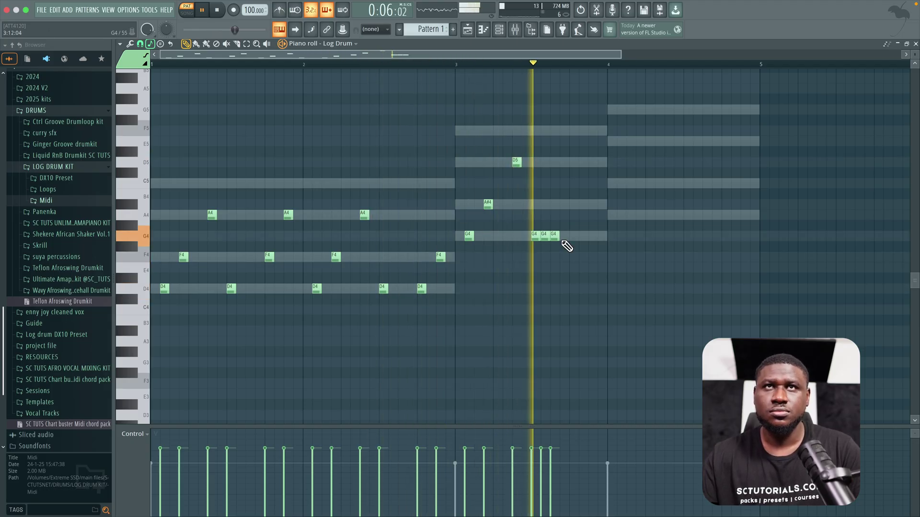
{"action": "key", "text": "space"}
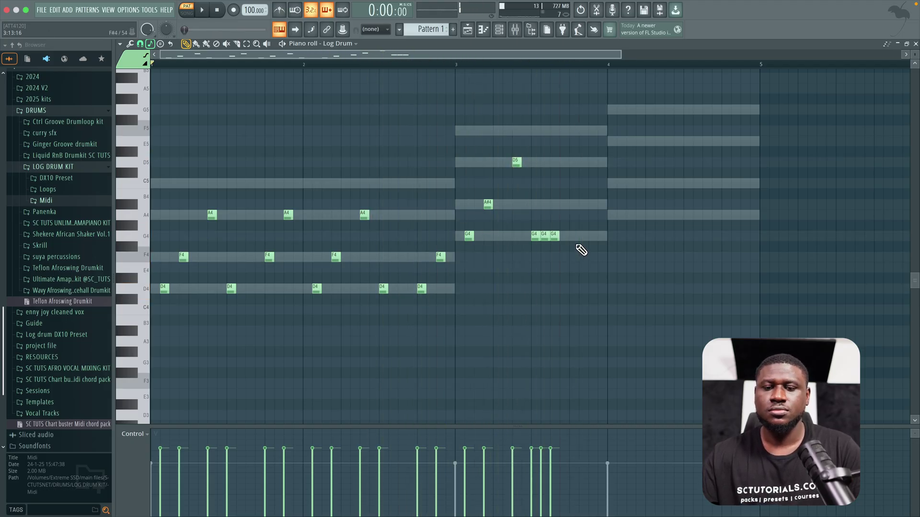
Finish bar 3 with A#4 on step 13 and D5 on step 15, and copy its notes into bar 4 transposed to A4, C5 and E5.
{"action": "left_click", "coordinate": [572, 205]}
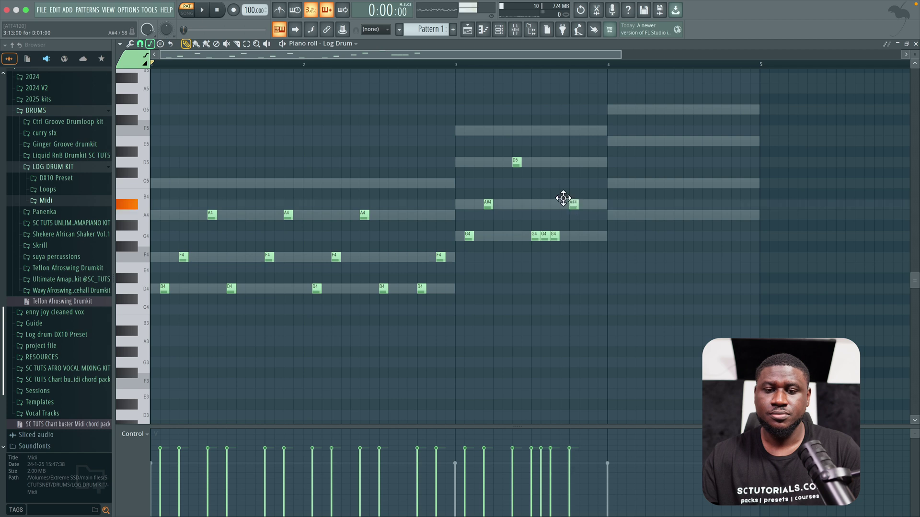
{"action": "left_click", "coordinate": [591, 162]}
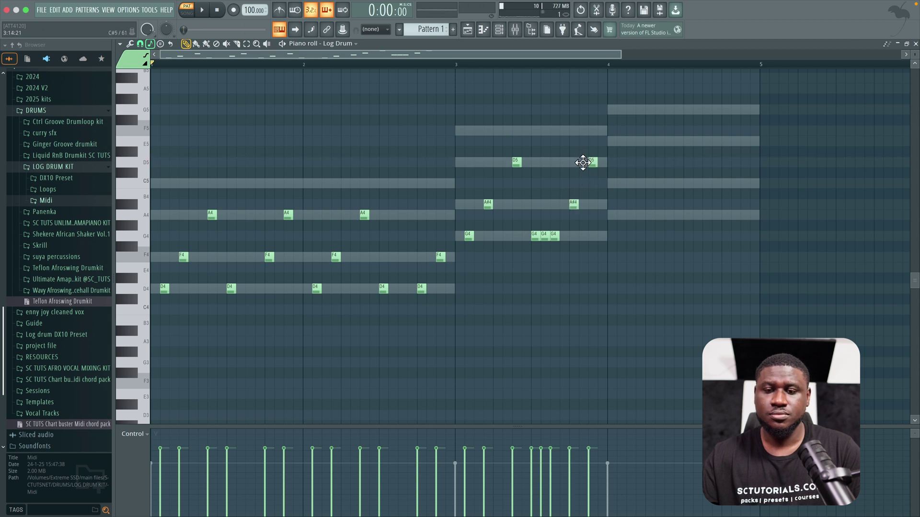
{"action": "left_click_drag", "start_coordinate": [626, 125], "coordinate": [625, 199]}
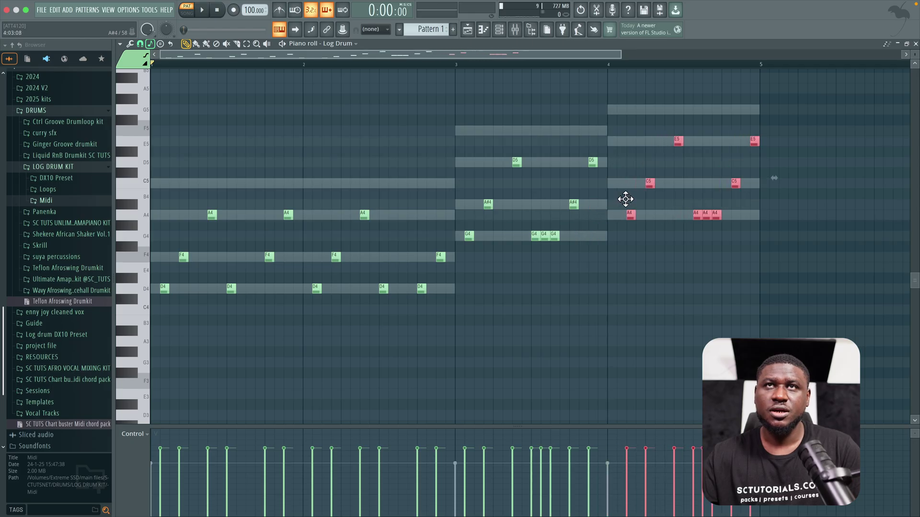
Check the piano roll's scale snapping options and close them without changes.
{"action": "left_click", "coordinate": [154, 44]}
{"action": "mouse_move", "coordinate": [197, 70]}
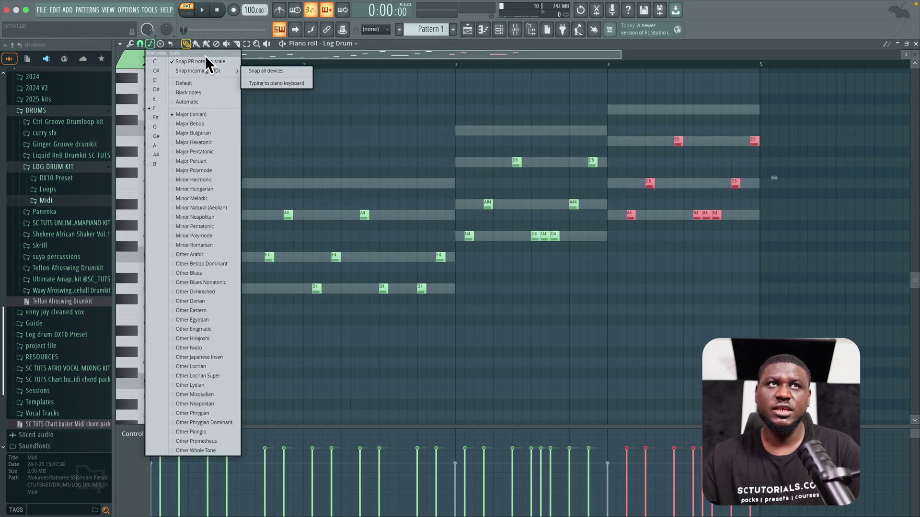
{"action": "left_click", "coordinate": [428, 129]}
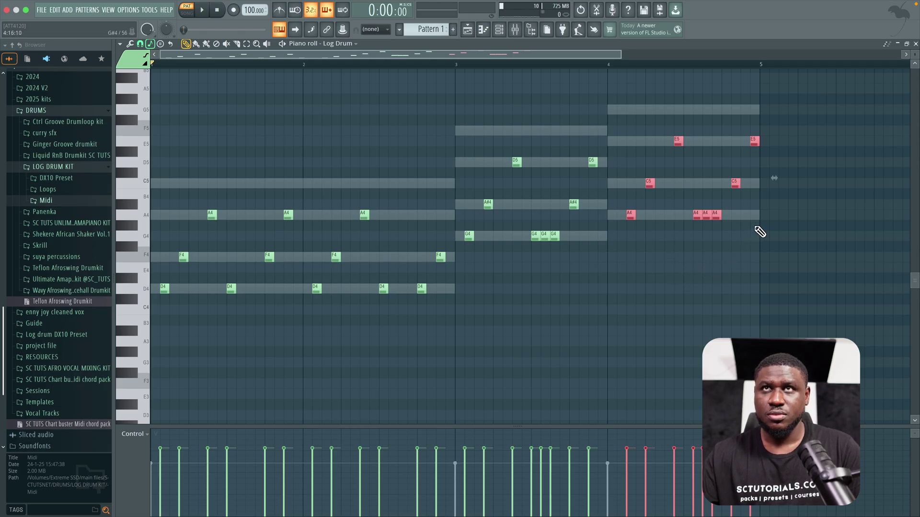
Deselect the bar 4 notes and lower only the final E5 by one octave to E4.
{"action": "key", "text": "ctrl+d"}
{"action": "left_click_drag", "start_coordinate": [767, 158], "coordinate": [769, 162]}
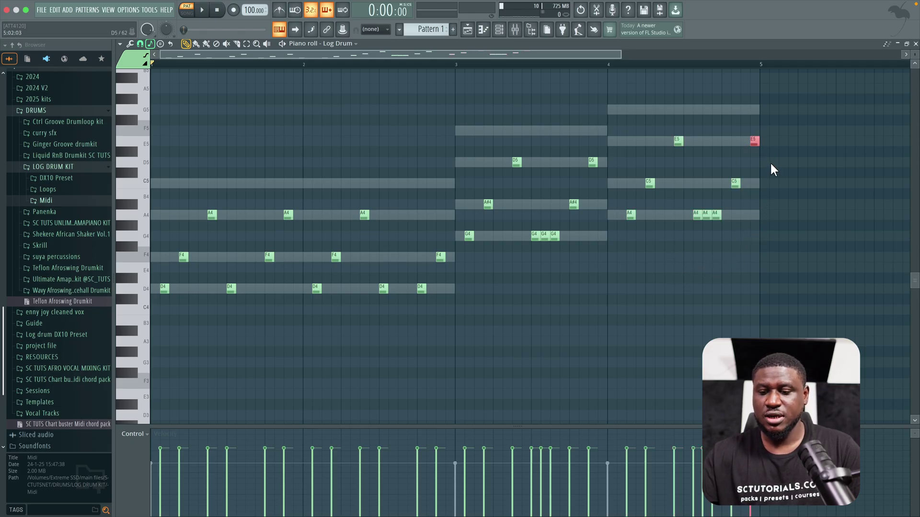
{"action": "key", "text": "ctrl+Down"}
Lower the second C5 note in bar 4, on step 14, to A4 while auditioning the pattern.
{"action": "left_click_drag", "start_coordinate": [752, 200], "coordinate": [721, 216]}
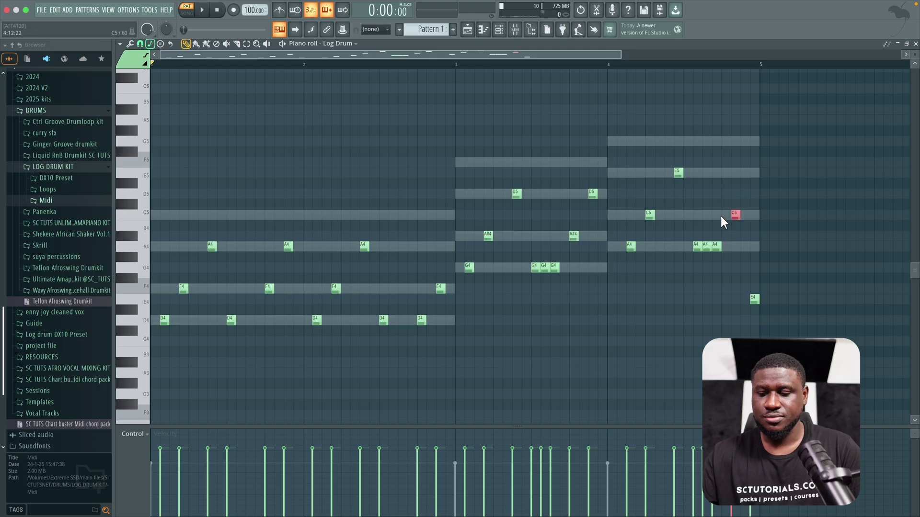
{"action": "key", "text": "space"}
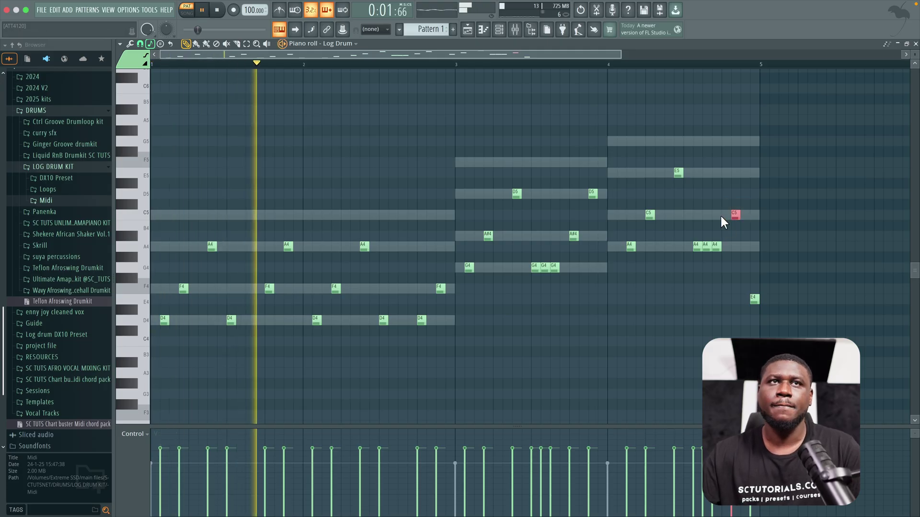
{"action": "key", "text": "Down"}
{"action": "key", "text": "Down"}
{"action": "key", "text": "Down"}
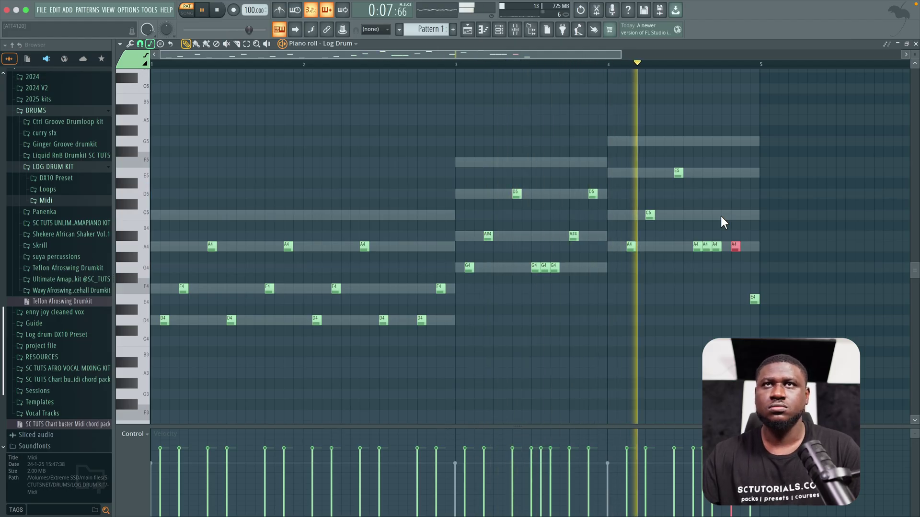
{"action": "key", "text": "space"}
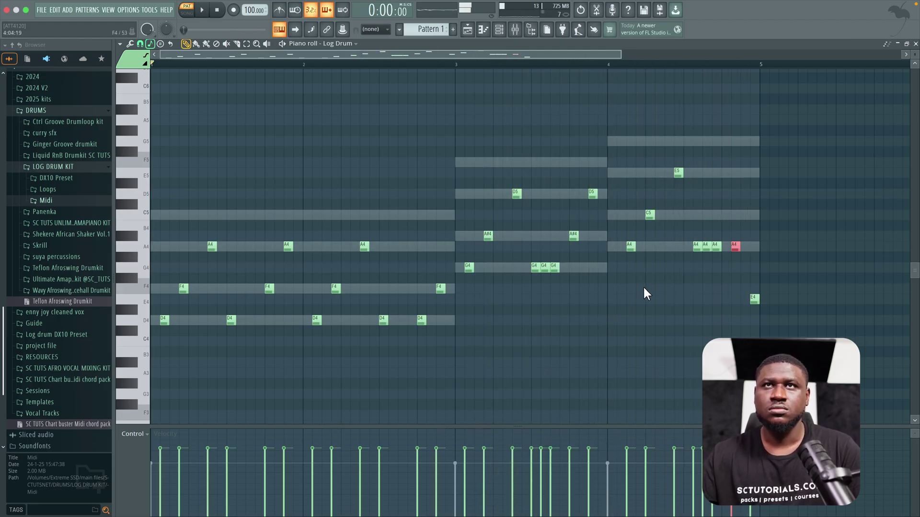
Move all bar 4 Log Drum notes one step earlier so they begin on step 2, deselect them and audition the pattern.
{"action": "key", "text": "ctrl+d"}
{"action": "left_click_drag", "start_coordinate": [637, 137], "coordinate": [797, 338]}
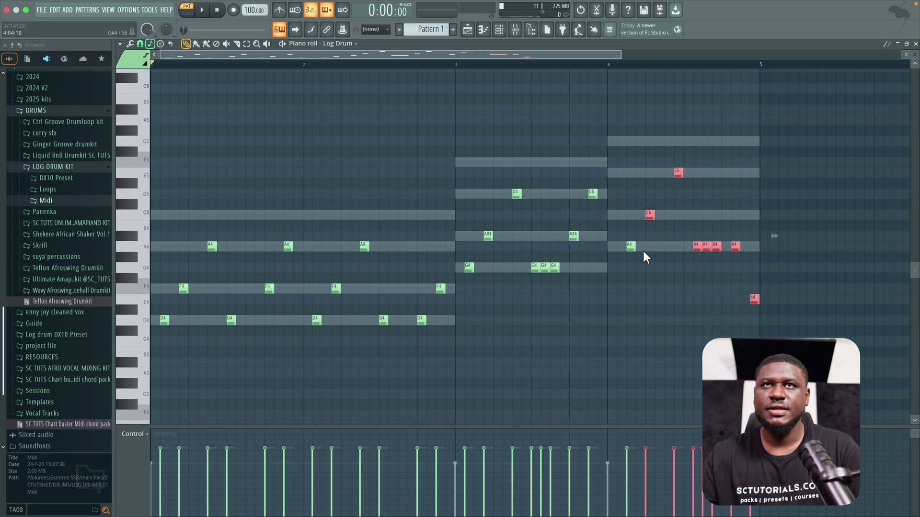
{"action": "left_click_drag", "start_coordinate": [609, 127], "coordinate": [724, 289]}
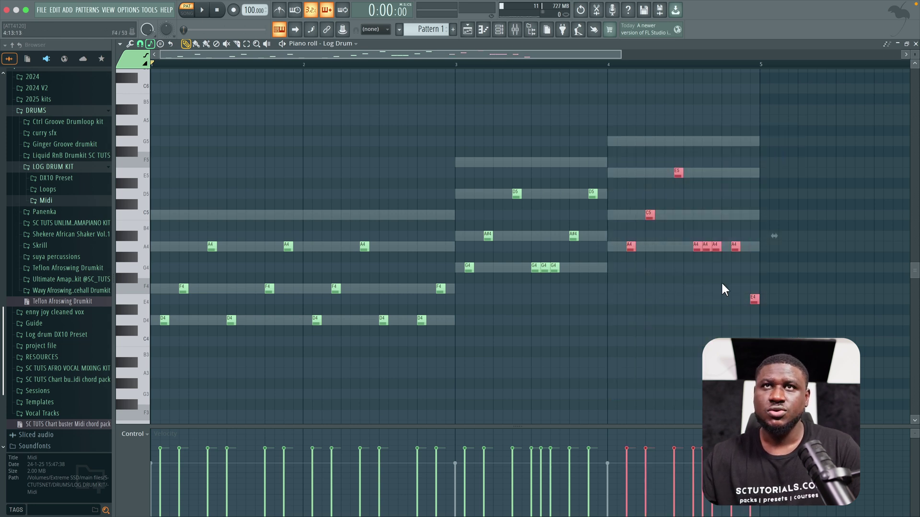
{"action": "left_click_drag", "start_coordinate": [625, 245], "coordinate": [616, 245]}
{"action": "key", "text": "space"}
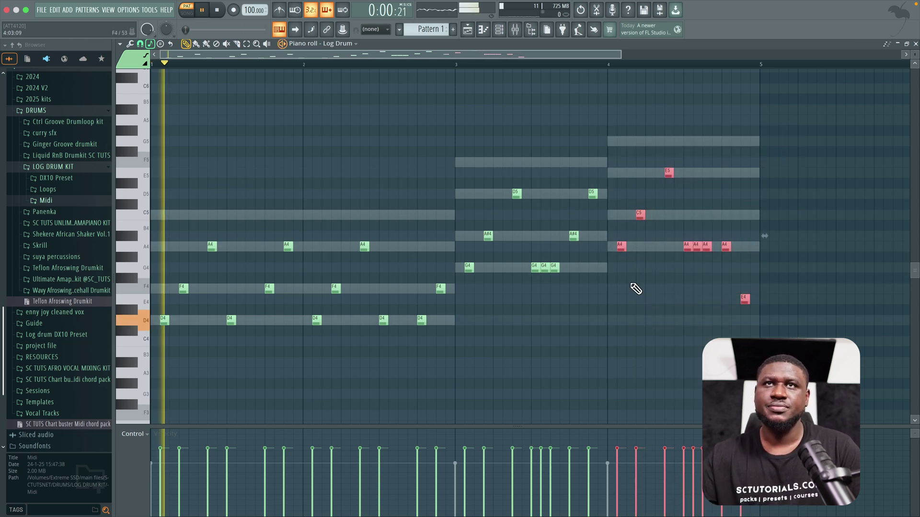
{"action": "key", "text": "ctrl+d"}
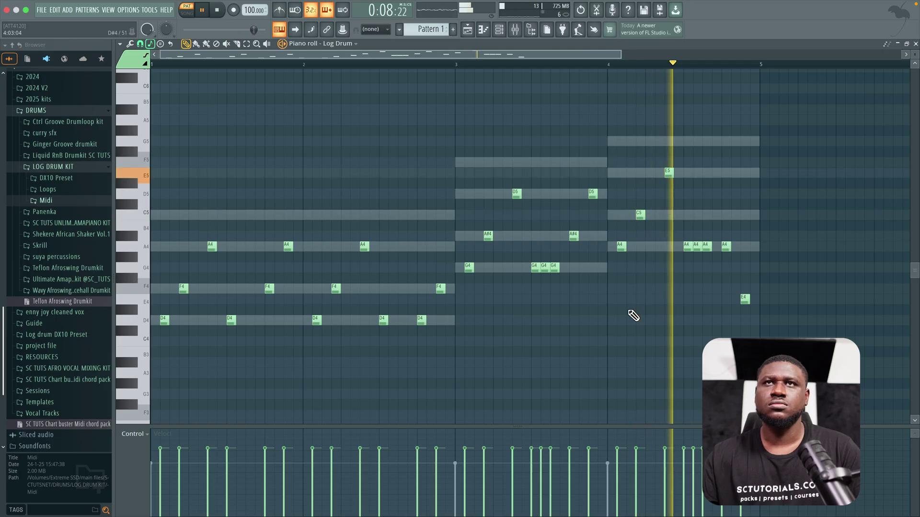
{"action": "key", "text": "space"}
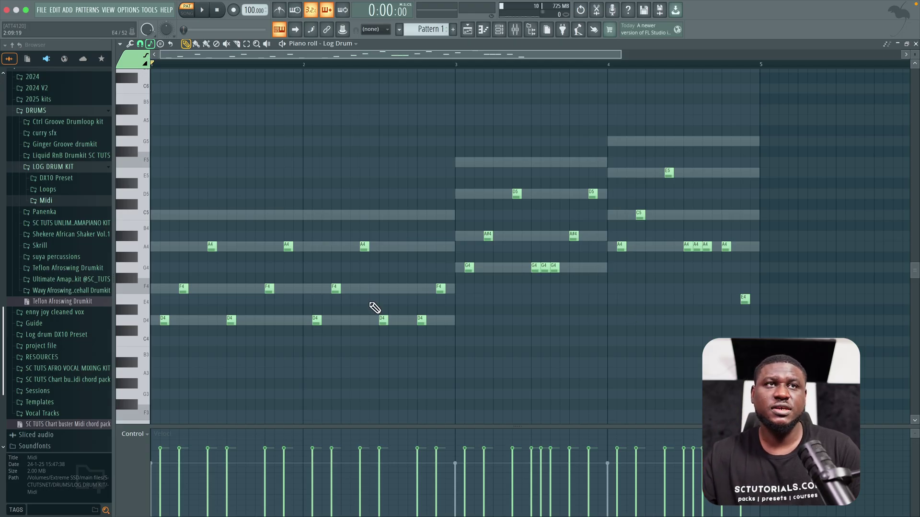
Try an extra D4 note on step 1 of bar 1 and audition the Log Drum's F3, E3 and D3 keys.
{"action": "left_click", "coordinate": [152, 320]}
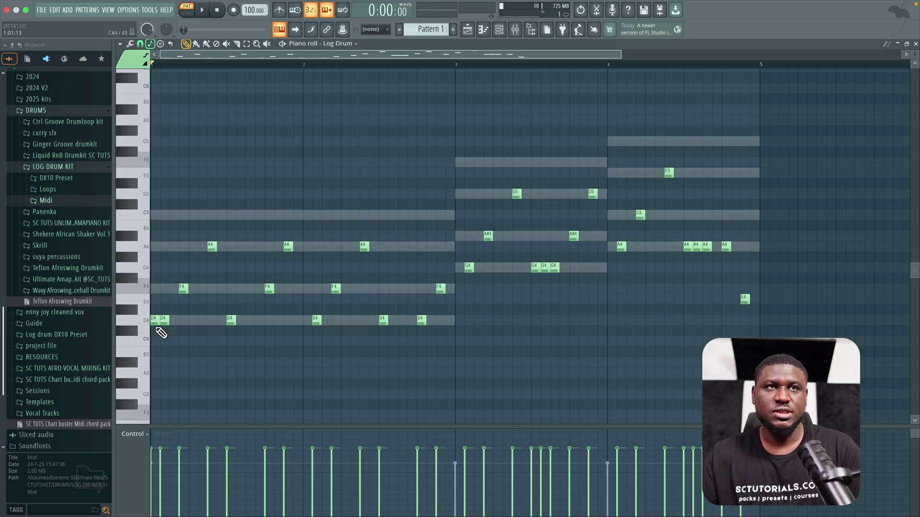
{"action": "scroll", "coordinate": [151, 364], "scroll_direction": "down", "scroll_amount": 4}
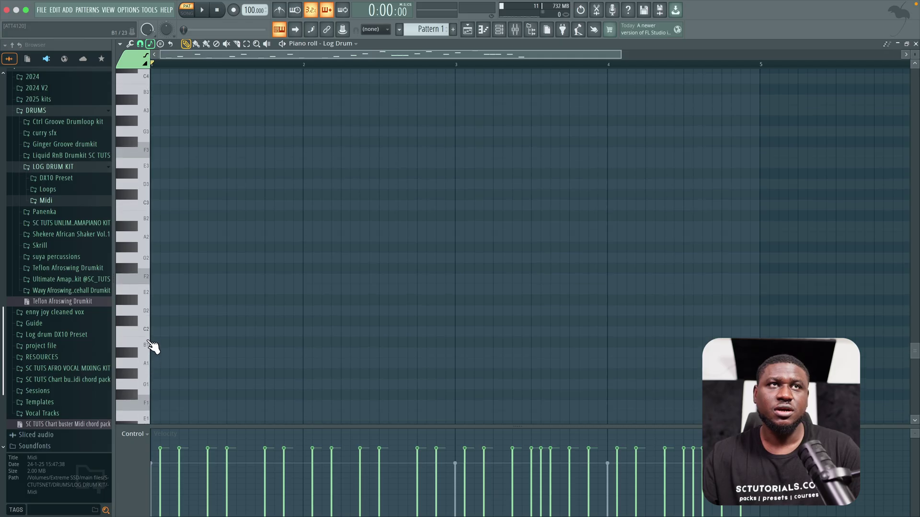
{"action": "left_click", "coordinate": [143, 289]}
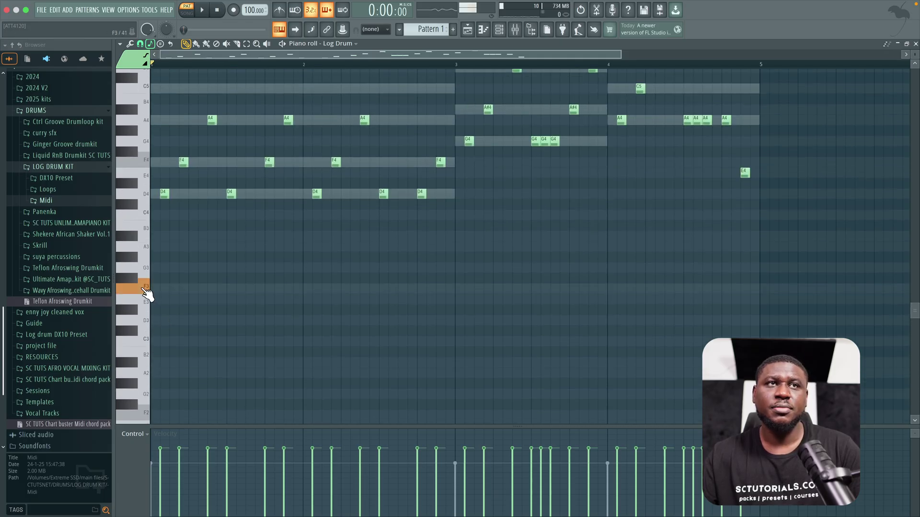
{"action": "left_click", "coordinate": [144, 305]}
{"action": "left_click", "coordinate": [143, 320]}
Transpose the entire Log Drum pattern down one octave and play it with the chords.
{"action": "key", "text": "ctrl+Down"}
{"action": "key", "text": "space"}
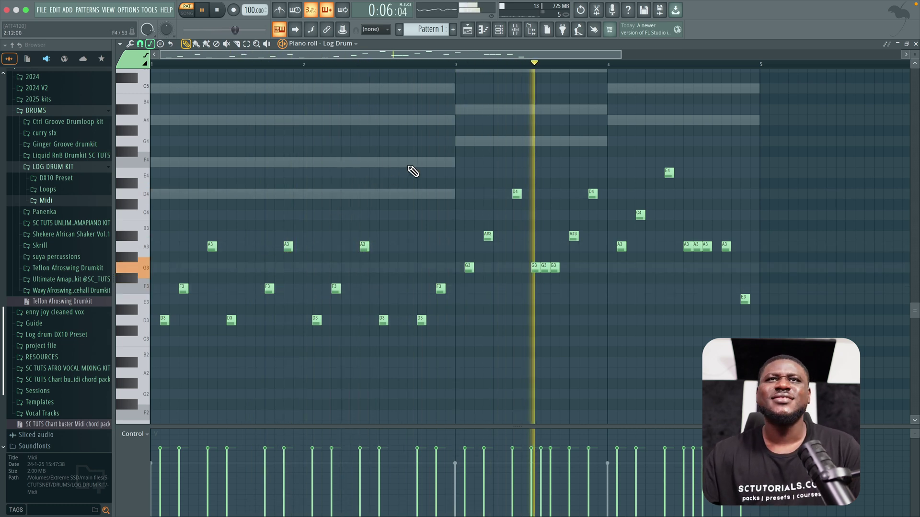
{"action": "key", "text": "space"}
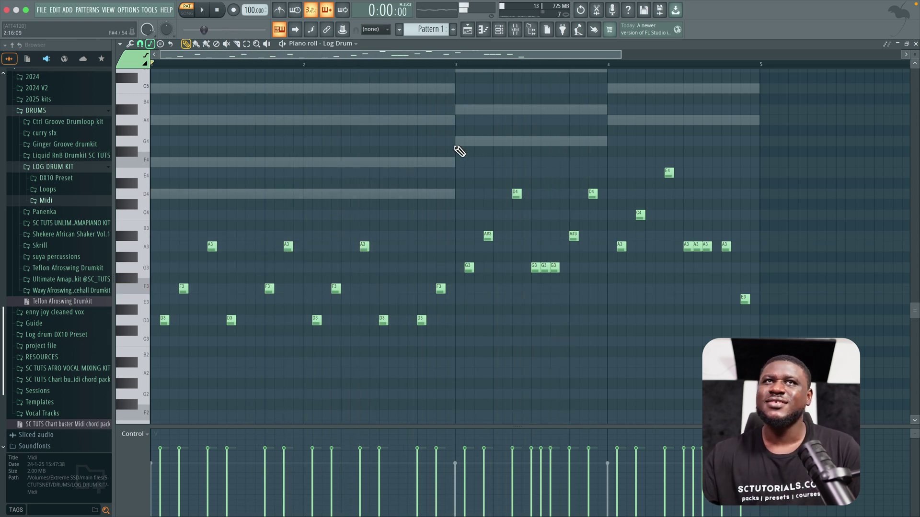
Raise the Log Drum channel's volume in the Channel rack while the pattern plays.
{"action": "left_click", "coordinate": [506, 28]}
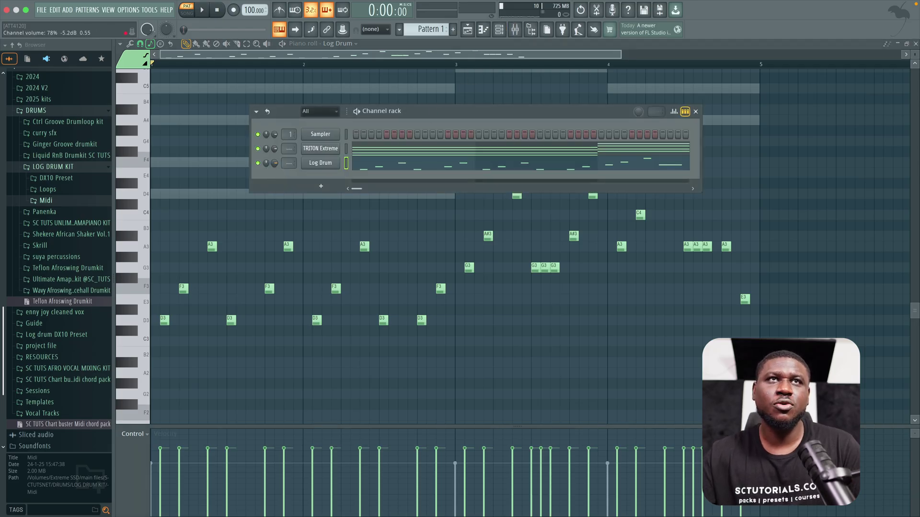
{"action": "key", "text": "space"}
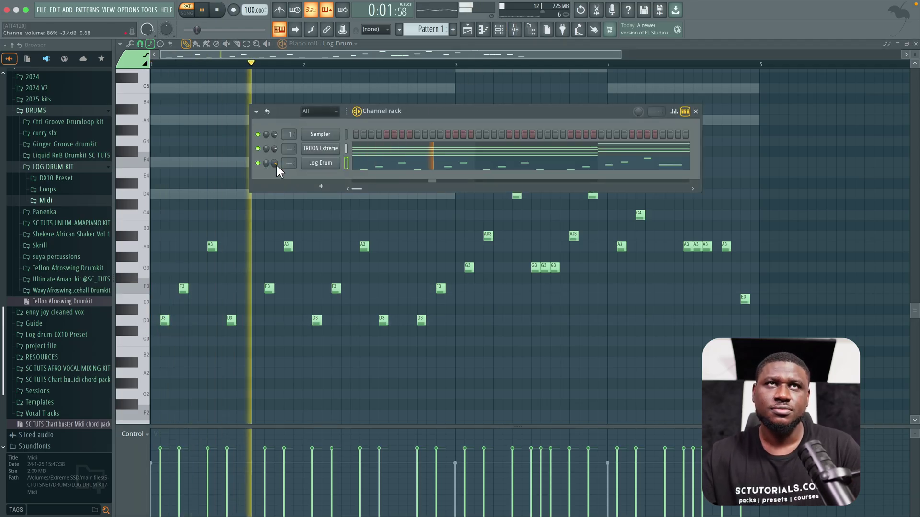
{"action": "left_click_drag", "start_coordinate": [277, 166], "coordinate": [277, 169]}
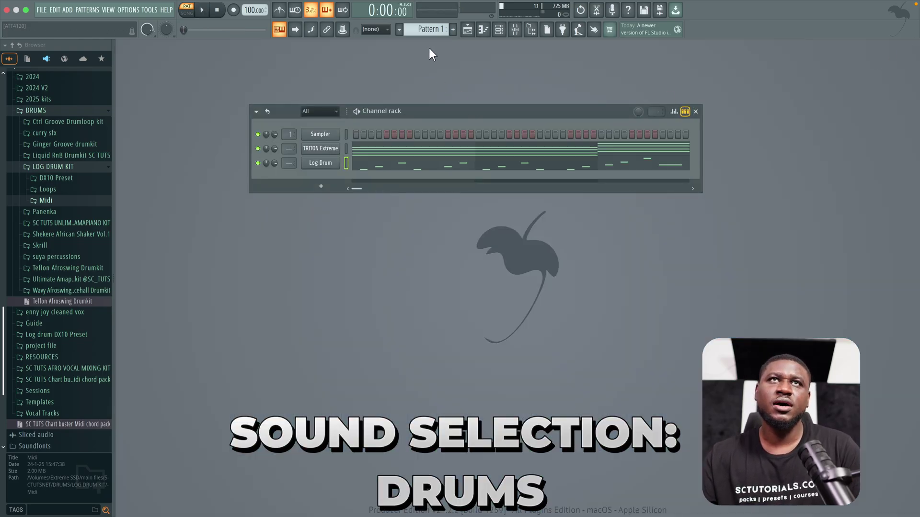
Place a Pattern 1 clip at the start of Track 1 in the Playlist.
{"action": "left_click", "coordinate": [473, 30]}
{"action": "left_click", "coordinate": [255, 91]}
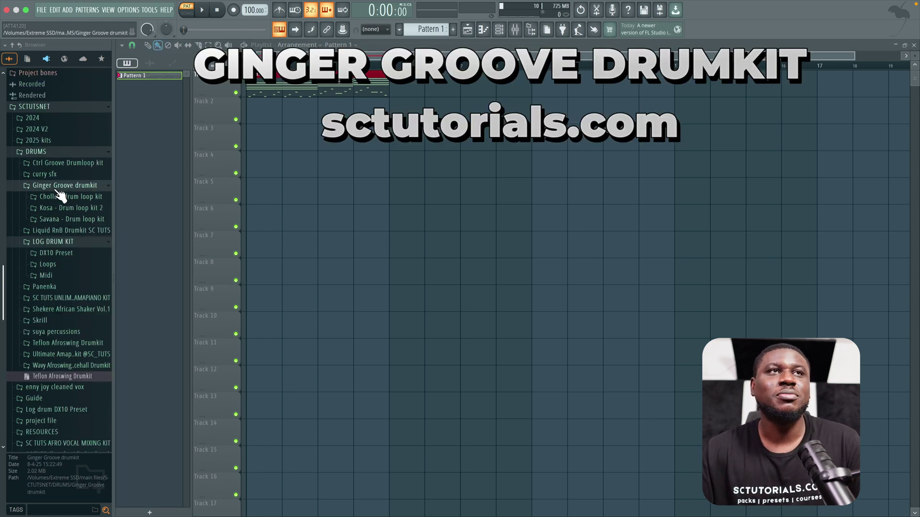
Open the Savana drum loop kit in the Ginger Groove drumkit folder and audition three of its drum loops.
{"action": "left_click", "coordinate": [70, 223]}
{"action": "left_click", "coordinate": [82, 323]}
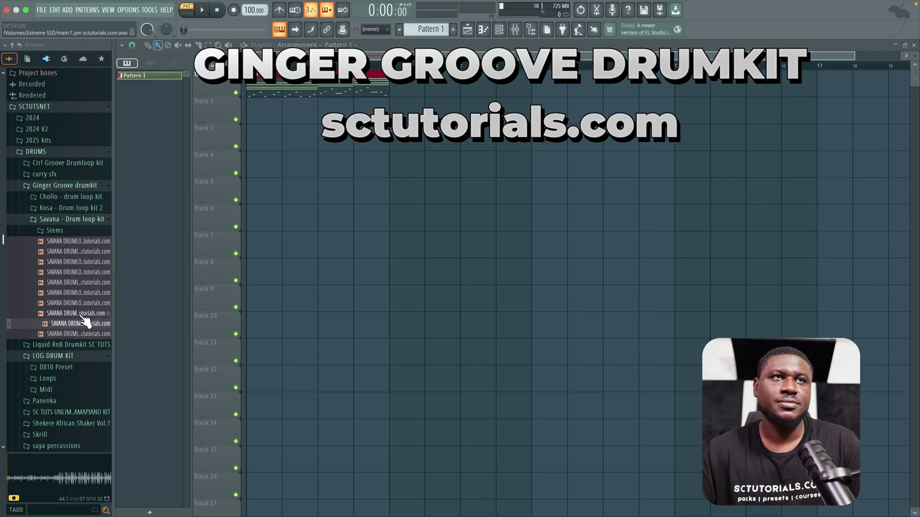
{"action": "left_click", "coordinate": [82, 314]}
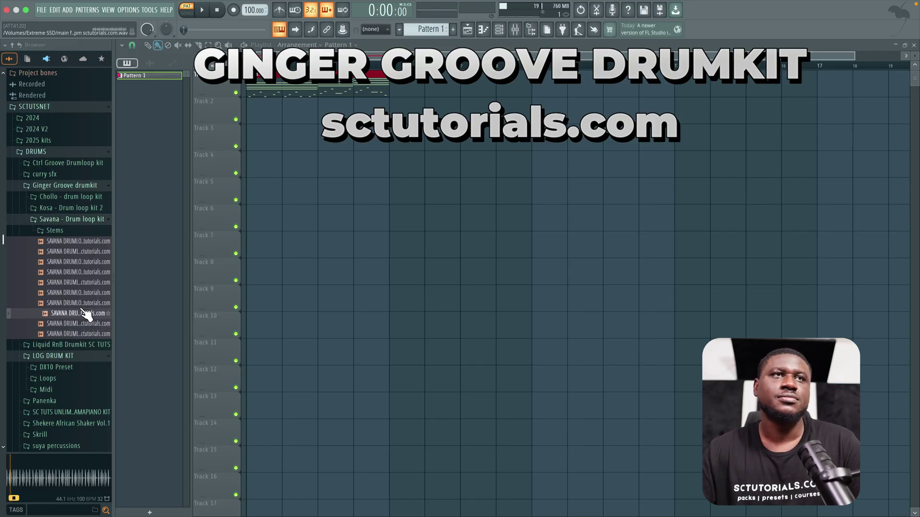
{"action": "left_click", "coordinate": [68, 273]}
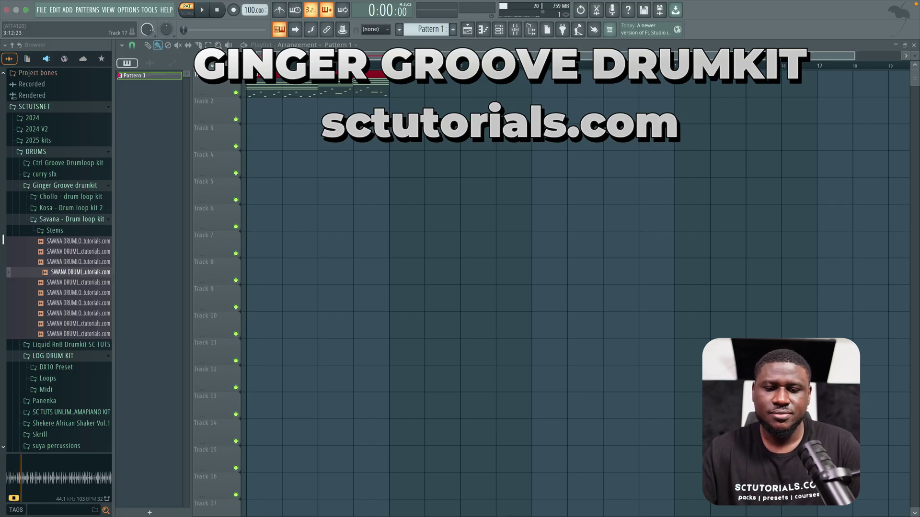
Try SAVANA DRUMLOOP 4 103bpm with Normalize on at the start of Track 4, play it with the pattern, and remove the clip.
{"action": "left_click_drag", "start_coordinate": [304, 155], "coordinate": [268, 150]}
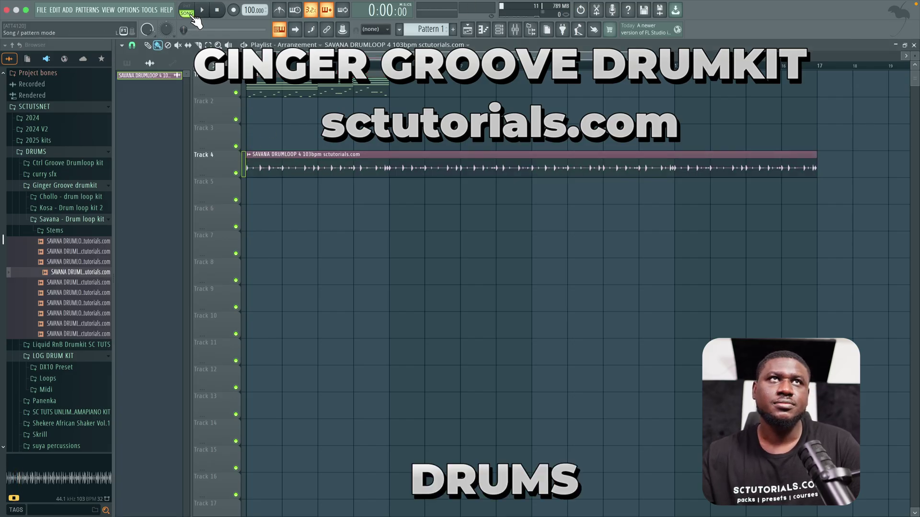
{"action": "key", "text": "space"}
{"action": "double_click", "coordinate": [316, 154]}
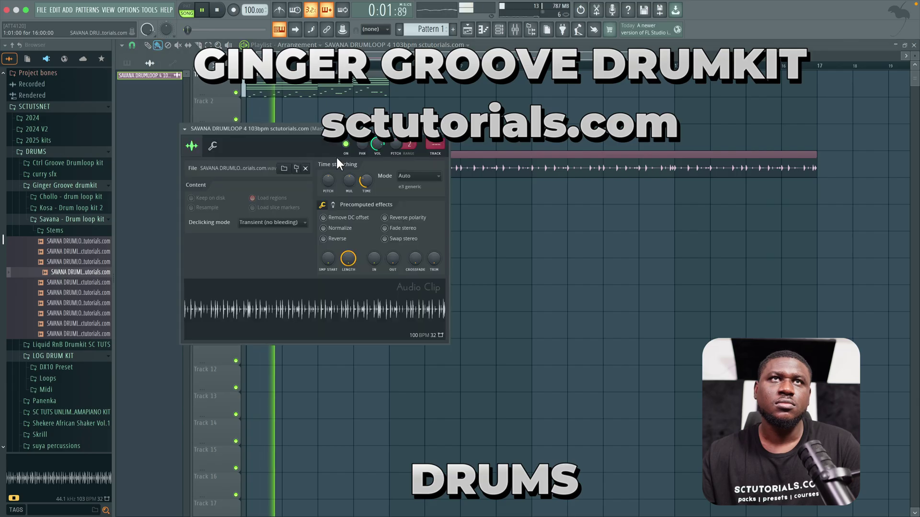
{"action": "key", "text": "space"}
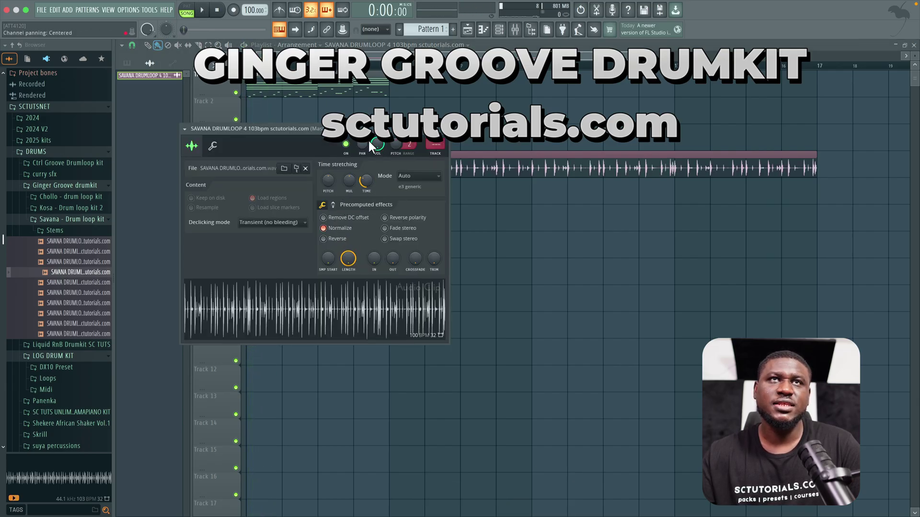
{"action": "key", "text": "space"}
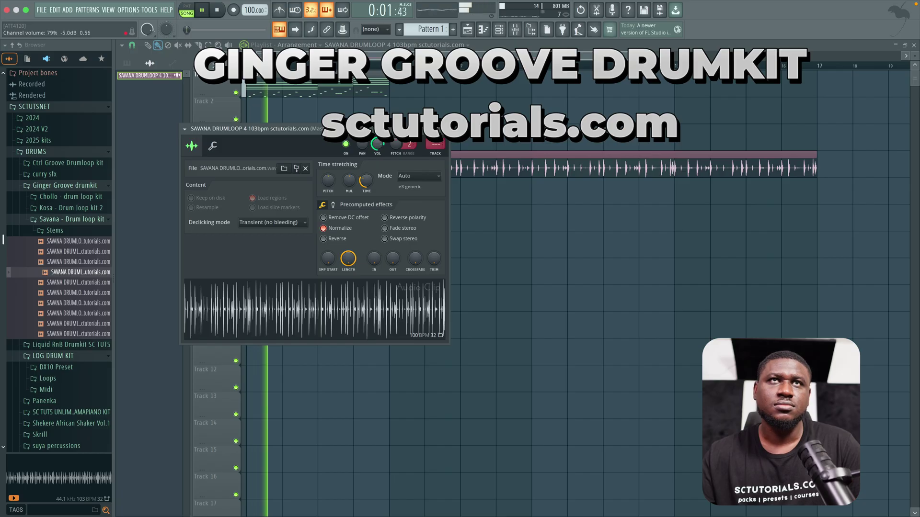
{"action": "left_click", "coordinate": [466, 159]}
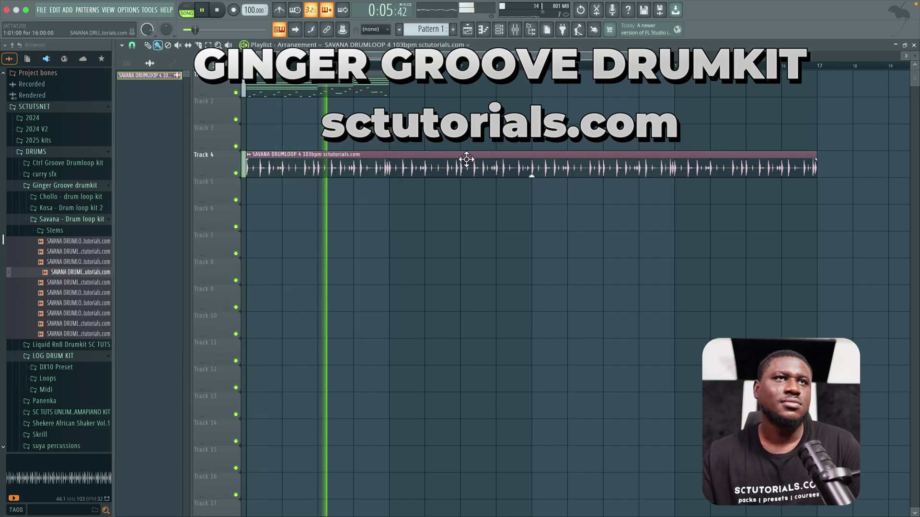
{"action": "key", "text": "space"}
{"action": "right_click", "coordinate": [467, 162]}
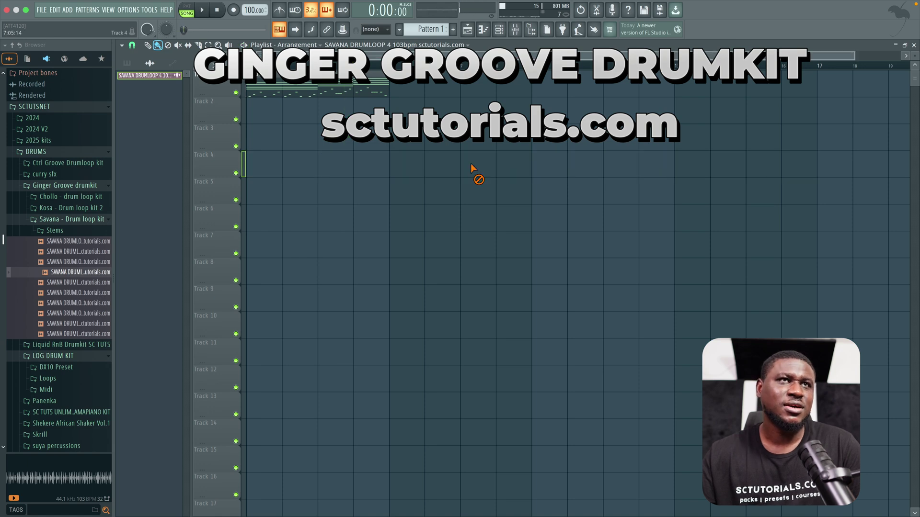
Audition SAVANA DRUMLOOP 5 95bpm, place it at the start of Track 2 and play it with Pattern 1.
{"action": "left_click", "coordinate": [75, 282]}
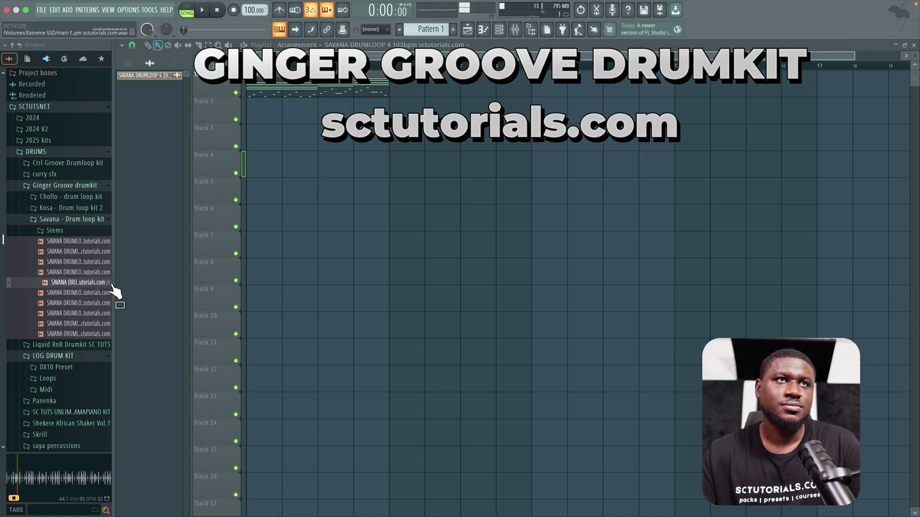
{"action": "left_click_drag", "start_coordinate": [115, 290], "coordinate": [297, 107]}
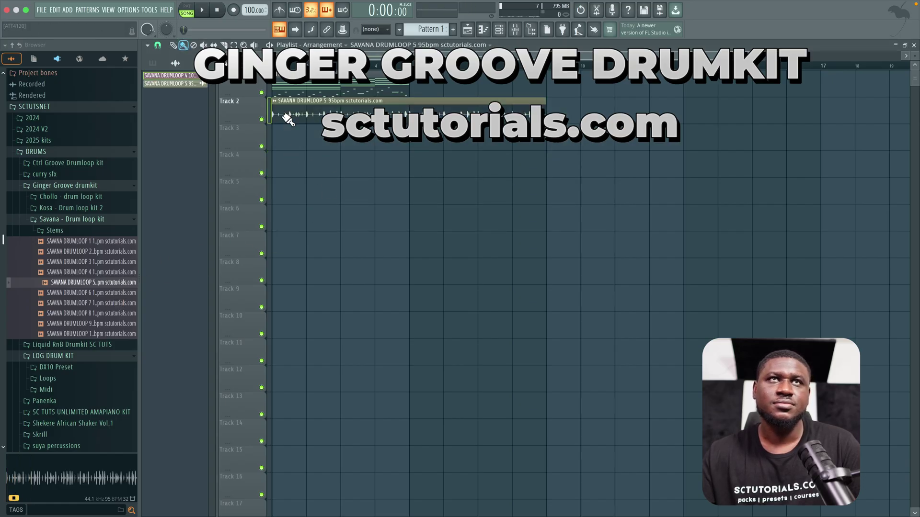
{"action": "key", "text": "space"}
Turn on Normalize for the SAVANA DRUMLOOP 5 channel and raise its volume to about 83% during playback.
{"action": "double_click", "coordinate": [297, 108]}
{"action": "key", "text": "space"}
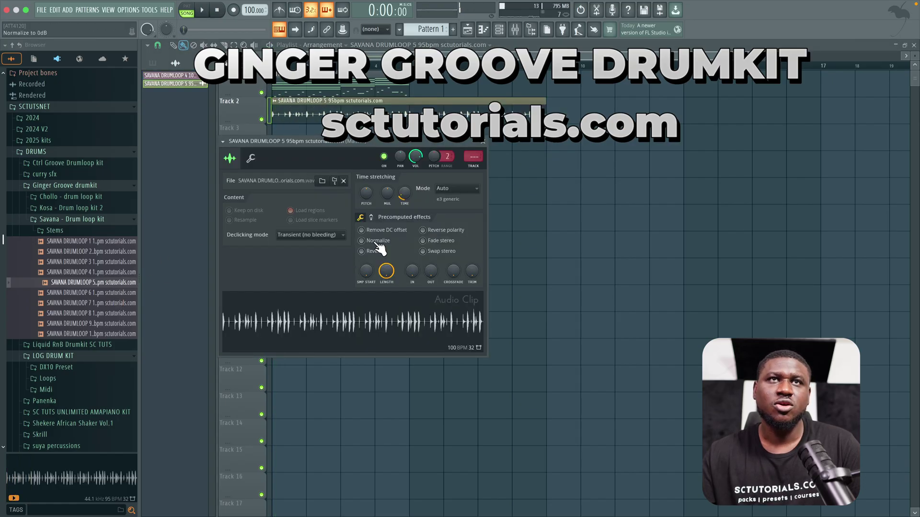
{"action": "key", "text": "space"}
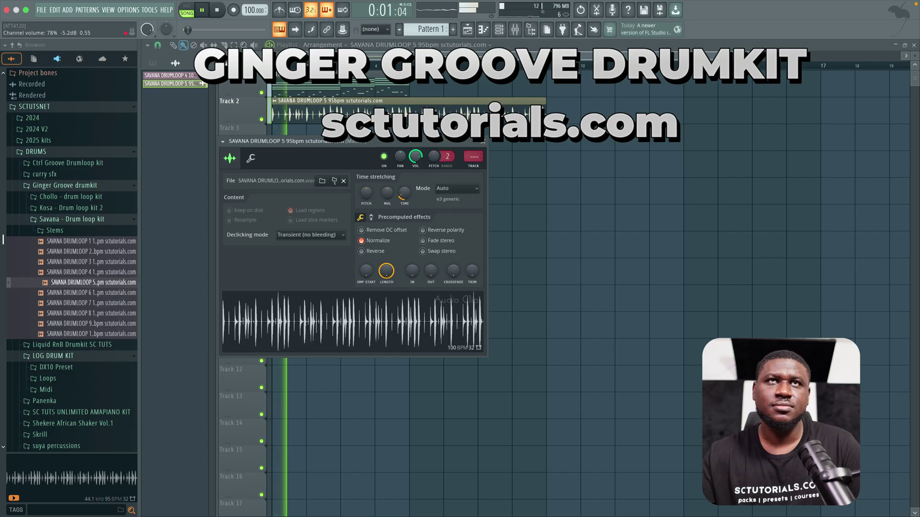
{"action": "left_click_drag", "start_coordinate": [415, 156], "coordinate": [416, 160]}
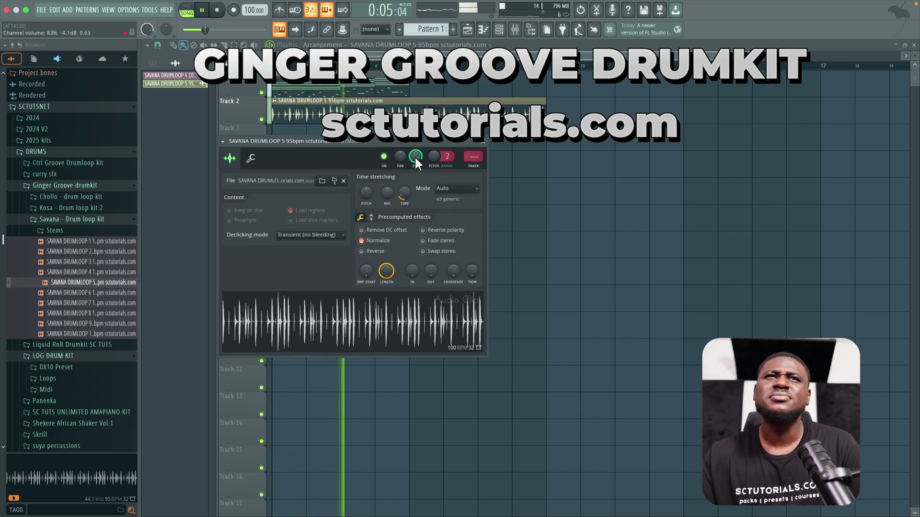
{"action": "left_click", "coordinate": [482, 142]}
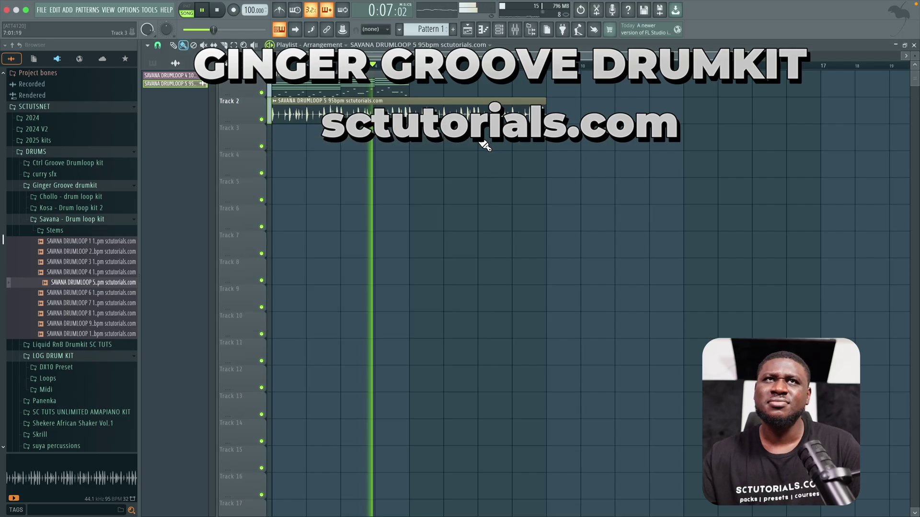
Shorten the SAVANA DRUMLOOP 5 clip on Track 2 to four bars, matching Pattern 1, and play the arrangement.
{"action": "key", "text": "space"}
{"action": "left_click_drag", "start_coordinate": [544, 107], "coordinate": [443, 106]}
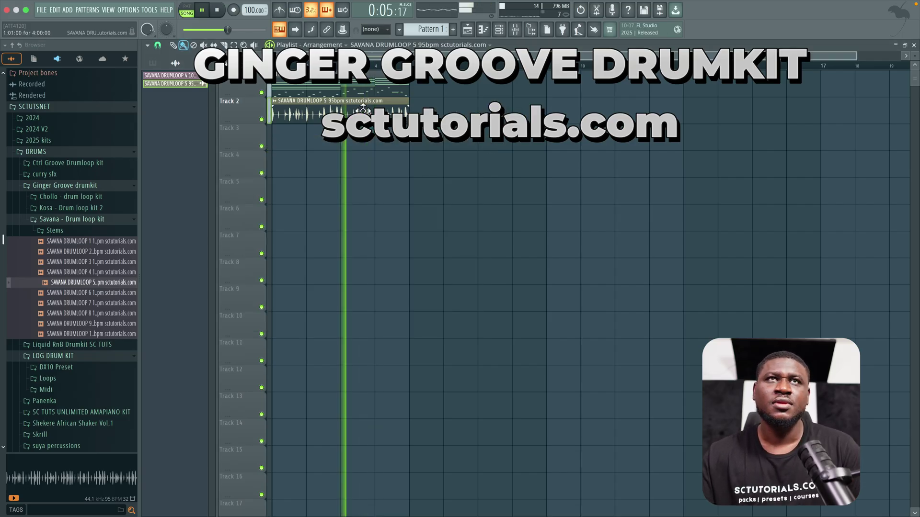
{"action": "key", "text": "space"}
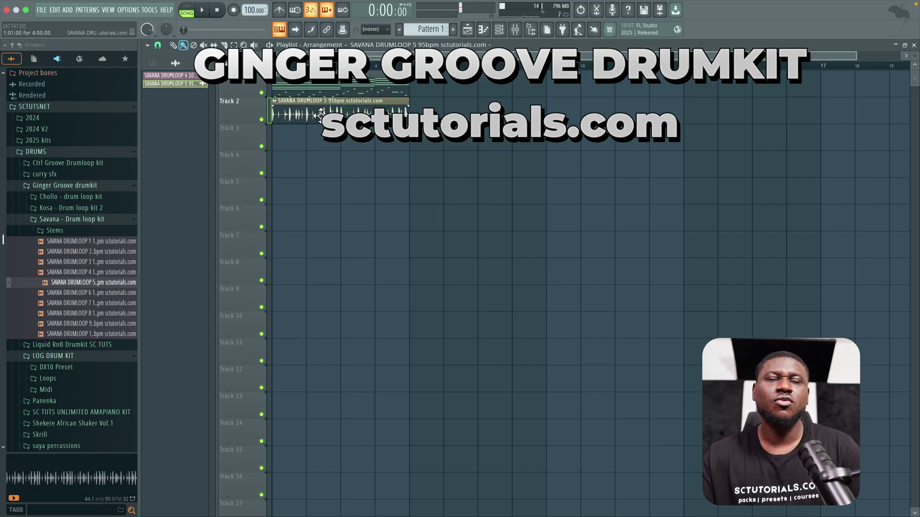
Browse the Savana kit's Stems folder and examine the individual sounds in the loop 10 and loop 9 stem folders.
{"action": "left_click", "coordinate": [56, 231]}
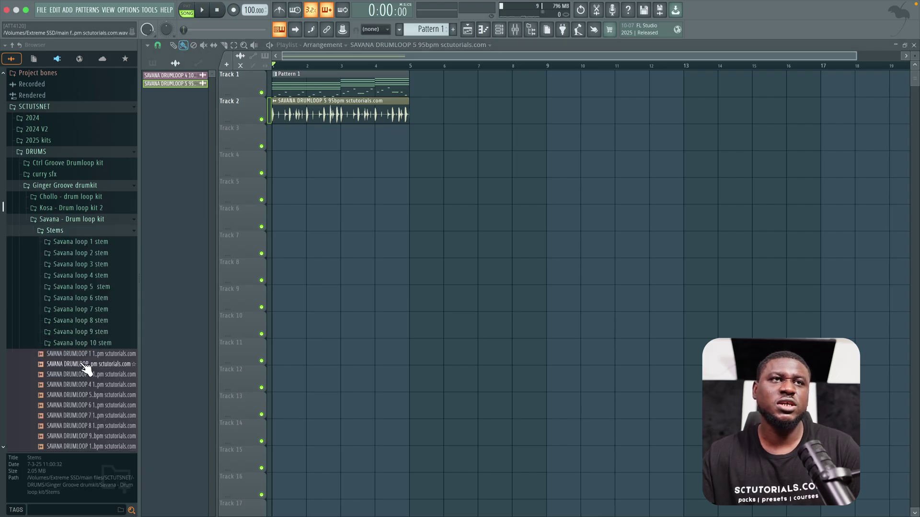
{"action": "scroll", "coordinate": [87, 369], "scroll_direction": "down", "scroll_amount": 5}
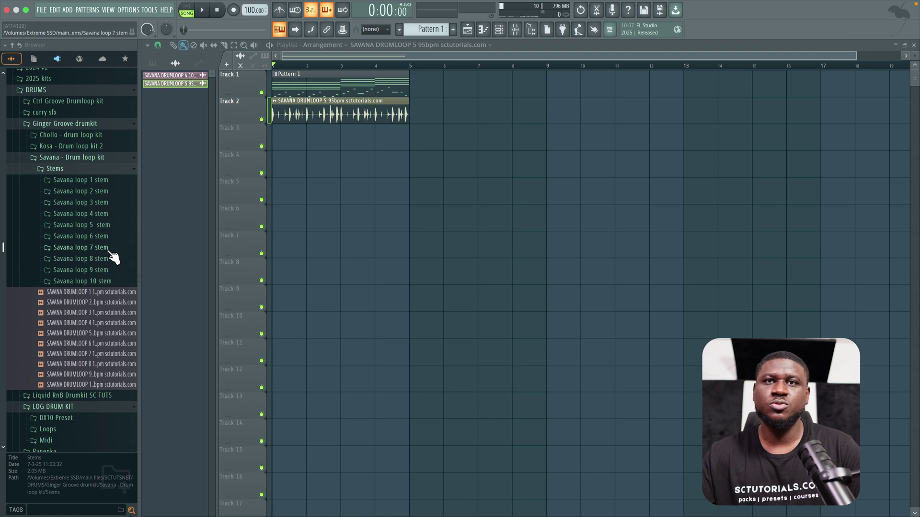
{"action": "left_click", "coordinate": [95, 283]}
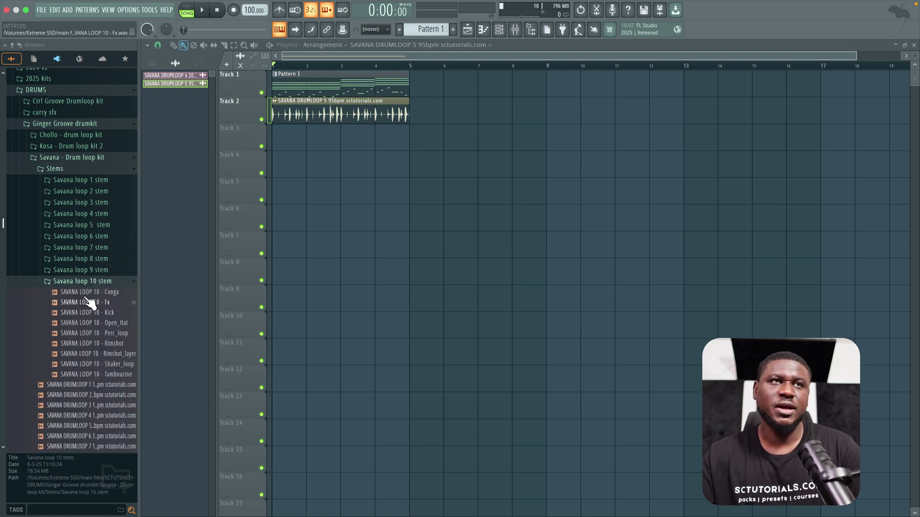
{"action": "left_click", "coordinate": [91, 284]}
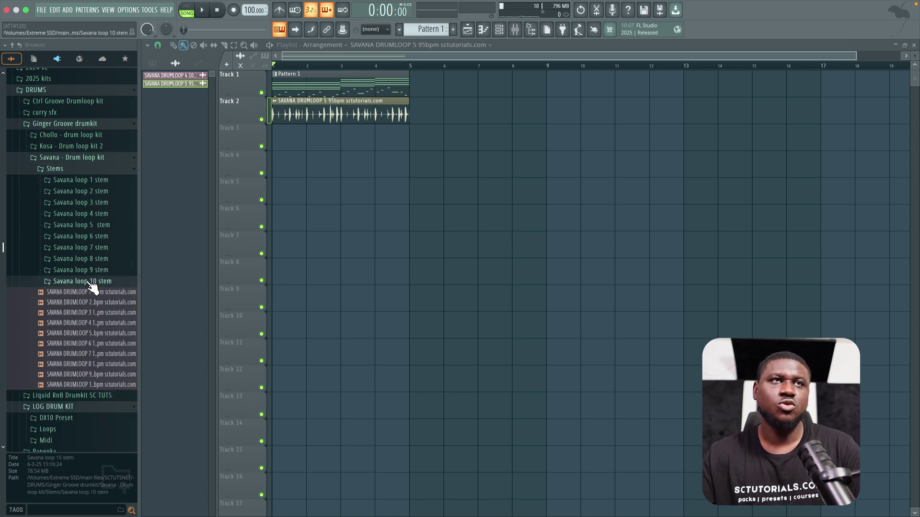
{"action": "left_click", "coordinate": [93, 271]}
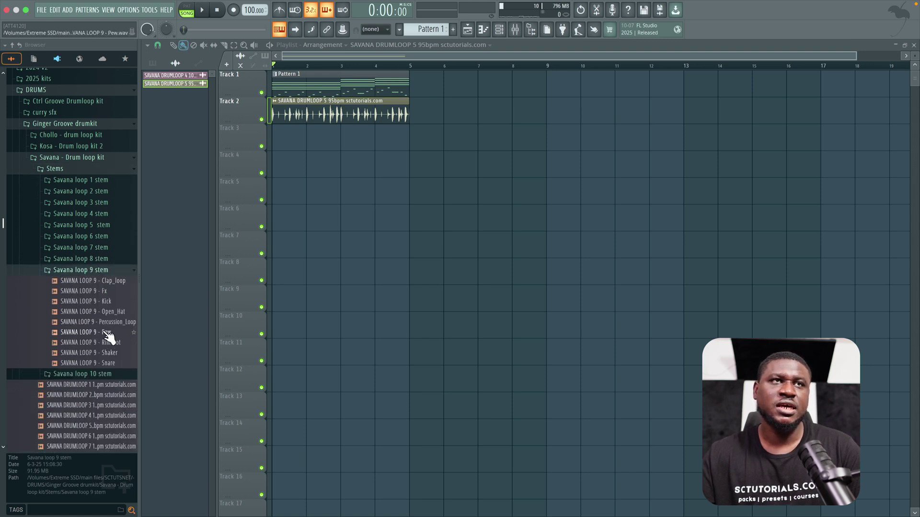
{"action": "left_click", "coordinate": [92, 271]}
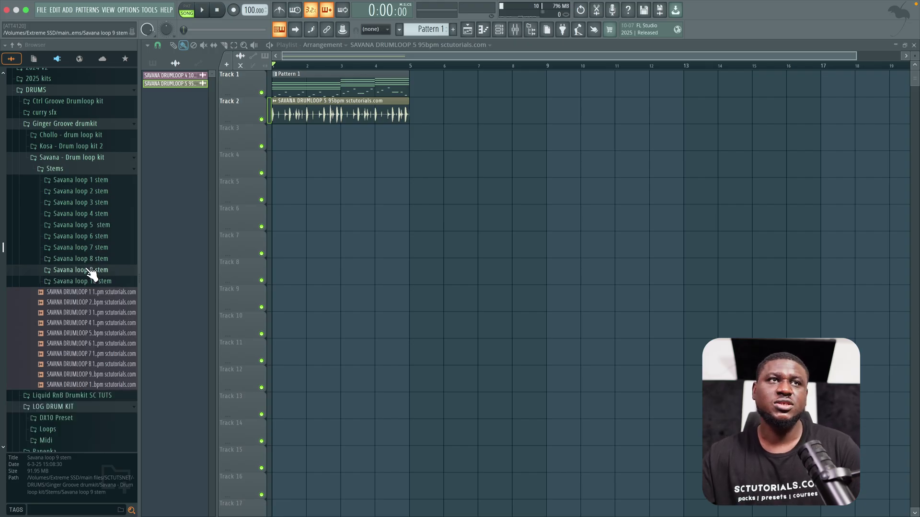
Audition the Shaker loop from the Savana loop 6 stem folder, place it at the start of Track 4 and play it with the beat.
{"action": "left_click", "coordinate": [99, 239]}
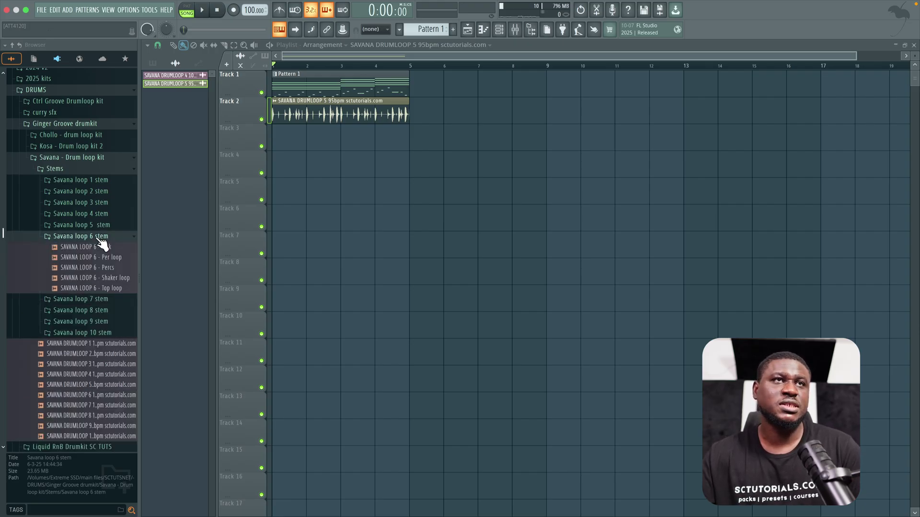
{"action": "left_click", "coordinate": [89, 279]}
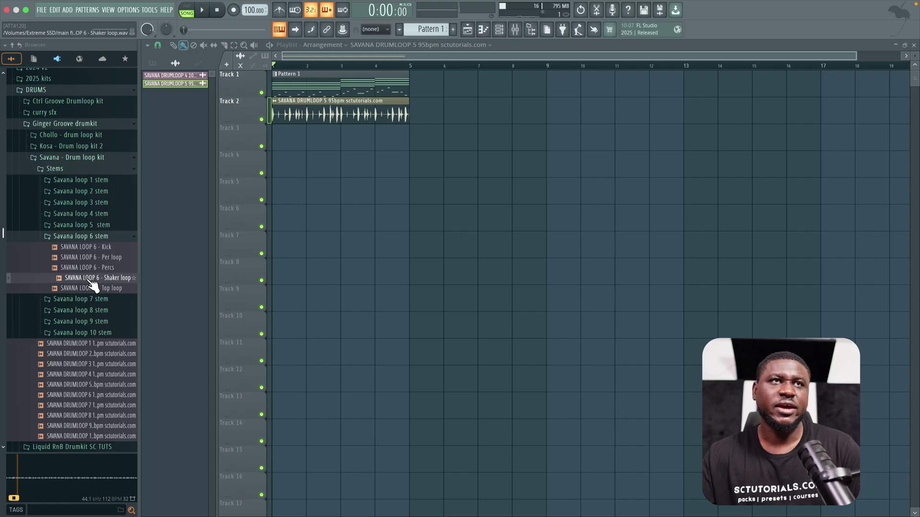
{"action": "left_click_drag", "start_coordinate": [93, 282], "coordinate": [314, 171]}
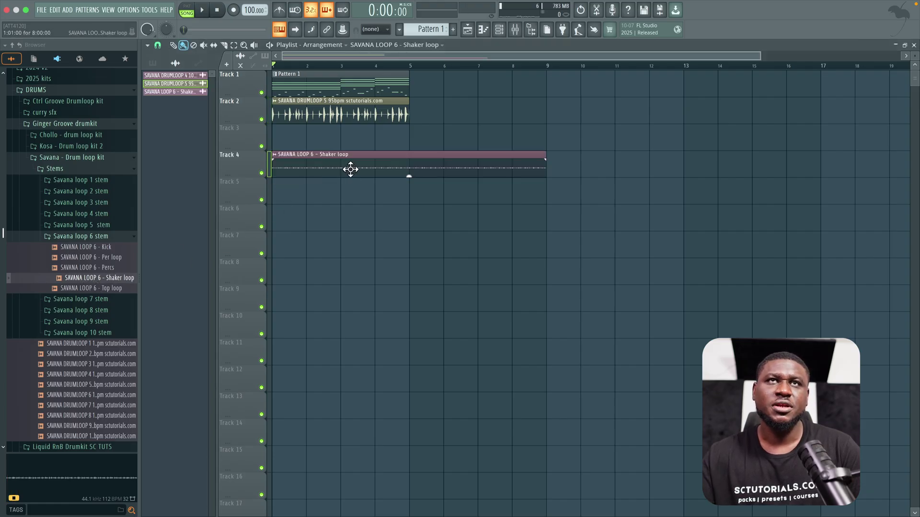
{"action": "key", "text": "space"}
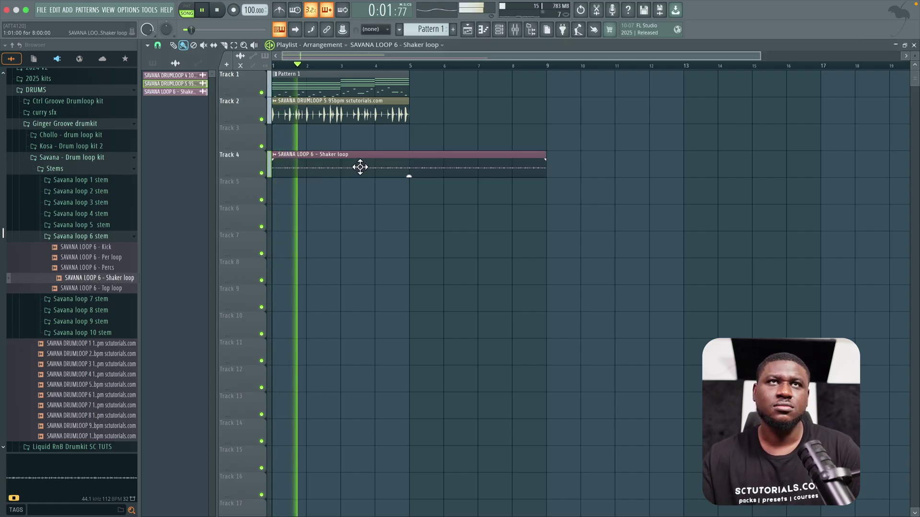
{"action": "double_click", "coordinate": [360, 166]}
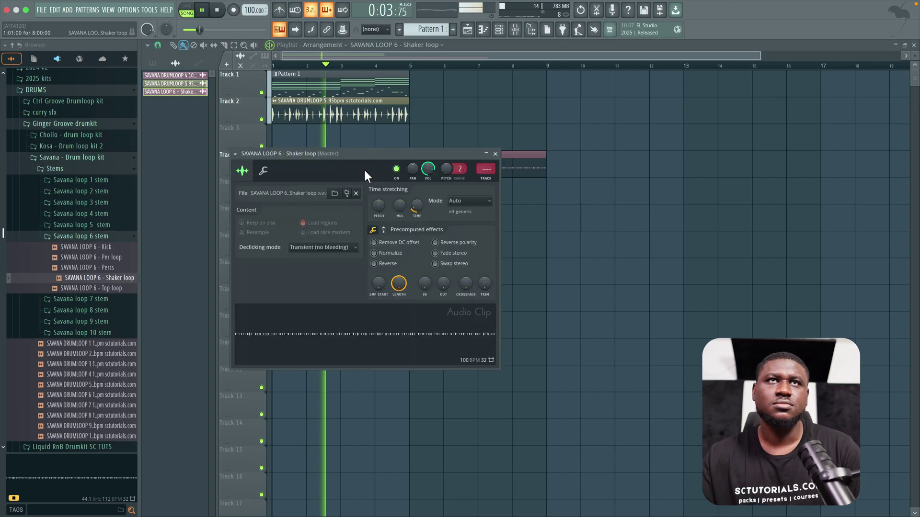
{"action": "left_click", "coordinate": [495, 154]}
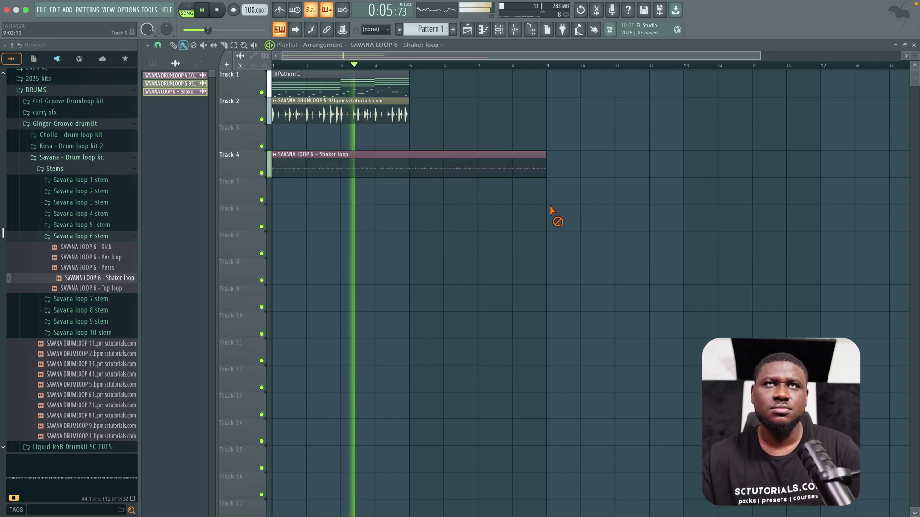
Shorten the SAVANA LOOP 6 - Shaker loop clip to four bars and move it up to Track 3.
{"action": "key", "text": "space"}
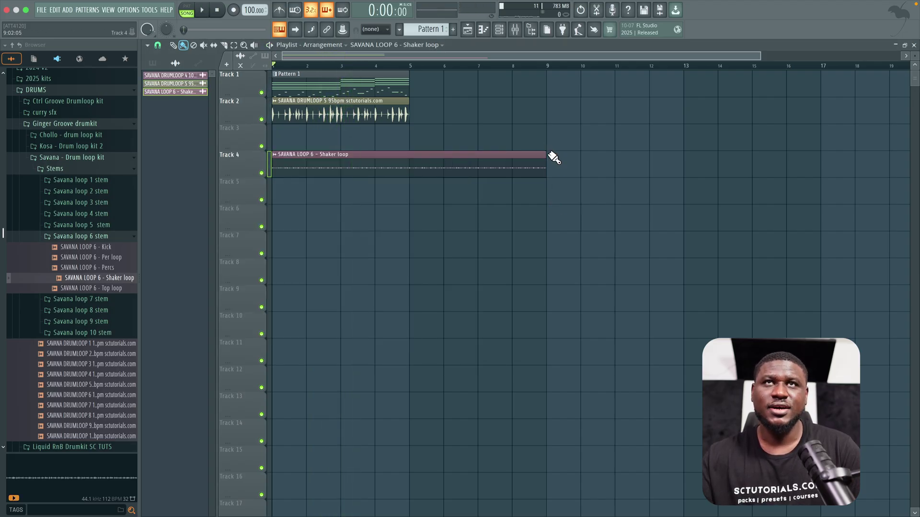
{"action": "left_click_drag", "start_coordinate": [542, 152], "coordinate": [421, 173]}
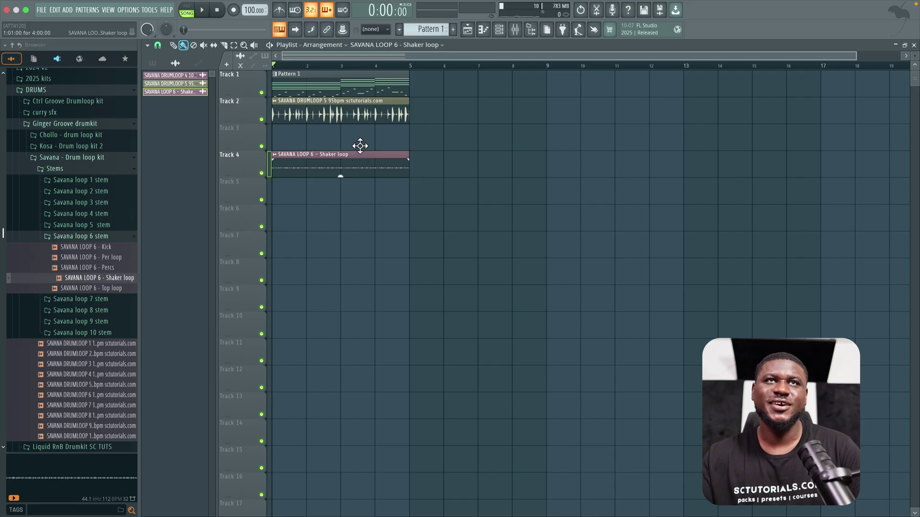
{"action": "left_click_drag", "start_coordinate": [360, 156], "coordinate": [361, 133]}
Adjust the channel volume of SAVANA LOOP 6 - Shaker loop while the arrangement plays.
{"action": "key", "text": "space"}
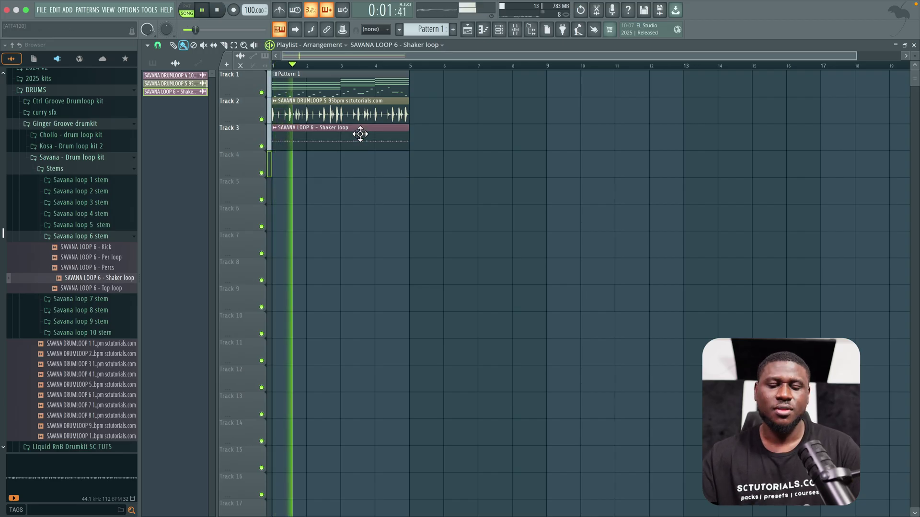
{"action": "double_click", "coordinate": [361, 134]}
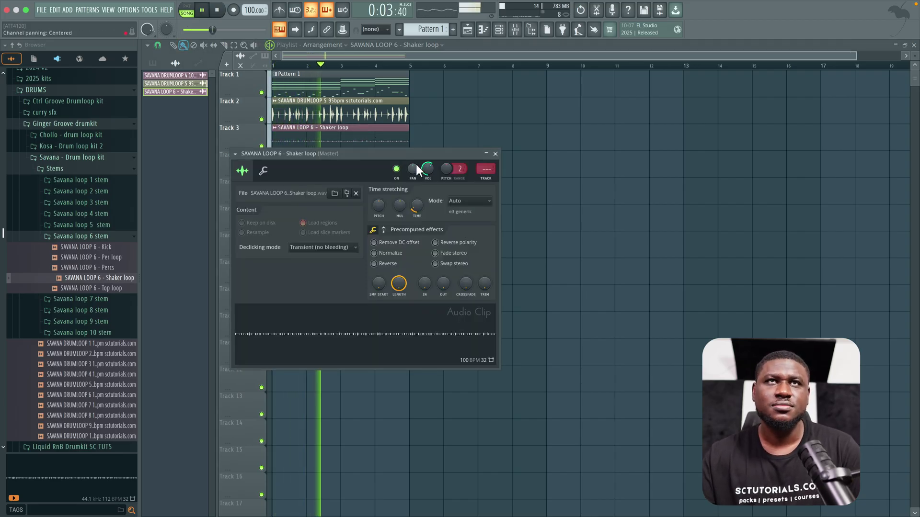
{"action": "left_click_drag", "start_coordinate": [423, 168], "coordinate": [424, 187]}
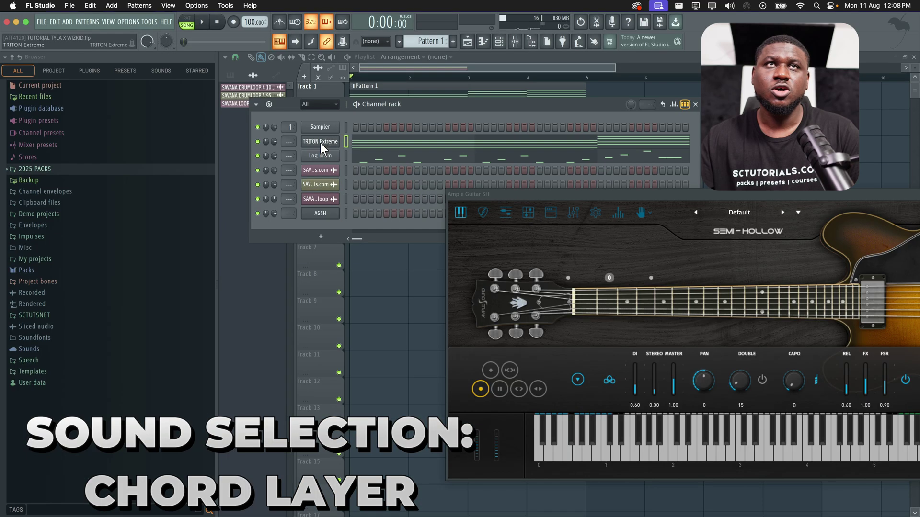
Copy the chord notes from the TRITON Extreme channel and paste them into the AGSH guitar channel.
{"action": "right_click", "coordinate": [320, 143]}
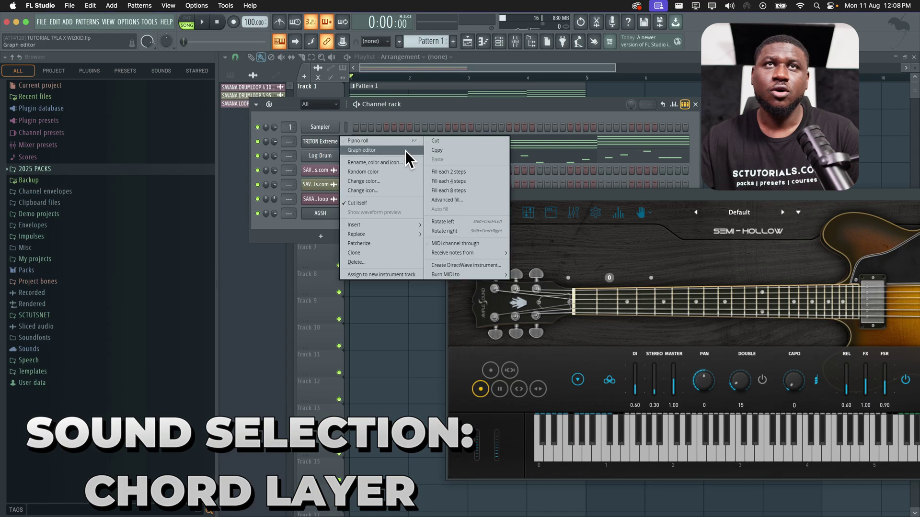
{"action": "left_click", "coordinate": [434, 151]}
{"action": "right_click", "coordinate": [312, 214]}
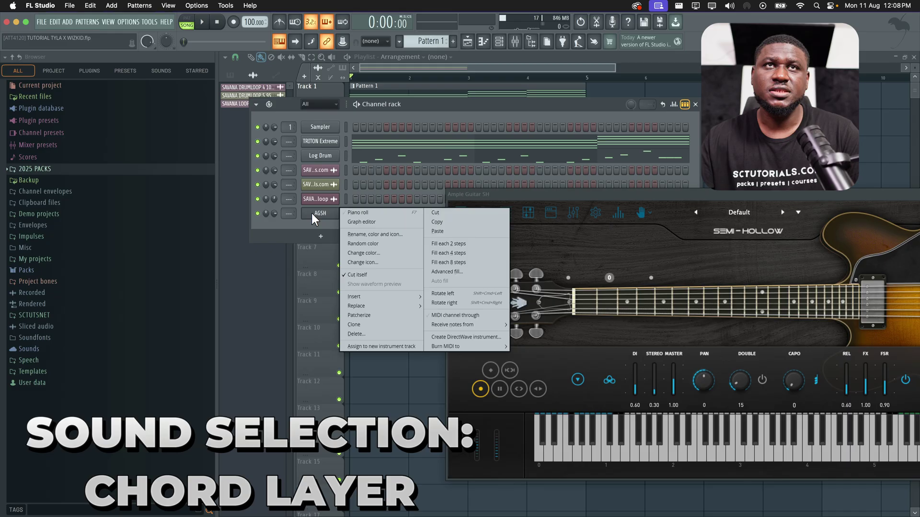
{"action": "left_click", "coordinate": [437, 233]}
Switch the Ample Guitar SH play mode to Keyboard Mode and close the plugin window.
{"action": "left_click_drag", "start_coordinate": [534, 197], "coordinate": [315, 145]}
{"action": "left_click", "coordinate": [724, 331]}
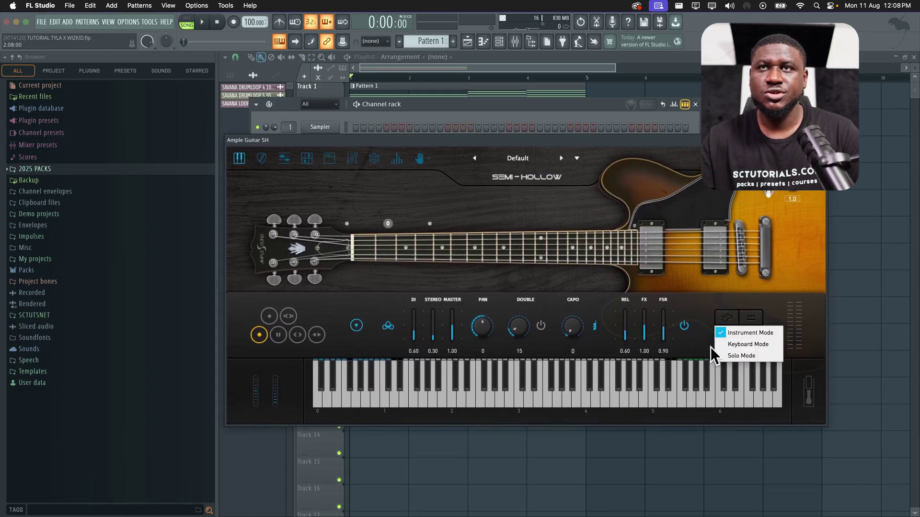
{"action": "left_click", "coordinate": [733, 344]}
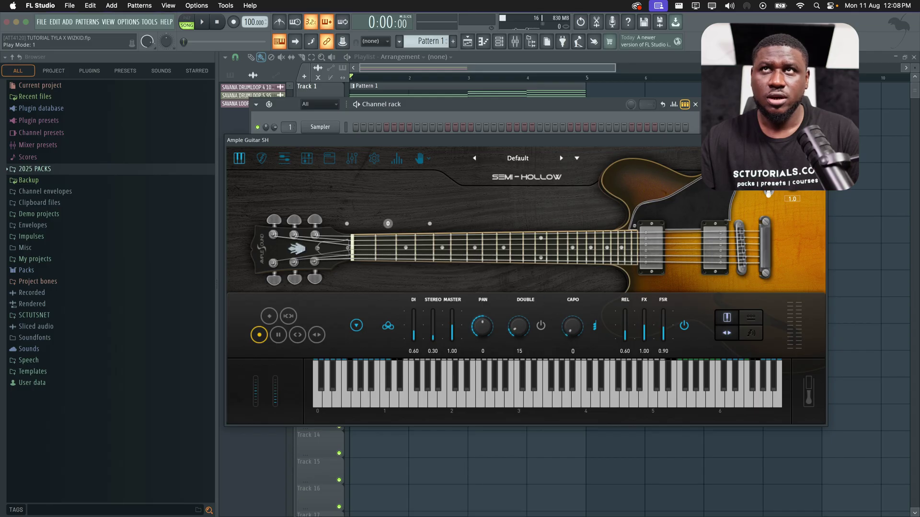
{"action": "left_click", "coordinate": [820, 140]}
Strum the AGSH chords in the piano roll with Preserve end enabled and a start time strength of 0:08, and accept it.
{"action": "left_click", "coordinate": [422, 215]}
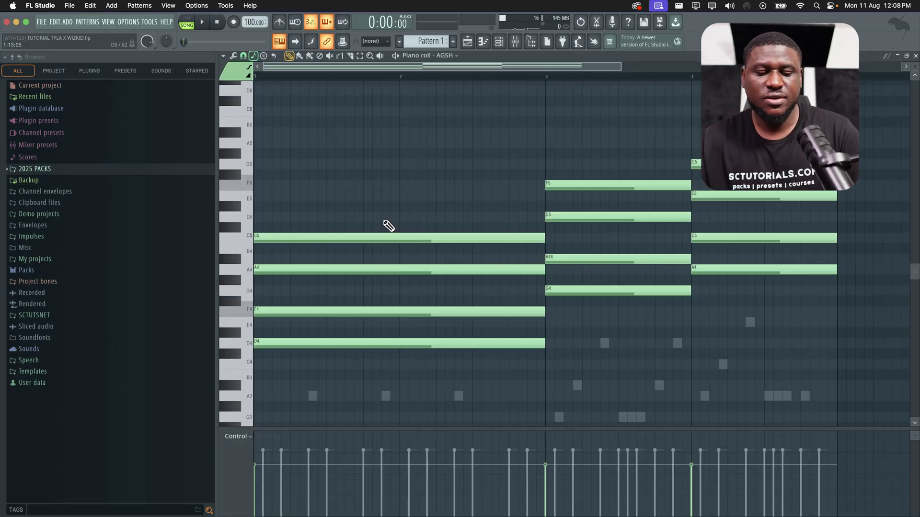
{"action": "key", "text": "alt+s"}
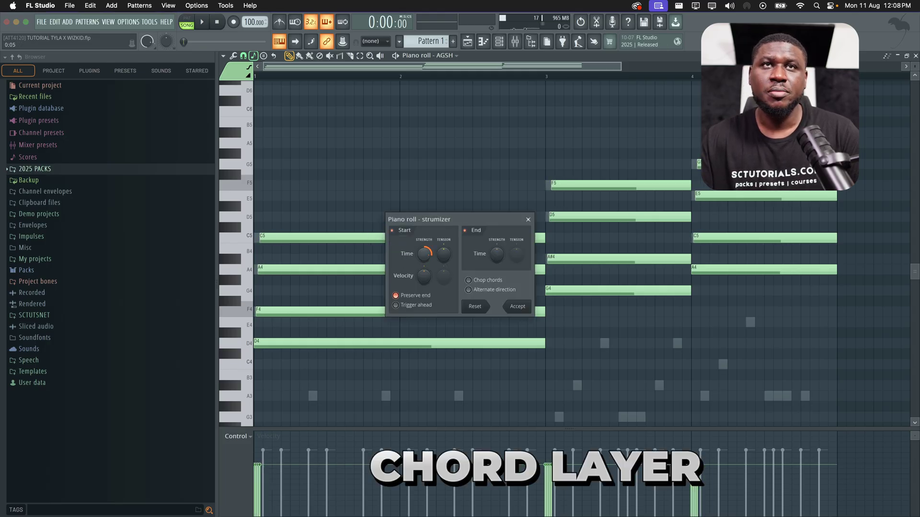
{"action": "left_click", "coordinate": [408, 295]}
{"action": "left_click_drag", "start_coordinate": [425, 254], "coordinate": [424, 248]}
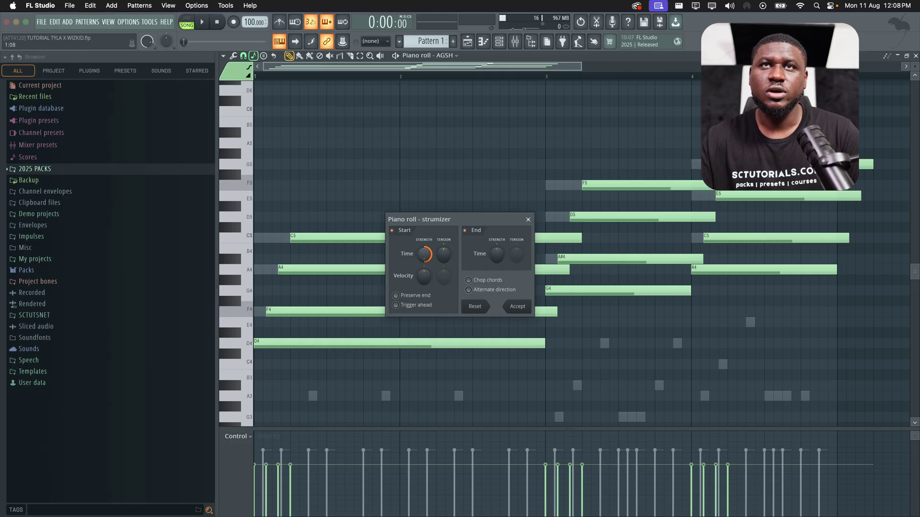
{"action": "left_click", "coordinate": [406, 297]}
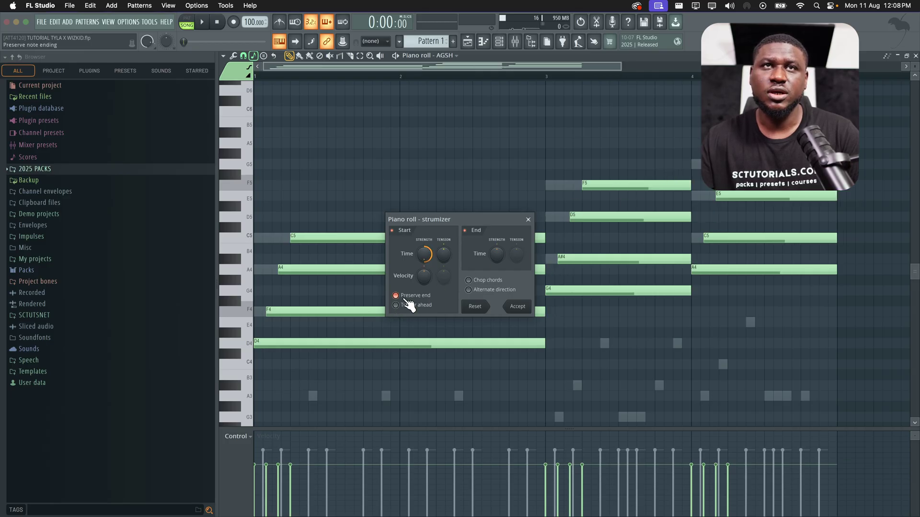
{"action": "left_click_drag", "start_coordinate": [431, 254], "coordinate": [430, 265]}
{"action": "key", "text": "space"}
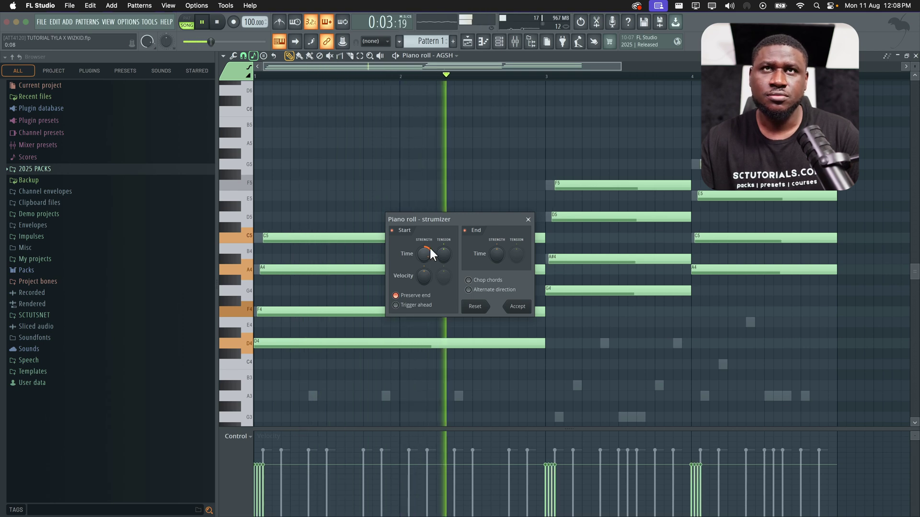
{"action": "left_click", "coordinate": [526, 309]}
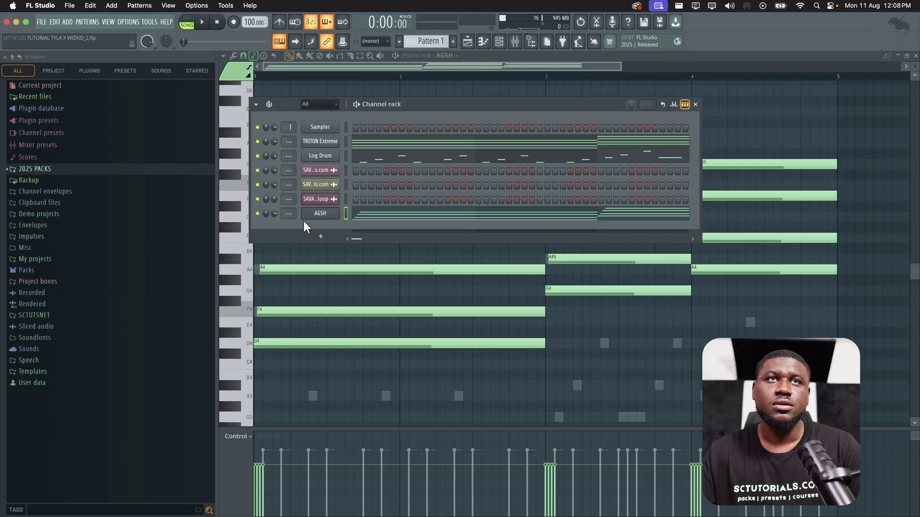
Lower the AGSH channel volume to 45% while playing the beat.
{"action": "left_click_drag", "start_coordinate": [274, 215], "coordinate": [274, 233]}
{"action": "key", "text": "space"}
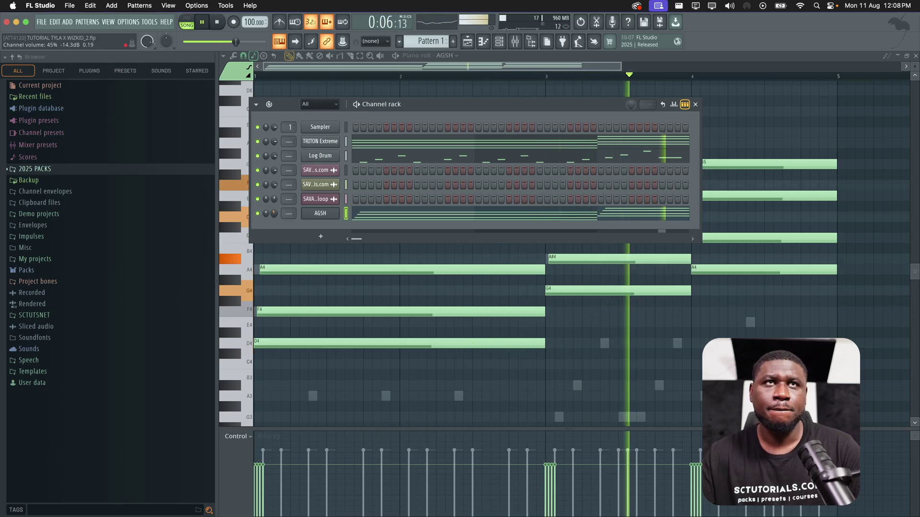
{"action": "left_click_drag", "start_coordinate": [275, 214], "coordinate": [275, 215]}
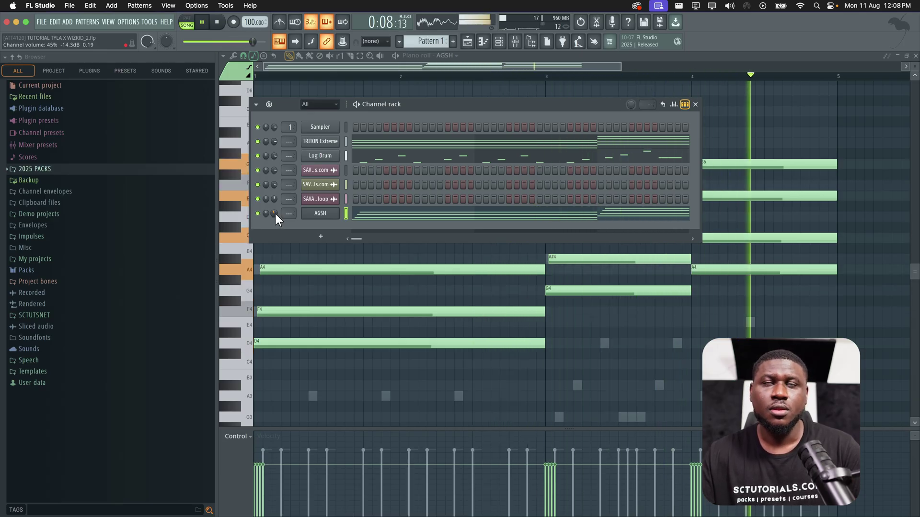
{"action": "key", "text": "space"}
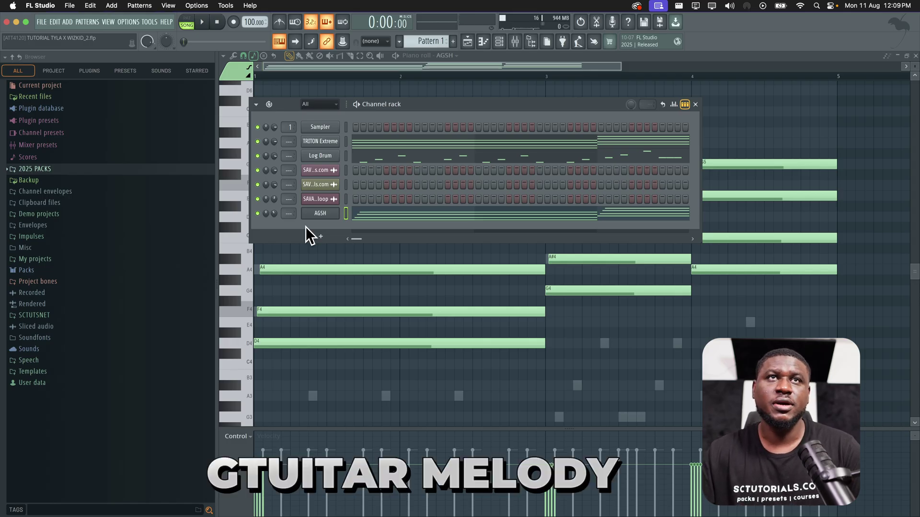
Clone the AGSH guitar channel and open the clone's piano roll.
{"action": "right_click", "coordinate": [323, 214]}
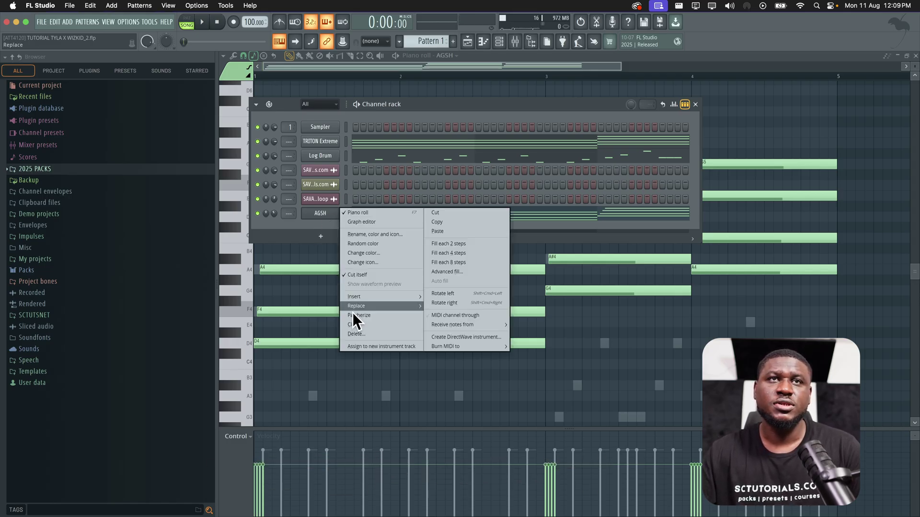
{"action": "left_click", "coordinate": [358, 325]}
{"action": "right_click", "coordinate": [322, 229]}
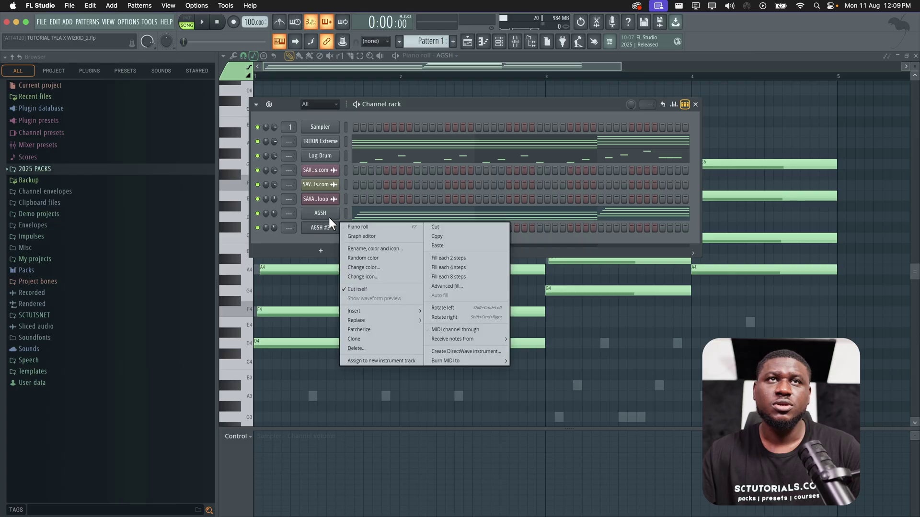
{"action": "left_click", "coordinate": [353, 225]}
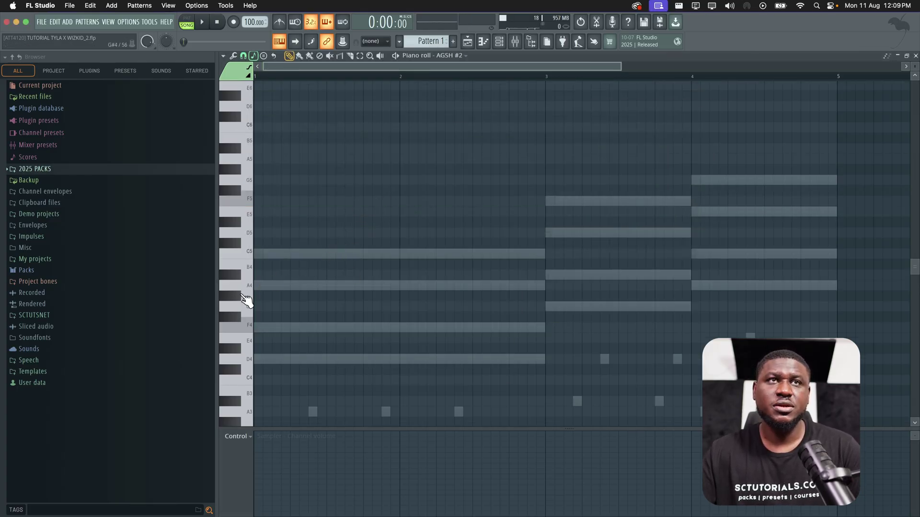
Place two short D4 notes near the start of bar 1 for the guitar melody and play them.
{"action": "scroll", "coordinate": [299, 272], "scroll_direction": "down", "scroll_amount": 3}
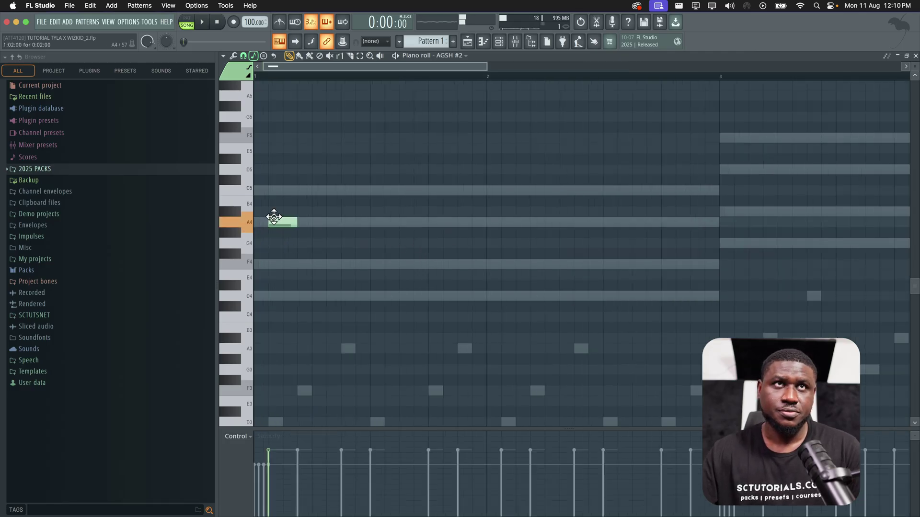
{"action": "left_click_drag", "start_coordinate": [274, 217], "coordinate": [275, 291]}
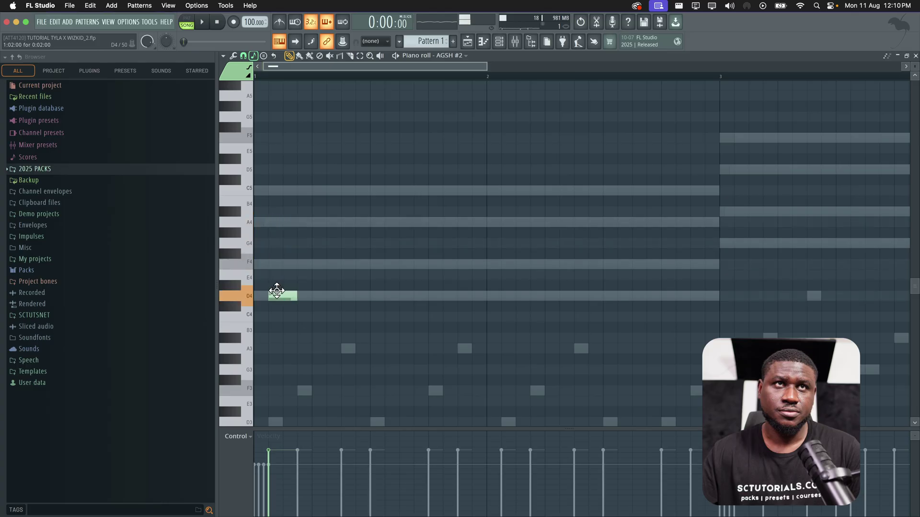
{"action": "key", "text": "space"}
{"action": "left_click", "coordinate": [314, 295]}
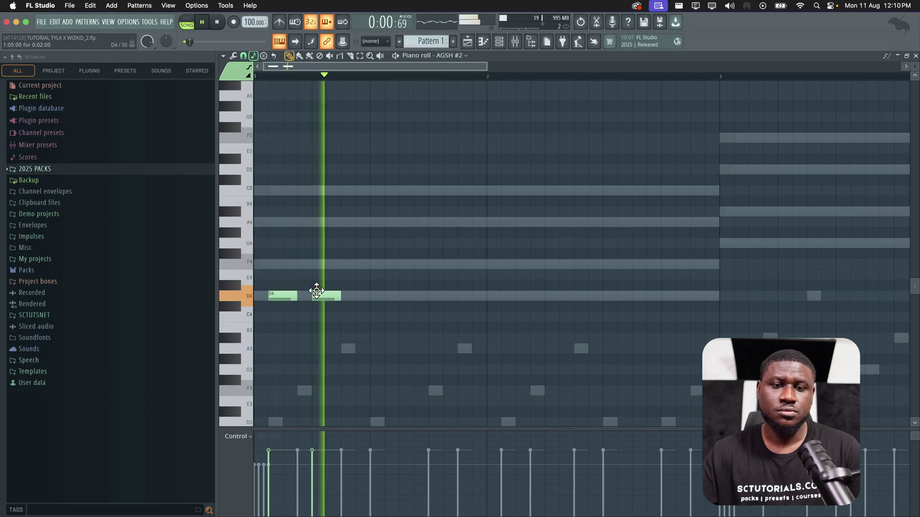
{"action": "key", "text": "space"}
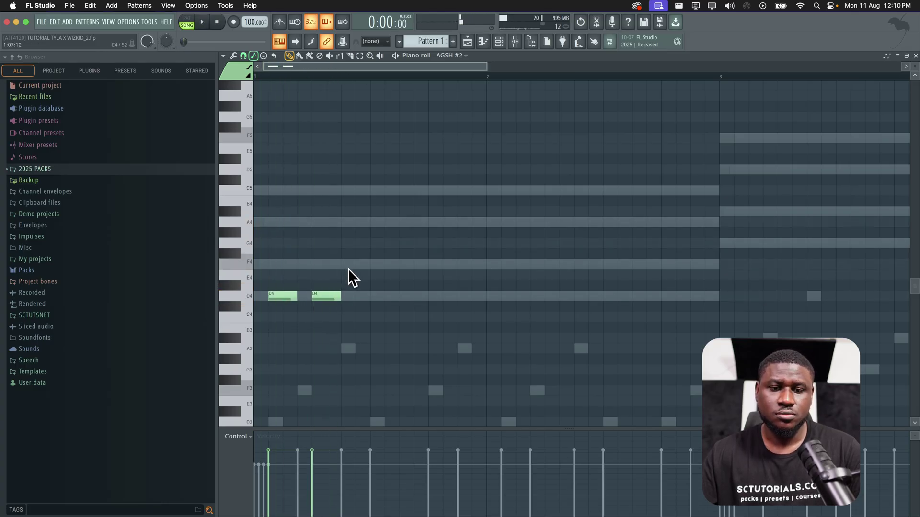
Add an E4 note followed by another D4 note to the bar 1 guitar melody, playing it back to check.
{"action": "left_click", "coordinate": [347, 274]}
{"action": "key", "text": "space"}
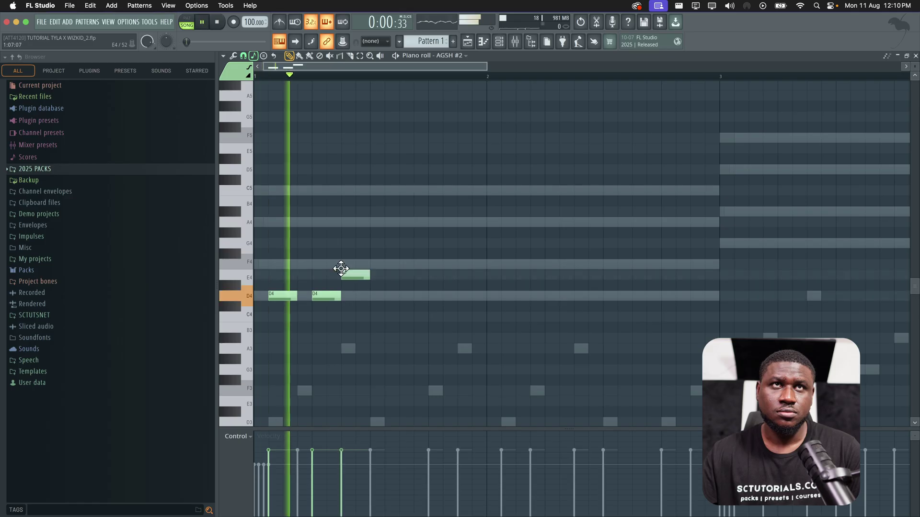
{"action": "key", "text": "space"}
{"action": "key", "text": "space"}
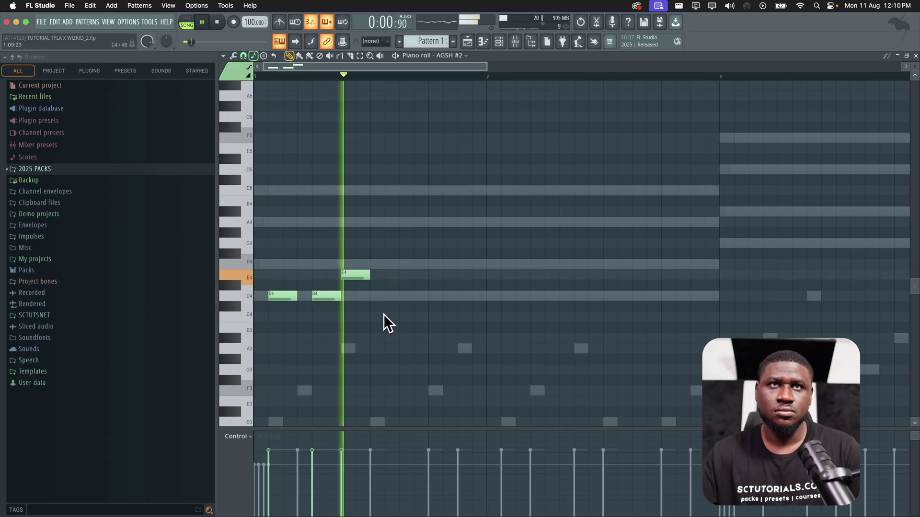
{"action": "left_click", "coordinate": [386, 296]}
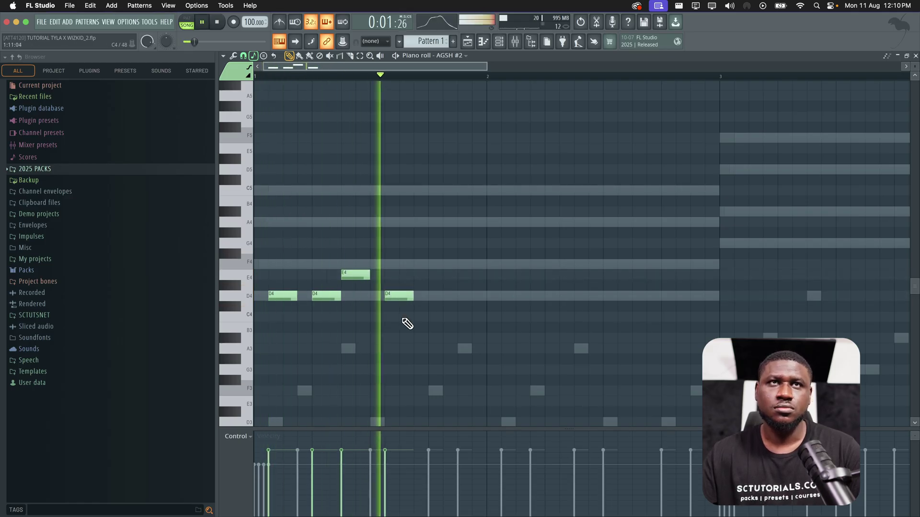
{"action": "key", "text": "space"}
{"action": "key", "text": "space"}
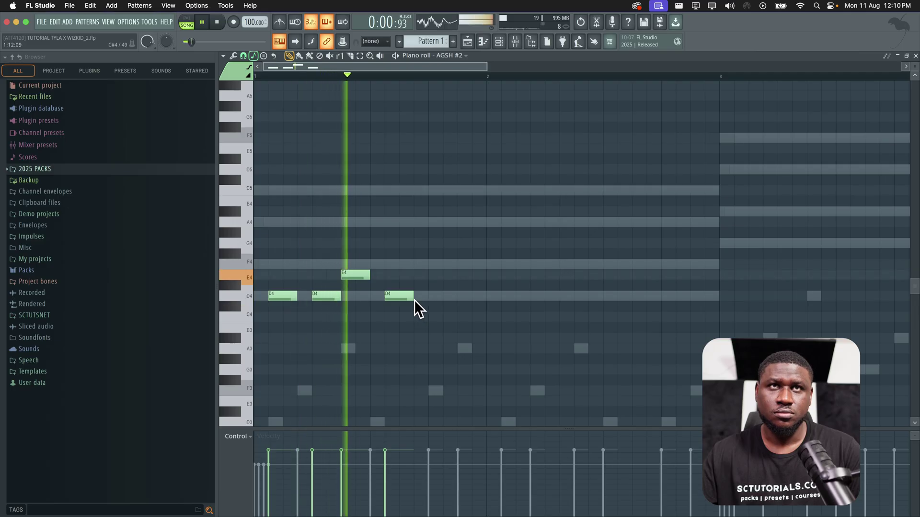
{"action": "key", "text": "space"}
Replay the guitar phrase and add two adjacent D4 notes to complete bar 1.
{"action": "mouse_move", "coordinate": [404, 296]}
{"action": "left_mouse_down"}
{"action": "mouse_move", "coordinate": [396, 297]}
{"action": "mouse_move", "coordinate": [407, 297]}
{"action": "left_mouse_up"}
{"action": "key", "text": "space"}
{"action": "key", "text": "space"}
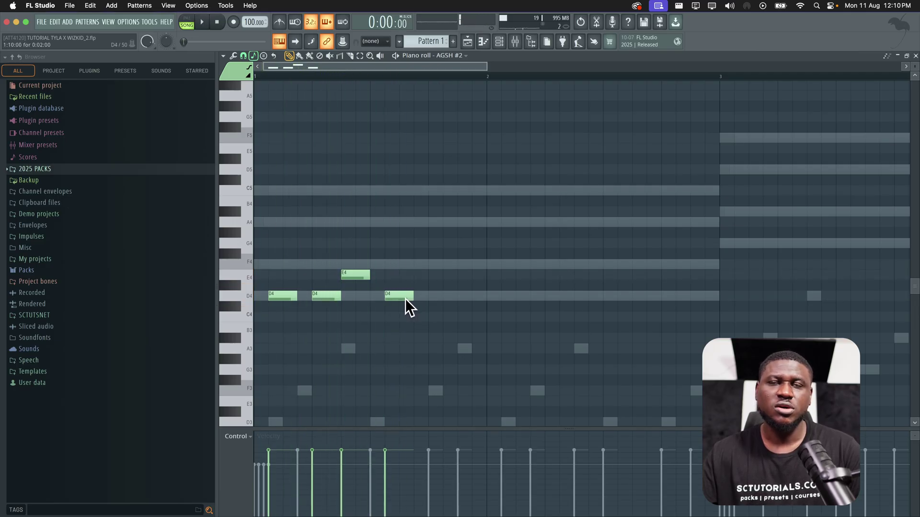
{"action": "key", "text": "space"}
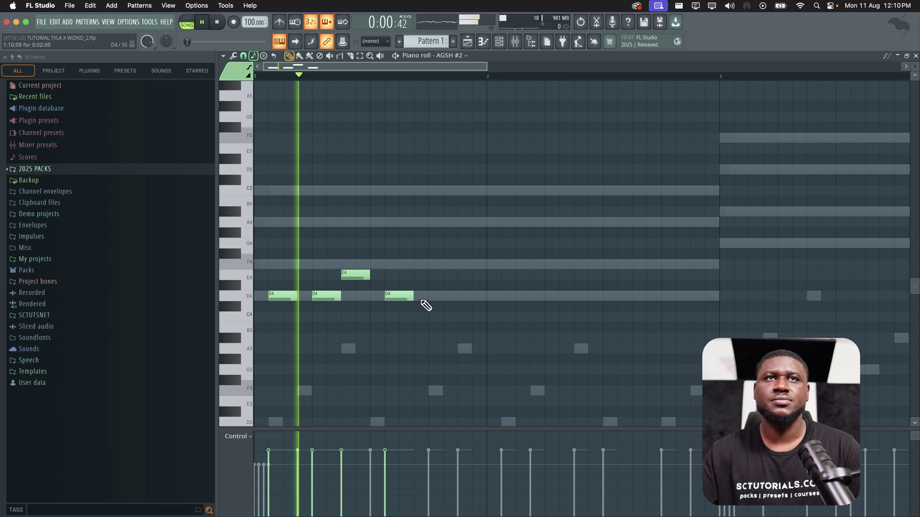
{"action": "key", "text": "space"}
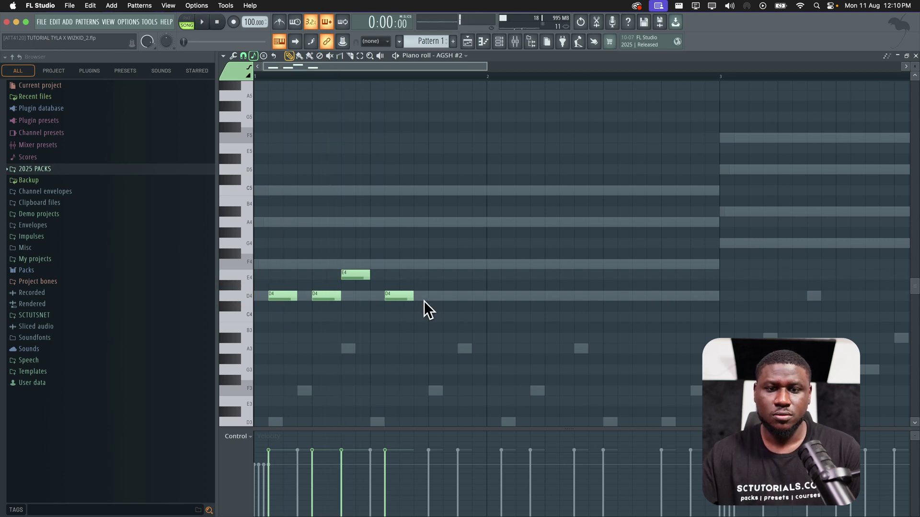
{"action": "key", "text": "space"}
{"action": "left_click", "coordinate": [432, 296]}
{"action": "left_click", "coordinate": [458, 294]}
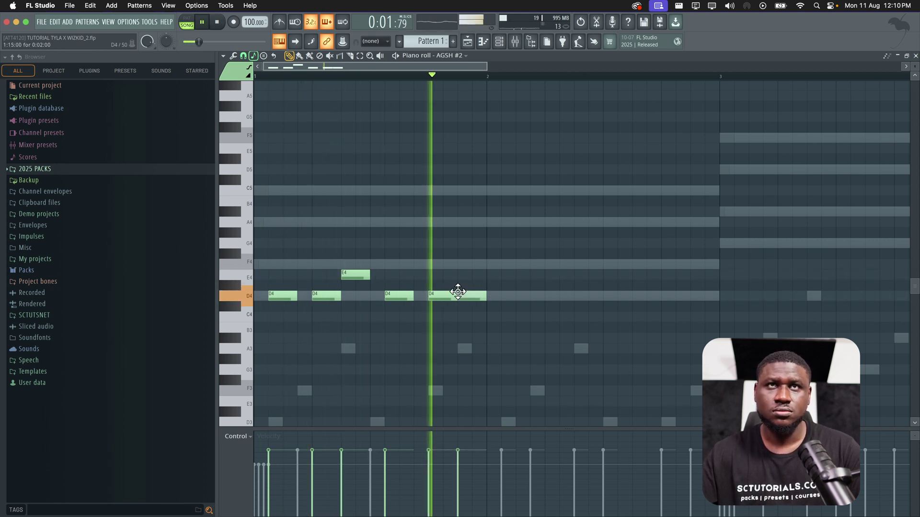
{"action": "key", "text": "space"}
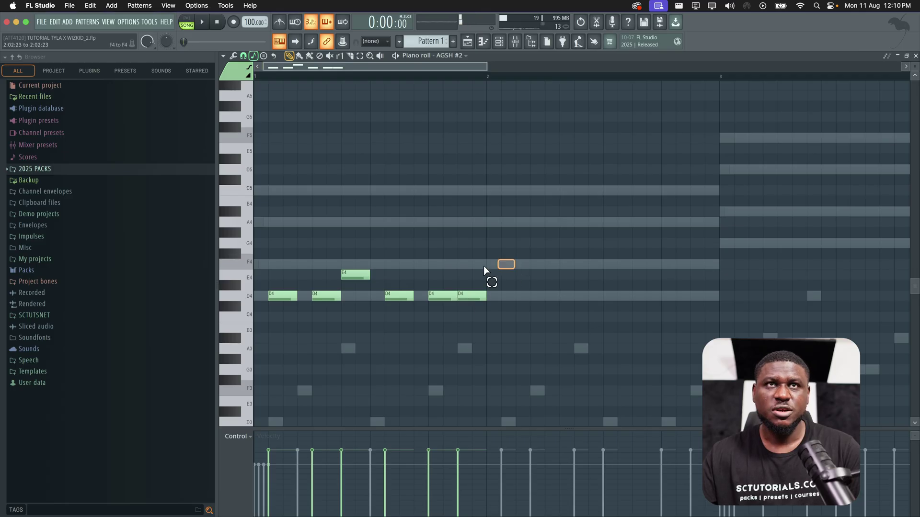
Select all six guitar melody notes, shorten them to half their length, and play the phrase.
{"action": "left_click_drag", "start_coordinate": [484, 270], "coordinate": [282, 298]}
{"action": "key", "text": "space"}
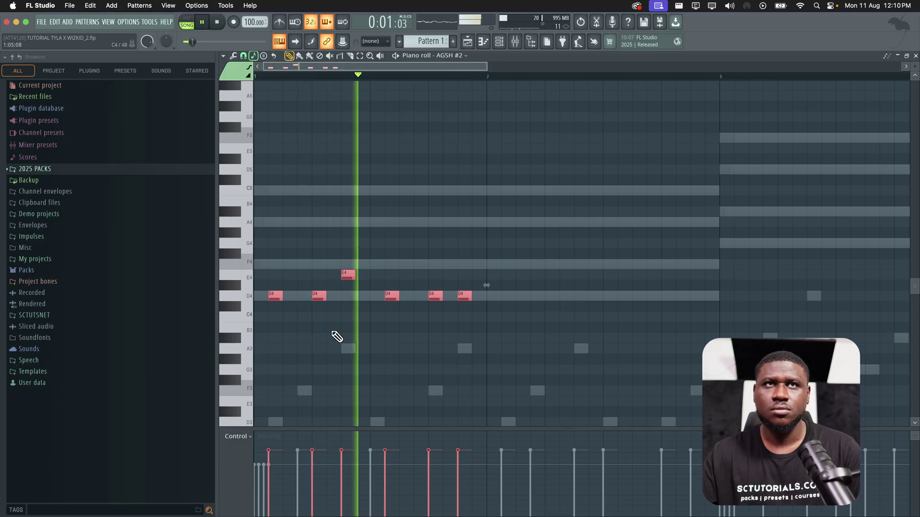
{"action": "key", "text": "space"}
{"action": "right_click", "coordinate": [406, 368]}
Try the guitar phrase one octave higher with the beat and return it to its original octave.
{"action": "key", "text": "super+Up"}
{"action": "key", "text": "space"}
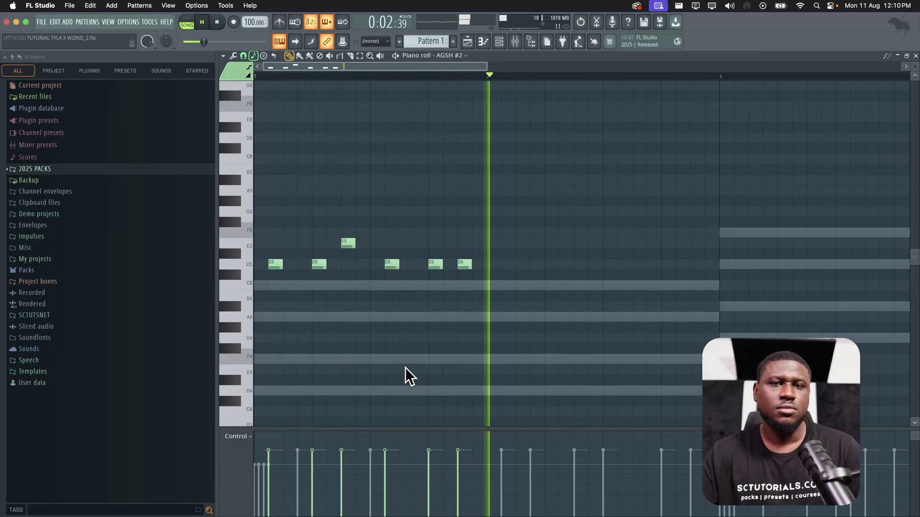
{"action": "key", "text": "super+Down"}
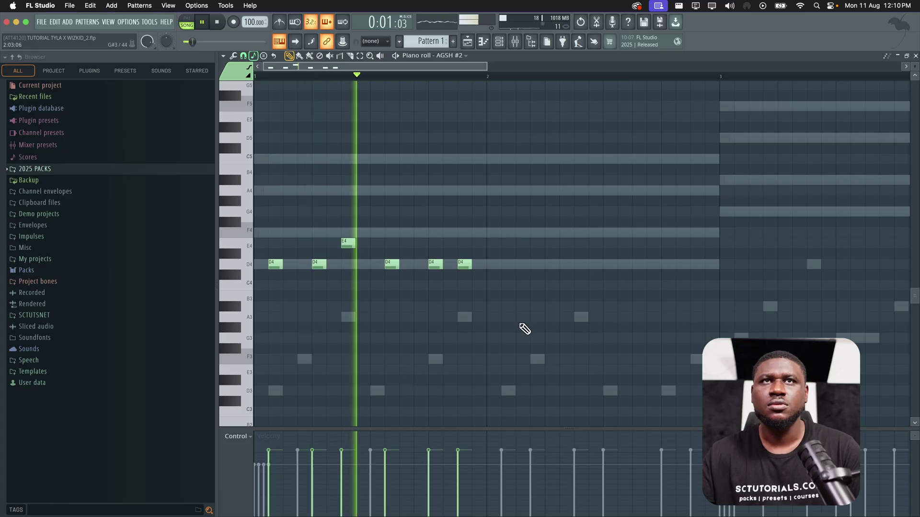
{"action": "key", "text": "space"}
Duplicate the bar 1 phrase through bar 4, transposing it to start on G4 in bar 3 and A4 in bar 4.
{"action": "scroll", "coordinate": [499, 222], "scroll_direction": "down", "scroll_amount": 1}
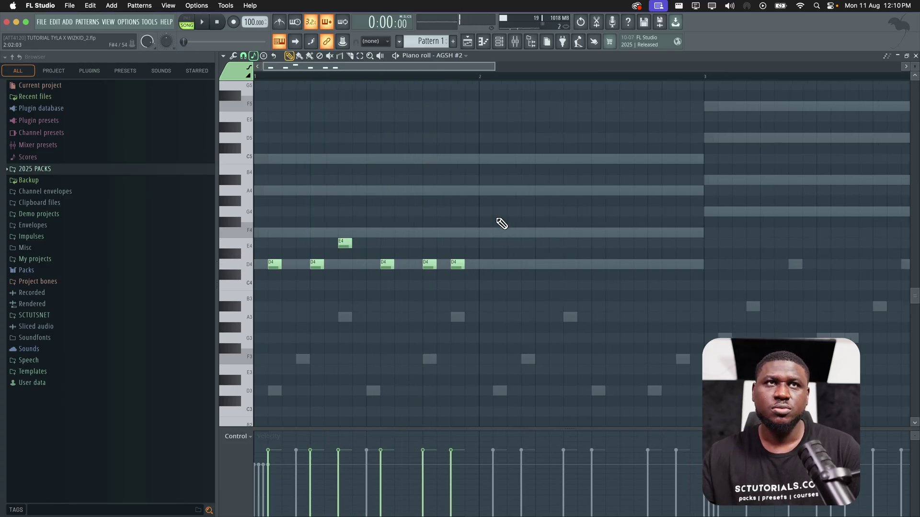
{"action": "left_click_drag", "start_coordinate": [497, 220], "coordinate": [269, 287]}
{"action": "key", "text": "ctrl+b"}
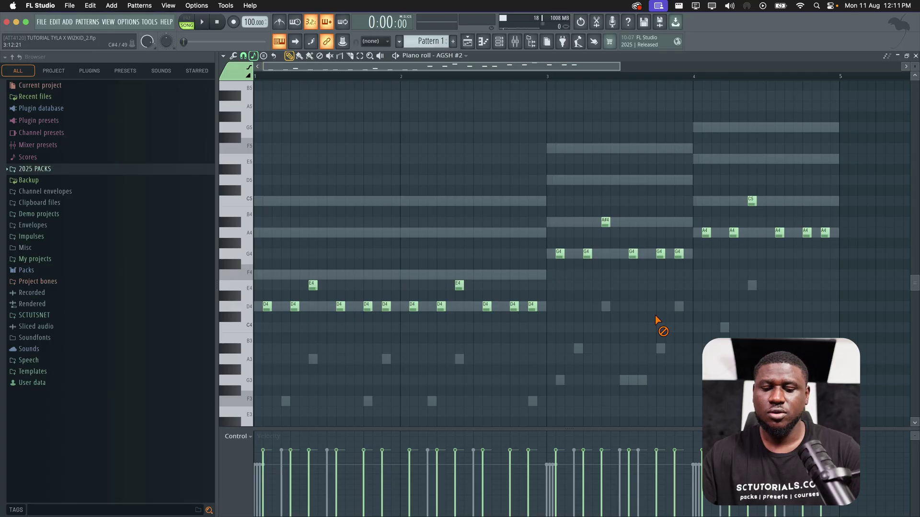
Raise the entire four-bar guitar melody by one octave and play it with the beat.
{"action": "key", "text": "super+Up"}
{"action": "key", "text": "space"}
{"action": "scroll", "coordinate": [529, 311], "scroll_direction": "down", "scroll_amount": 1}
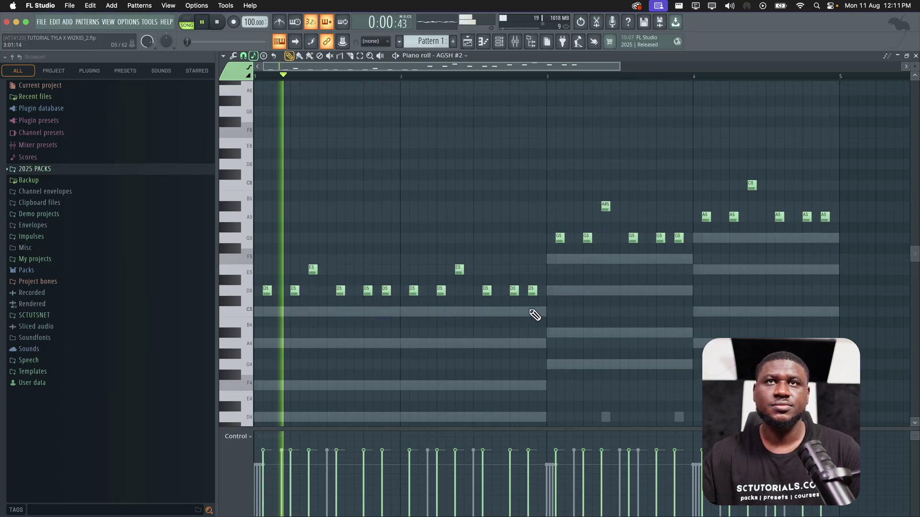
Transpose the six-note bar 3 guitar phrase down so it starts on D5, and play the melody.
{"action": "scroll", "coordinate": [534, 314], "scroll_direction": "down", "scroll_amount": 3}
{"action": "scroll", "coordinate": [534, 312], "scroll_direction": "up", "scroll_amount": 5}
{"action": "scroll", "coordinate": [535, 312], "scroll_direction": "down", "scroll_amount": 2}
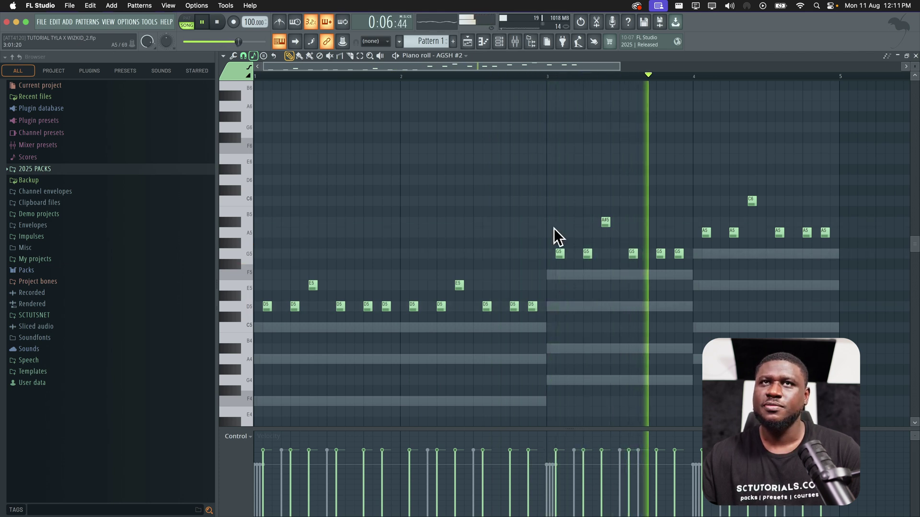
{"action": "key", "text": "space"}
{"action": "left_click_drag", "start_coordinate": [547, 207], "coordinate": [682, 273]}
{"action": "key", "text": "Down"}
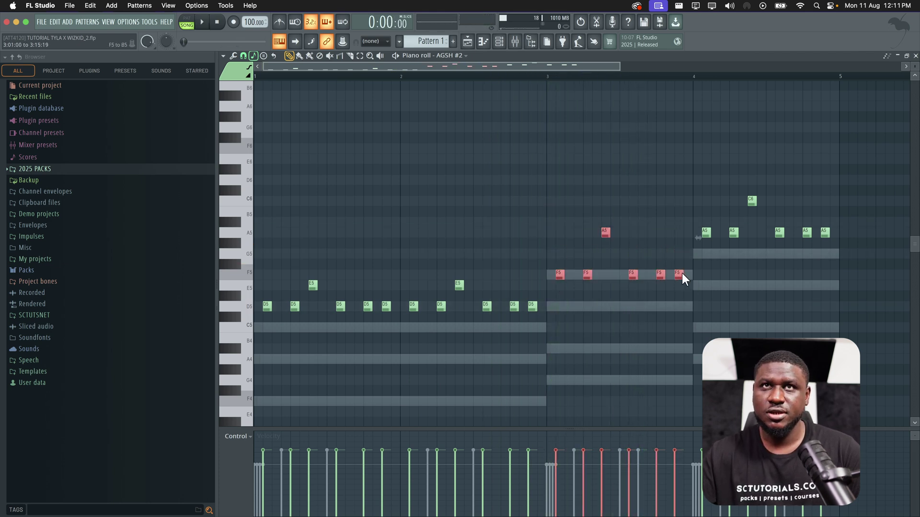
{"action": "key", "text": "Down"}
{"action": "key", "text": "space"}
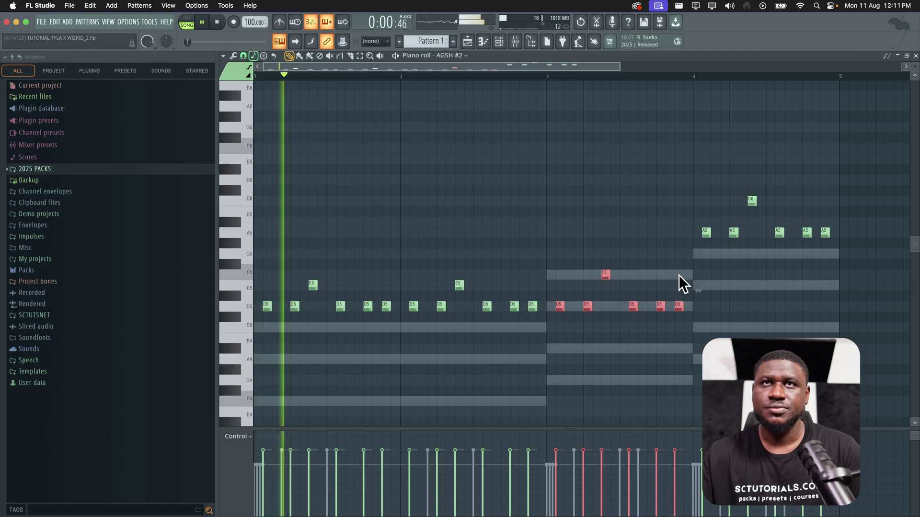
Move the highest note of the bar 3 phrase to G5 while the beat plays.
{"action": "left_click_drag", "start_coordinate": [620, 249], "coordinate": [585, 283]}
{"action": "key", "text": "shift+Down"}
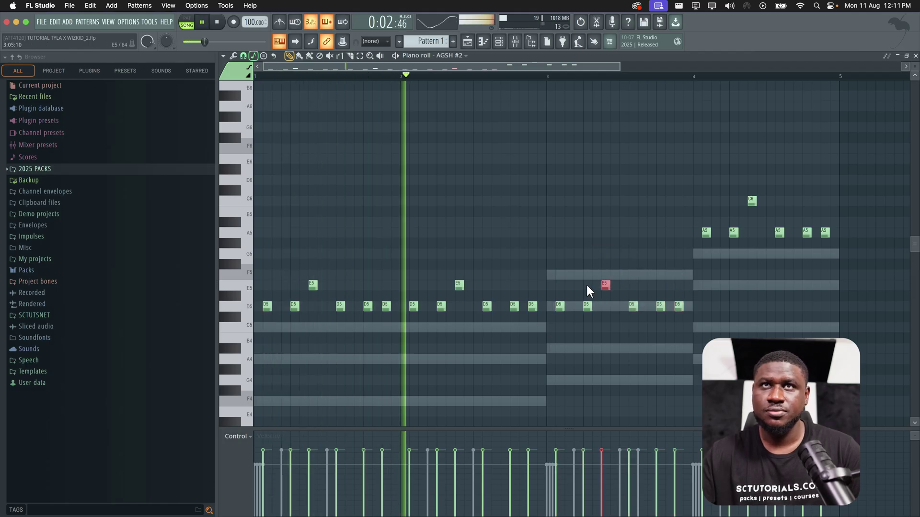
{"action": "key", "text": "Up"}
{"action": "key", "text": "Up"}
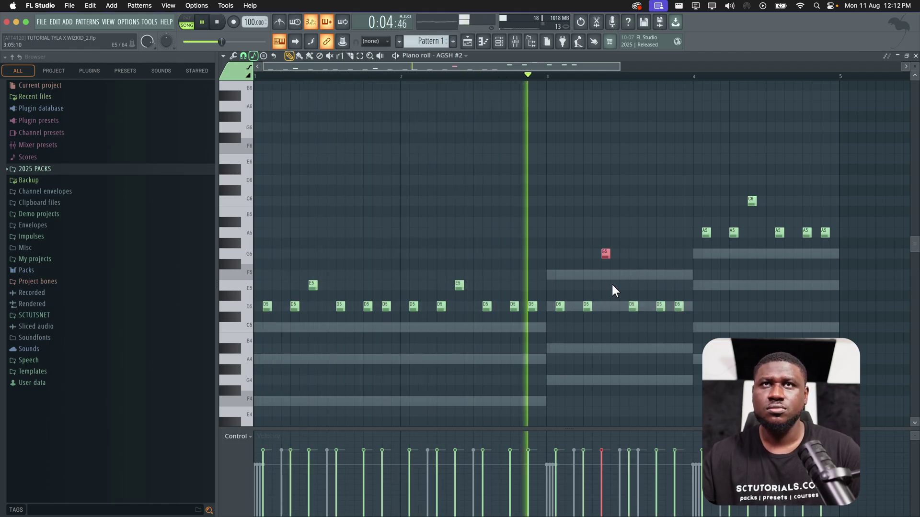
{"action": "left_click", "coordinate": [632, 287], "text": "super"}
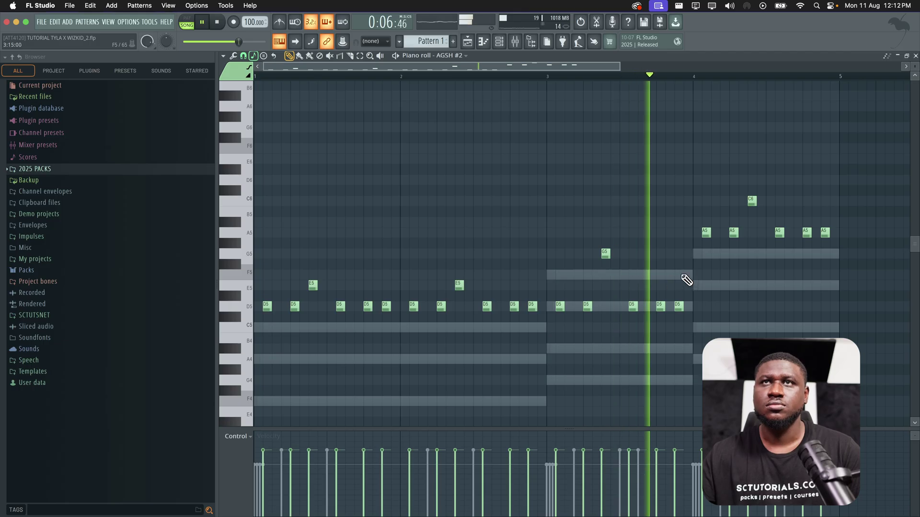
Lower the bar 4 phrase so its notes sit on E5 with the highest on G5, and play the melody.
{"action": "key", "text": "space"}
{"action": "left_click_drag", "start_coordinate": [679, 176], "coordinate": [841, 254]}
{"action": "key", "text": "Down"}
{"action": "key", "text": "Down"}
{"action": "key", "text": "Down"}
{"action": "key", "text": "Down"}
{"action": "key", "text": "Down"}
{"action": "scroll", "coordinate": [841, 252], "scroll_direction": "down", "scroll_amount": 2}
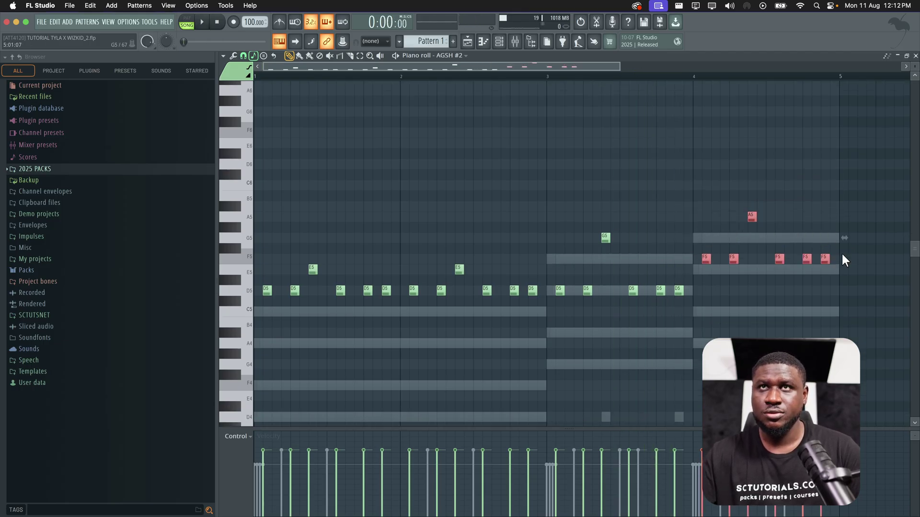
{"action": "key", "text": "space"}
{"action": "left_click", "coordinate": [833, 302], "text": "super"}
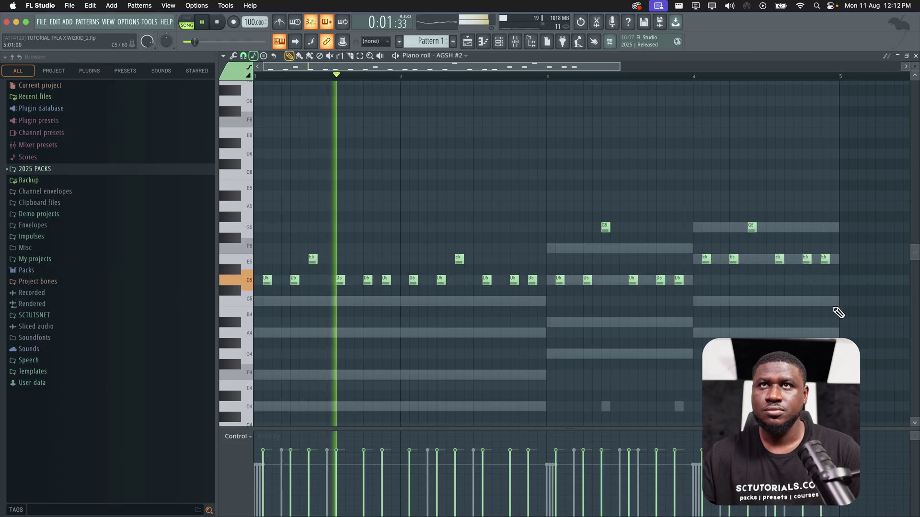
Lower the second note of the bar 4 phrase to C5 and listen to it with the beat.
{"action": "left_click_drag", "start_coordinate": [742, 258], "coordinate": [730, 263]}
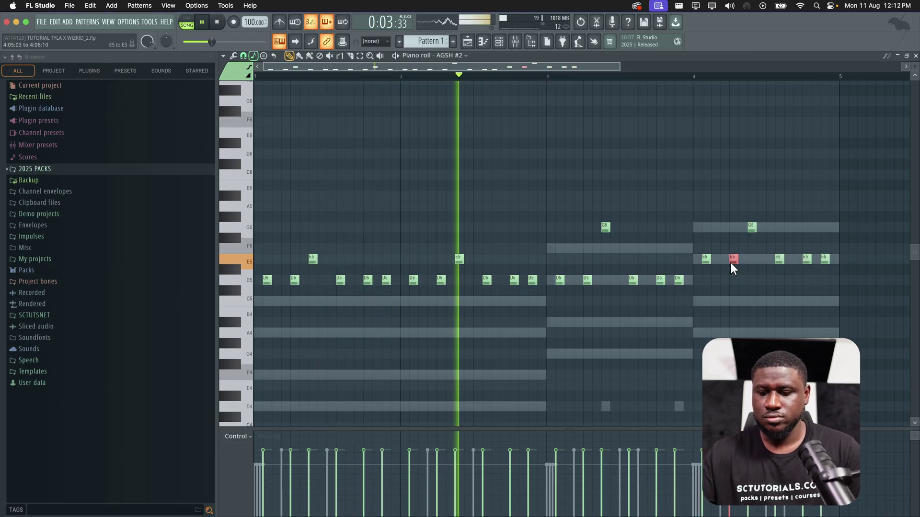
{"action": "key", "text": "Down"}
{"action": "key", "text": "Down"}
{"action": "key", "text": "Down"}
{"action": "key", "text": "Down"}
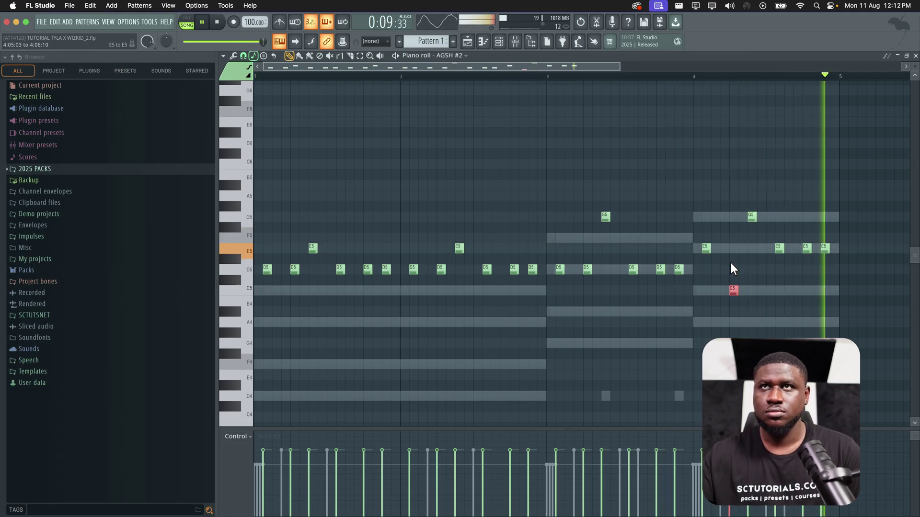
{"action": "key", "text": "space"}
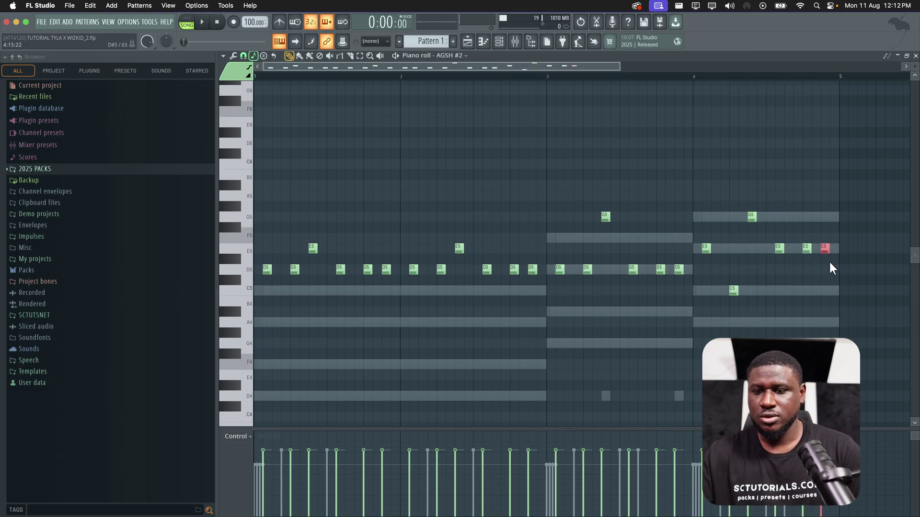
Lower the last note of the bar 4 phrase to D5 and play the four-bar melody with the beat.
{"action": "key", "text": "shift+Down"}
{"action": "key", "text": "shift+Down"}
{"action": "key", "text": "shift+Up"}
{"action": "key", "text": "shift+Up"}
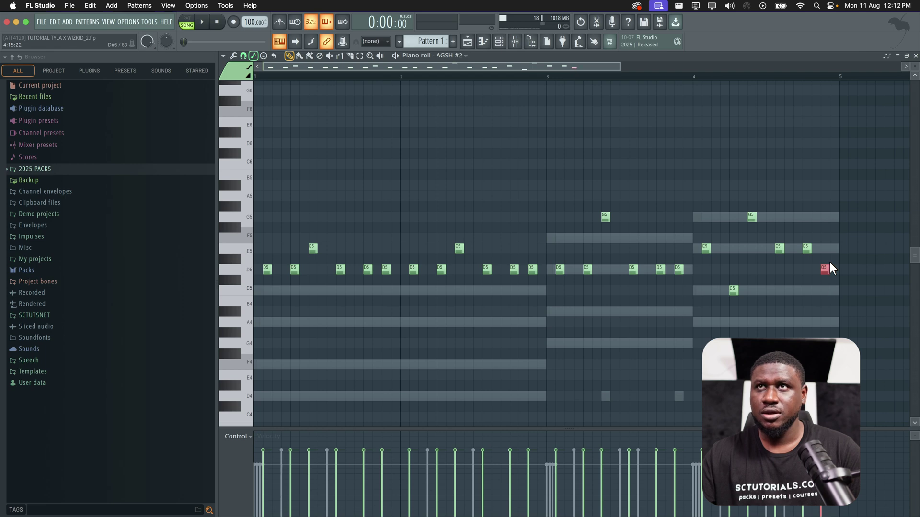
{"action": "key", "text": "space"}
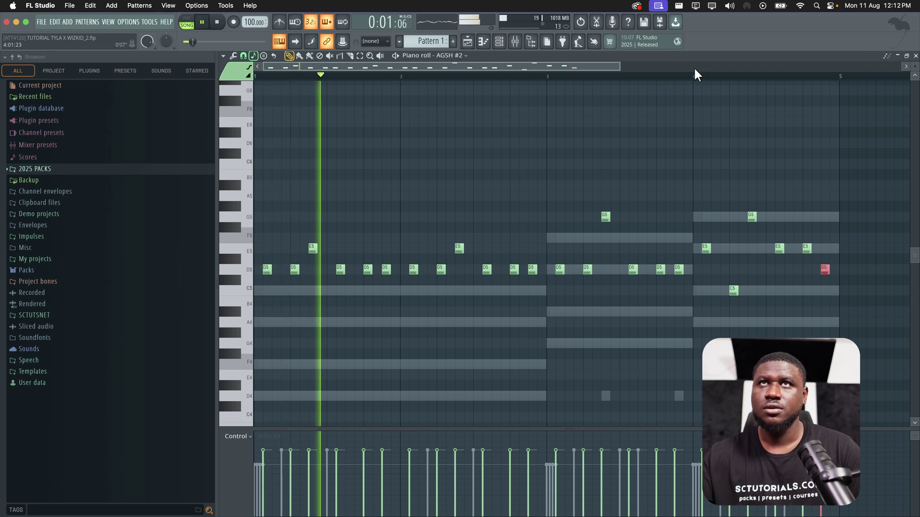
{"action": "right_click", "coordinate": [688, 122]}
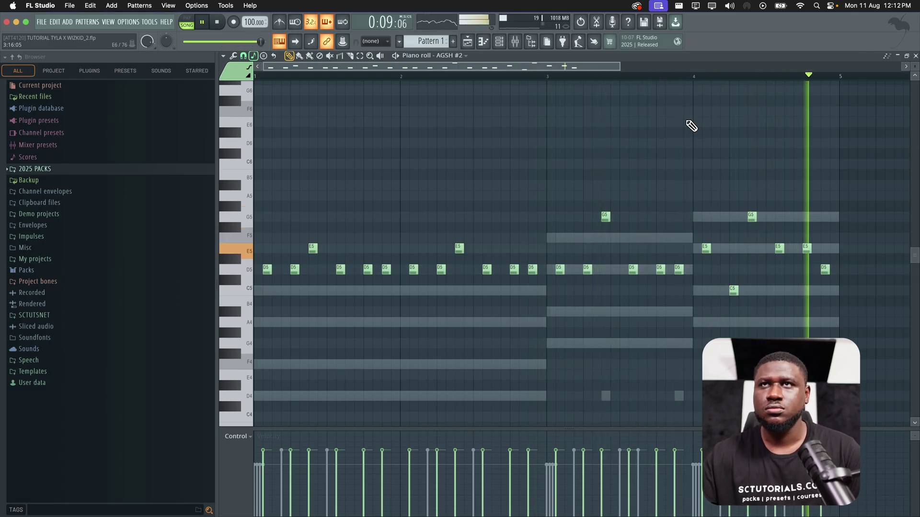
{"action": "key", "text": "space"}
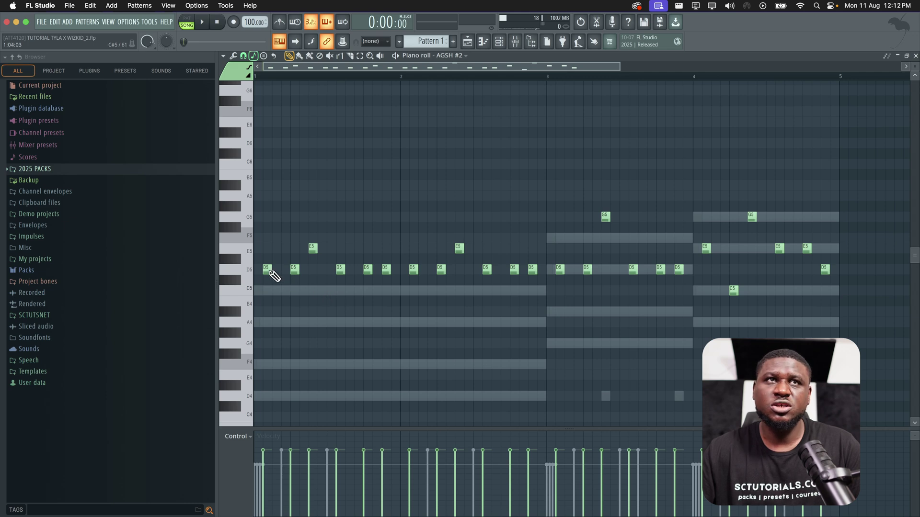
{"action": "left_click_drag", "start_coordinate": [286, 174], "coordinate": [783, 351]}
{"action": "left_click", "coordinate": [562, 320]}
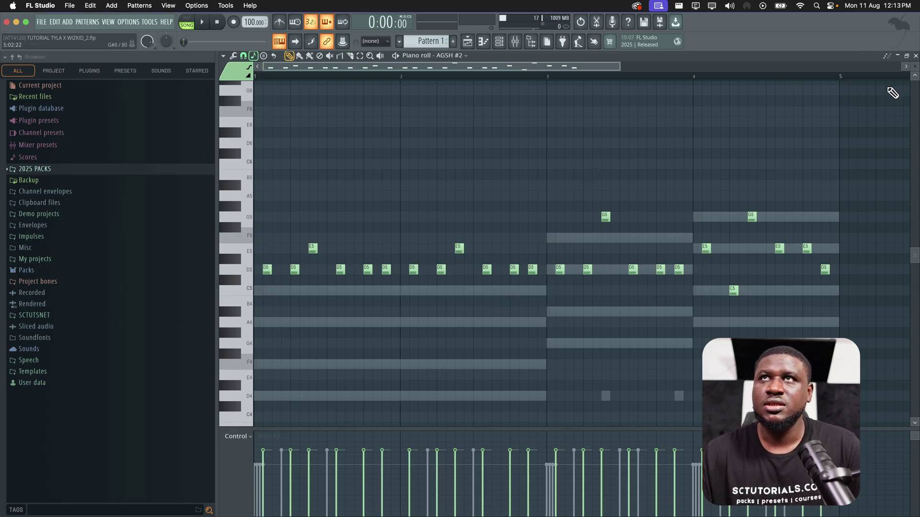
Close the piano roll and route the AGSH #2 guitar melody channel to mixer track 2.
{"action": "left_click", "coordinate": [915, 56]}
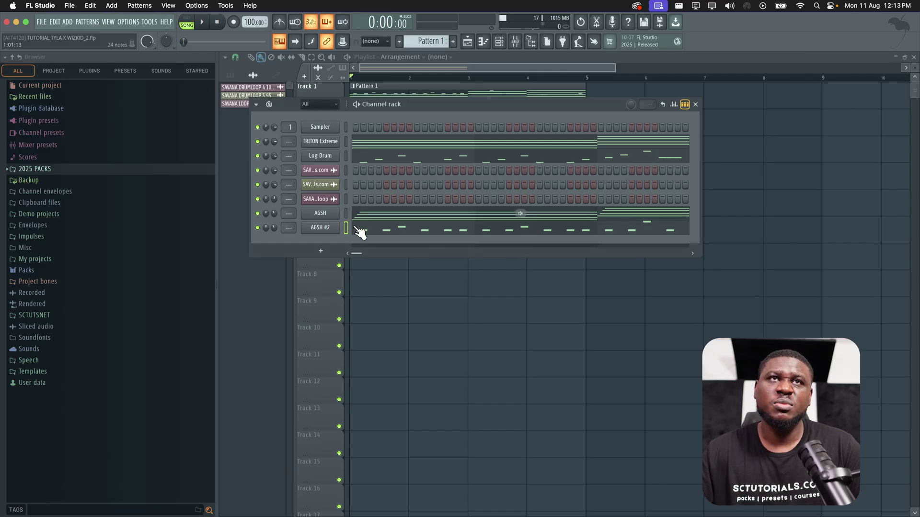
{"action": "left_click", "coordinate": [330, 229]}
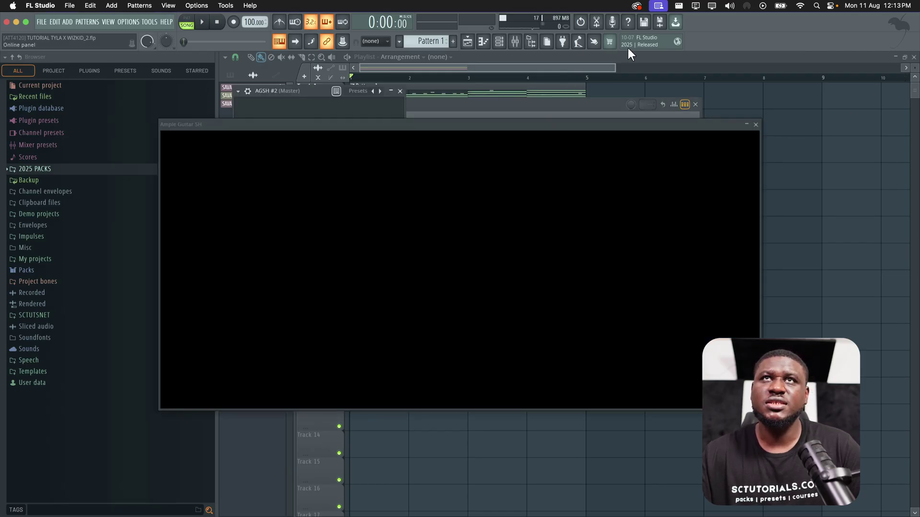
{"action": "left_click", "coordinate": [515, 41]}
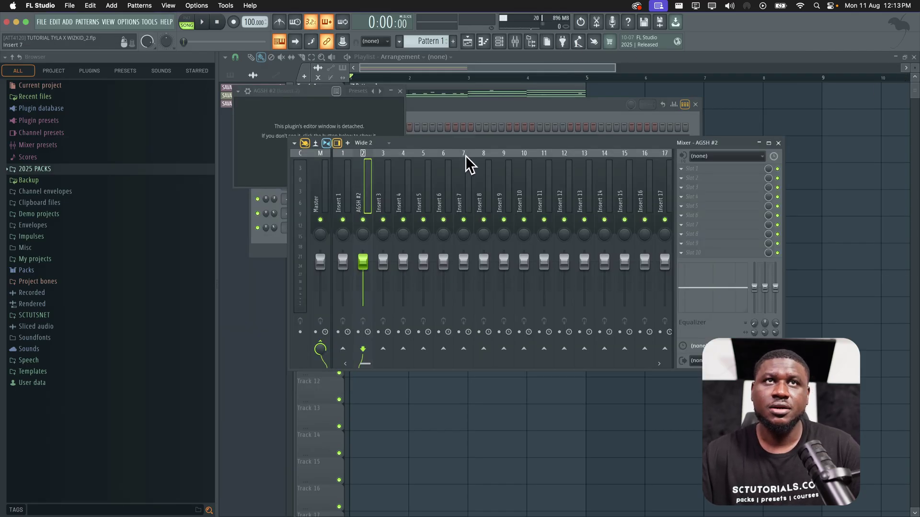
Load Fruity Chorus in slot 1 and Fruity Delay 2 in slot 2 of the AGSH #2 mixer track.
{"action": "left_click", "coordinate": [708, 168]}
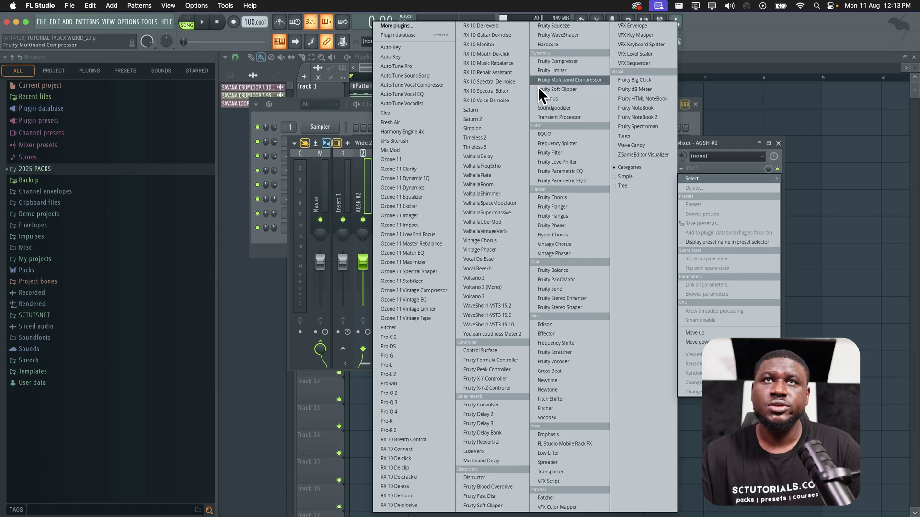
{"action": "left_click", "coordinate": [552, 198]}
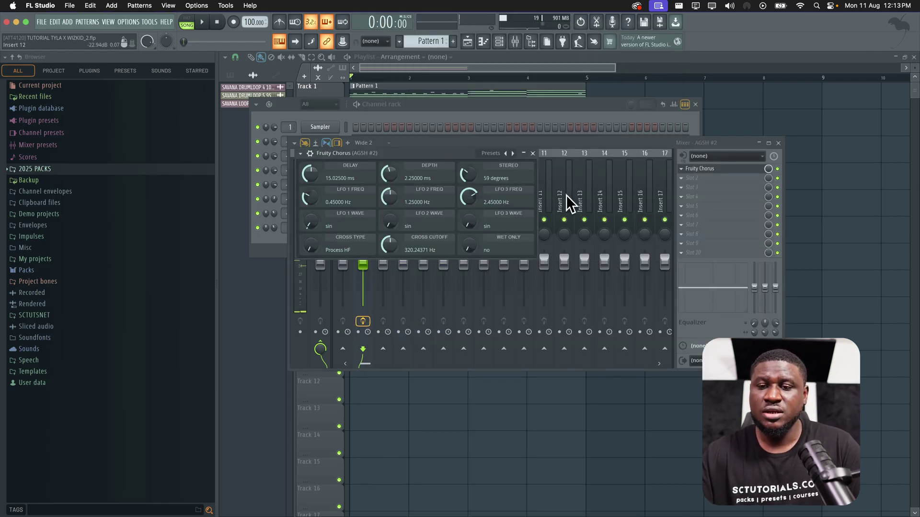
{"action": "left_click", "coordinate": [695, 177]}
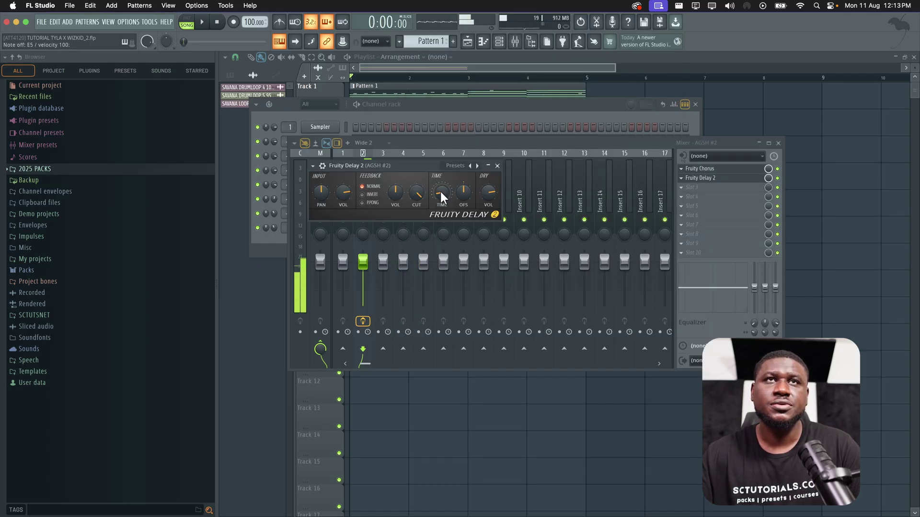
Lower the Fruity Delay 2 input volume and set its feedback level to 28%, checking the sound with playback.
{"action": "key", "text": "space"}
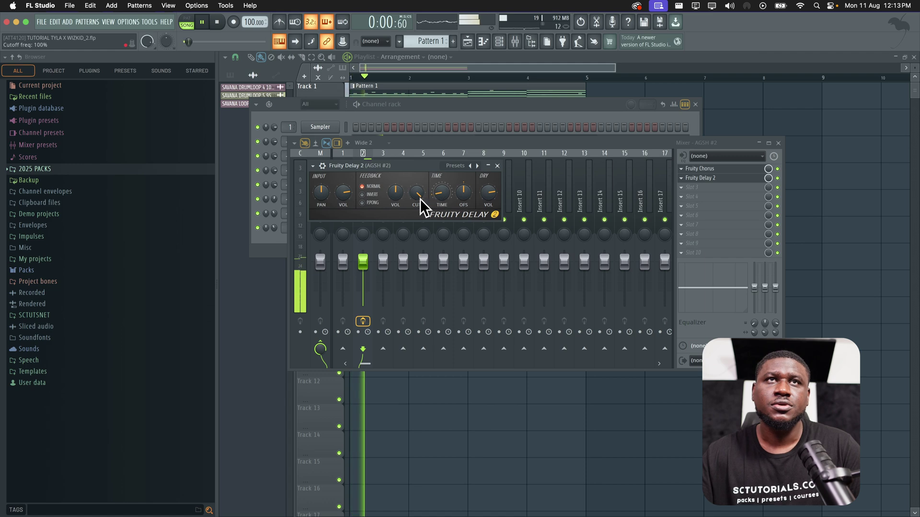
{"action": "key", "text": "space"}
{"action": "left_click_drag", "start_coordinate": [400, 202], "coordinate": [401, 203]}
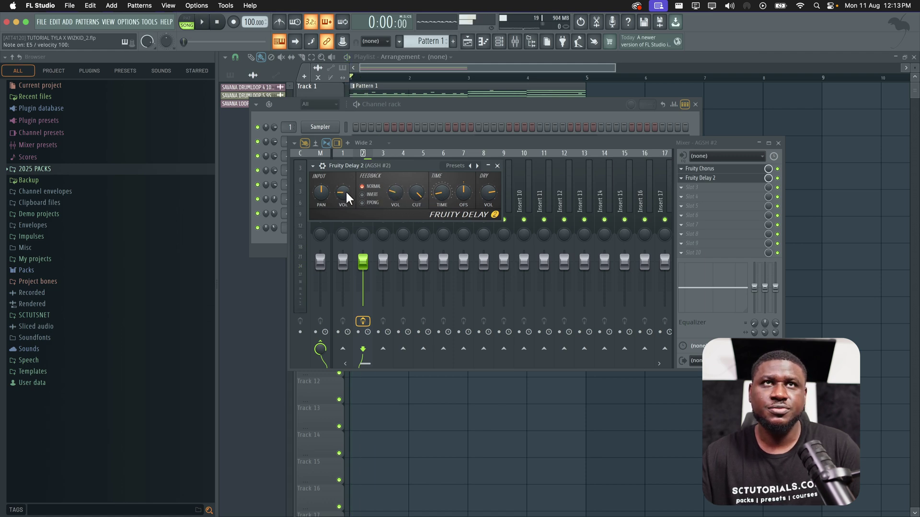
{"action": "left_click_drag", "start_coordinate": [346, 191], "coordinate": [389, 185]}
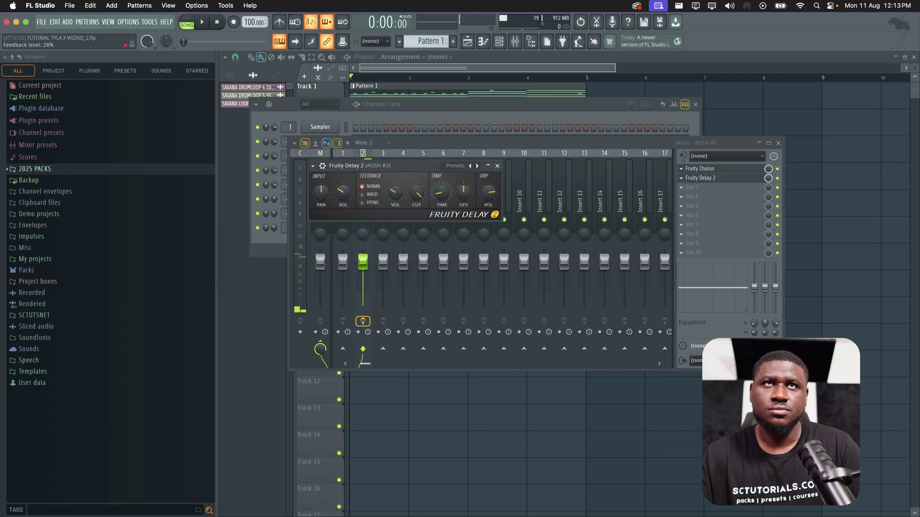
Play the arrangement and lower the AGSH #2 mixer track's volume to -8.0 dB.
{"action": "key", "text": "space"}
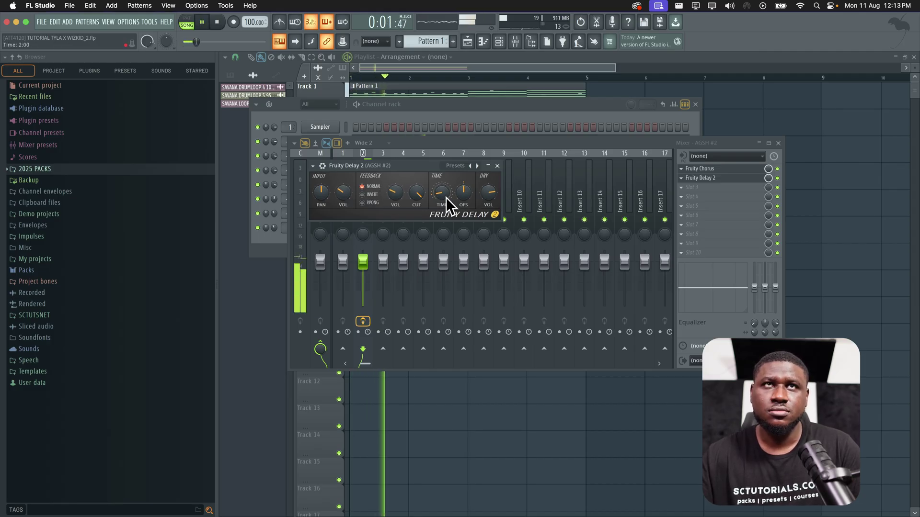
{"action": "left_click_drag", "start_coordinate": [363, 261], "coordinate": [362, 276]}
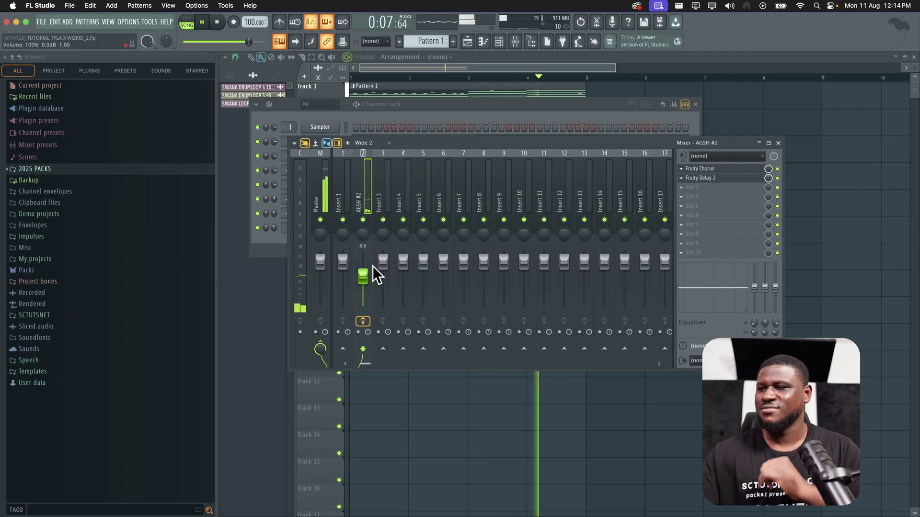
{"action": "key", "text": "space"}
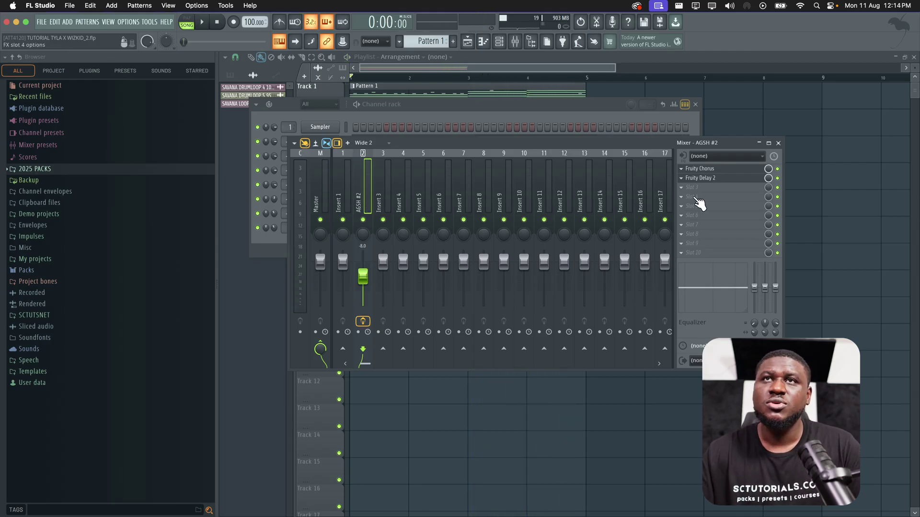
Add Fruity Parametric EQ 2 in effect slot 3 of AGSH #2 and cut the low frequencies with band 1.
{"action": "left_click", "coordinate": [700, 188]}
{"action": "left_click", "coordinate": [566, 182]}
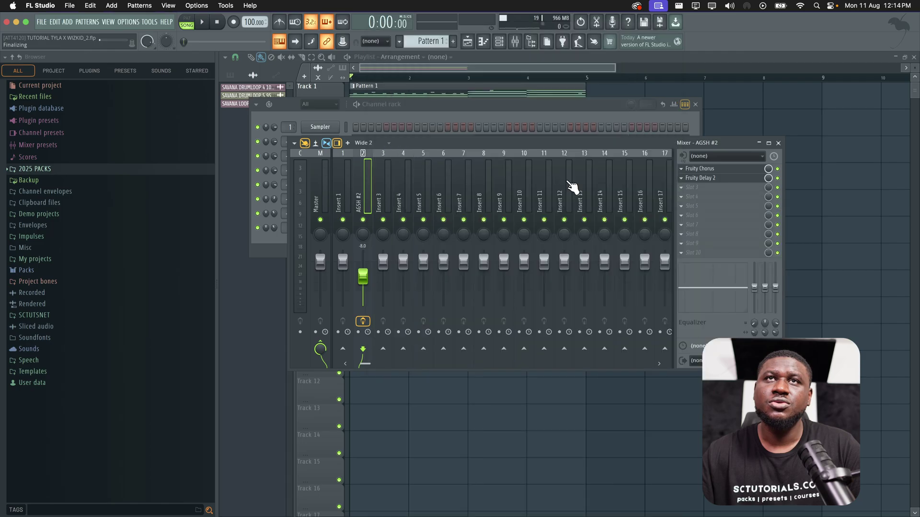
{"action": "left_click_drag", "start_coordinate": [283, 164], "coordinate": [287, 215]}
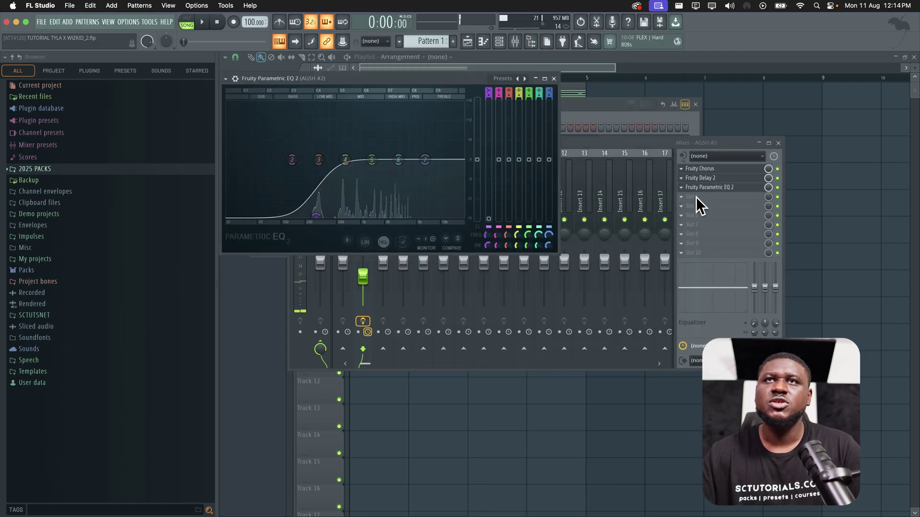
Add Fruity Reeverb 2 in effect slot 4 of AGSH #2 and adjust its wet level during playback.
{"action": "left_click", "coordinate": [698, 198]}
{"action": "left_click", "coordinate": [481, 442]}
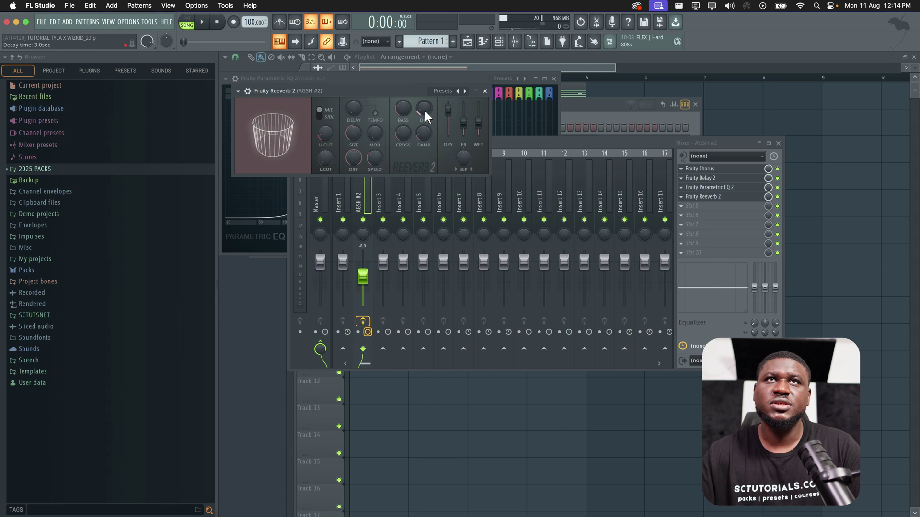
{"action": "key", "text": "space"}
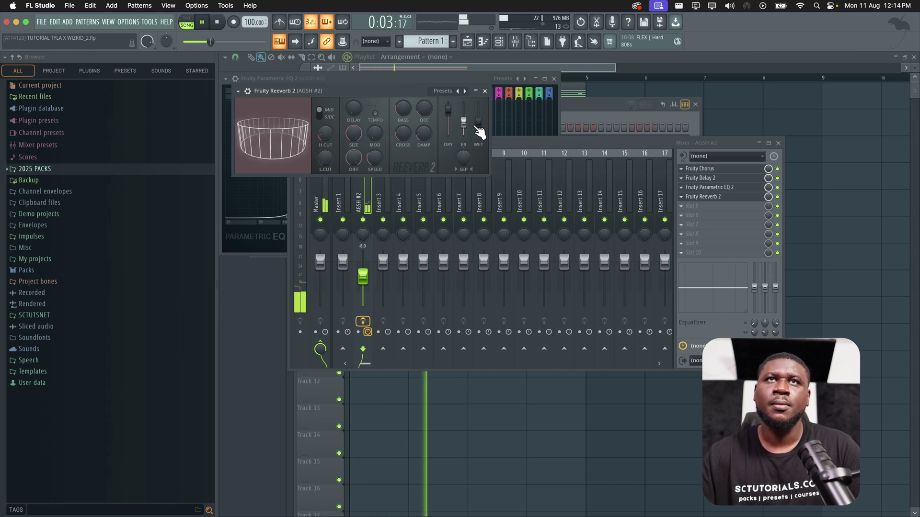
{"action": "left_click_drag", "start_coordinate": [478, 125], "coordinate": [479, 123]}
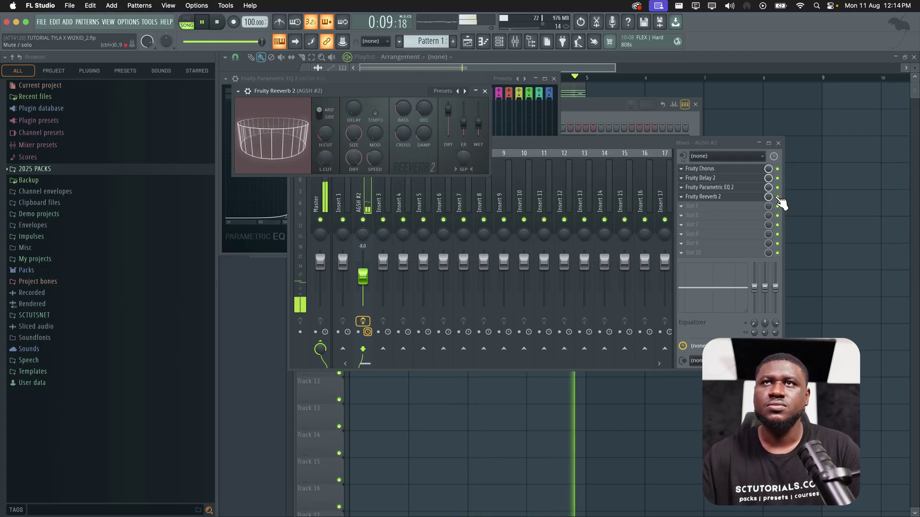
{"action": "key", "text": "space"}
Switch the Fruity Delay 2 feedback mode to ping pong, audition it, and close the open effect windows.
{"action": "left_click", "coordinate": [722, 194]}
{"action": "left_click", "coordinate": [718, 179]}
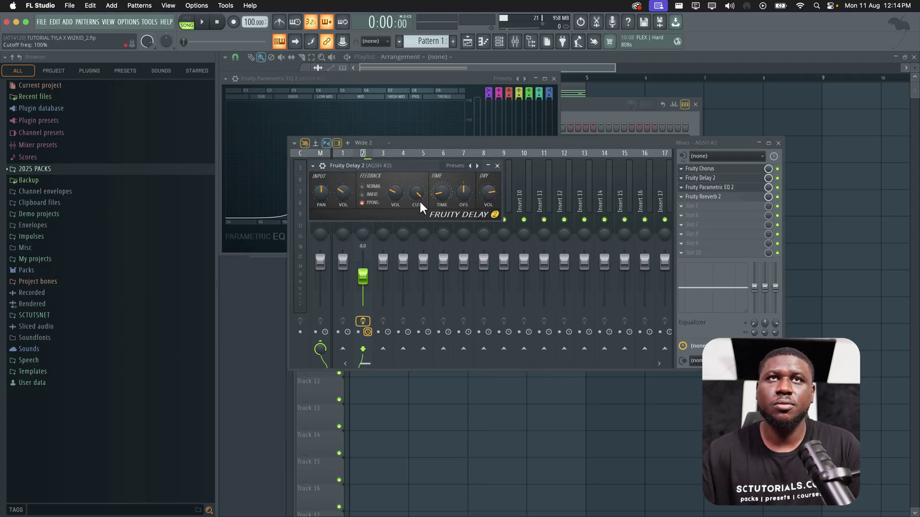
{"action": "key", "text": "space"}
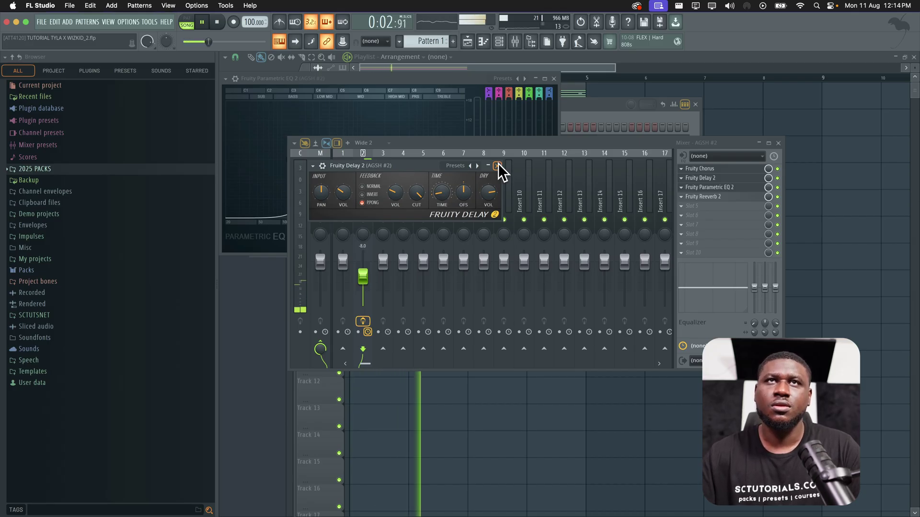
{"action": "left_click", "coordinate": [554, 78]}
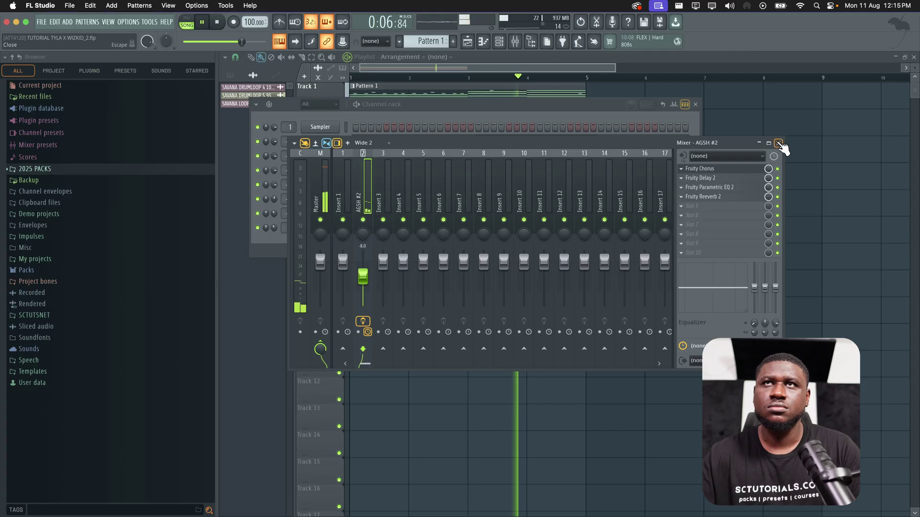
Close the mixer, stop playback, and clone the AGSH #2 guitar channel.
{"action": "left_click", "coordinate": [778, 142]}
{"action": "left_click", "coordinate": [532, 153]}
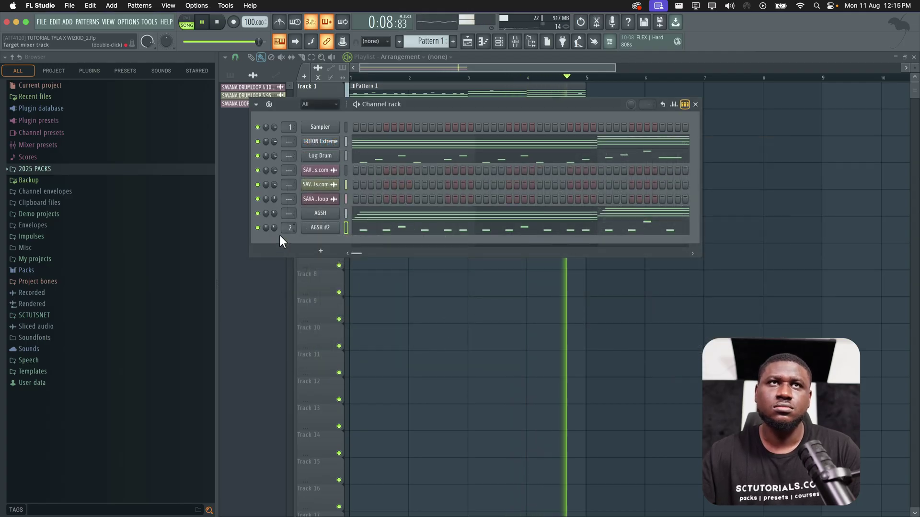
{"action": "key", "text": "space"}
{"action": "right_click", "coordinate": [330, 228]}
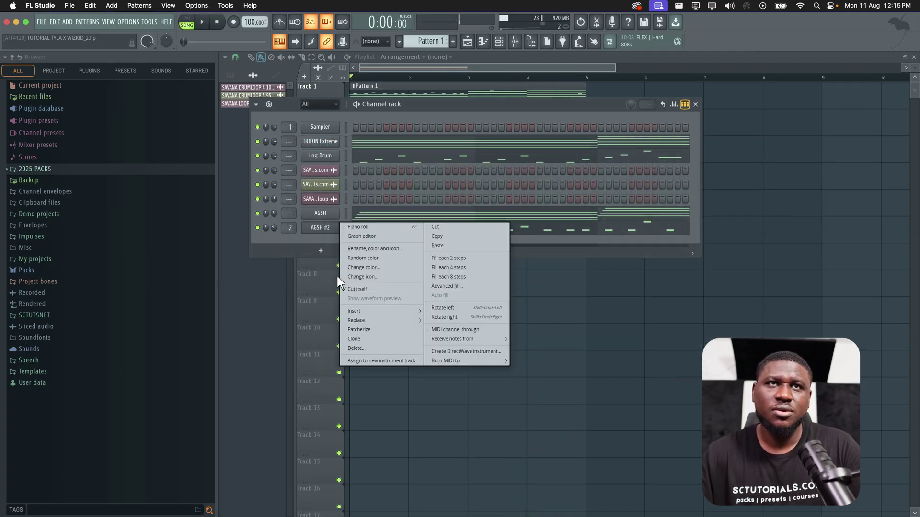
{"action": "left_click", "coordinate": [366, 339]}
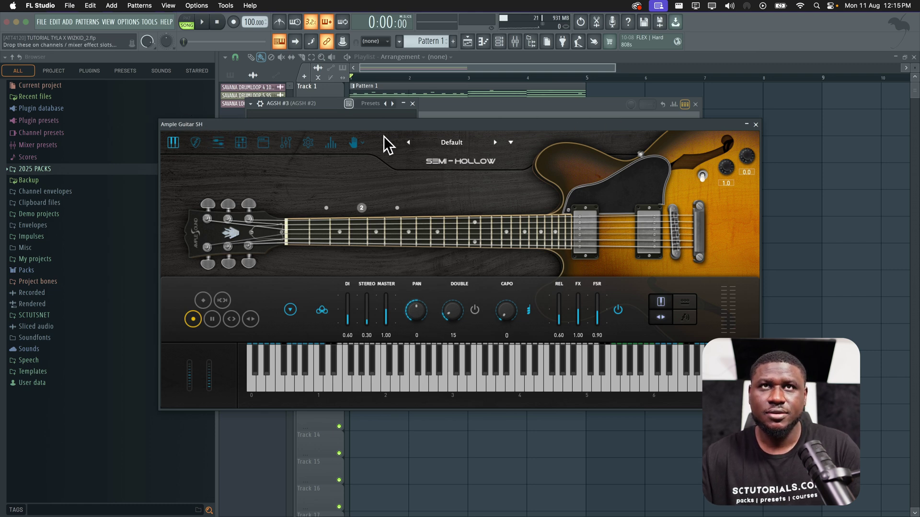
{"action": "left_click_drag", "start_coordinate": [389, 127], "coordinate": [449, 185]}
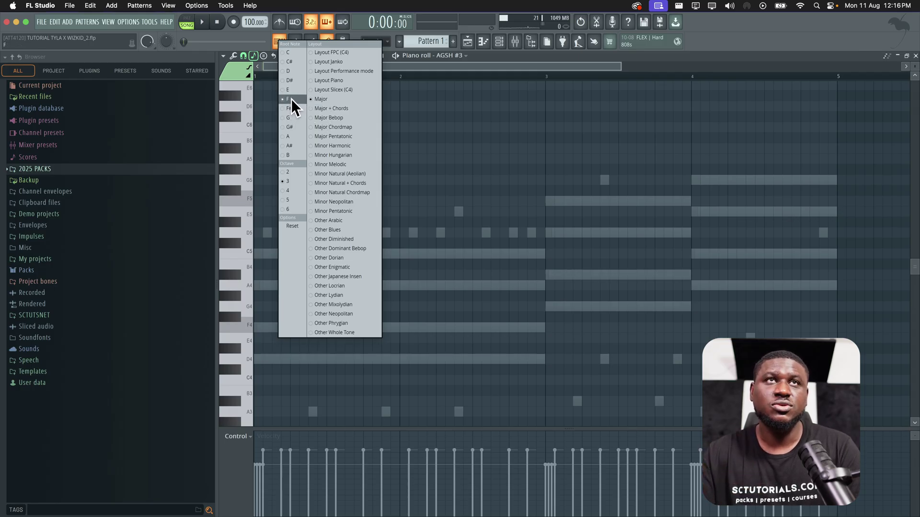
Review the typing keyboard's root note, octave and layout options, and audition notes on the AGSH #3 channel.
{"action": "left_click", "coordinate": [273, 35]}
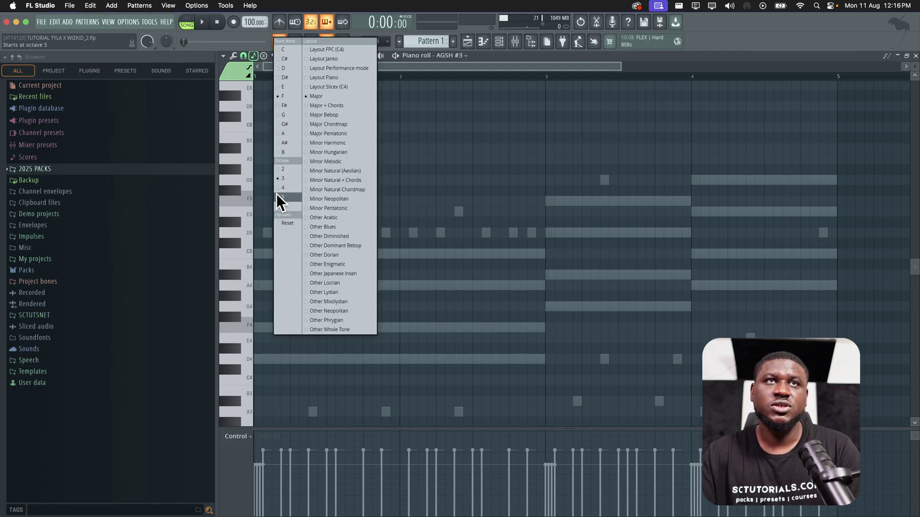
{"action": "left_click", "coordinate": [463, 223]}
{"action": "key", "text": "e"}
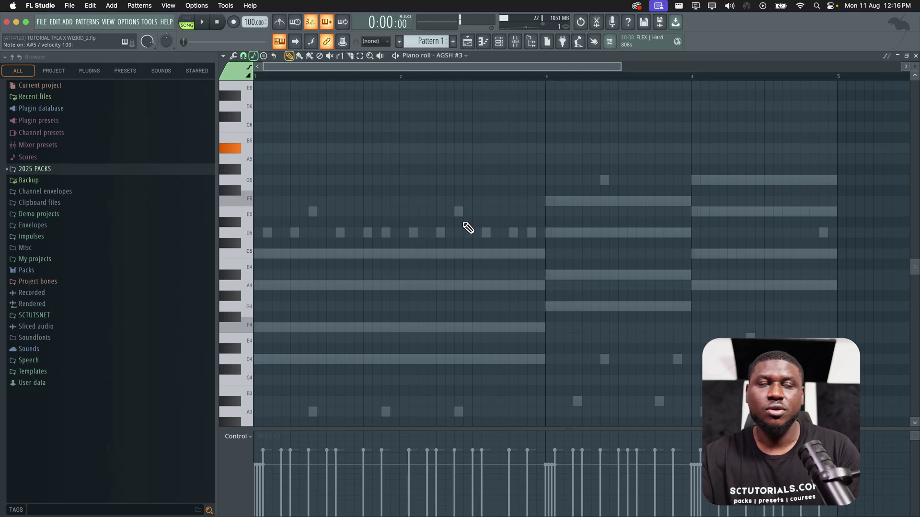
{"action": "key", "text": "e"}
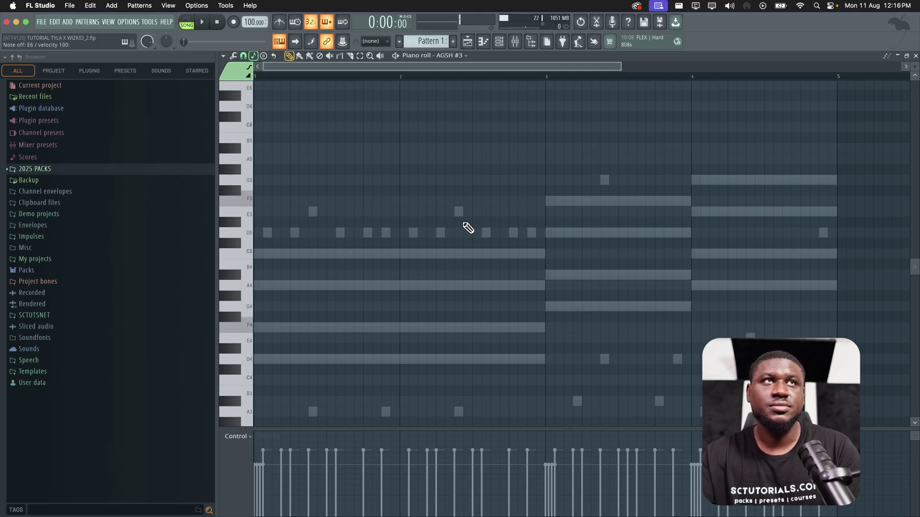
Record a lead melody on AGSH #3 from the end of bar 2, descending through E6 and D6 to a long C6 in bar 3.
{"action": "left_click", "coordinate": [233, 23]}
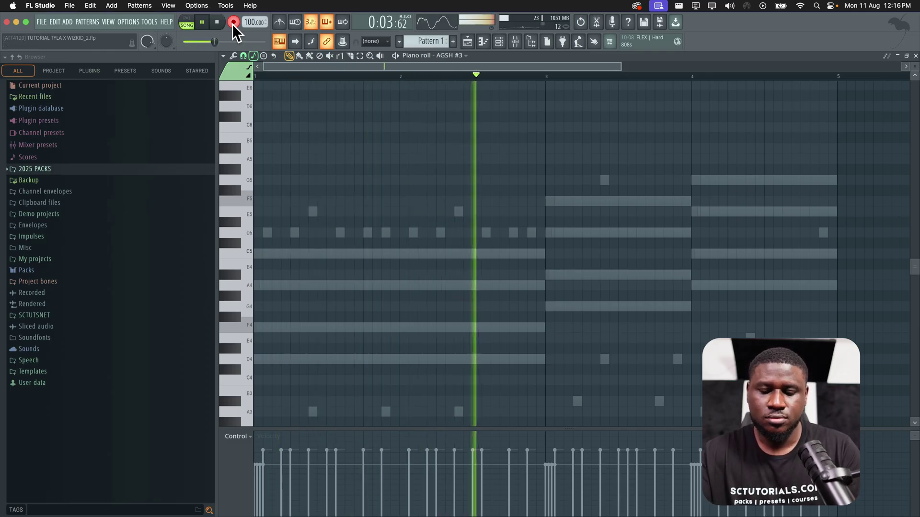
{"action": "key", "text": "e"}
{"action": "key", "text": "w"}
{"action": "key", "text": "q"}
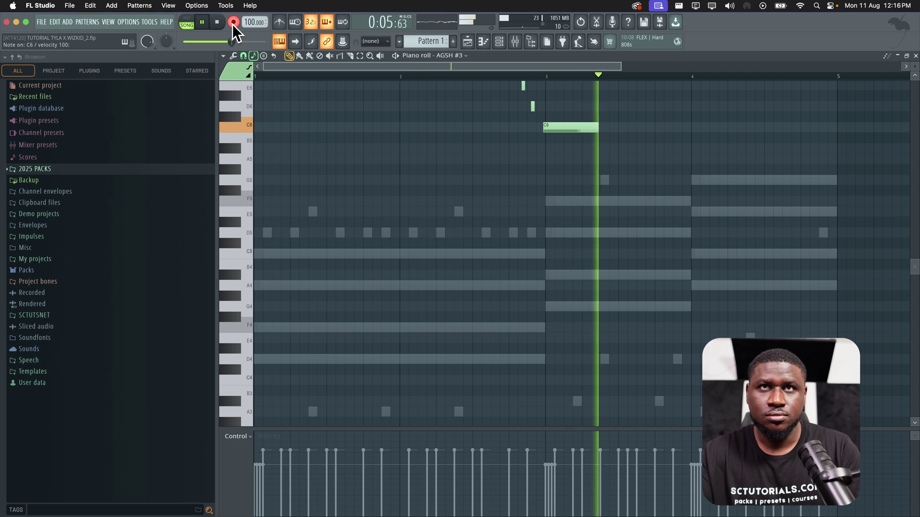
{"action": "key", "text": "m"}
{"action": "key", "text": "q"}
{"action": "key", "text": "w"}
{"action": "key", "text": "e"}
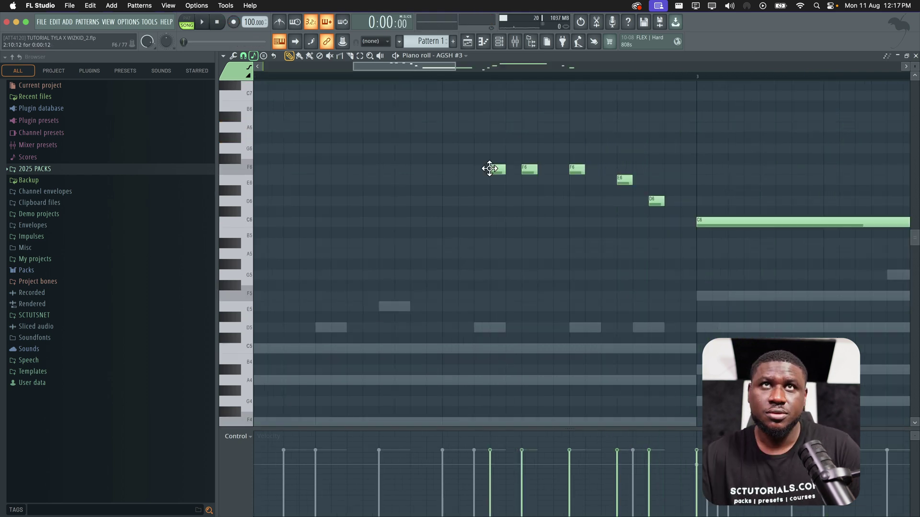
Tighten the melody's timing in bar 2 by moving the first F6 note earlier and the D6 note later, checking with playback.
{"action": "key", "text": "space"}
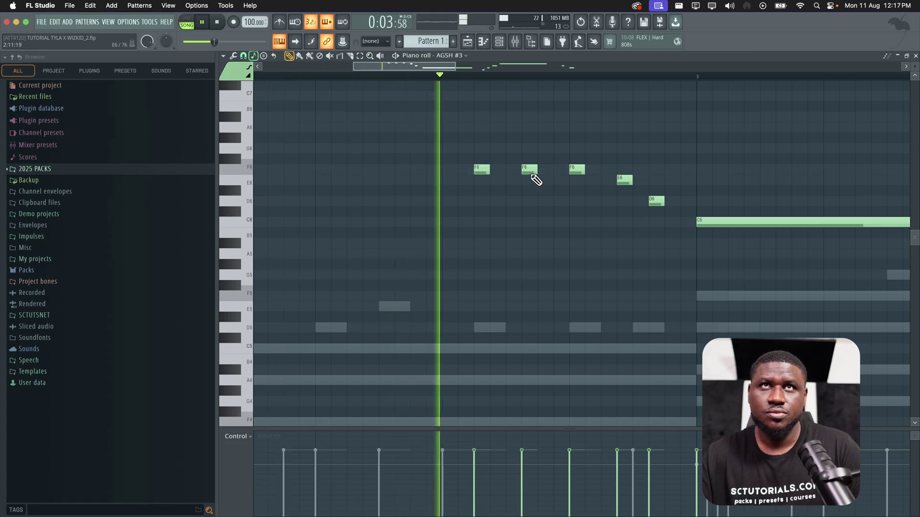
{"action": "key", "text": "space"}
{"action": "scroll", "coordinate": [628, 208], "scroll_direction": "down", "scroll_amount": 2}
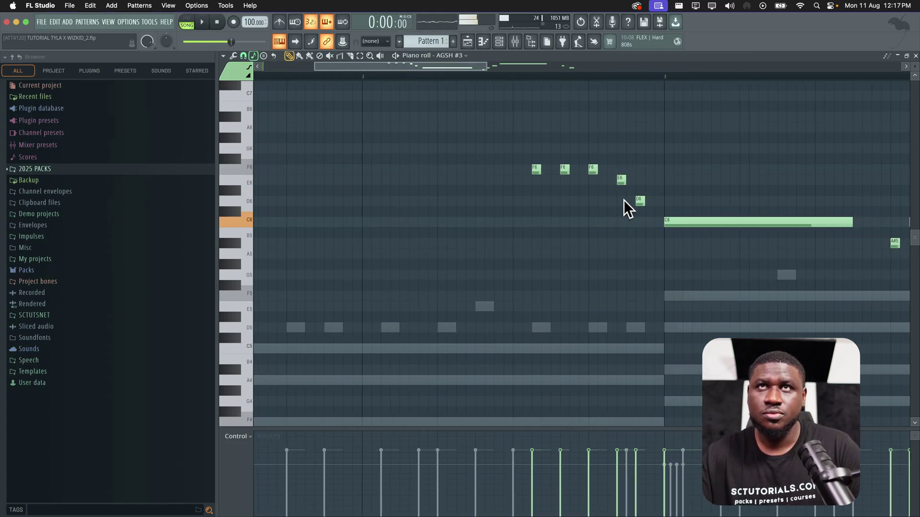
{"action": "scroll", "coordinate": [632, 204], "scroll_direction": "up", "scroll_amount": 2}
{"action": "key", "text": "space"}
{"action": "scroll", "coordinate": [655, 202], "scroll_direction": "down", "scroll_amount": 1}
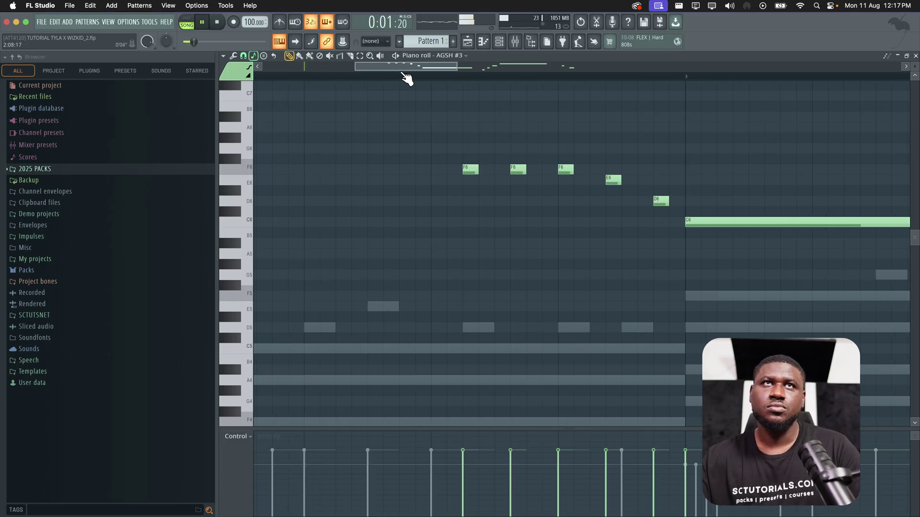
{"action": "scroll", "coordinate": [563, 231], "scroll_direction": "down", "scroll_amount": 2}
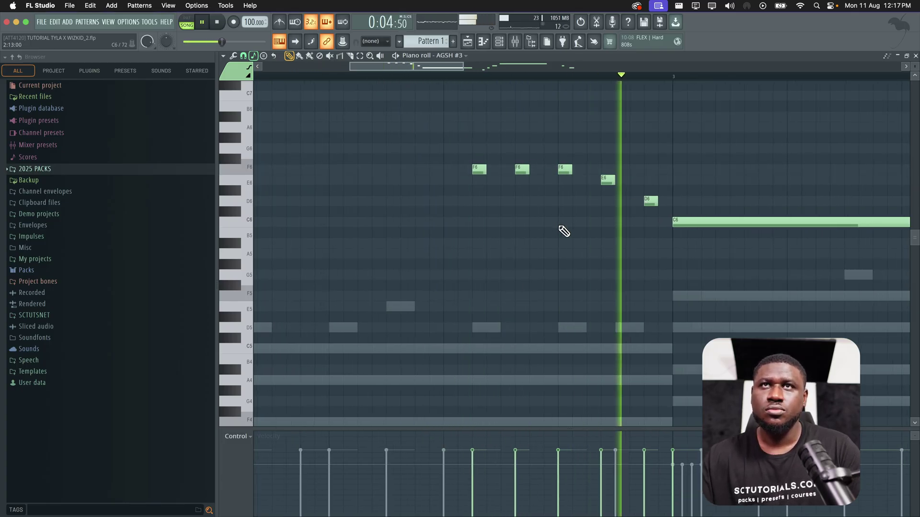
Play back the full edited lead melody and mute the AGSH #3 channel.
{"action": "scroll", "coordinate": [562, 231], "scroll_direction": "down", "scroll_amount": 2}
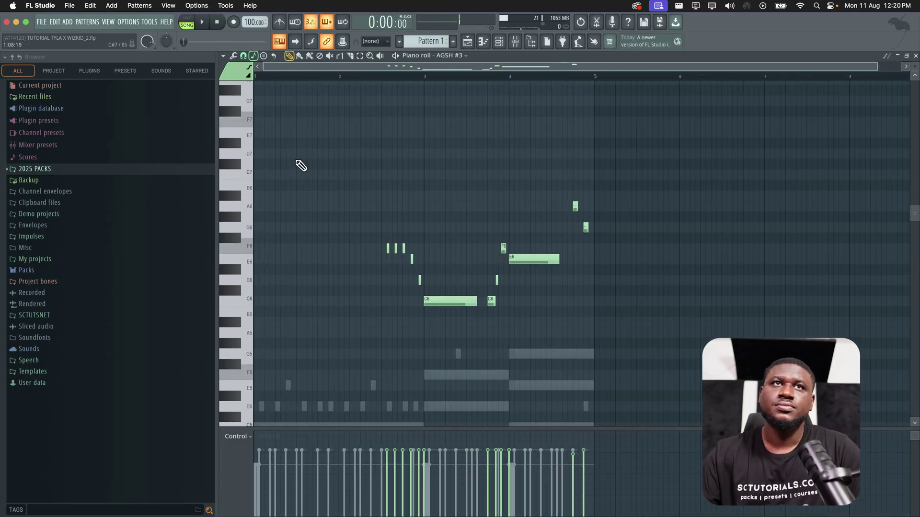
{"action": "key", "text": "space"}
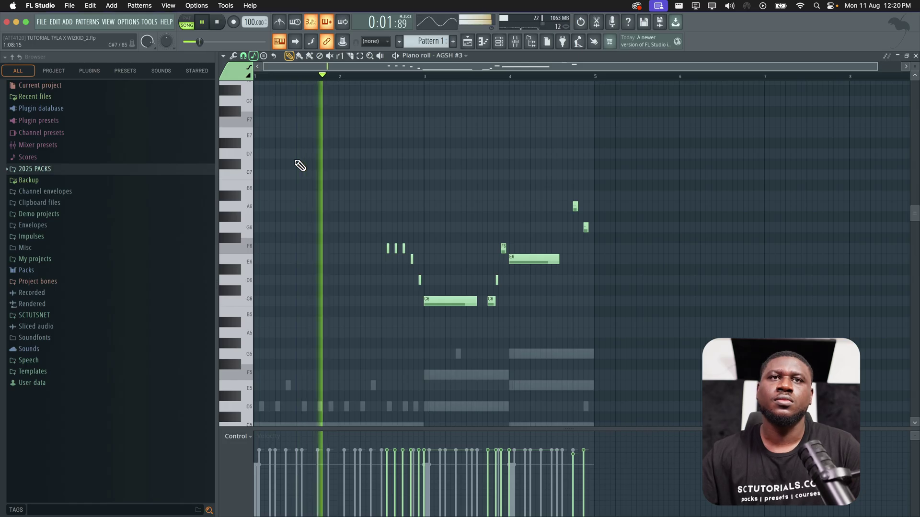
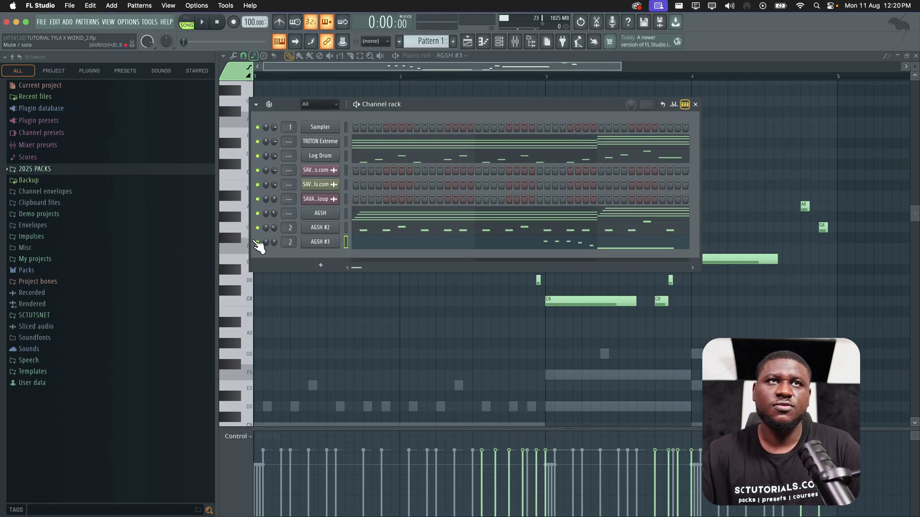
{"action": "left_click", "coordinate": [257, 242]}
Add an Analog Lab V channel for the ambient melody and browse its Keys presets.
{"action": "left_click", "coordinate": [321, 265]}
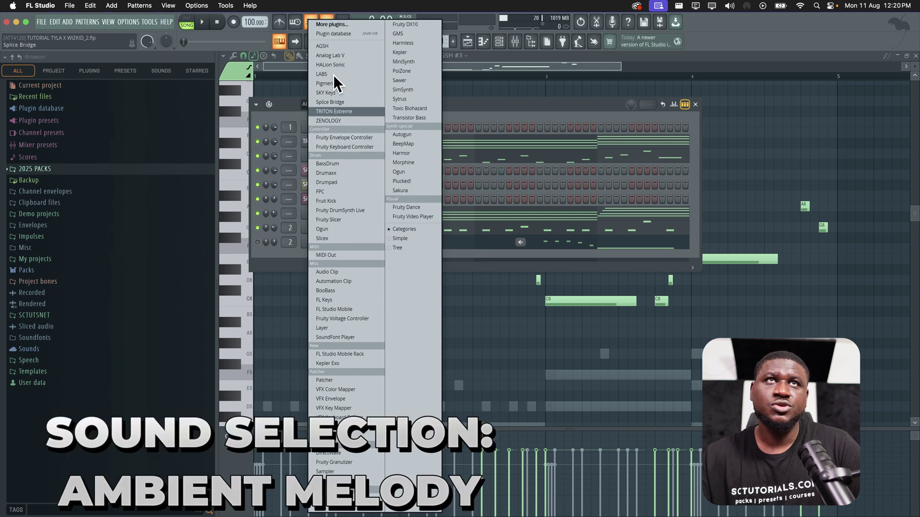
{"action": "left_click", "coordinate": [329, 55]}
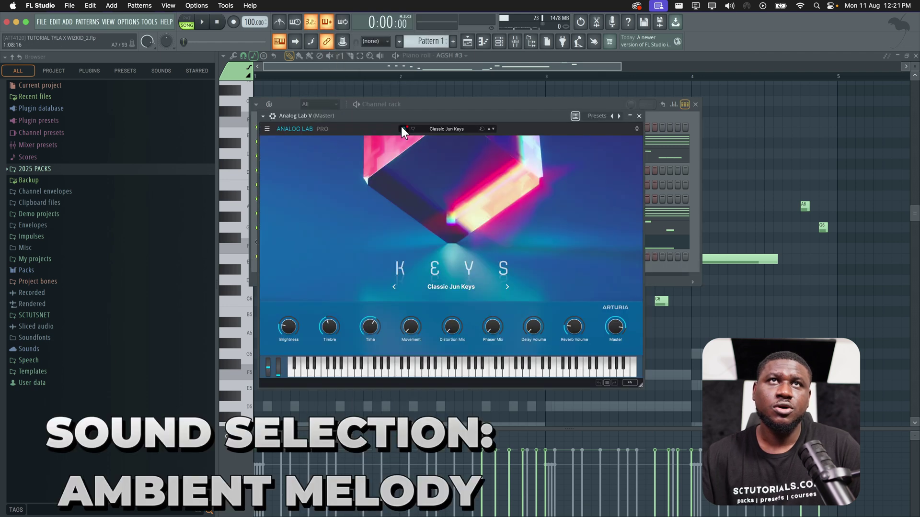
{"action": "left_click", "coordinate": [402, 128]}
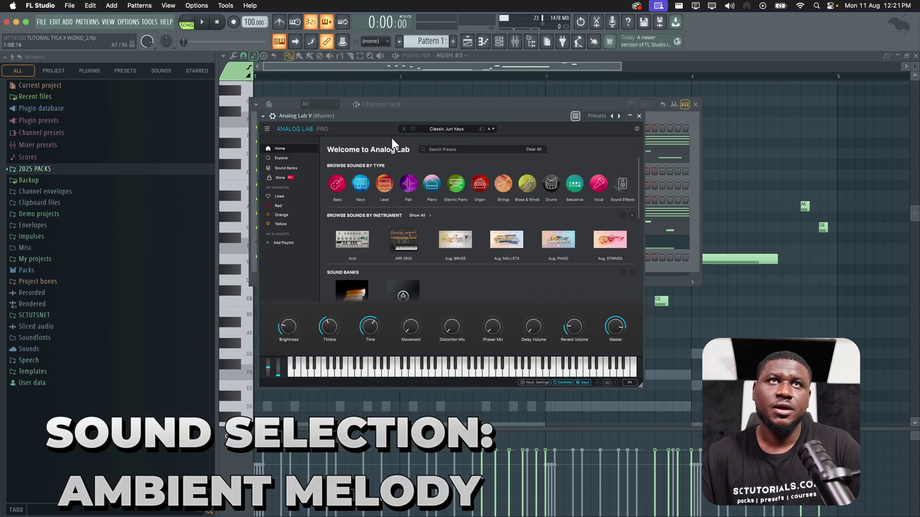
{"action": "left_click", "coordinate": [365, 182]}
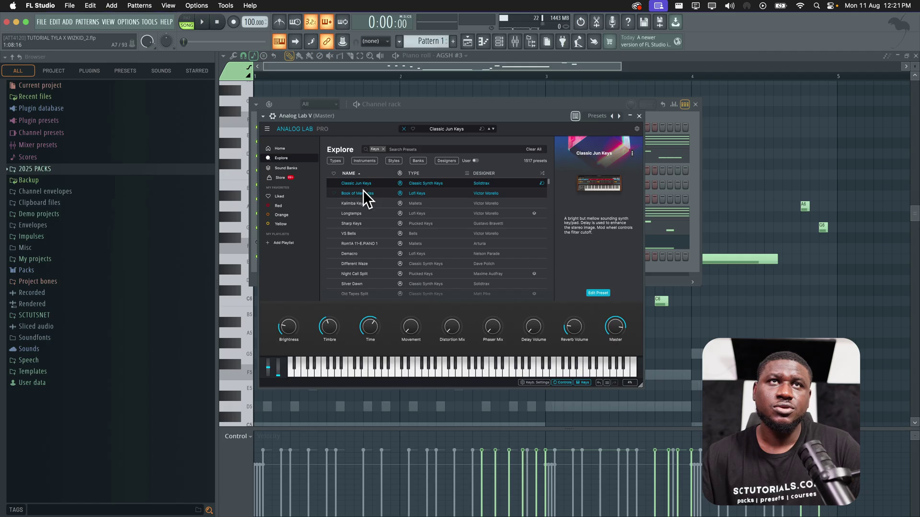
Load the Book of Memories preset and place ambient notes D5, G5 and A5 at the starts of bars 1, 3 and 4.
{"action": "left_click", "coordinate": [366, 194]}
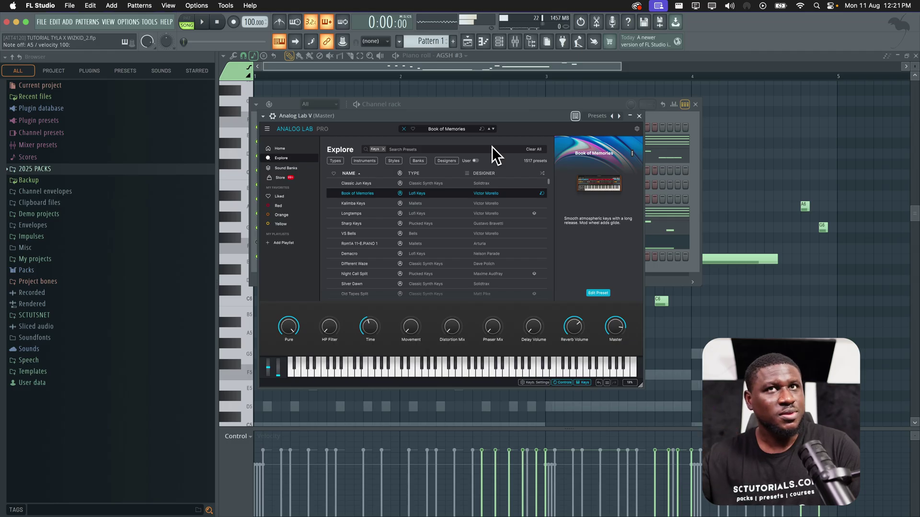
{"action": "left_click", "coordinate": [637, 115]}
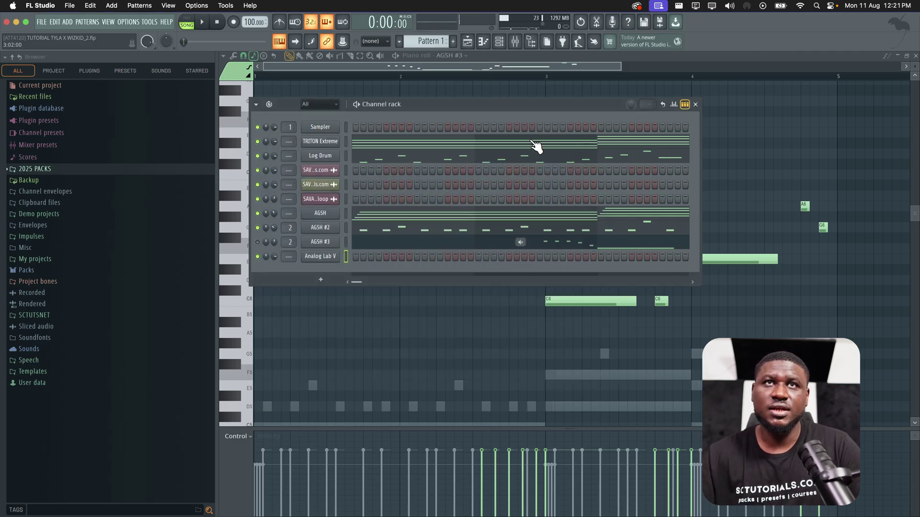
{"action": "right_click", "coordinate": [327, 259]}
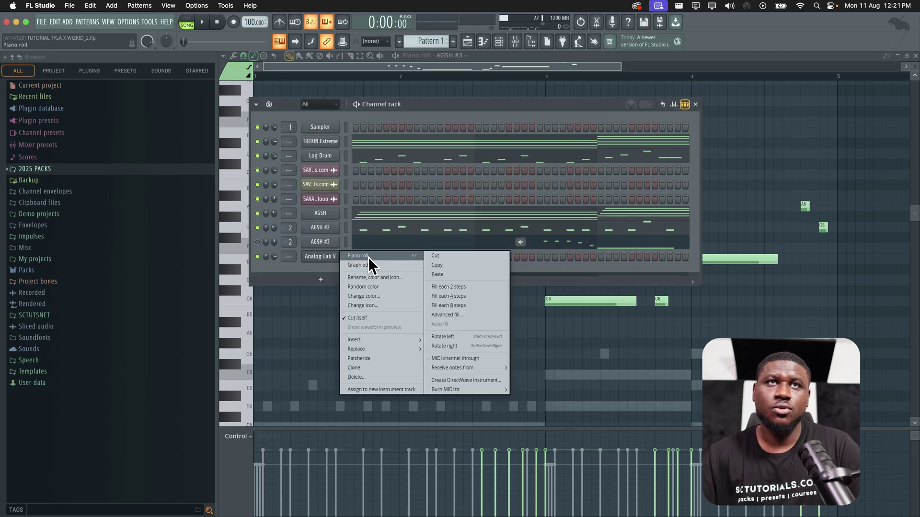
{"action": "left_click", "coordinate": [368, 258]}
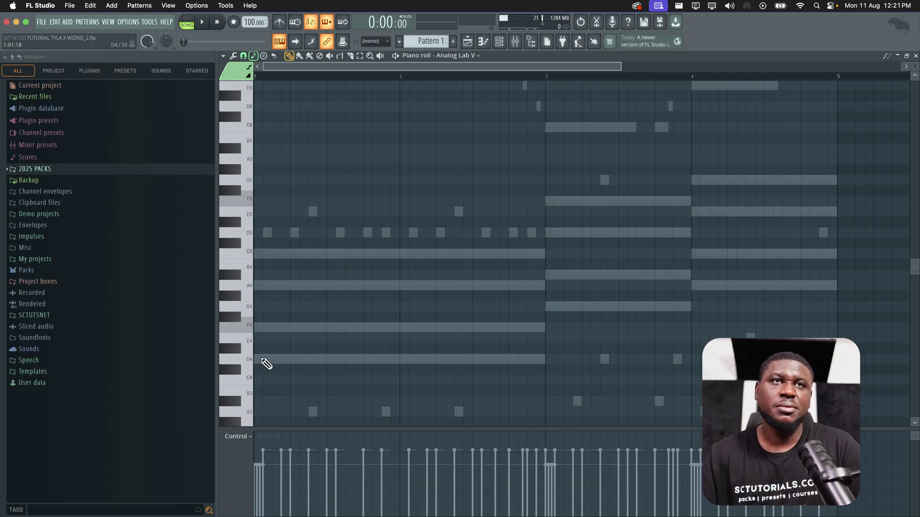
{"action": "left_click", "coordinate": [259, 360]}
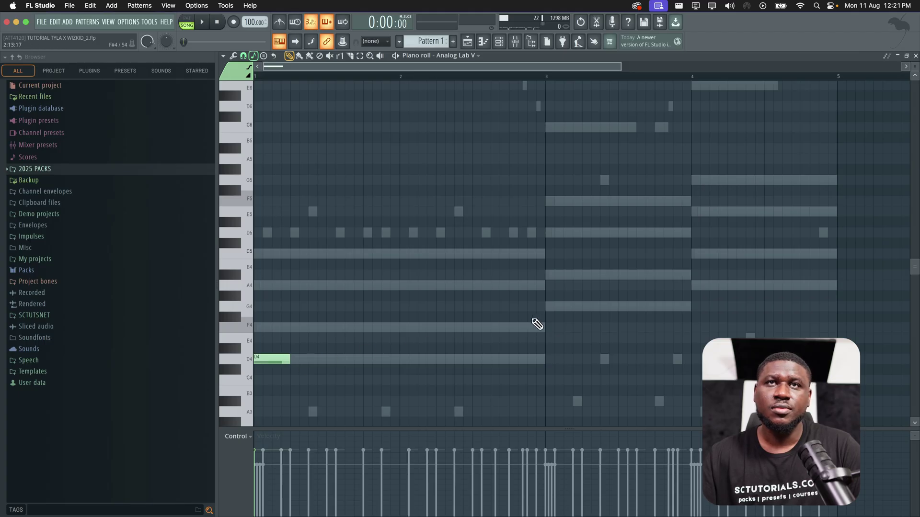
{"action": "left_click", "coordinate": [548, 307]}
{"action": "left_click", "coordinate": [698, 285]}
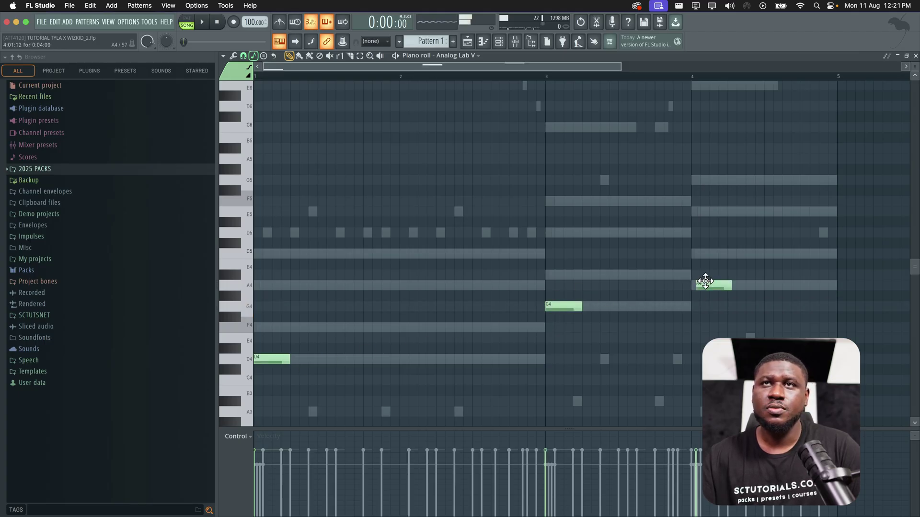
{"action": "key", "text": "ctrl+Up"}
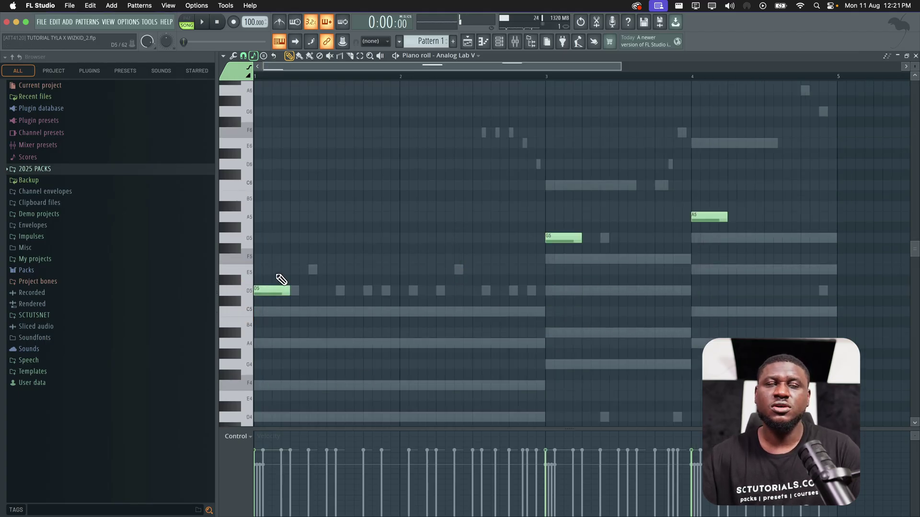
Play the pattern with the ambient melody and adjust the Analog Lab V channel volume against the beat.
{"action": "key", "text": "space"}
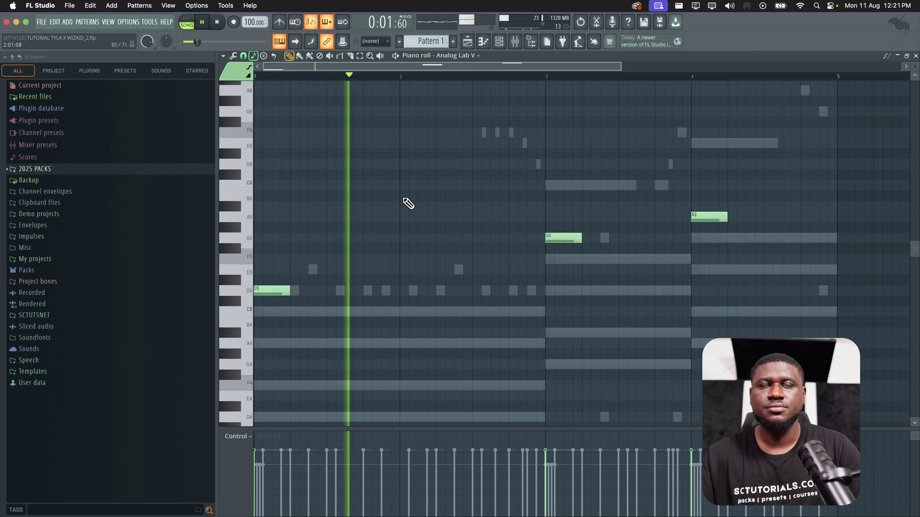
{"action": "left_click", "coordinate": [499, 41]}
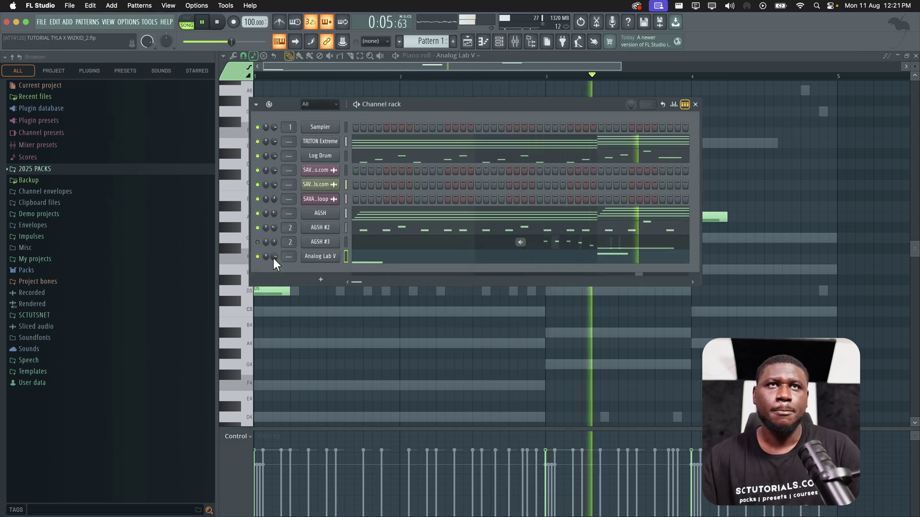
{"action": "left_click_drag", "start_coordinate": [274, 154], "coordinate": [274, 146]}
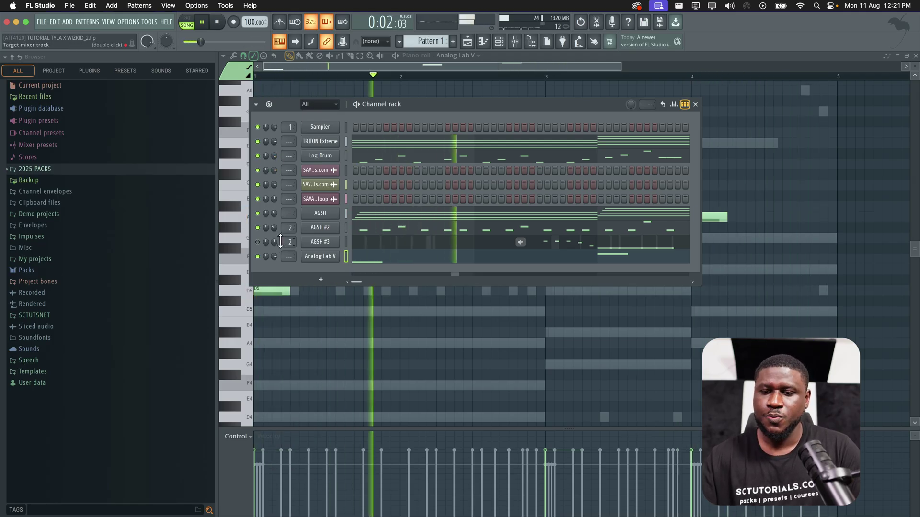
{"action": "key", "text": "space"}
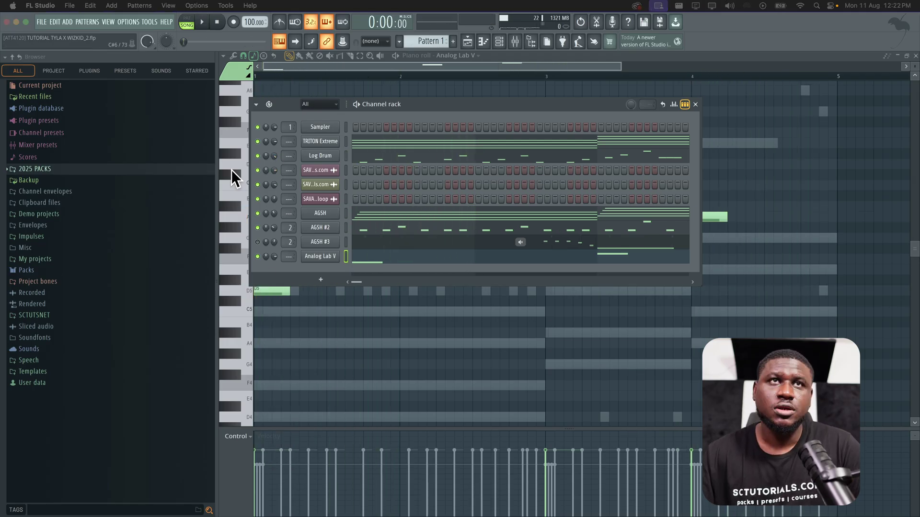
Clone the Analog Lab V channel for the counter melody and load the Keys preset Cheese Keys on the copy.
{"action": "right_click", "coordinate": [324, 252]}
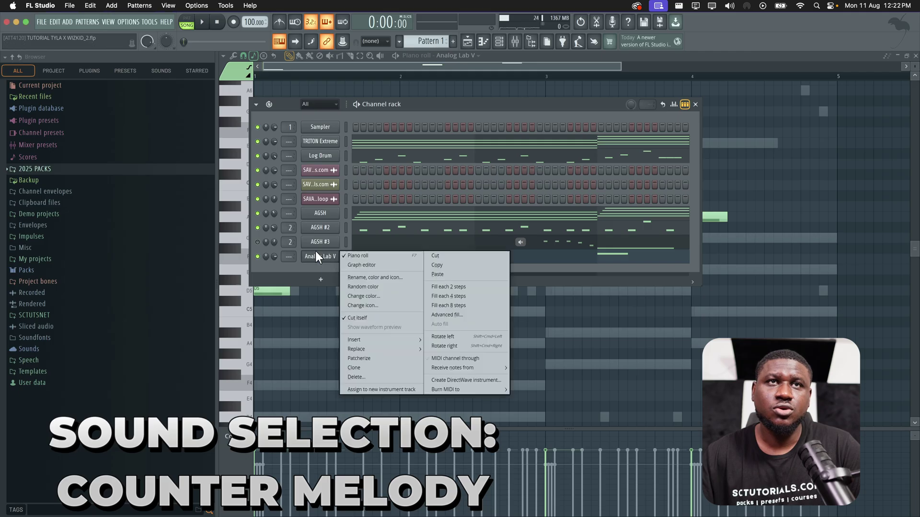
{"action": "left_click", "coordinate": [362, 371]}
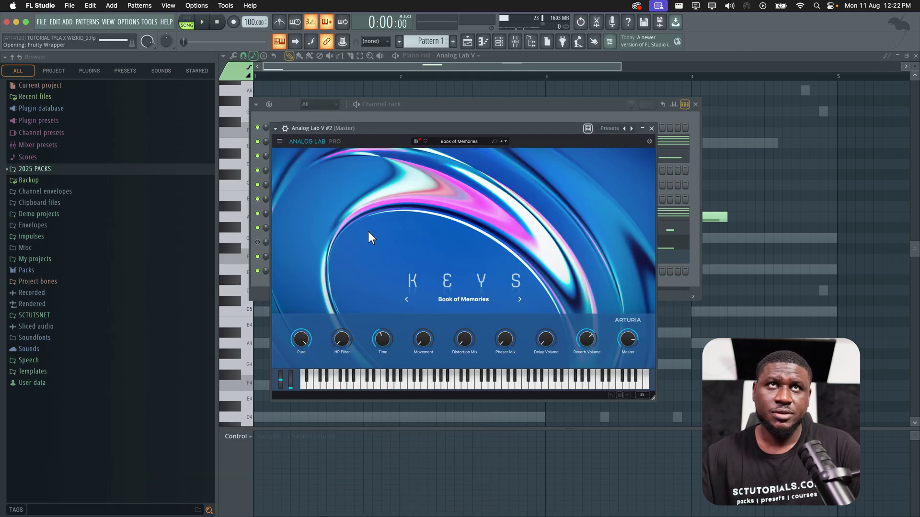
{"action": "left_click", "coordinate": [416, 142]}
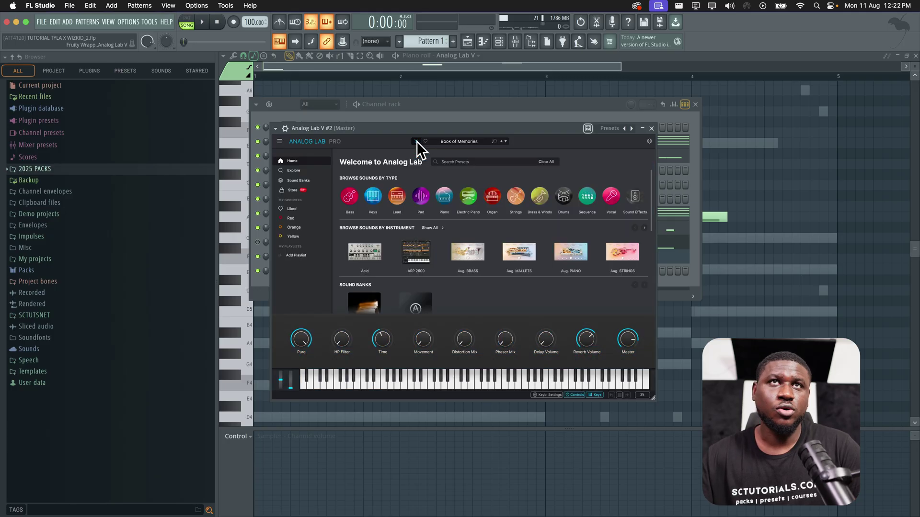
{"action": "left_click", "coordinate": [375, 198]}
{"action": "left_click", "coordinate": [375, 199]}
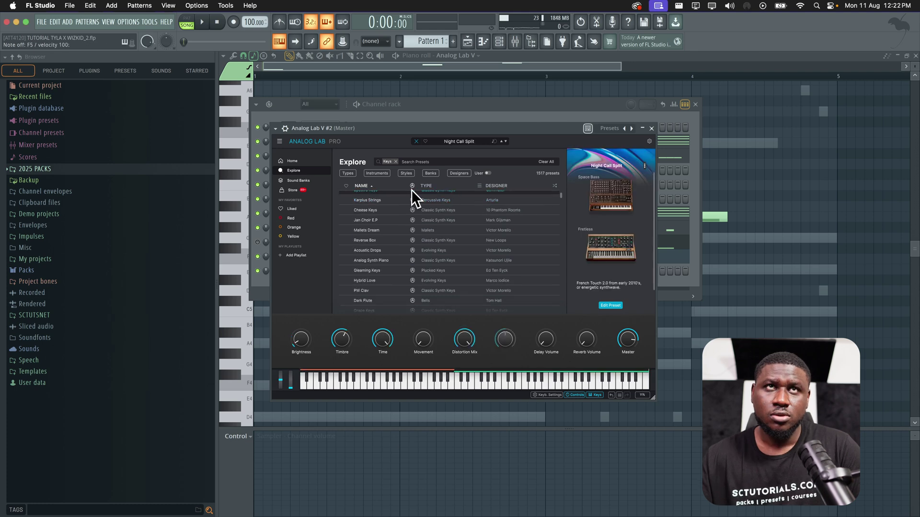
{"action": "scroll", "coordinate": [388, 201], "scroll_direction": "down", "scroll_amount": 3}
{"action": "left_click", "coordinate": [367, 209]}
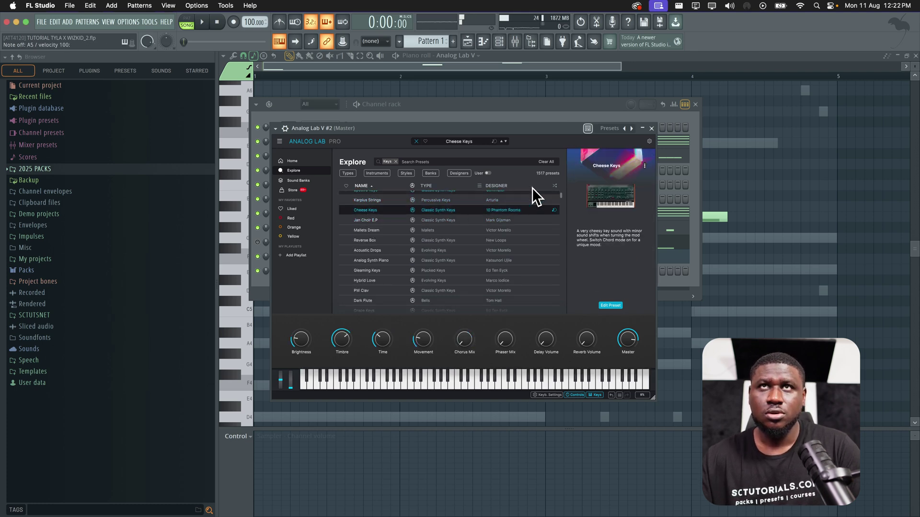
{"action": "left_click", "coordinate": [650, 127]}
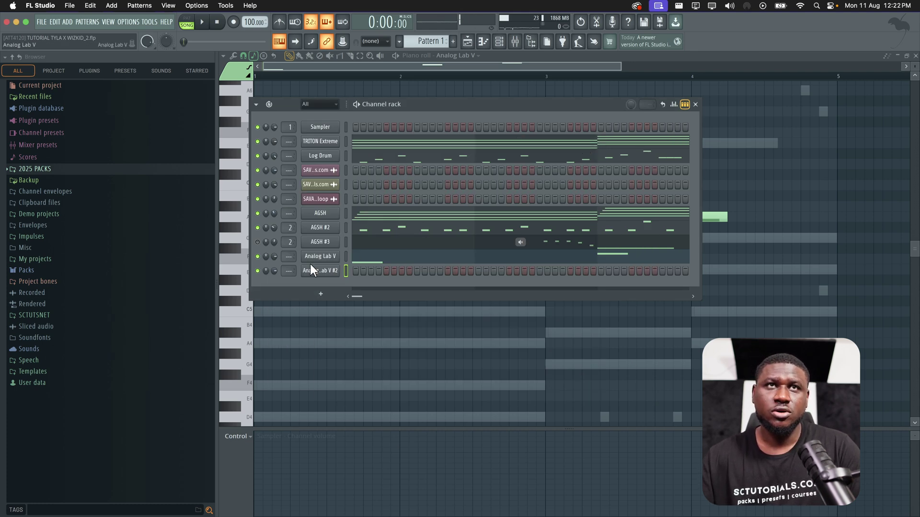
Write the counter melody on Analog Lab V #2 as short F5 notes repeating every half bar across bars 1 to 4.
{"action": "right_click", "coordinate": [338, 267]}
{"action": "left_click", "coordinate": [361, 270]}
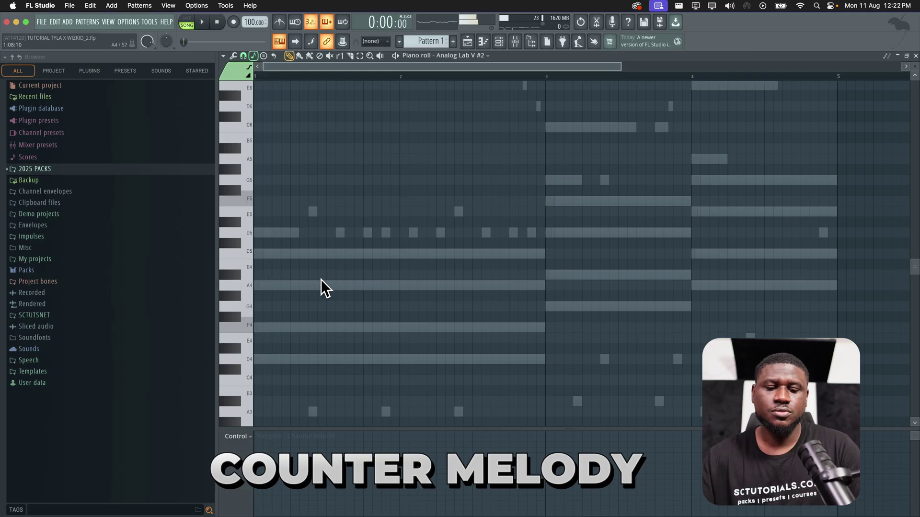
{"action": "key", "text": "space"}
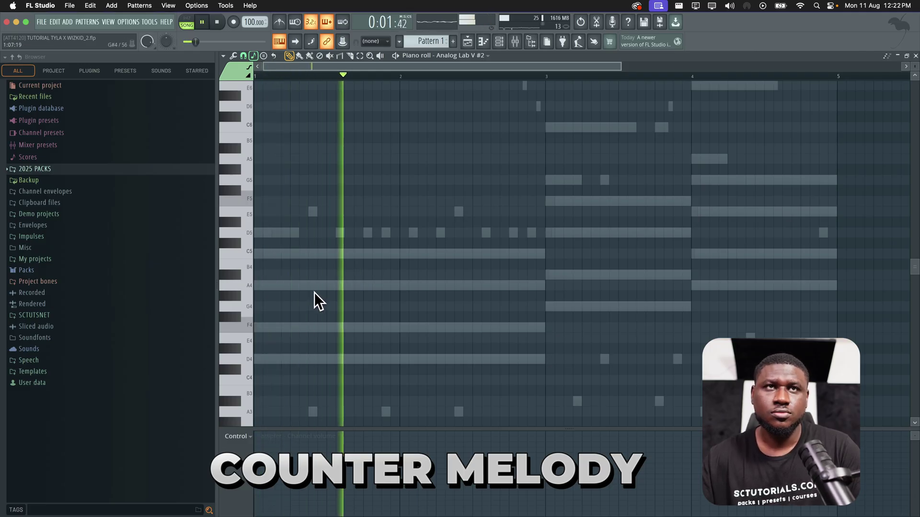
{"action": "key", "text": "space"}
{"action": "left_click", "coordinate": [273, 202]}
{"action": "key", "text": "space"}
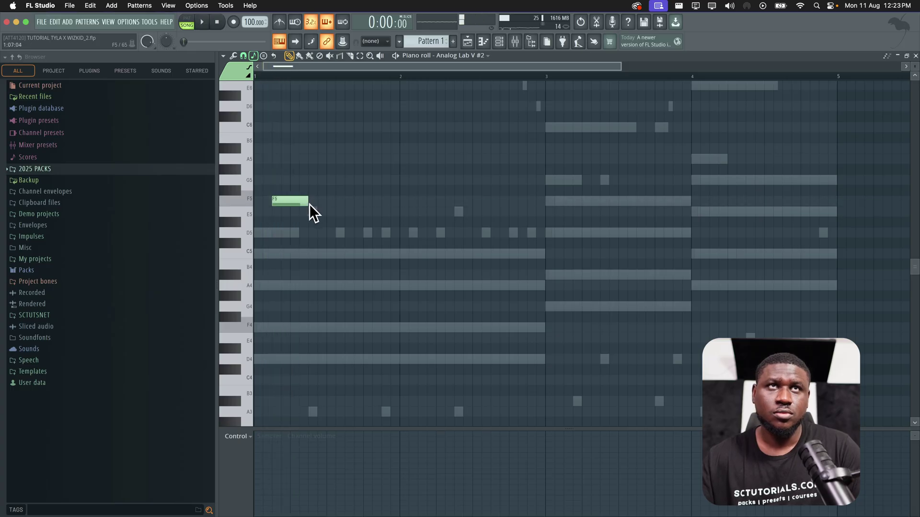
{"action": "left_click_drag", "start_coordinate": [566, 196], "coordinate": [713, 196]}
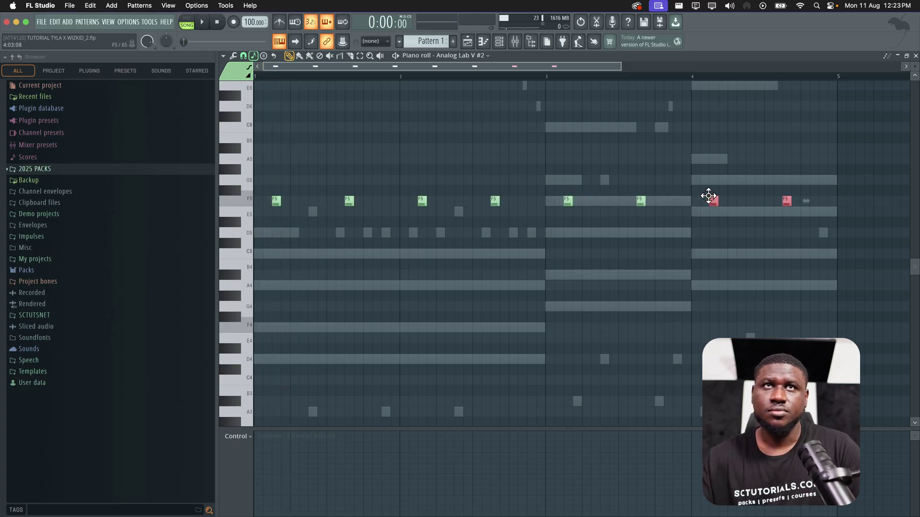
Play the counter melody with the beat and set the Analog Lab V #2 channel volume to about 52%.
{"action": "key", "text": "space"}
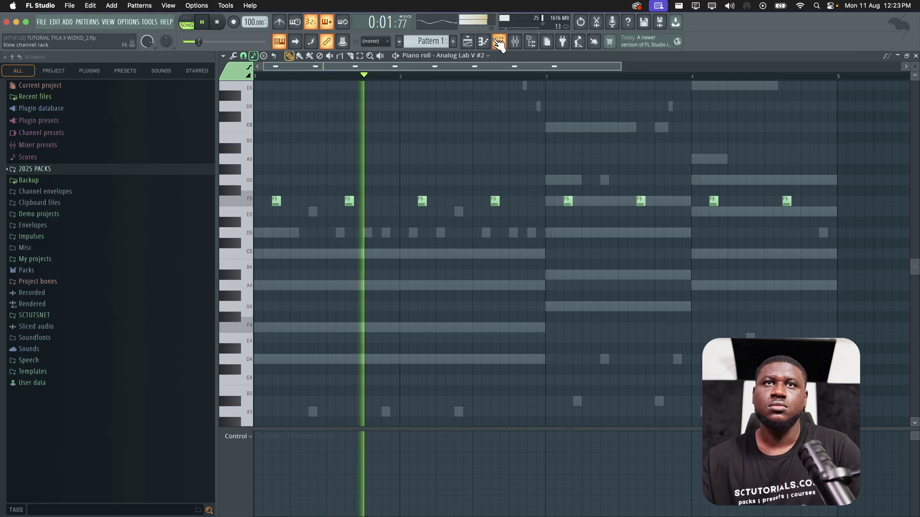
{"action": "left_click", "coordinate": [499, 41]}
{"action": "key", "text": "space"}
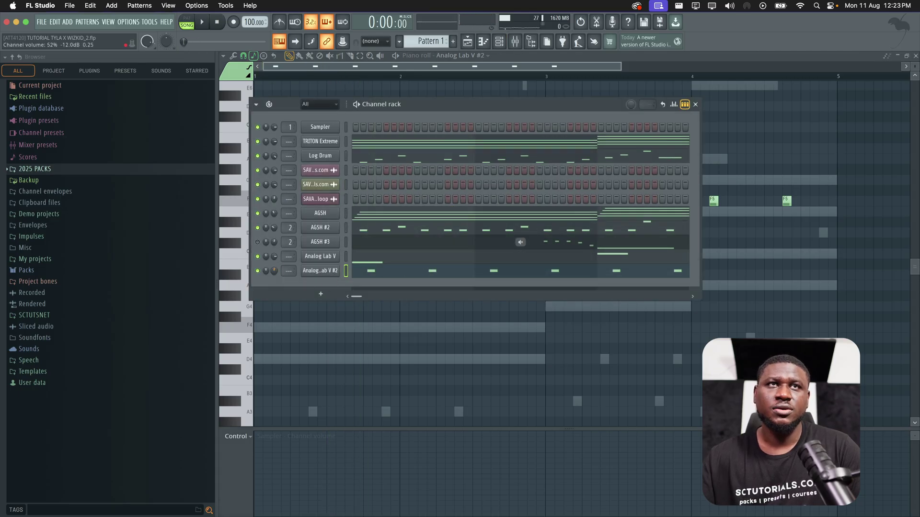
{"action": "key", "text": "space"}
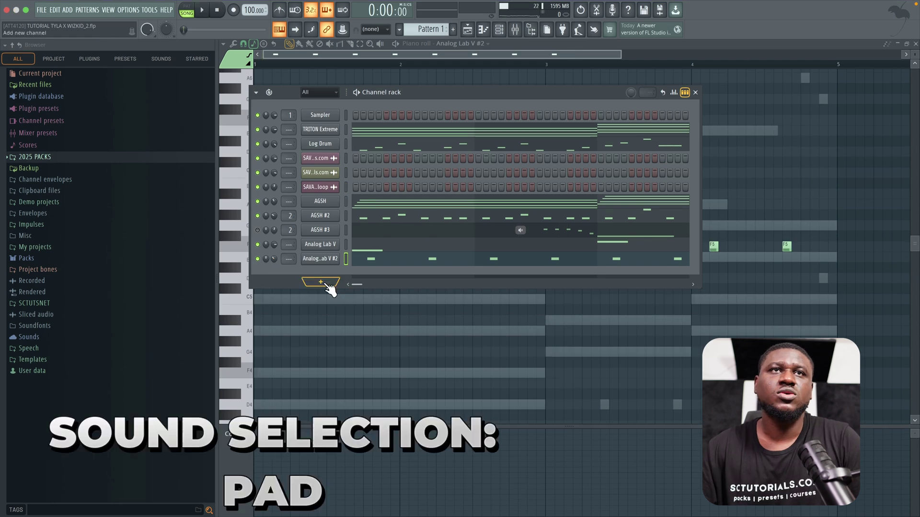
Add a second TRITON Extreme channel for the pad and load Portamento Pad 2 from the Slow Synth category, auditioning it.
{"action": "left_click", "coordinate": [326, 284]}
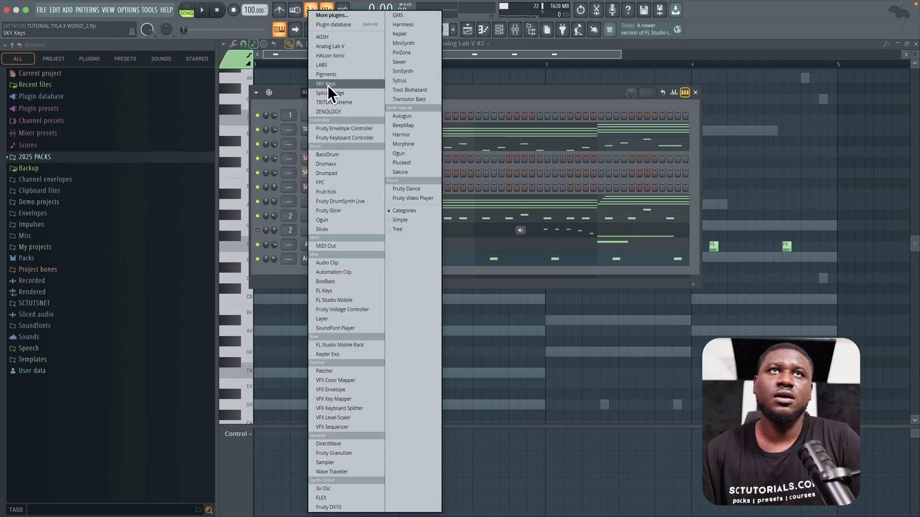
{"action": "left_click", "coordinate": [335, 103]}
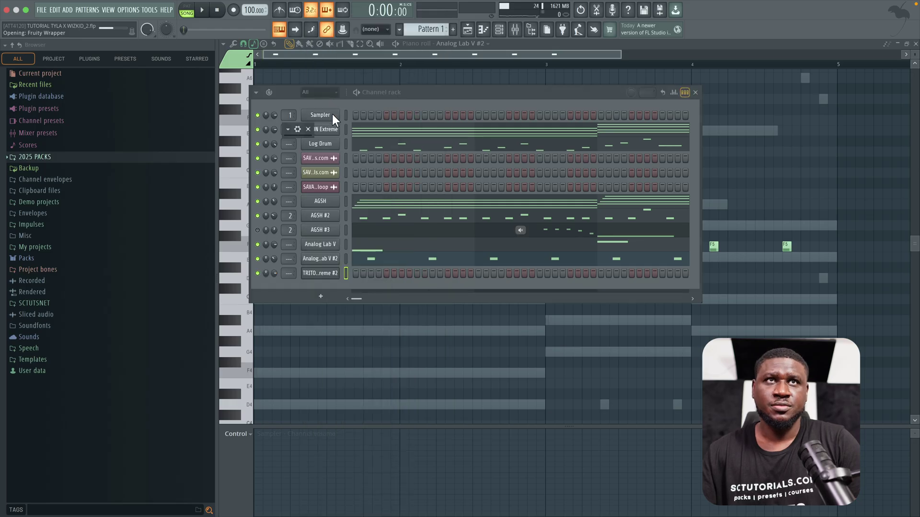
{"action": "left_click", "coordinate": [594, 183]}
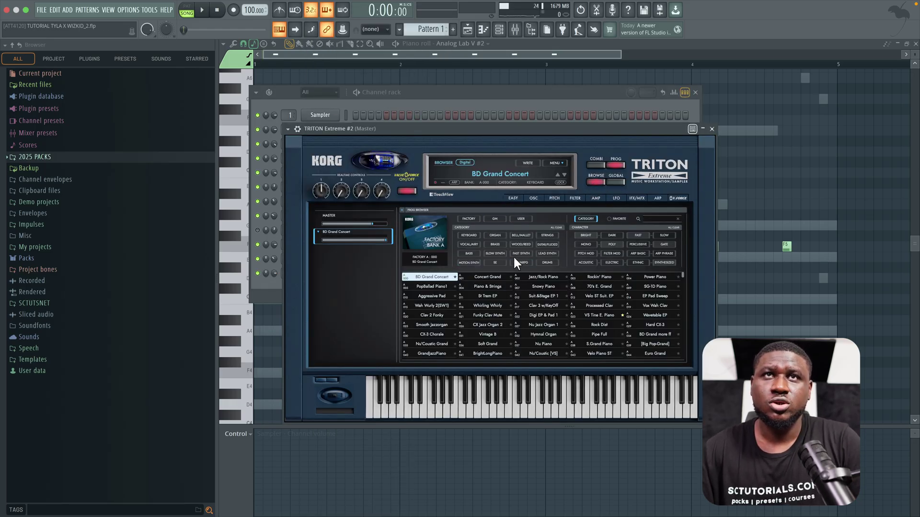
{"action": "left_click", "coordinate": [499, 254]}
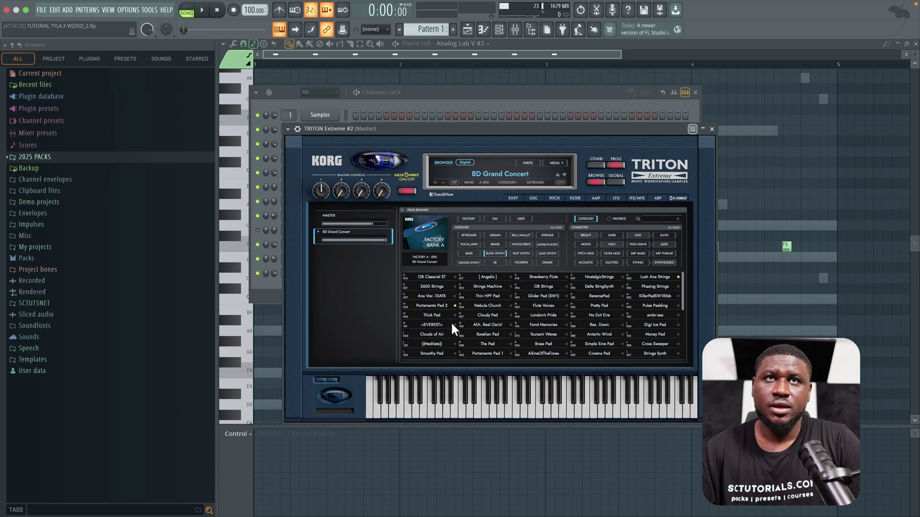
{"action": "left_click", "coordinate": [439, 306]}
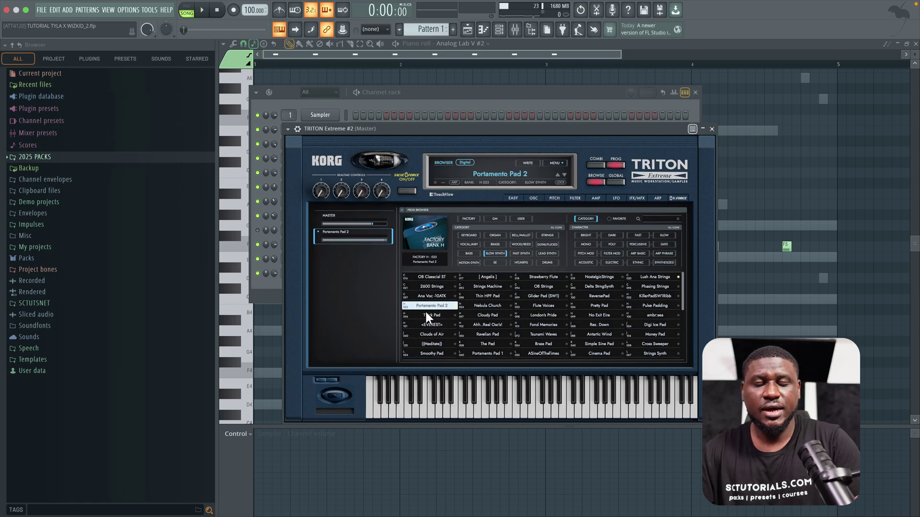
{"action": "left_click", "coordinate": [540, 416]}
{"action": "left_click", "coordinate": [573, 413]}
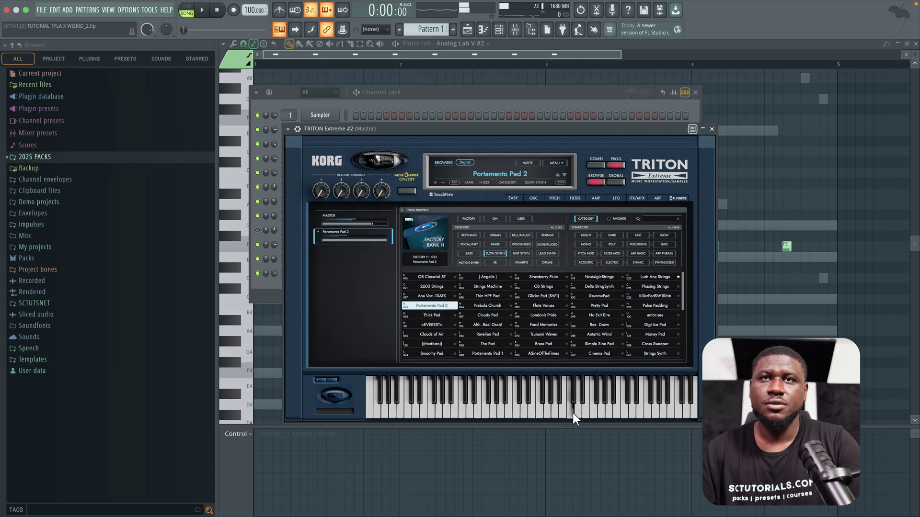
{"action": "left_click", "coordinate": [712, 129]}
Copy the chord notes from the first TRITON Extreme channel and paste them into TRITON Extreme #2.
{"action": "right_click", "coordinate": [335, 130]}
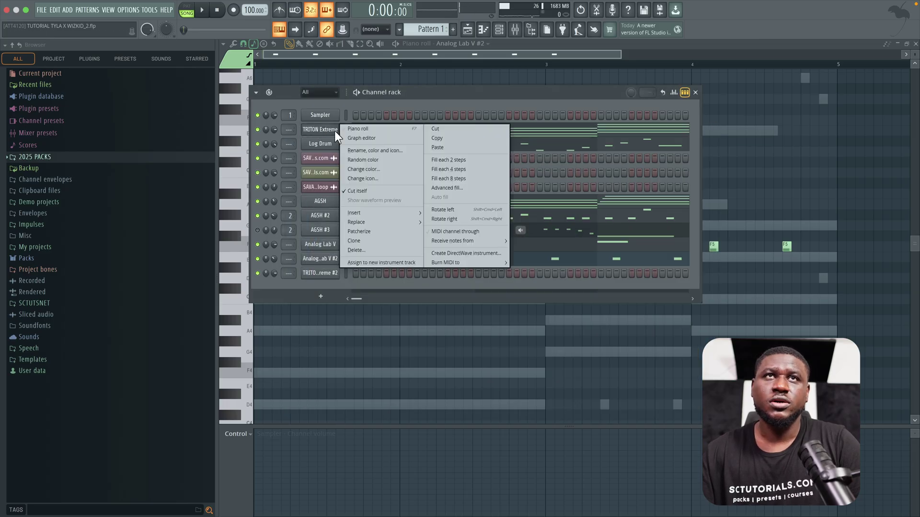
{"action": "left_click", "coordinate": [435, 136]}
{"action": "right_click", "coordinate": [330, 274]}
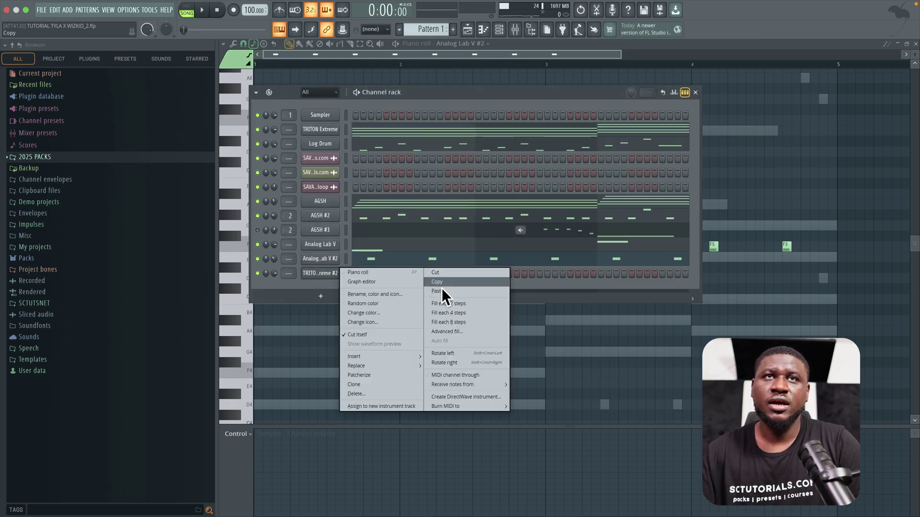
{"action": "left_click", "coordinate": [444, 288]}
Raise all the pad chords on TRITON Extreme #2 by one octave, select the chord in bars 1 and 2, and start playback.
{"action": "left_click", "coordinate": [433, 278]}
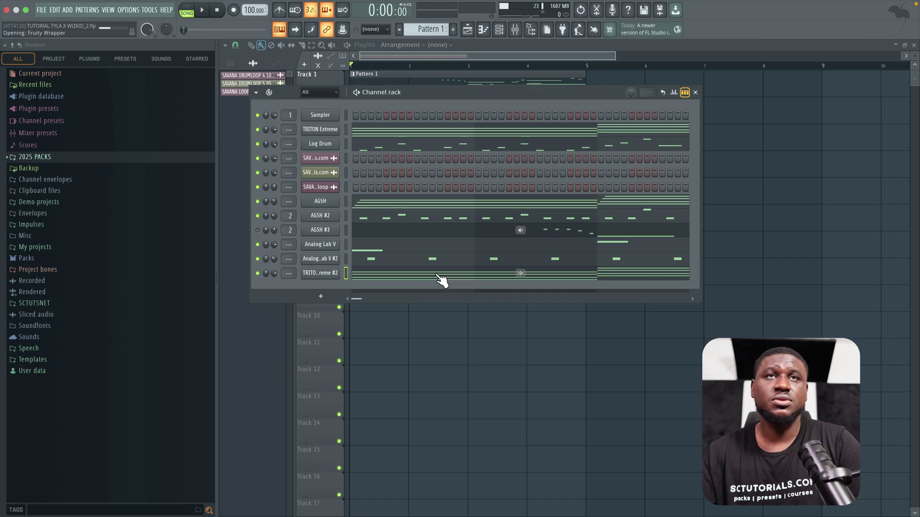
{"action": "left_click", "coordinate": [438, 276]}
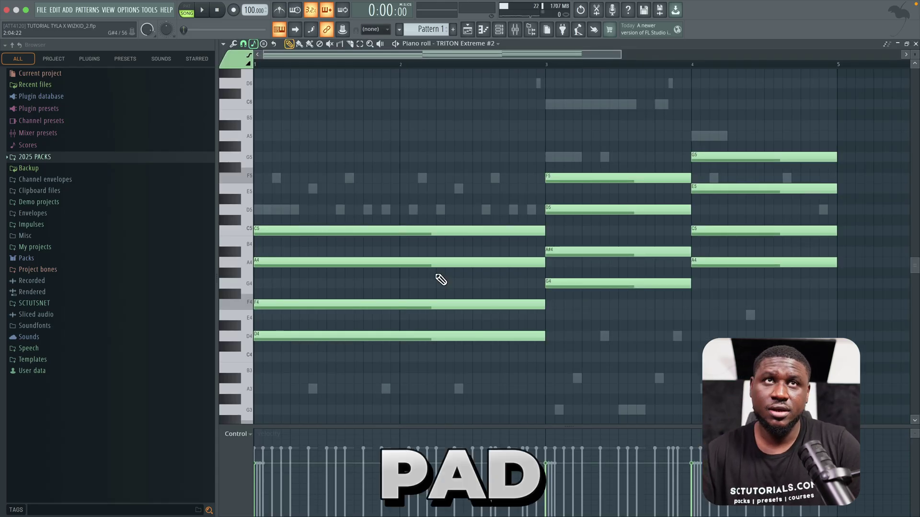
{"action": "key", "text": "ctrl+Up"}
{"action": "left_click_drag", "start_coordinate": [421, 163], "coordinate": [536, 386]}
{"action": "key", "text": "space"}
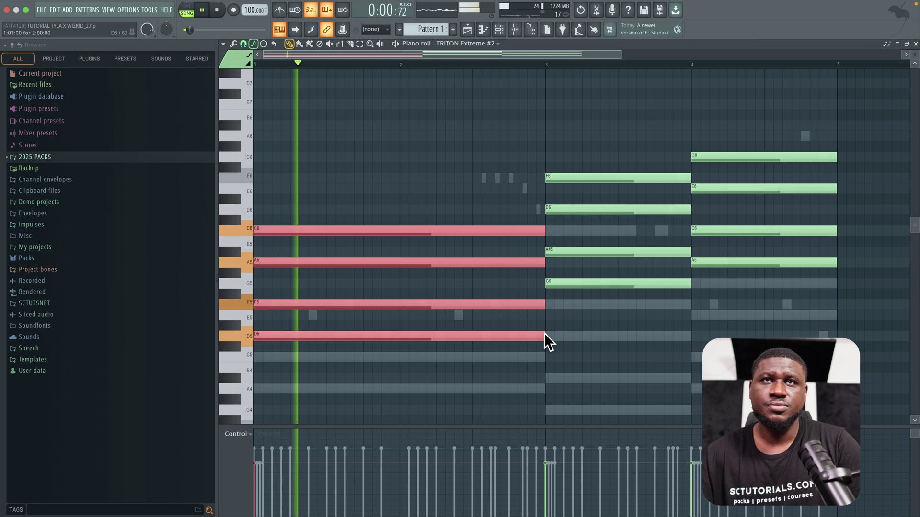
{"action": "key", "text": "space"}
{"action": "key", "text": "ctrl+Up"}
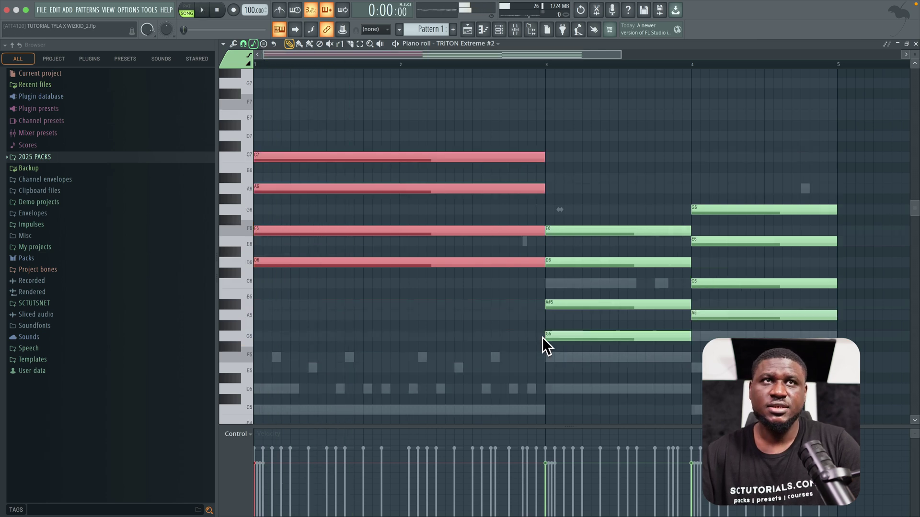
{"action": "key", "text": "ctrl+z"}
Deselect the notes, raise all the TRITON Extreme #2 pad chords by another octave, and play them back.
{"action": "key", "text": "ctrl+d"}
{"action": "key", "text": "ctrl+Up"}
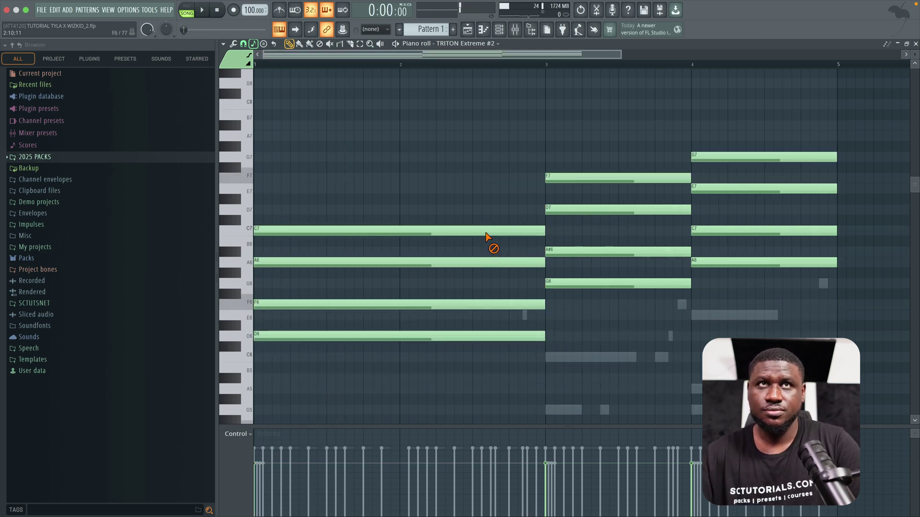
{"action": "key", "text": "space"}
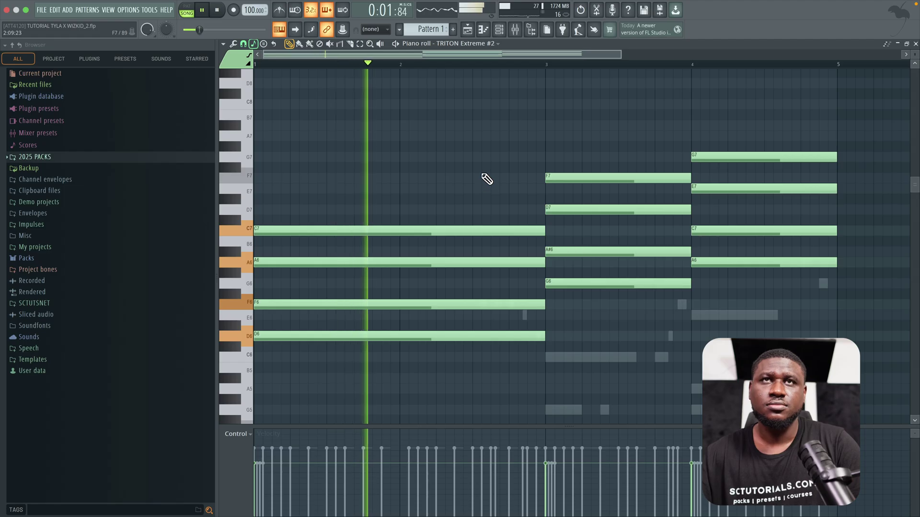
{"action": "key", "text": "space"}
Lower the TRITON Extreme #2 channel volume to about 38% while the beat plays.
{"action": "left_click", "coordinate": [499, 30]}
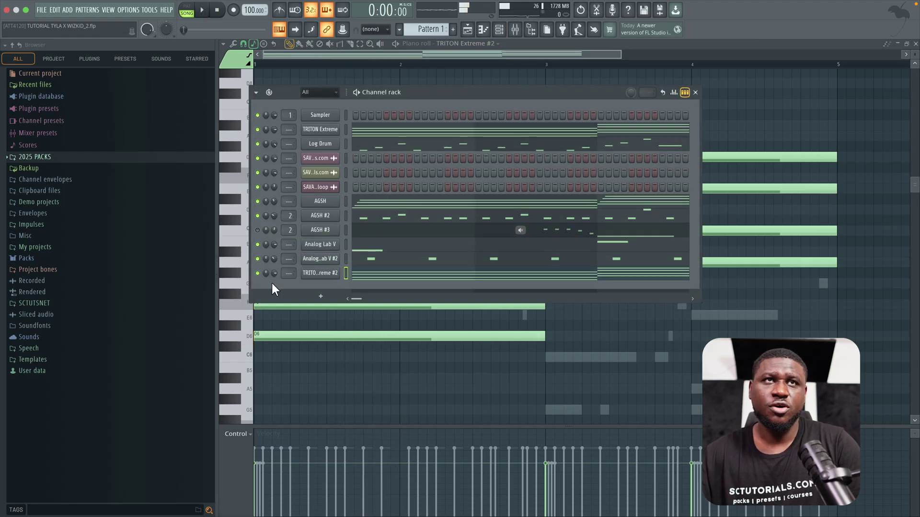
{"action": "key", "text": "space"}
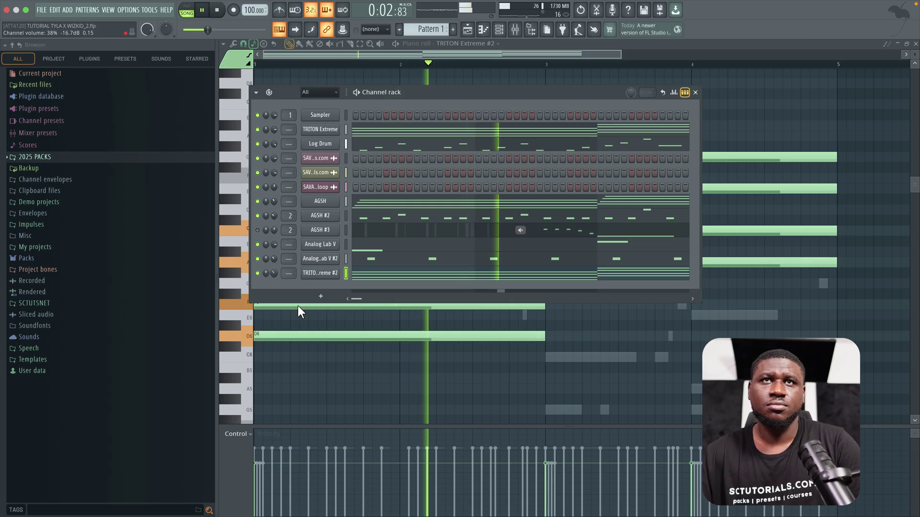
{"action": "key", "text": "F6"}
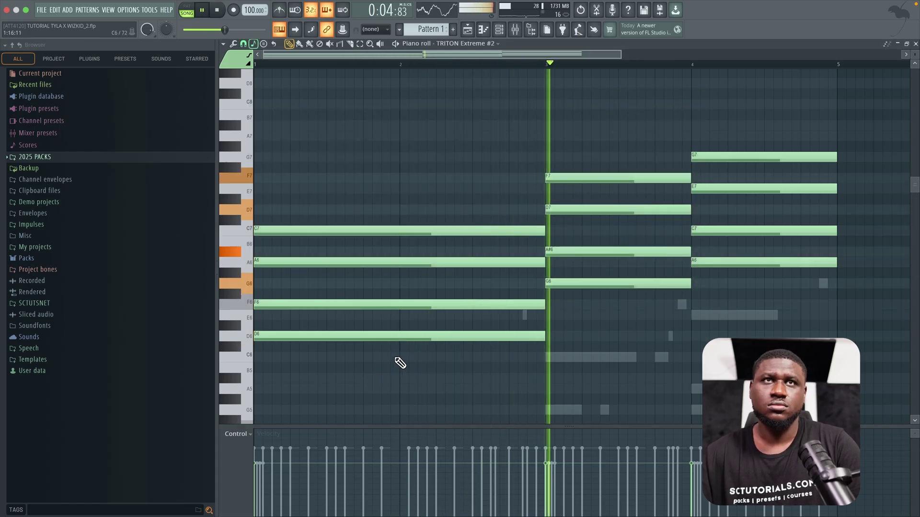
{"action": "key", "text": "space"}
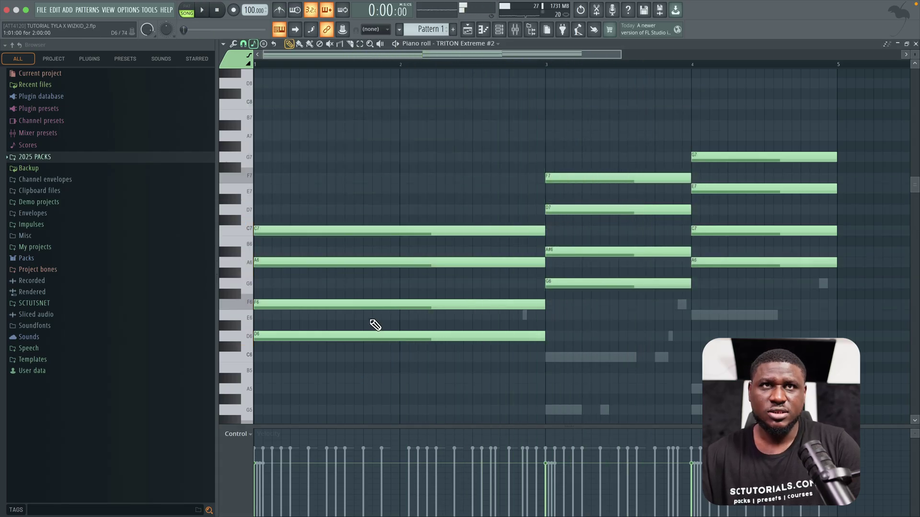
Spread the pad voicings by raising F6 in bars 1 and 2, A#6 in bar 3 and C7 in bar 4 one octave each.
{"action": "left_click_drag", "start_coordinate": [381, 290], "coordinate": [386, 309]}
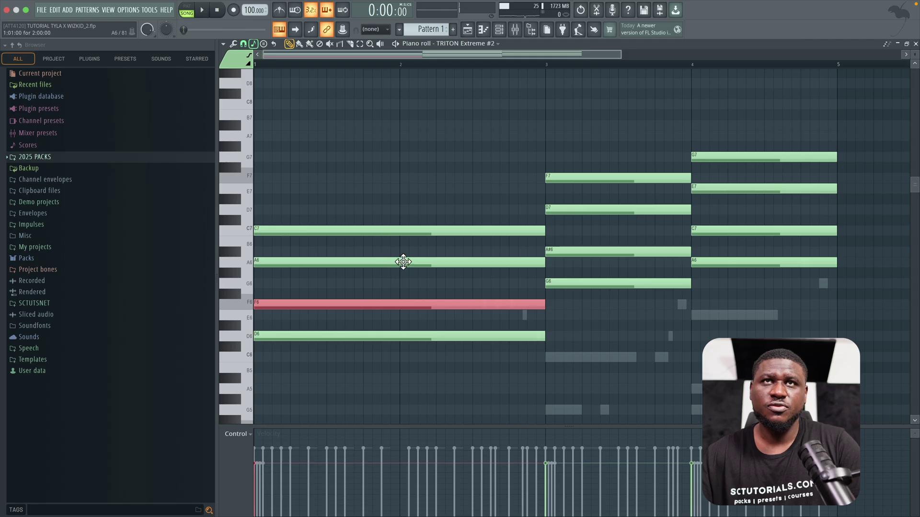
{"action": "key", "text": "ctrl+Up"}
{"action": "key", "text": "space"}
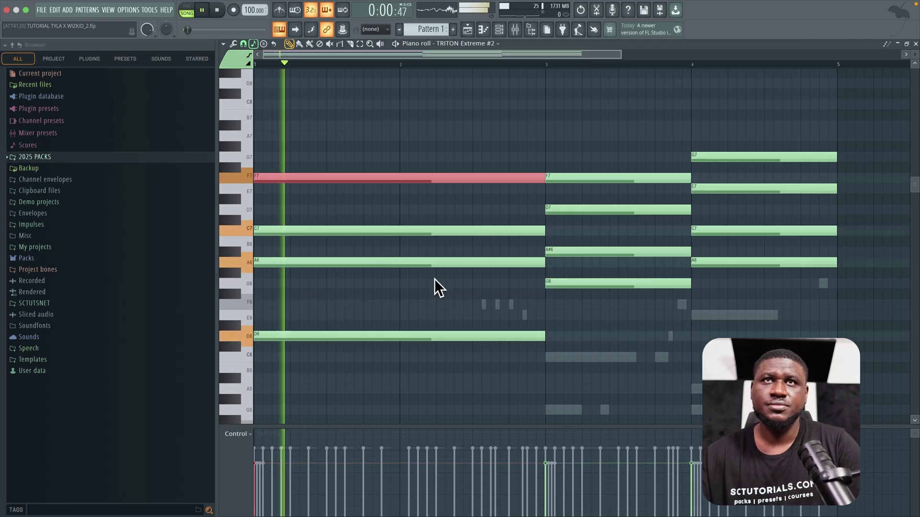
{"action": "left_click", "coordinate": [584, 253]}
{"action": "key", "text": "ctrl+Up"}
{"action": "scroll", "coordinate": [585, 252], "scroll_direction": "up", "scroll_amount": 1}
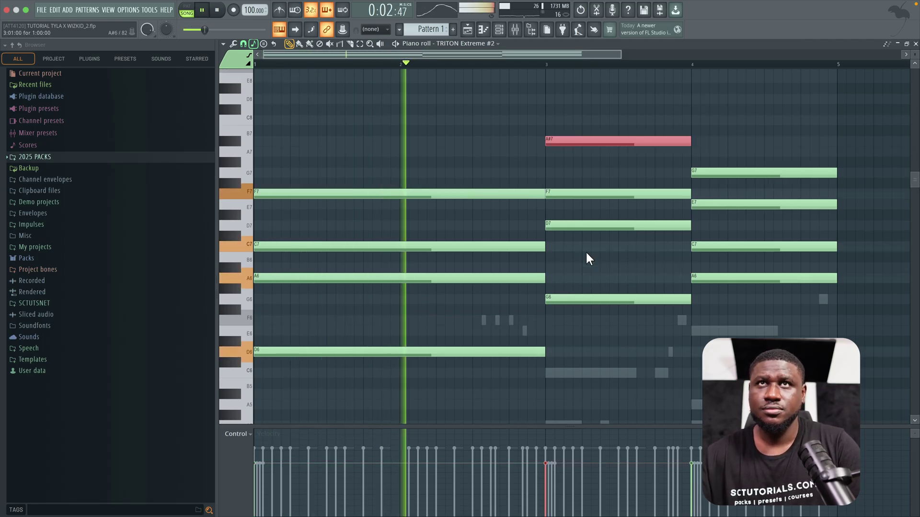
{"action": "left_click", "coordinate": [717, 245]}
{"action": "key", "text": "ctrl+Up"}
{"action": "scroll", "coordinate": [716, 257], "scroll_direction": "up", "scroll_amount": 1}
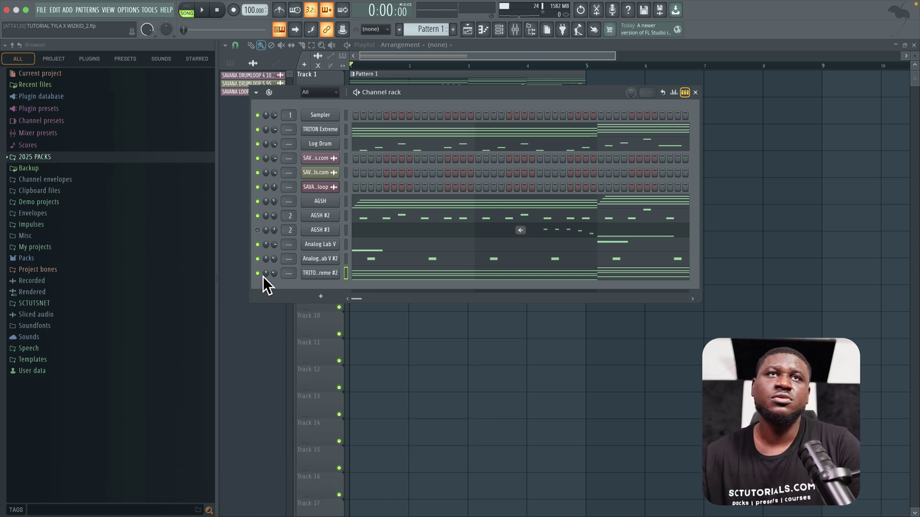
Mute the Log Drum channel and audition 808 samples from the 808 Kit in the 2025 PACKS folder.
{"action": "left_click", "coordinate": [258, 144]}
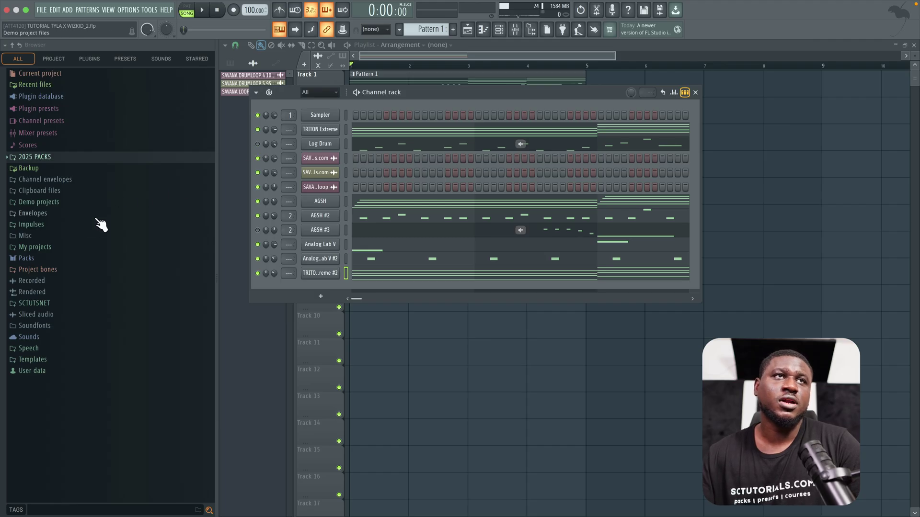
{"action": "left_click", "coordinate": [49, 164]}
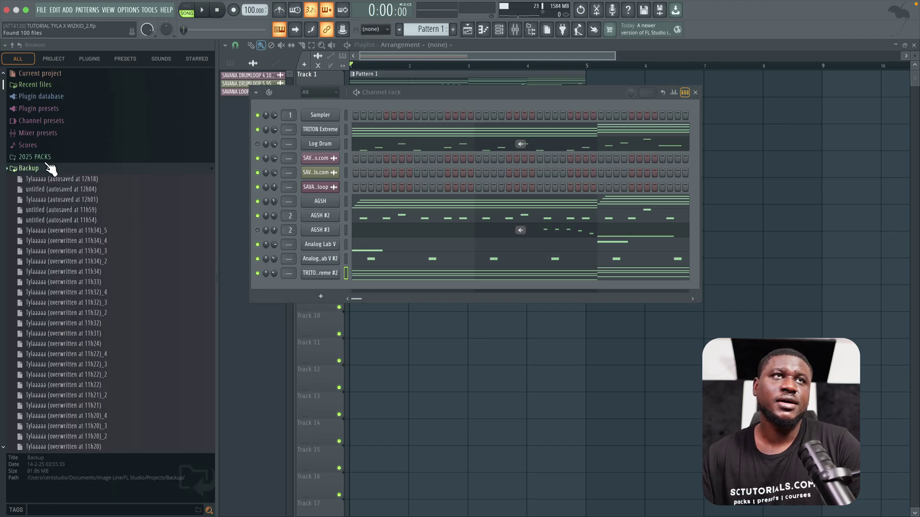
{"action": "left_click", "coordinate": [67, 223]}
{"action": "left_click", "coordinate": [68, 213]}
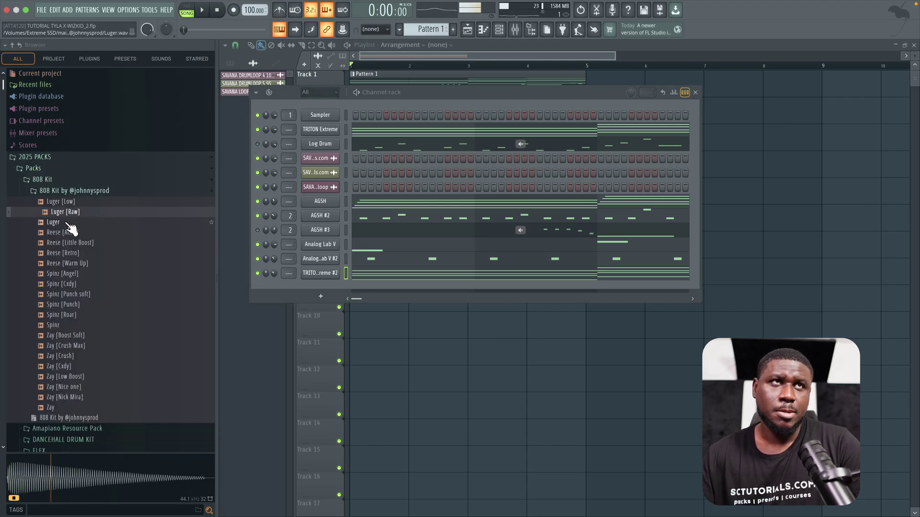
{"action": "left_click", "coordinate": [56, 223]}
{"action": "left_click", "coordinate": [67, 263]}
{"action": "left_click", "coordinate": [76, 314]}
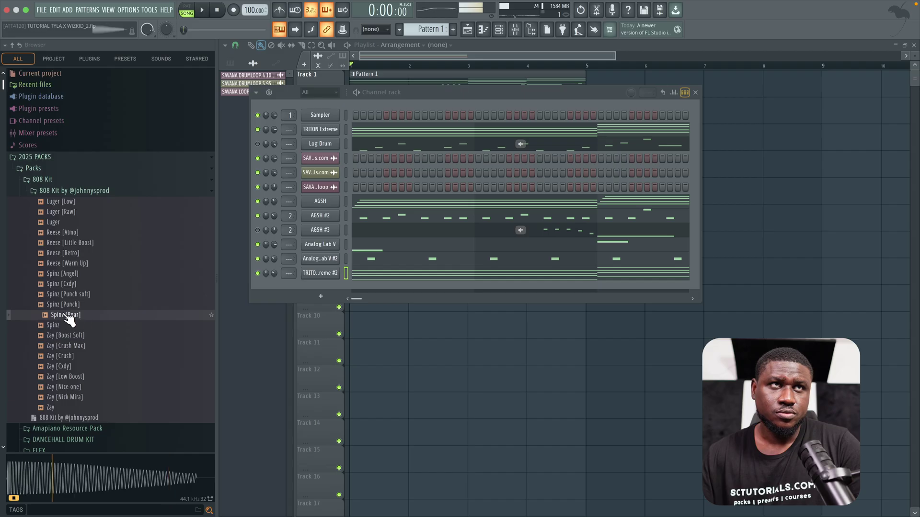
Add the Spinz [Roar] sample as a new channel below TRITON Extreme #2 and open its settings.
{"action": "left_click_drag", "start_coordinate": [72, 319], "coordinate": [187, 308]}
{"action": "left_click_drag", "start_coordinate": [309, 284], "coordinate": [318, 287]}
{"action": "left_click", "coordinate": [320, 288]}
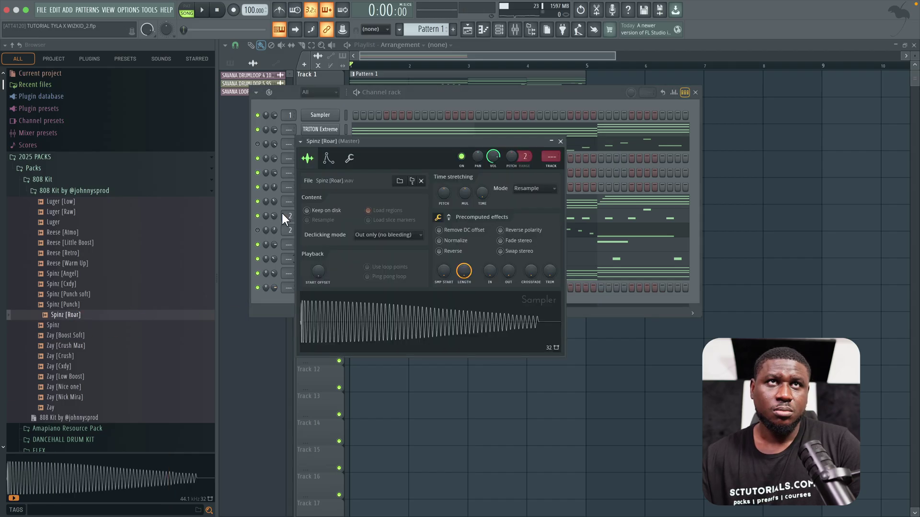
Enable the volume envelope on Spinz [Roar] and adjust it to a very short attack while auditioning the 808.
{"action": "left_click", "coordinate": [331, 163]}
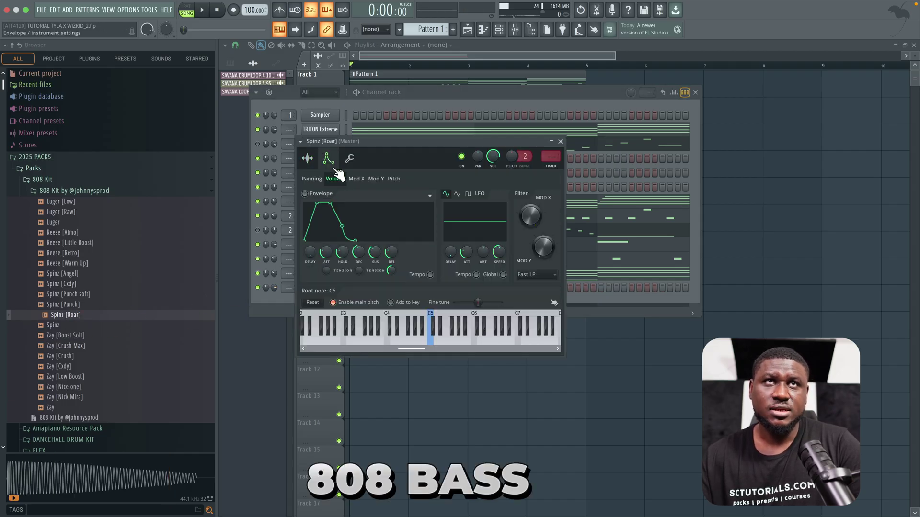
{"action": "left_click_drag", "start_coordinate": [325, 253], "coordinate": [326, 276]}
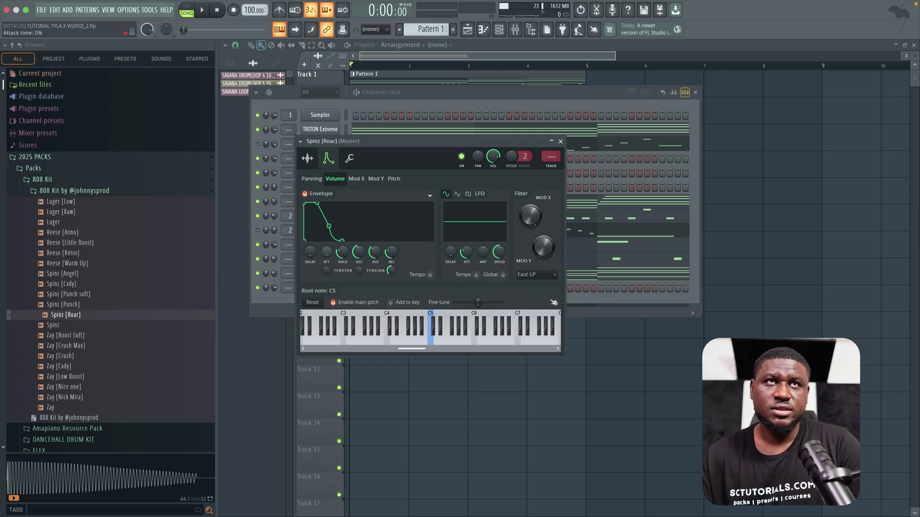
{"action": "left_click", "coordinate": [315, 159]}
{"action": "left_click", "coordinate": [327, 160]}
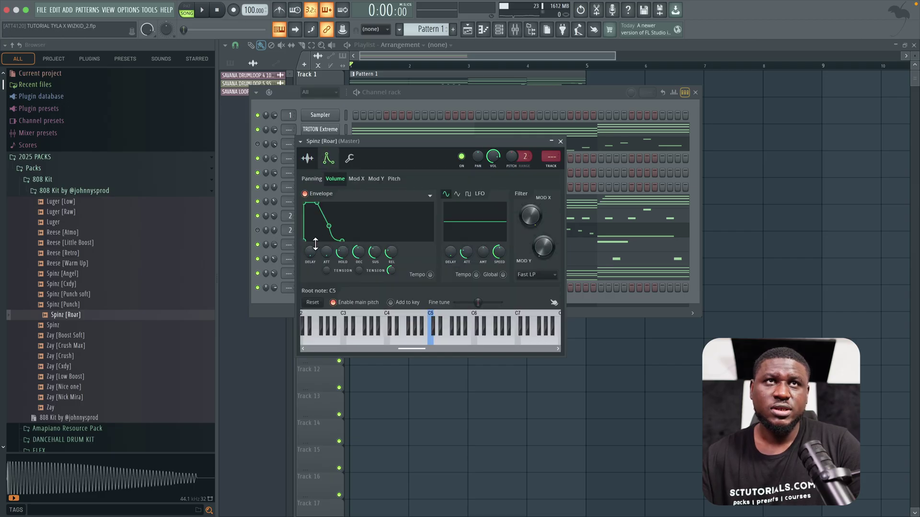
{"action": "left_click_drag", "start_coordinate": [326, 252], "coordinate": [325, 247]}
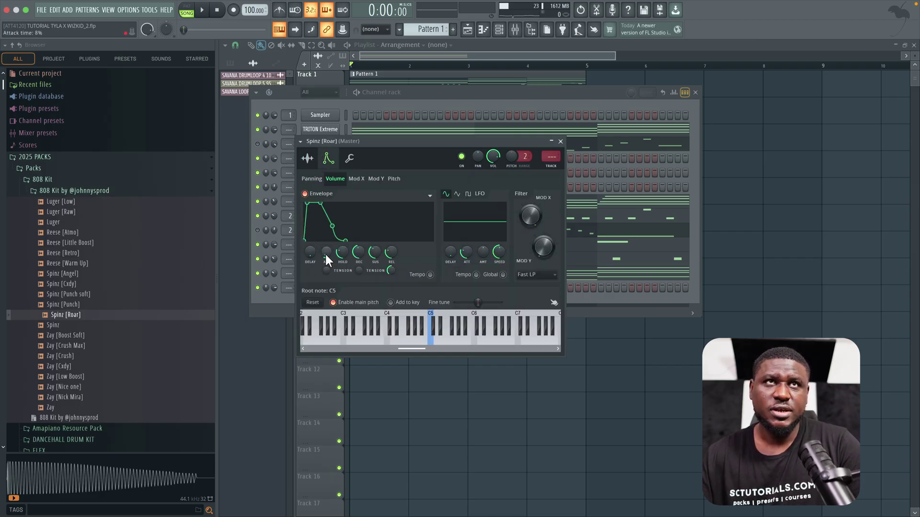
{"action": "key", "text": "r"}
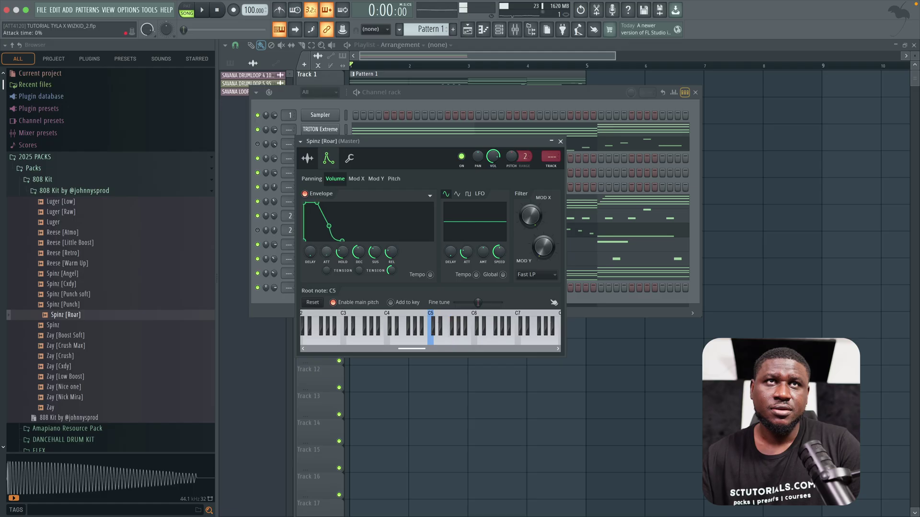
{"action": "key", "text": "r"}
{"action": "key", "text": "r"}
{"action": "mouse_move", "coordinate": [326, 252]}
{"action": "left_mouse_down"}
{"action": "mouse_move", "coordinate": [326, 241]}
{"action": "mouse_move", "coordinate": [327, 261]}
{"action": "left_mouse_up"}
{"action": "key", "text": "r"}
{"action": "key", "text": "r"}
{"action": "key", "text": "r"}
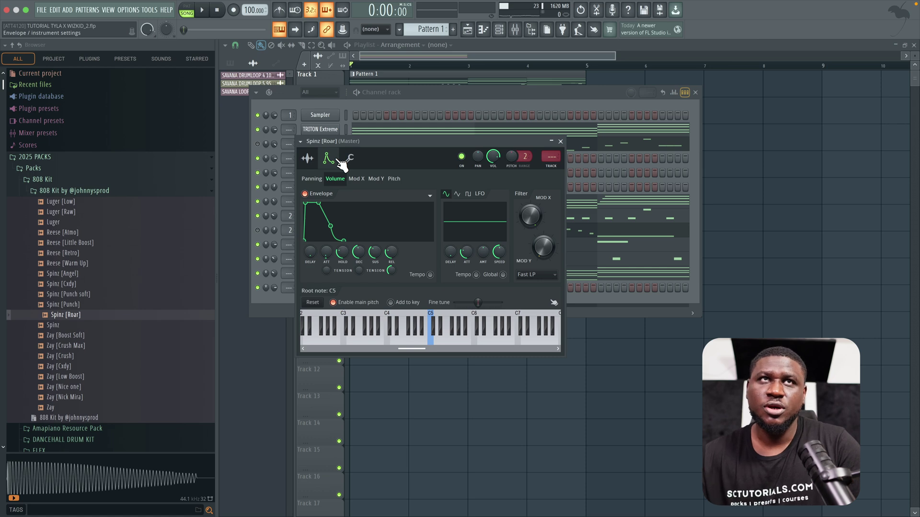
Open the Spinz [Roar] piano roll, audition D5, and place a two-step D5 note on step 2 of bar 1.
{"action": "key", "text": "F7"}
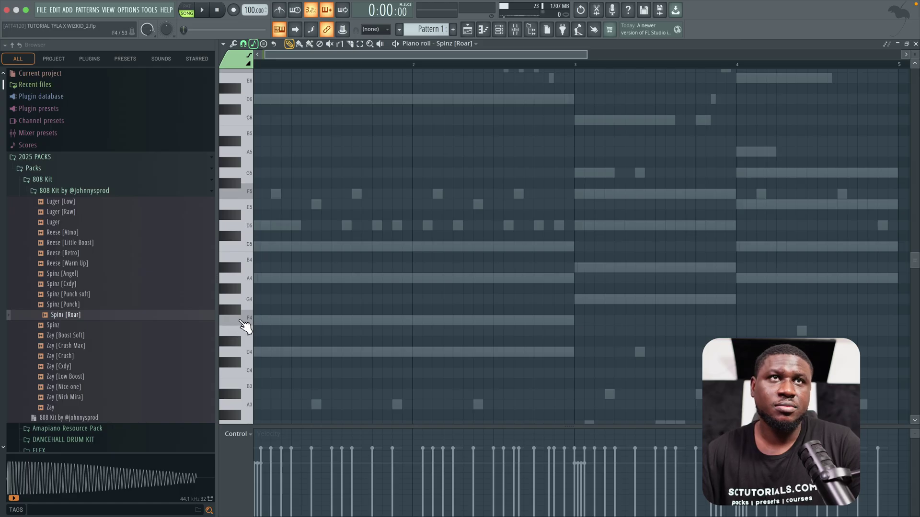
{"action": "left_click", "coordinate": [254, 225]}
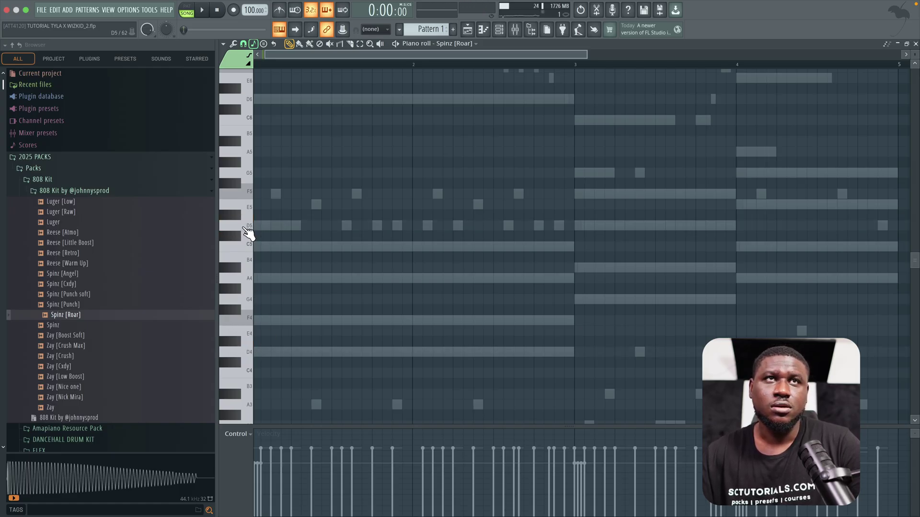
{"action": "left_click", "coordinate": [245, 227]}
{"action": "left_click", "coordinate": [249, 224]}
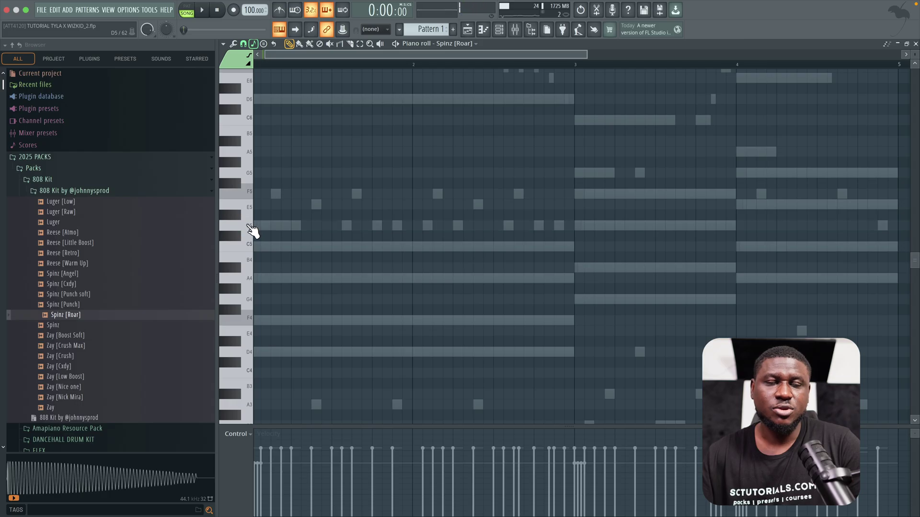
{"action": "scroll", "coordinate": [254, 228], "scroll_direction": "up", "scroll_amount": 3}
{"action": "left_click", "coordinate": [278, 224]}
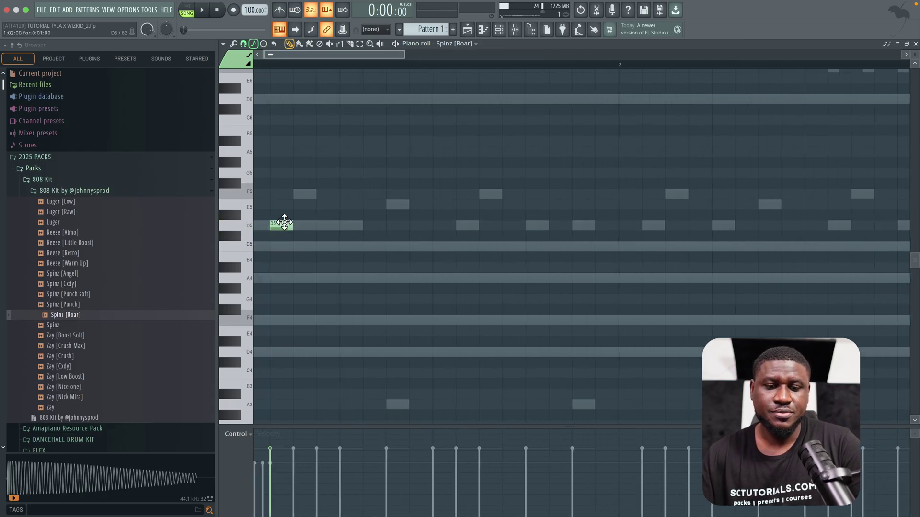
{"action": "key", "text": "space"}
{"action": "key", "text": "space"}
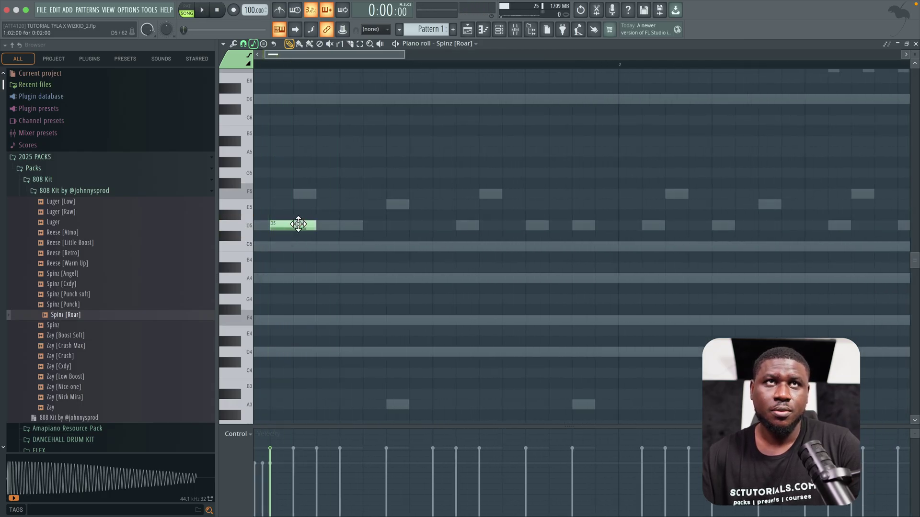
Place a second two-step D5 note on step 5 of bar 1 and play the 808 briefly.
{"action": "left_click", "coordinate": [298, 224]}
{"action": "left_click", "coordinate": [337, 224]}
{"action": "key", "text": "space"}
{"action": "key", "text": "space"}
Add a one-step A5 slide note above the second D5 on step 5 of bar 1 and play the result.
{"action": "scroll", "coordinate": [326, 280], "scroll_direction": "down", "scroll_amount": 3}
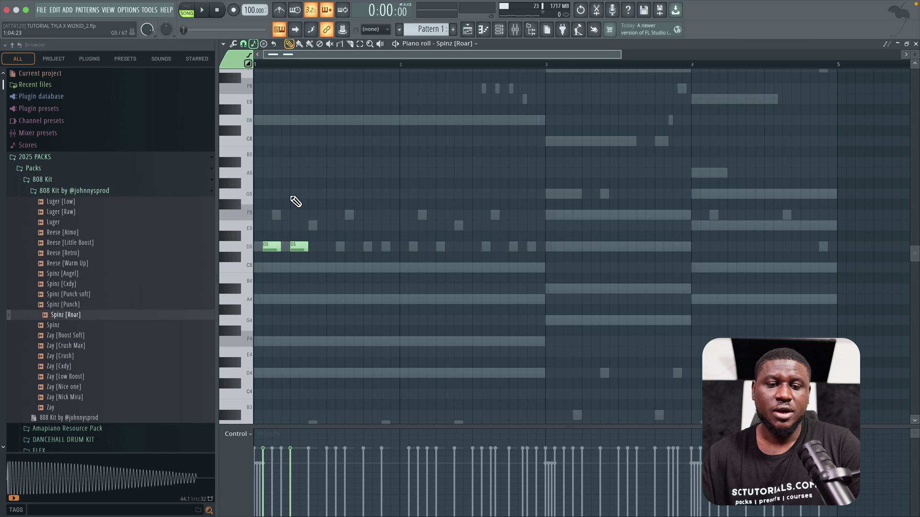
{"action": "left_click", "coordinate": [299, 173]}
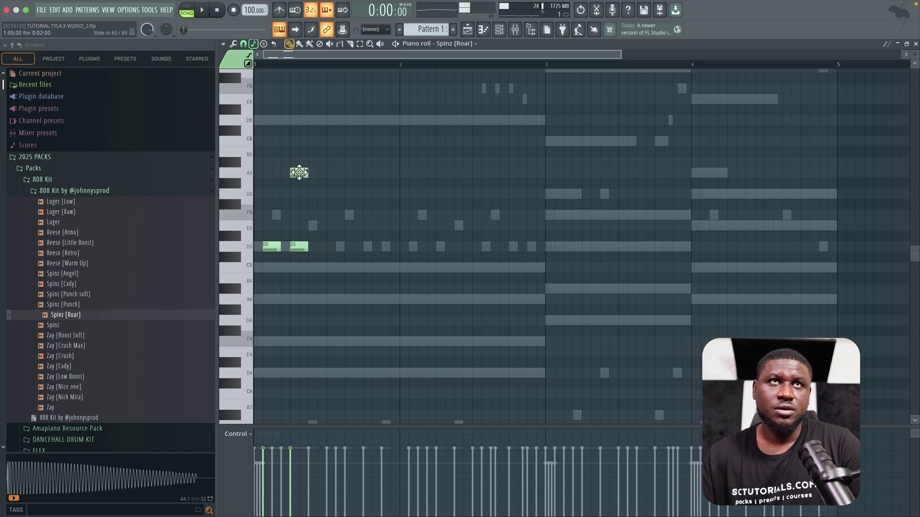
{"action": "key", "text": "space"}
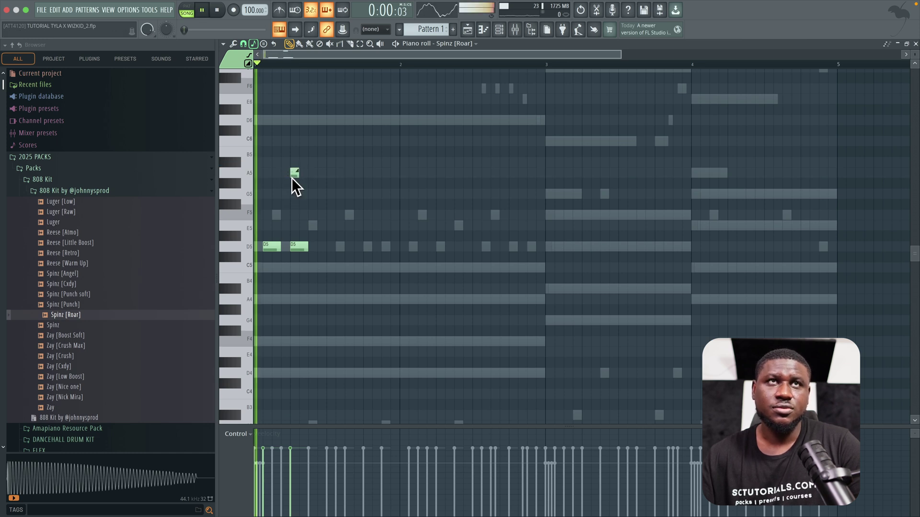
{"action": "key", "text": "space"}
{"action": "key", "text": "space"}
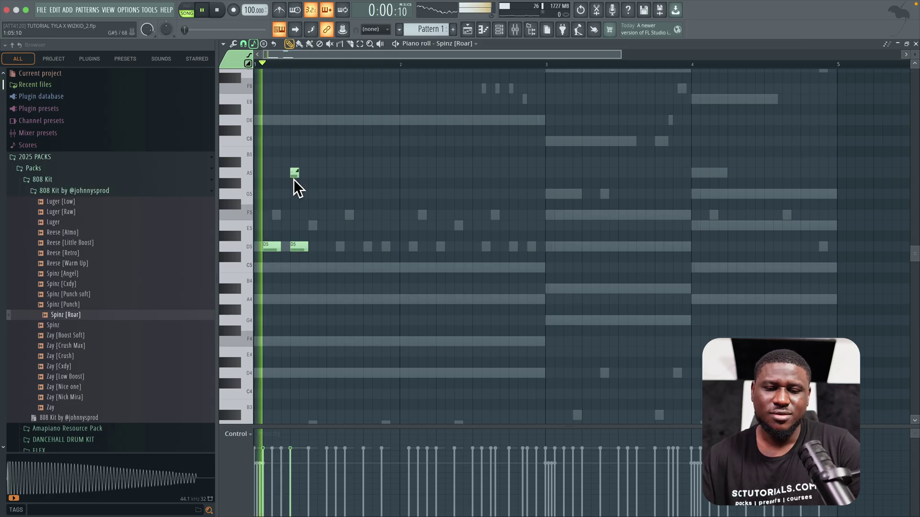
{"action": "key", "text": "space"}
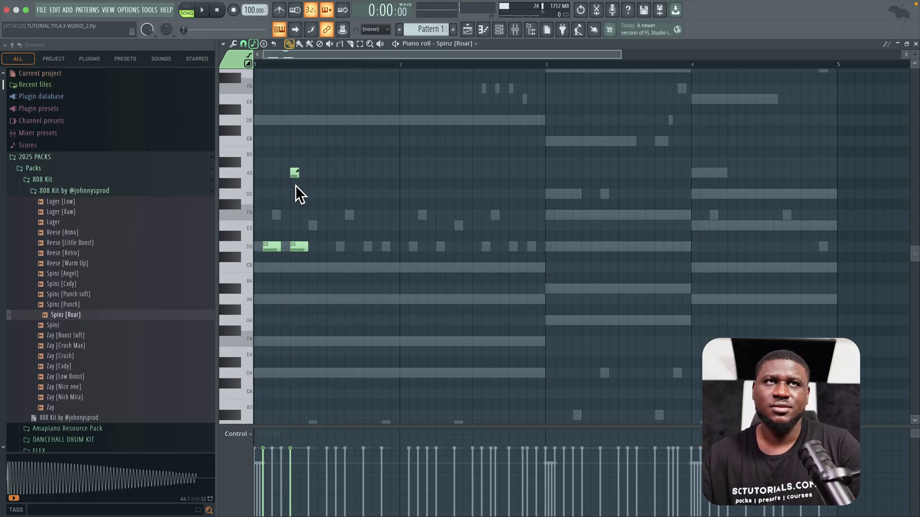
Play the 808 notes with the beat several times to check the slide and the bass rhythm.
{"action": "key", "text": "space"}
{"action": "key", "text": "space"}
{"action": "scroll", "coordinate": [242, 235], "scroll_direction": "up", "scroll_amount": 2}
{"action": "key", "text": "space"}
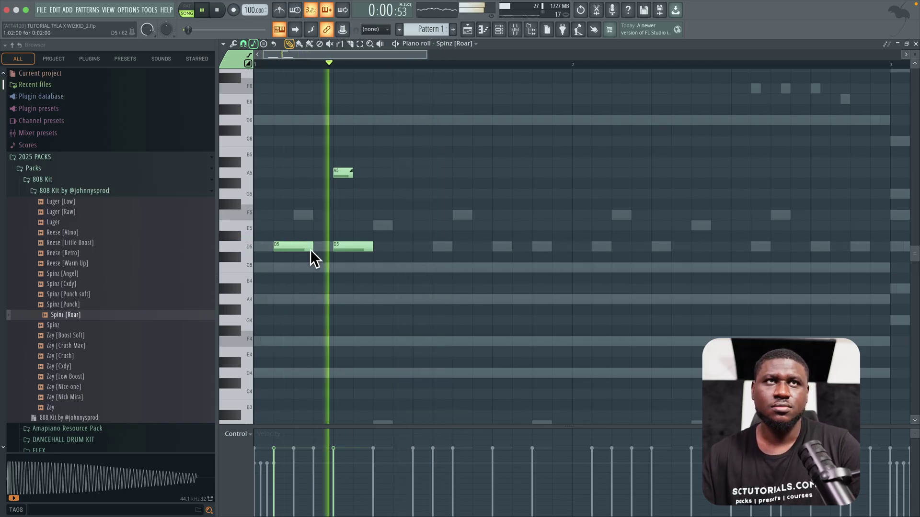
{"action": "key", "text": "space"}
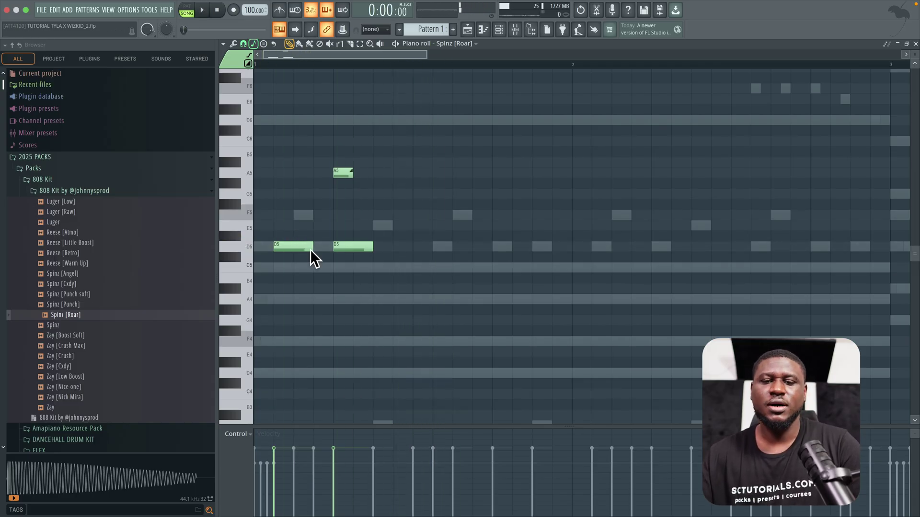
{"action": "key", "text": "space"}
{"action": "scroll", "coordinate": [394, 259], "scroll_direction": "down", "scroll_amount": 2}
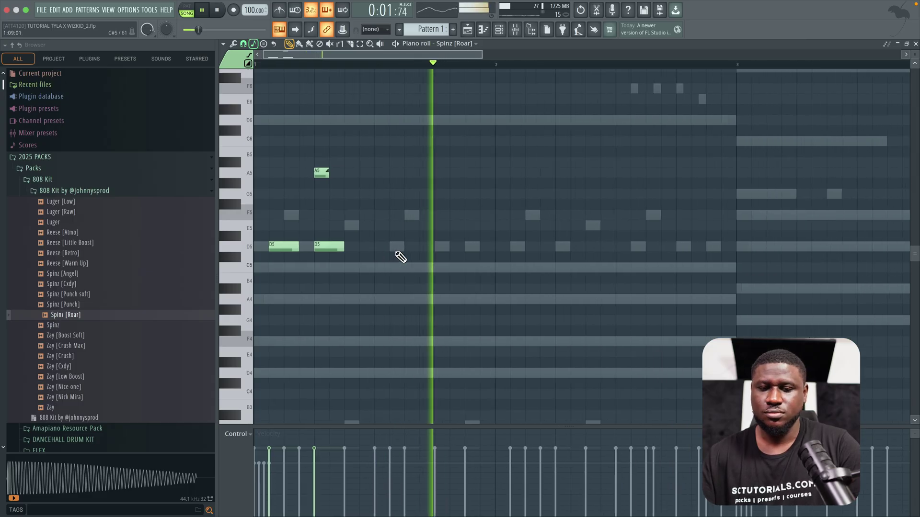
Copy bar 1's three 808 notes into bars 2, 3 and 4, and transpose bar 3's two long notes to G5.
{"action": "scroll", "coordinate": [395, 253], "scroll_direction": "down", "scroll_amount": 1}
{"action": "left_click_drag", "start_coordinate": [405, 126], "coordinate": [515, 245]}
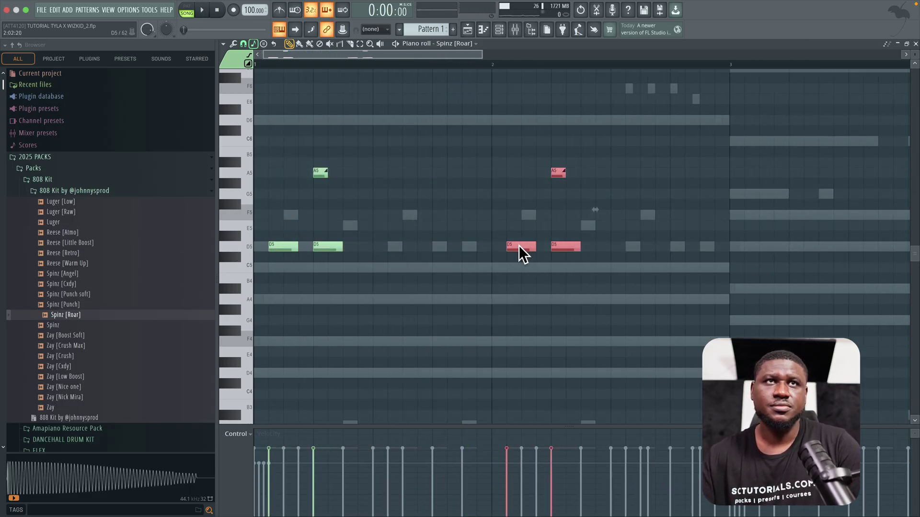
{"action": "scroll", "coordinate": [515, 260], "scroll_direction": "down", "scroll_amount": 2}
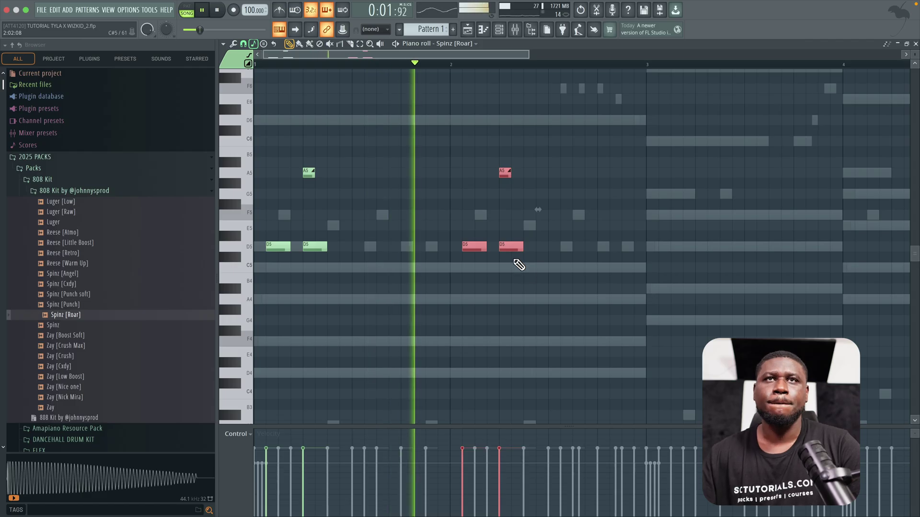
{"action": "scroll", "coordinate": [578, 277], "scroll_direction": "down", "scroll_amount": 2}
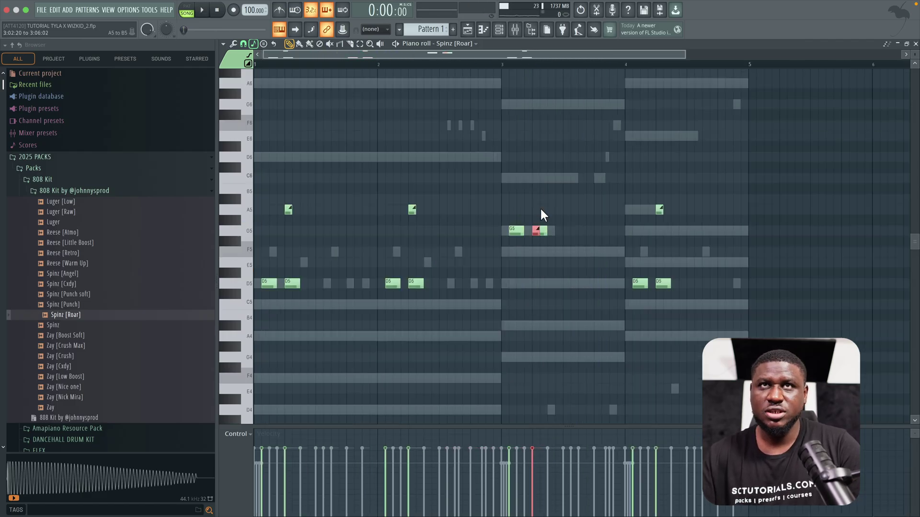
Lower the slide note in bar 3 to D5 and start playback of the 808 pattern.
{"action": "key", "text": "shift+Down"}
{"action": "key", "text": "shift+Down"}
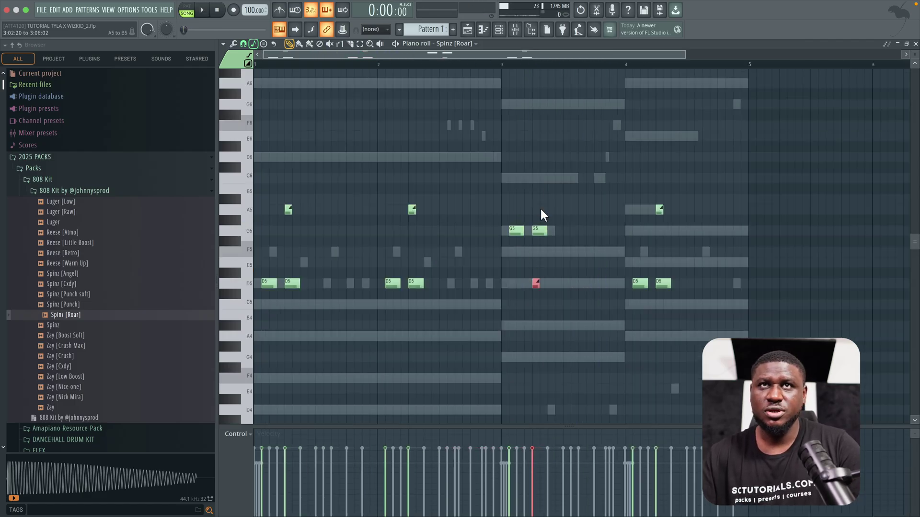
{"action": "key", "text": "space"}
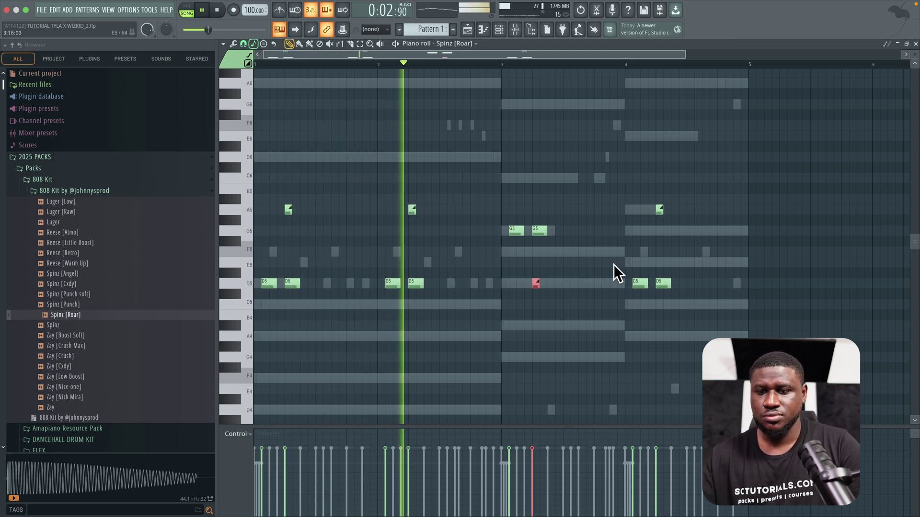
Raise bar 4's two long 808 notes to A5, put its slide note on D5, and play the result.
{"action": "left_click_drag", "start_coordinate": [612, 258], "coordinate": [684, 313]}
{"action": "key", "text": "shift+Up"}
{"action": "key", "text": "shift+Up"}
{"action": "key", "text": "shift+Up"}
{"action": "key", "text": "shift+Up"}
{"action": "key", "text": "shift+Up"}
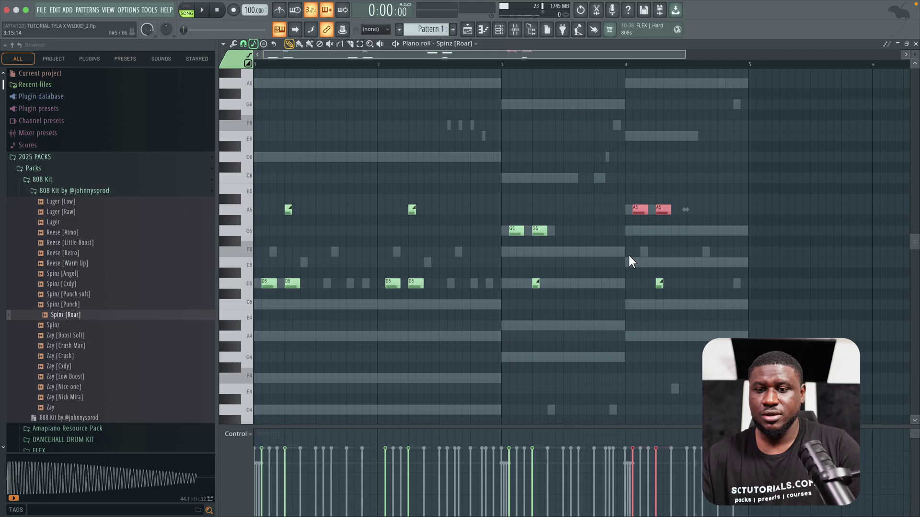
{"action": "key", "text": "space"}
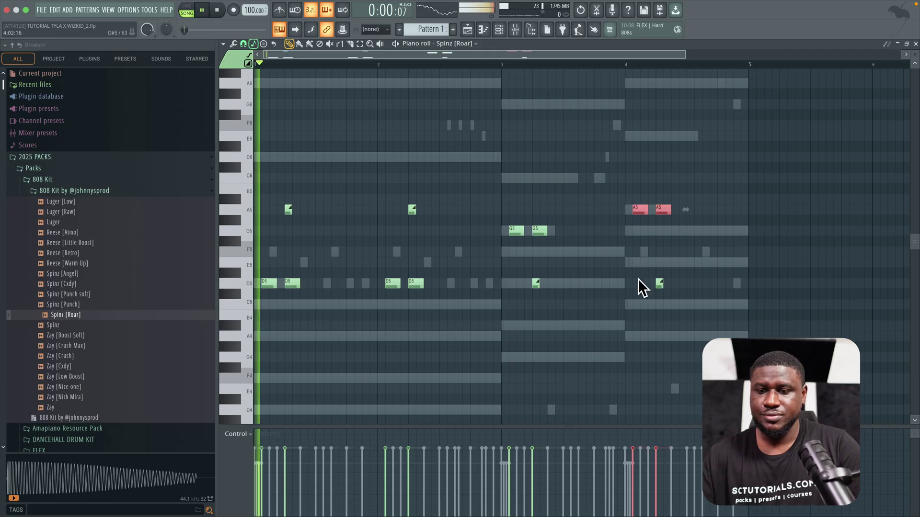
Raise bar 4's slide note to E5 and listen to the full four-bar 808 line.
{"action": "left_click_drag", "start_coordinate": [641, 269], "coordinate": [663, 294]}
{"action": "key", "text": "shift+Up"}
{"action": "key", "text": "shift+Up"}
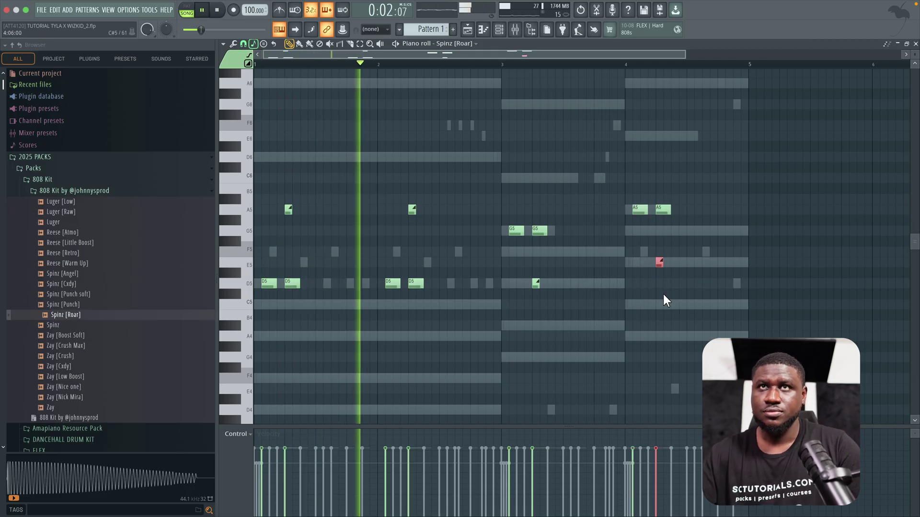
{"action": "key", "text": "ctrl+d"}
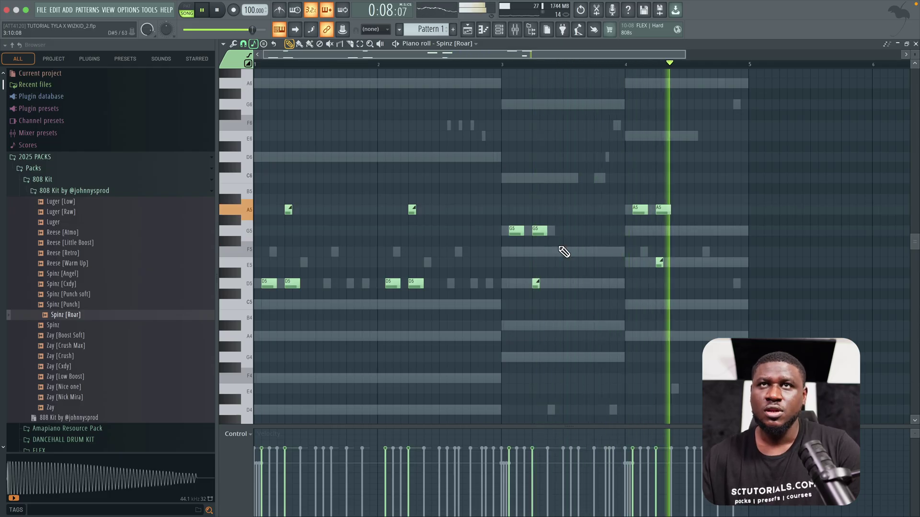
{"action": "key", "text": "space"}
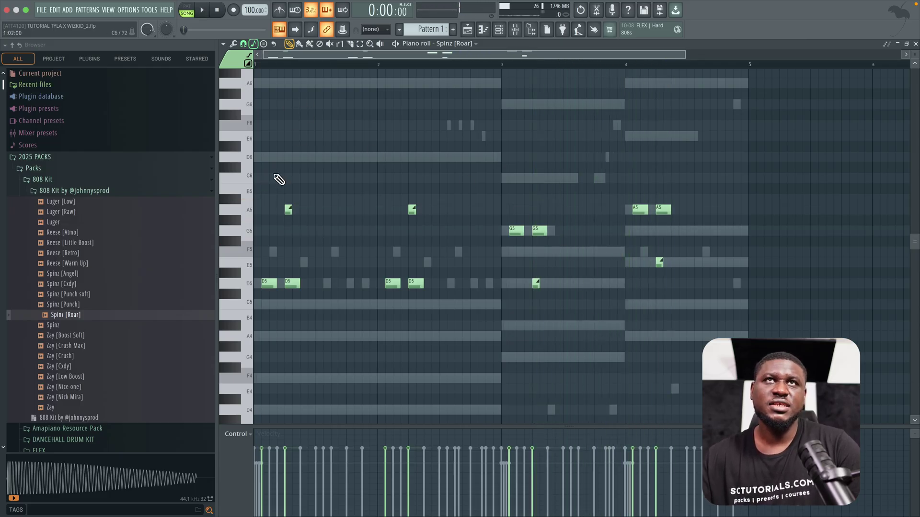
Solo the Spinz [Roar] channel in the channel rack and return to its piano roll.
{"action": "left_click", "coordinate": [499, 30]}
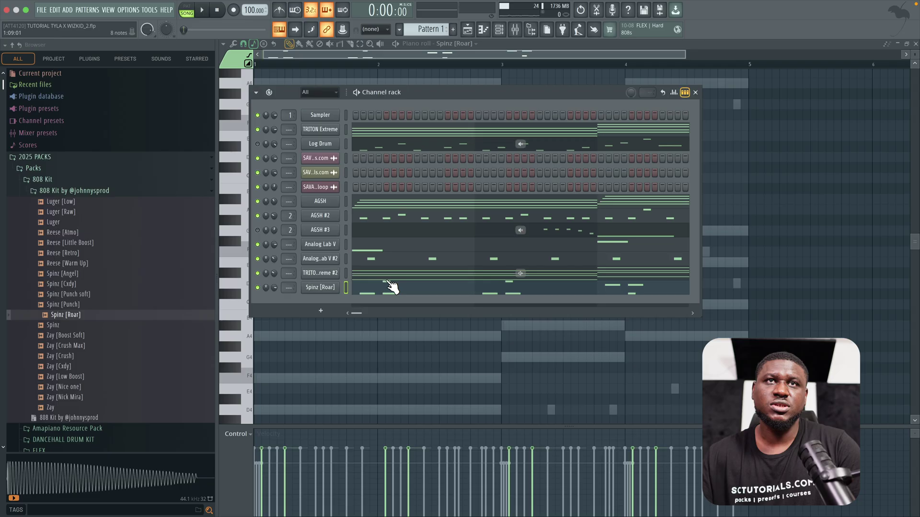
{"action": "right_click", "coordinate": [263, 289]}
{"action": "left_click", "coordinate": [263, 290]}
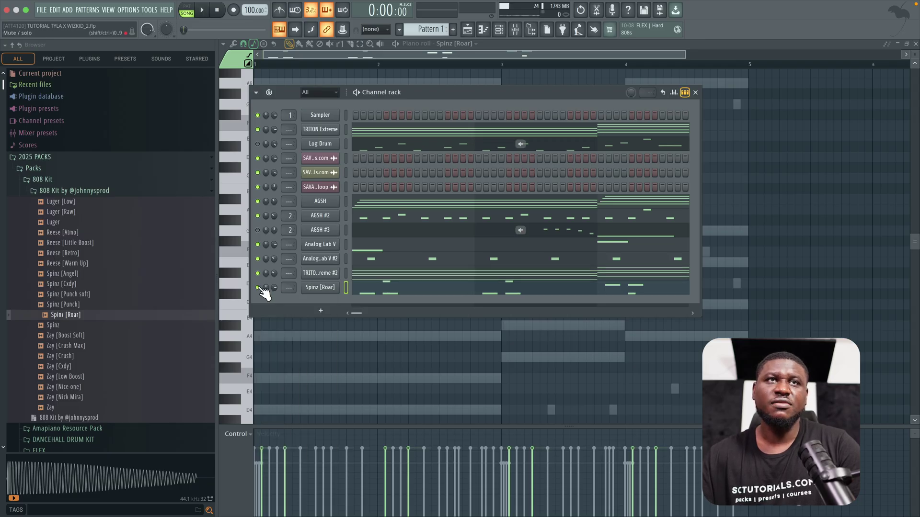
{"action": "right_click", "coordinate": [263, 293]}
{"action": "left_click", "coordinate": [279, 306]}
{"action": "right_click", "coordinate": [303, 323]}
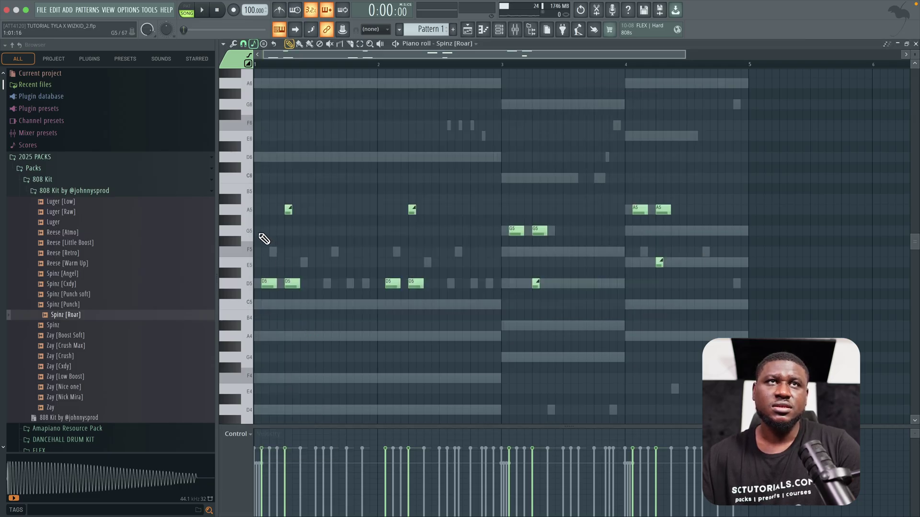
Highlight the slide notes across the bars and play the soloed 808 to check how the slides sound.
{"action": "scroll", "coordinate": [264, 238], "scroll_direction": "up", "scroll_amount": 2}
{"action": "left_click_drag", "start_coordinate": [284, 224], "coordinate": [522, 225]}
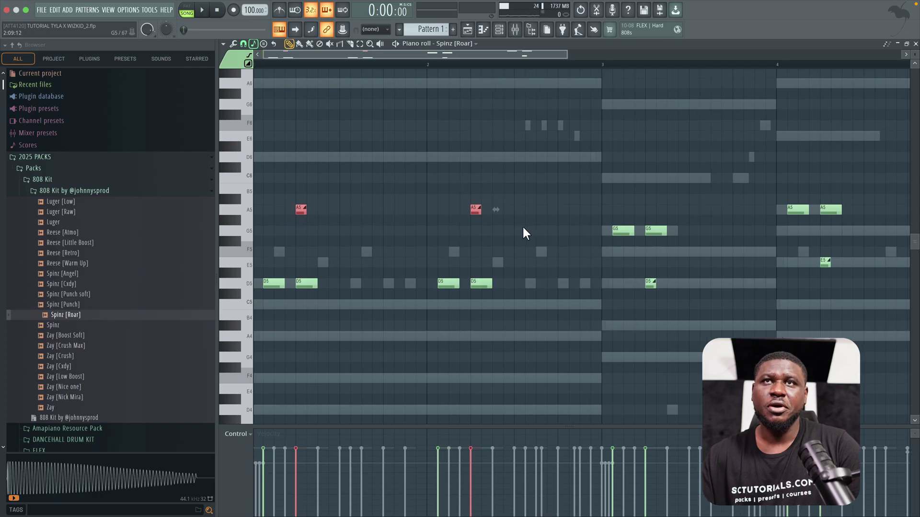
{"action": "scroll", "coordinate": [523, 225], "scroll_direction": "down", "scroll_amount": 1}
{"action": "left_click_drag", "start_coordinate": [578, 248], "coordinate": [809, 310]}
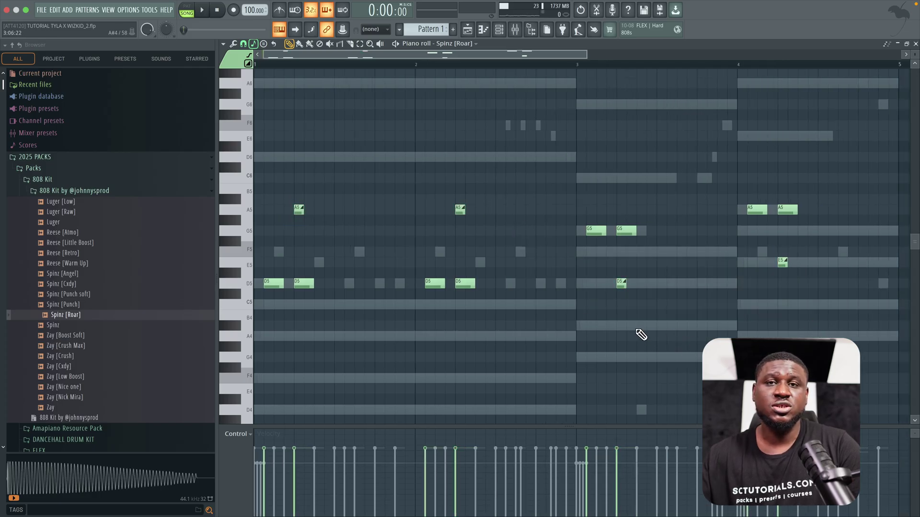
{"action": "key", "text": "space"}
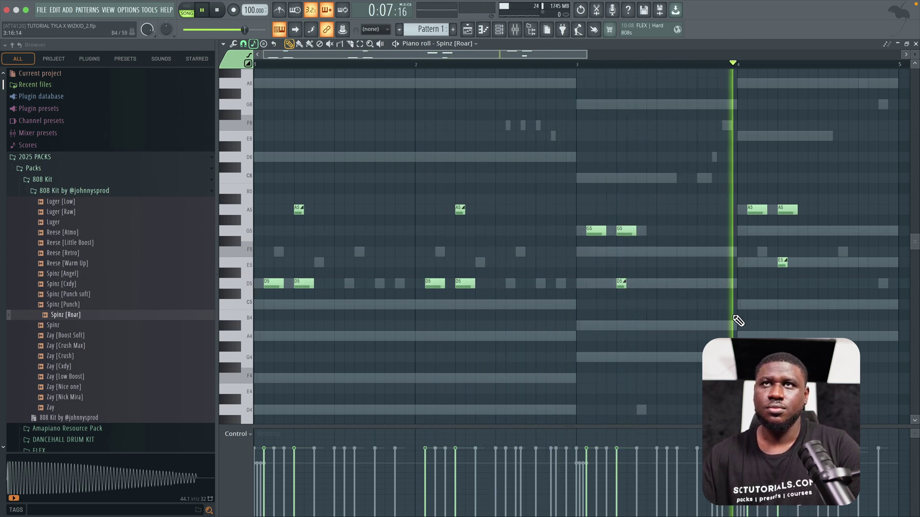
{"action": "key", "text": "space"}
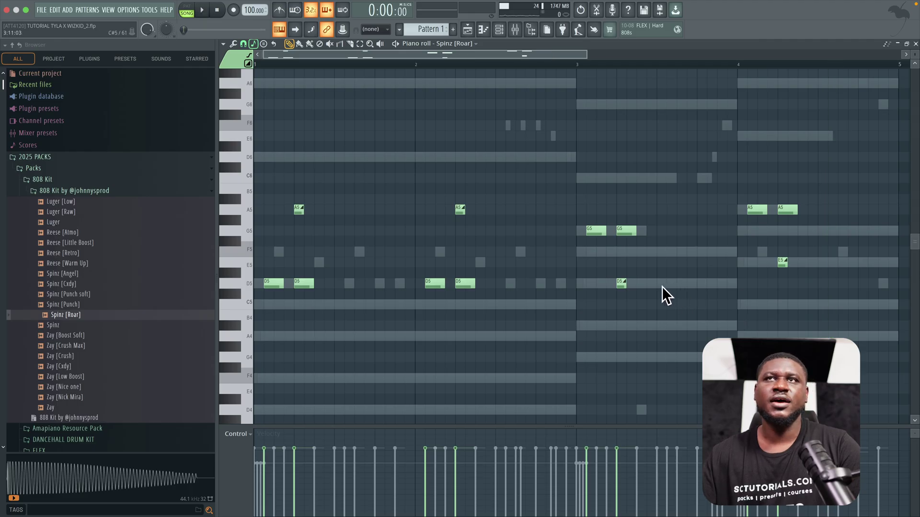
{"action": "scroll", "coordinate": [575, 273], "scroll_direction": "down", "scroll_amount": 1}
{"action": "left_click_drag", "start_coordinate": [551, 267], "coordinate": [759, 310]}
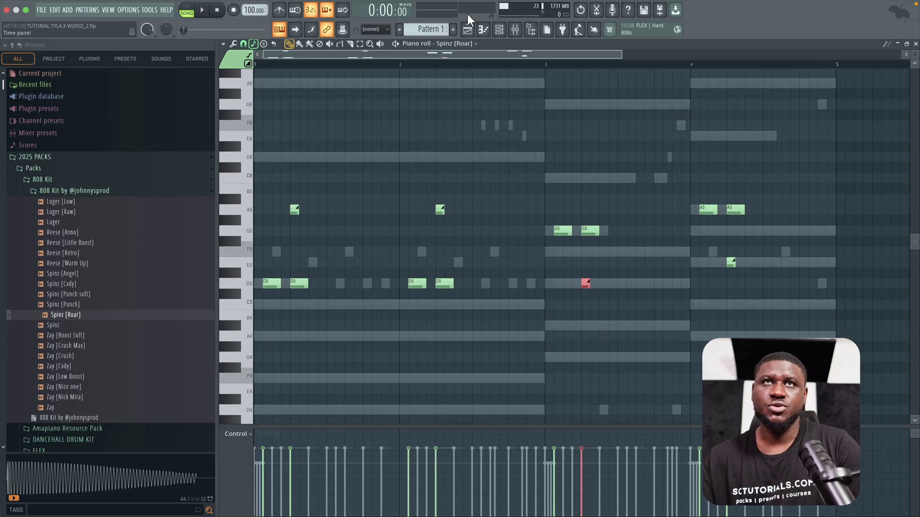
End the Spinz [Roar] solo, then mute the Log Drum and Spinz [Roar] channels while the rest stay active.
{"action": "left_click", "coordinate": [498, 31]}
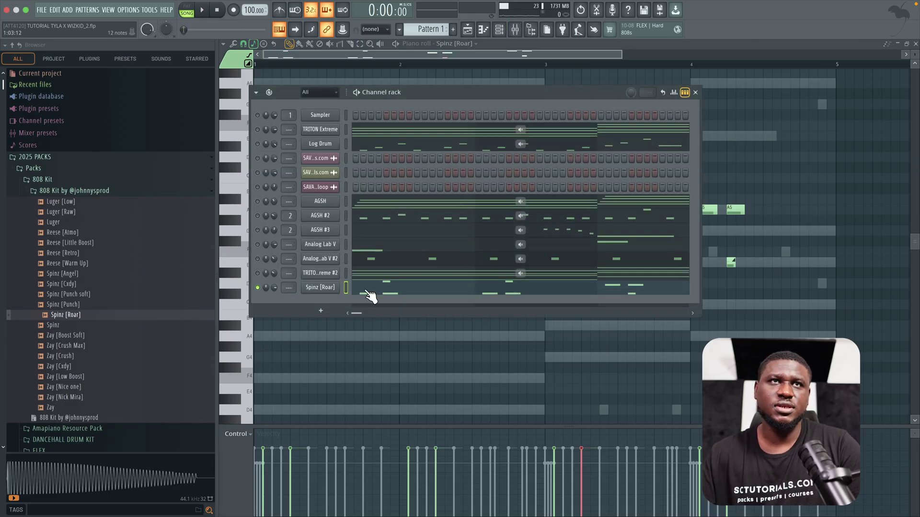
{"action": "right_click", "coordinate": [258, 288]}
{"action": "left_click", "coordinate": [279, 298]}
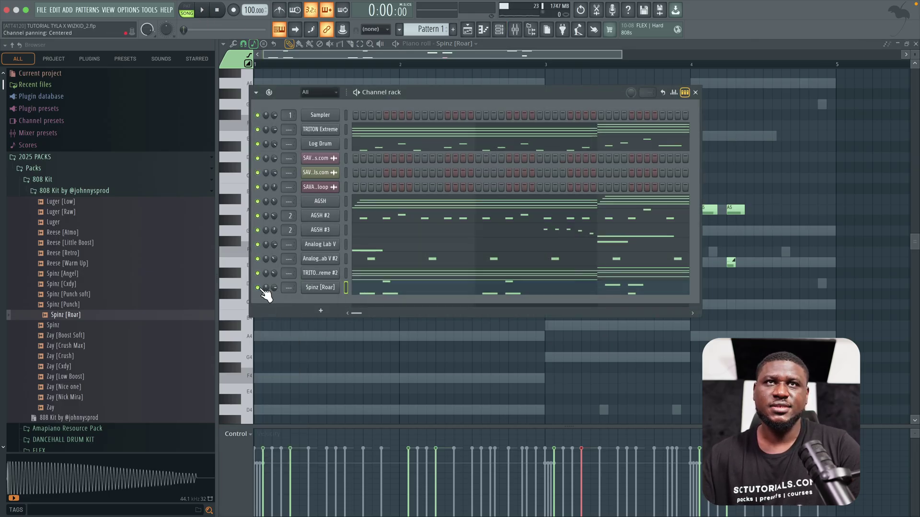
{"action": "left_click", "coordinate": [259, 289]}
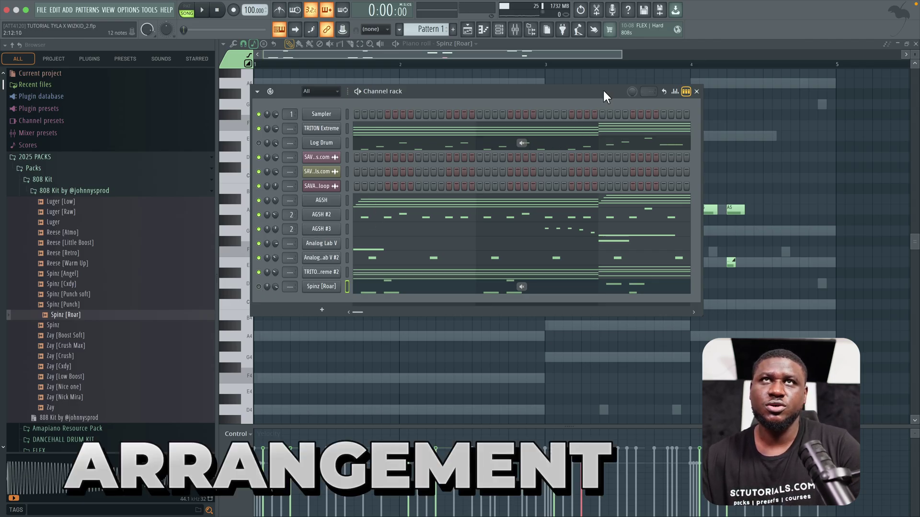
Rename the melodic channels below Sampler as CHORD, CHORD LAYER, GTR MELODY, GTR MELODY 2, AMBEINT, COUNTER and PAD, keeping the Log Drum name.
{"action": "right_click", "coordinate": [324, 134]}
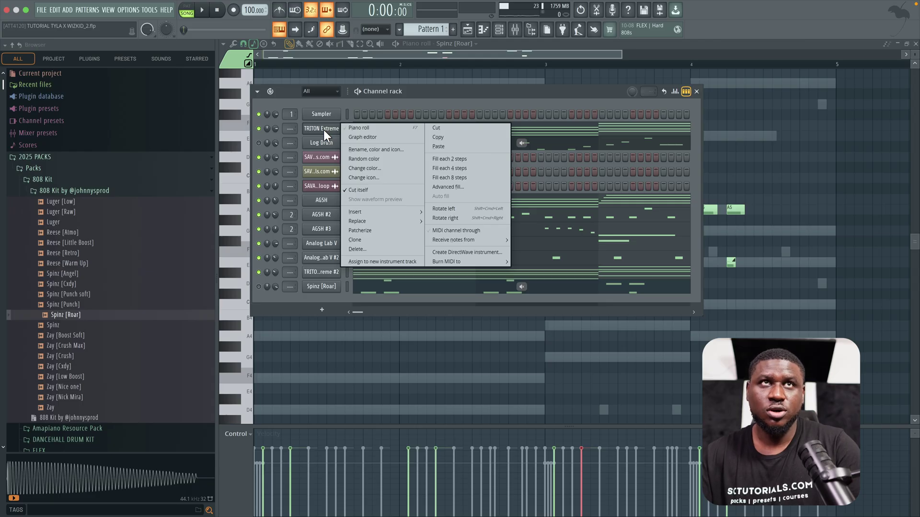
{"action": "key", "text": "F2"}
{"action": "type", "text": "CHORD"}
{"action": "key", "text": "Return"}
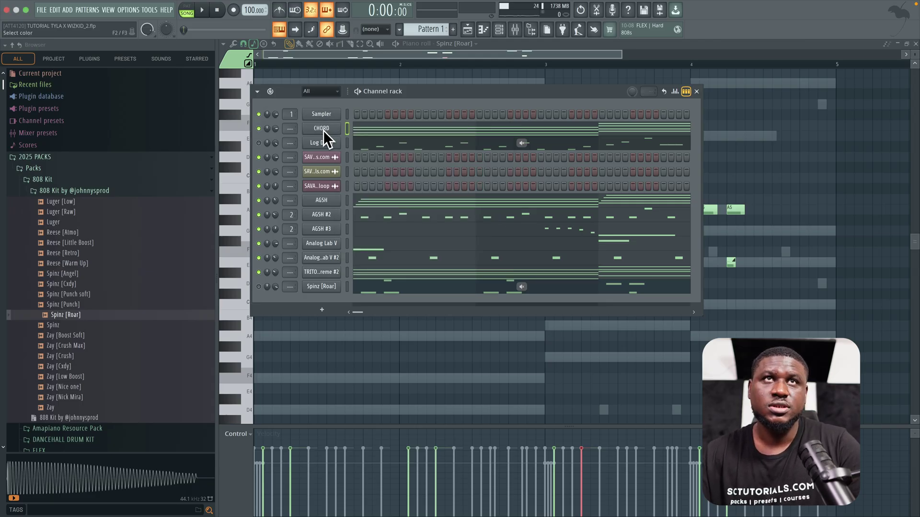
{"action": "right_click", "coordinate": [312, 145]}
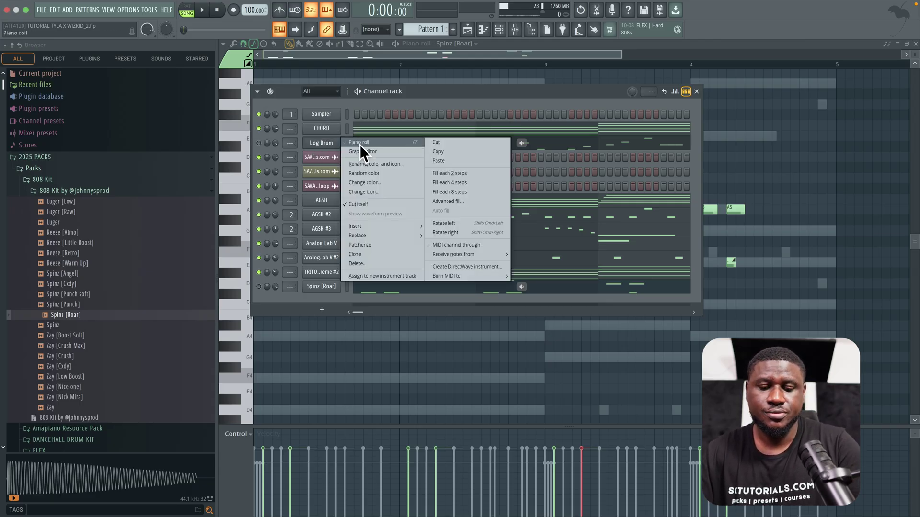
{"action": "key", "text": "F2"}
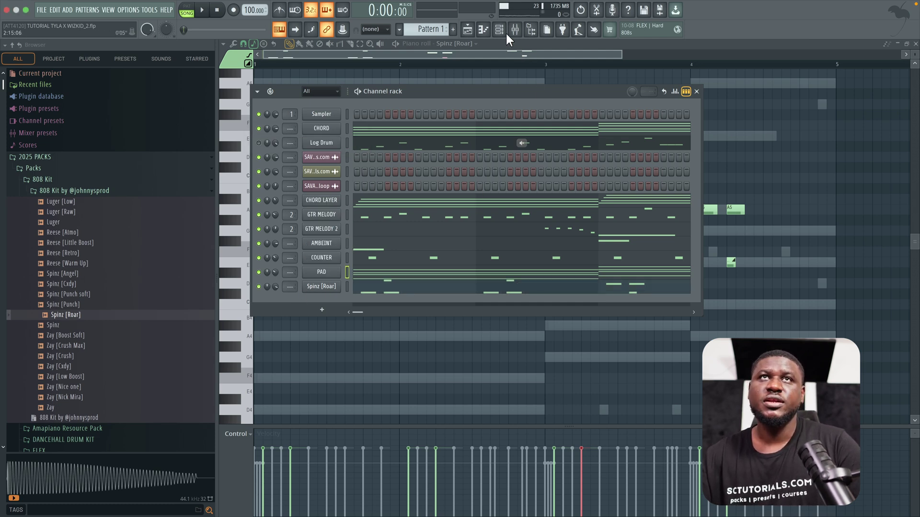
Open the playlist and split Pattern 1 into separate patterns by channel.
{"action": "left_click", "coordinate": [473, 31]}
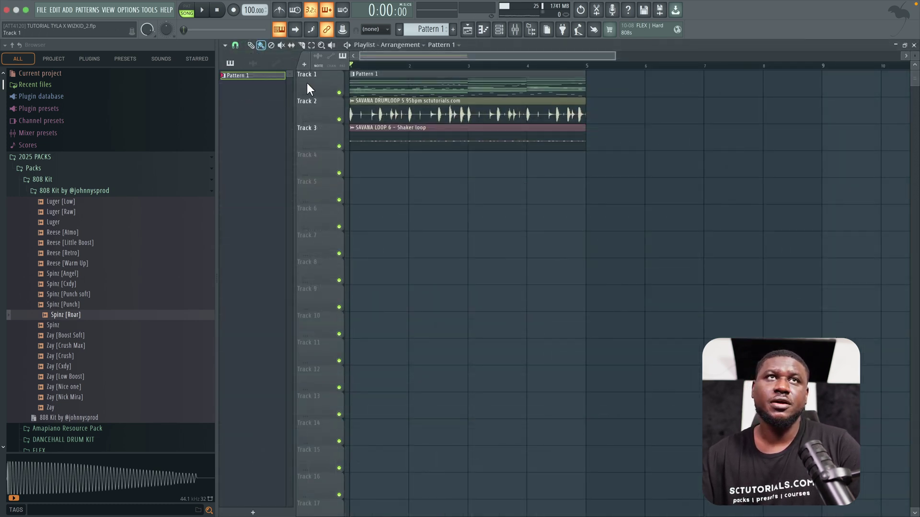
{"action": "right_click", "coordinate": [268, 76]}
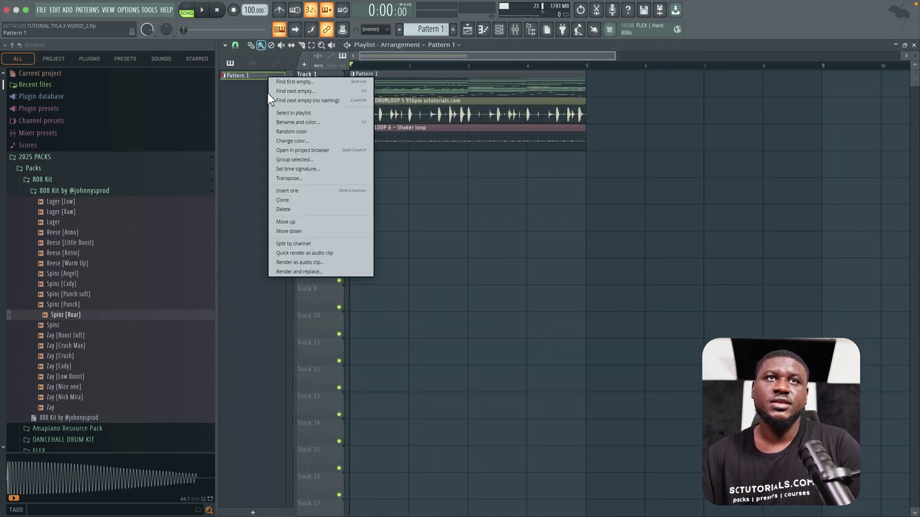
{"action": "left_click", "coordinate": [288, 243]}
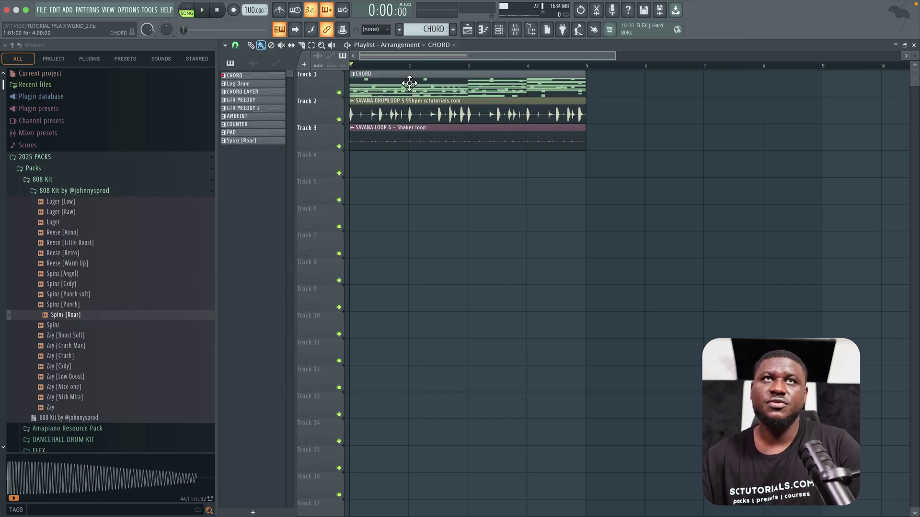
Move the stacked pattern clips from track 1 onto their own tracks, CHORD on track 4 through Spinz [Roar] on track 12.
{"action": "left_click_drag", "start_coordinate": [410, 78], "coordinate": [404, 173]}
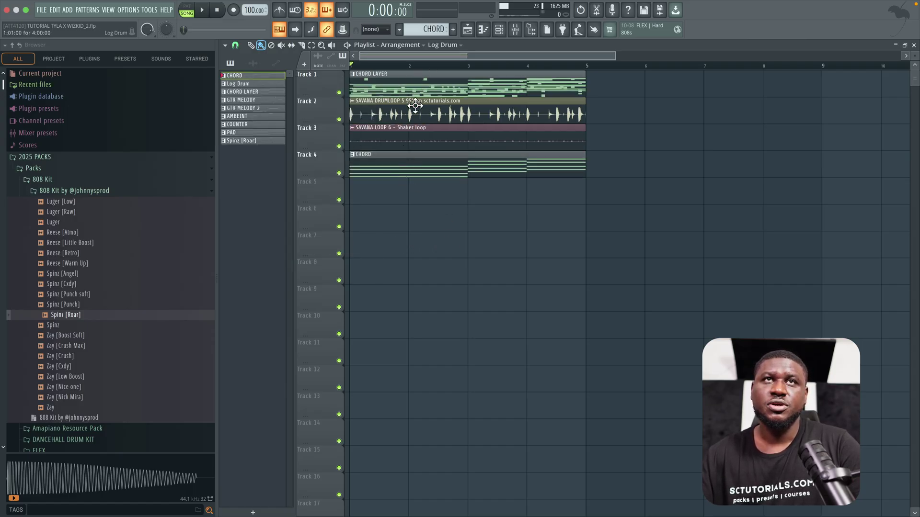
{"action": "left_click_drag", "start_coordinate": [412, 84], "coordinate": [406, 211]}
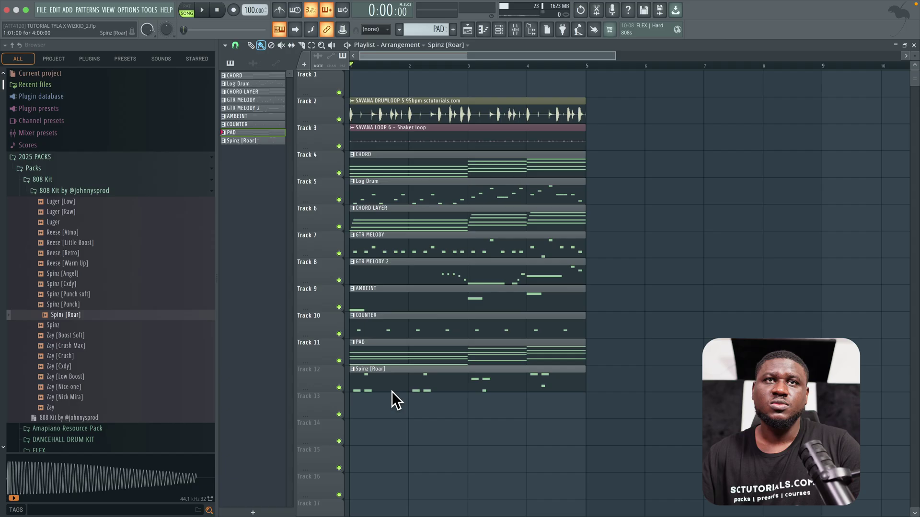
{"action": "left_click", "coordinate": [392, 392]}
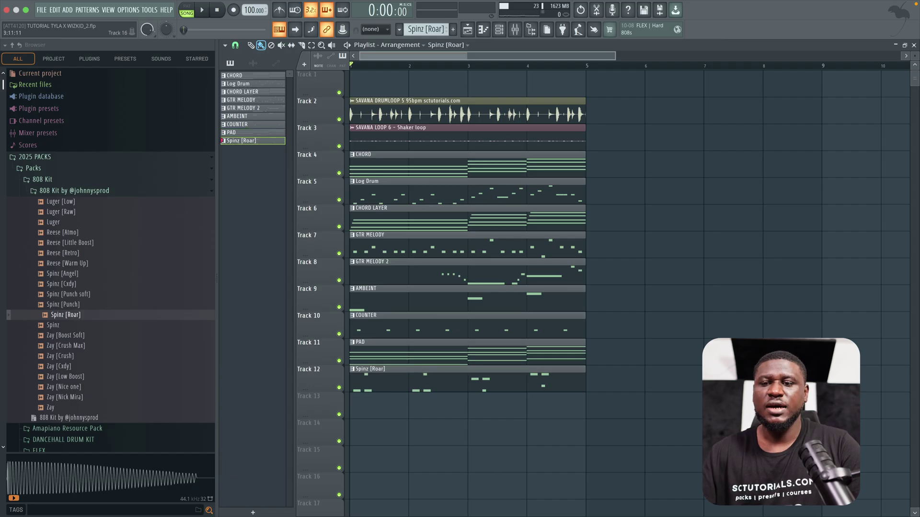
Move all clips to bar 77 on tracks 1 to 11, and place a SAVANA drum loop clip at bar 1 of track 1.
{"action": "scroll", "coordinate": [531, 171], "scroll_direction": "down", "scroll_amount": 3}
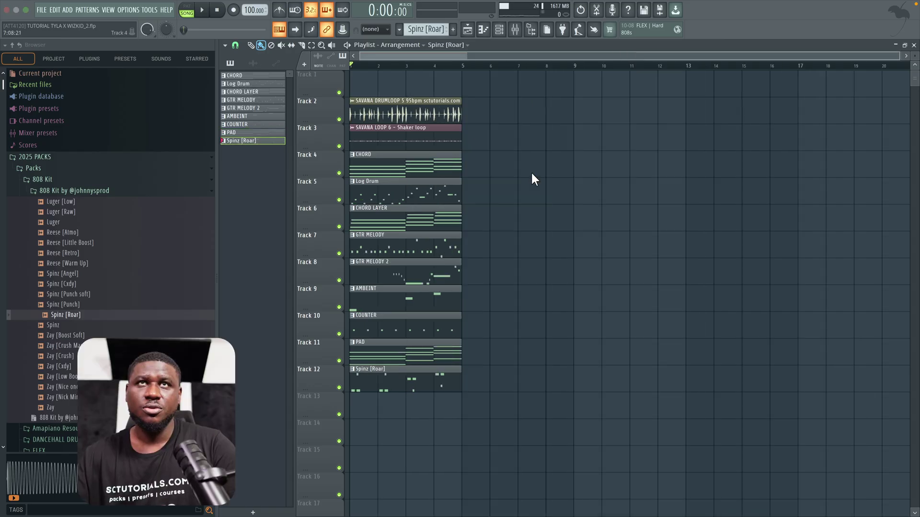
{"action": "left_click_drag", "start_coordinate": [537, 72], "coordinate": [330, 418]}
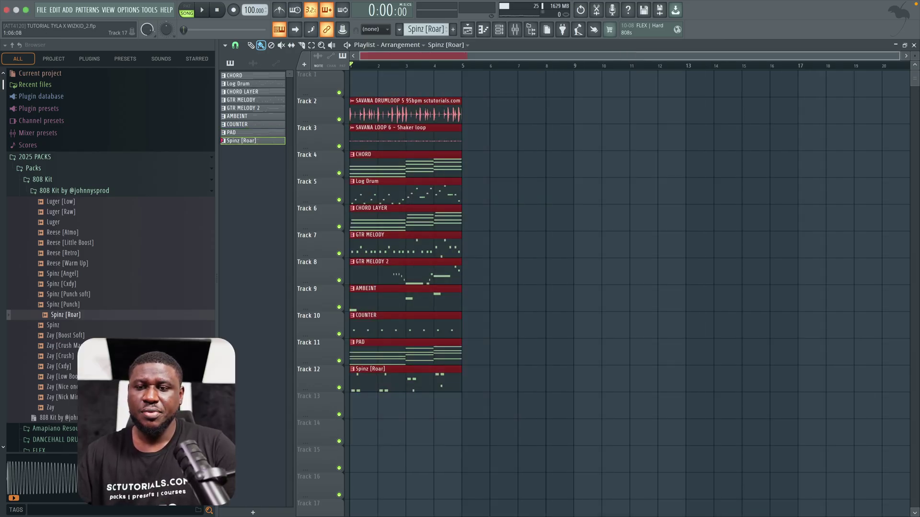
{"action": "left_click_drag", "start_coordinate": [383, 114], "coordinate": [802, 115]}
{"action": "scroll", "coordinate": [663, 152], "scroll_direction": "down", "scroll_amount": 2}
{"action": "left_click_drag", "start_coordinate": [636, 136], "coordinate": [4, 65]}
{"action": "key", "text": "super+d"}
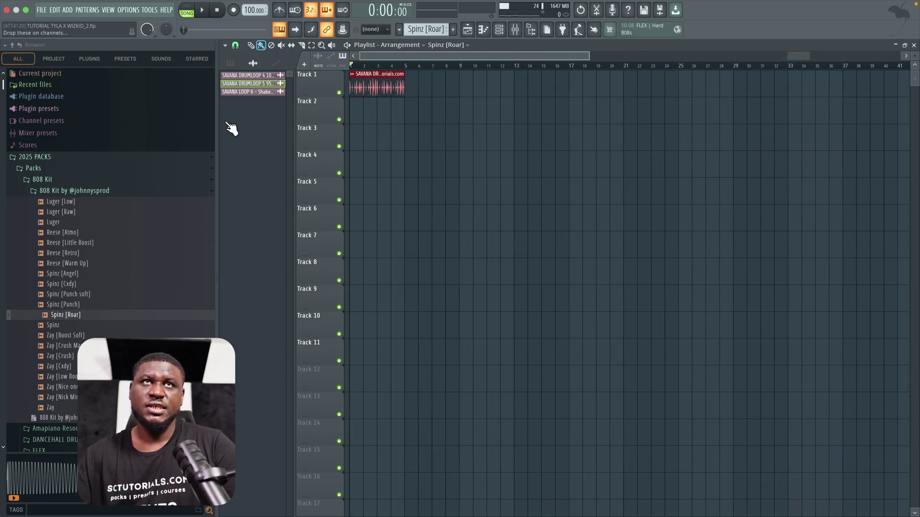
{"action": "scroll", "coordinate": [309, 142], "scroll_direction": "down", "scroll_amount": 2}
{"action": "scroll", "coordinate": [309, 143], "scroll_direction": "down", "scroll_amount": 2}
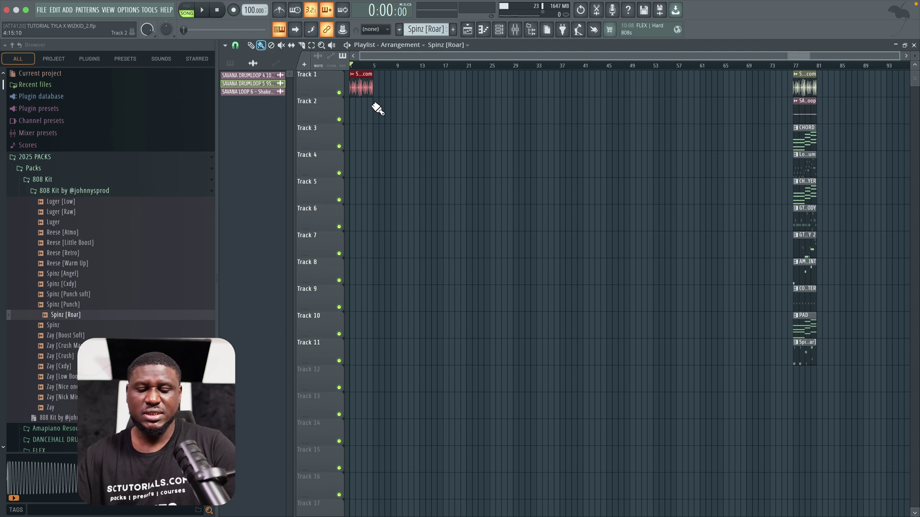
Repeat the SAVANA drum loop clip back to back along track 1 from bar 1 up to bar 73.
{"action": "key", "text": "ctrl+b"}
{"action": "key", "text": "ctrl+b"}
{"action": "key", "text": "ctrl+b"}
{"action": "key", "text": "ctrl+b"}
{"action": "key", "text": "ctrl+b"}
{"action": "key", "text": "ctrl+b"}
{"action": "key", "text": "ctrl+b"}
{"action": "key", "text": "ctrl+b"}
{"action": "key", "text": "ctrl+b"}
{"action": "key", "text": "ctrl+b"}
{"action": "key", "text": "ctrl+b"}
{"action": "key", "text": "ctrl+b"}
{"action": "key", "text": "ctrl+b"}
{"action": "key", "text": "ctrl+b"}
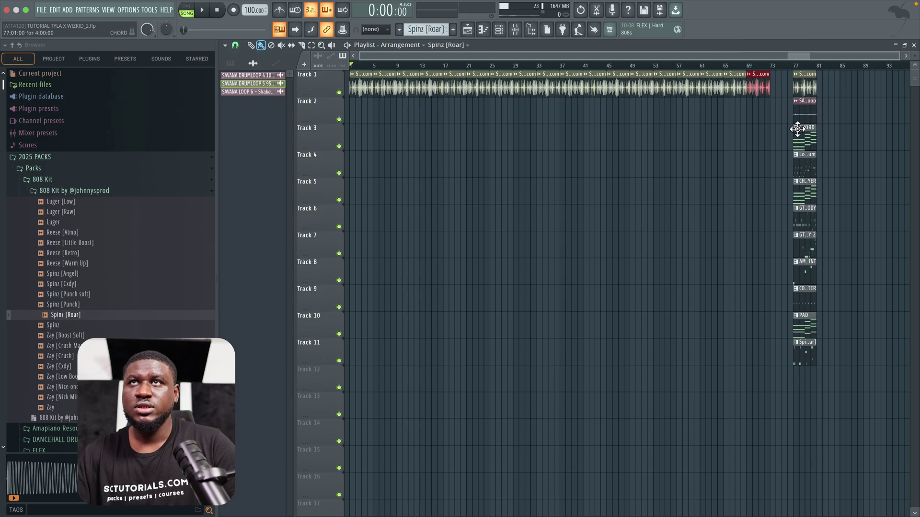
Copy the CHORD clip to bar 1 of track 3 and repeat it back to back up to bar 73.
{"action": "left_click_drag", "start_coordinate": [797, 129], "coordinate": [329, 146]}
{"action": "key", "text": "ctrl+b"}
{"action": "key", "text": "ctrl+b"}
{"action": "key", "text": "ctrl+b"}
{"action": "key", "text": "ctrl+b"}
{"action": "key", "text": "ctrl+b"}
{"action": "key", "text": "ctrl+b"}
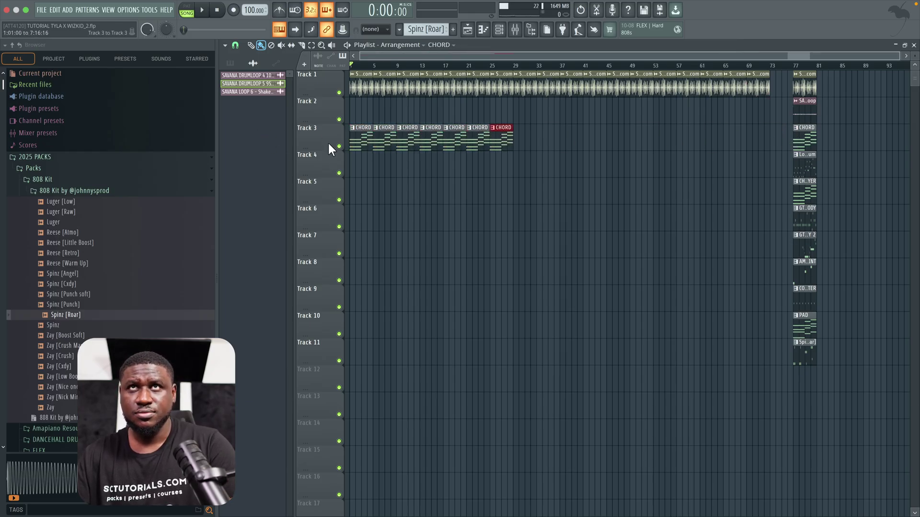
{"action": "key", "text": "ctrl+b"}
{"action": "key", "text": "ctrl+b"}
{"action": "key", "text": "ctrl+b"}
{"action": "key", "text": "ctrl+b"}
{"action": "key", "text": "ctrl+b"}
{"action": "key", "text": "ctrl+b"}
{"action": "key", "text": "ctrl+b"}
{"action": "key", "text": "ctrl+b"}
{"action": "key", "text": "ctrl+b"}
{"action": "key", "text": "ctrl+b"}
{"action": "key", "text": "ctrl+b"}
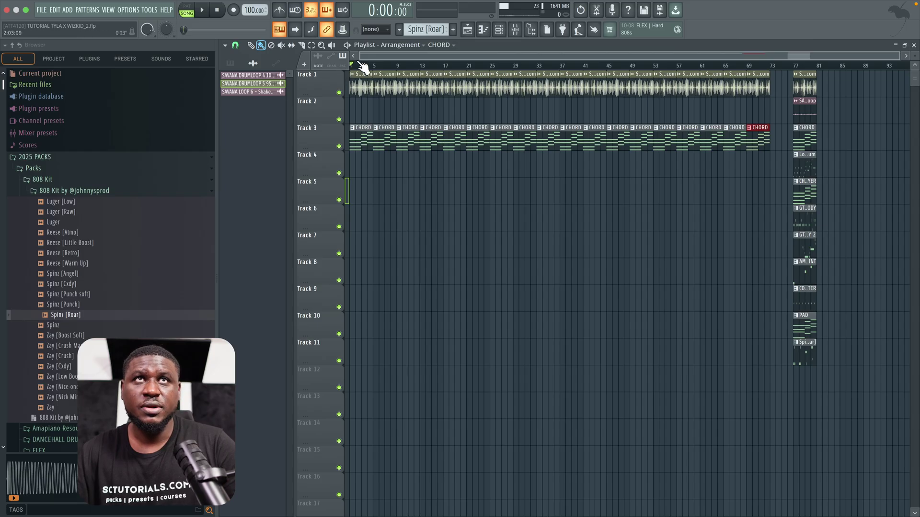
Add a time marker named INTRO at bar 1 of the playlist.
{"action": "key", "text": "super+t"}
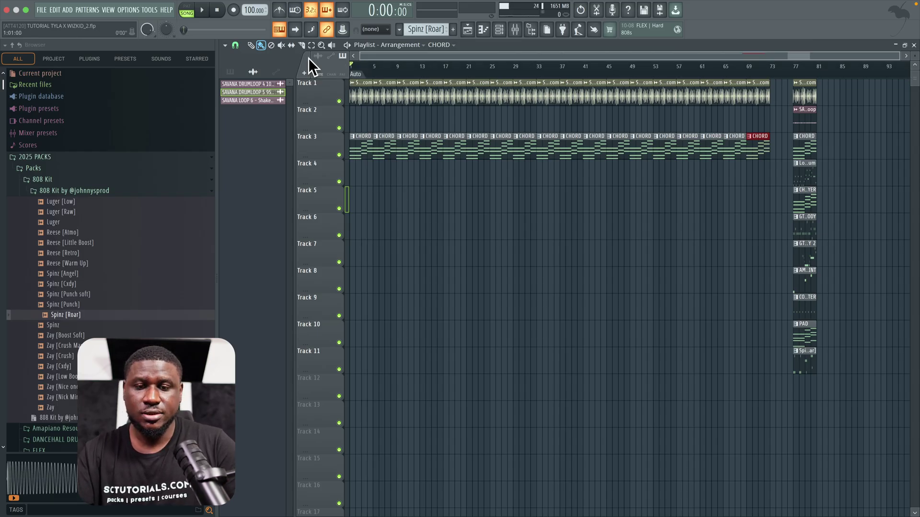
{"action": "key", "text": "super+z"}
{"action": "key", "text": "alt+t"}
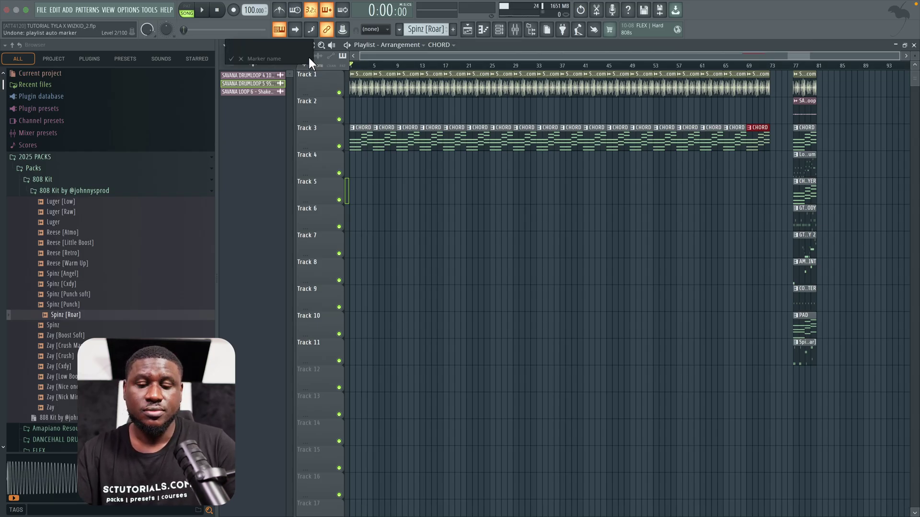
{"action": "type", "text": "INTRO"}
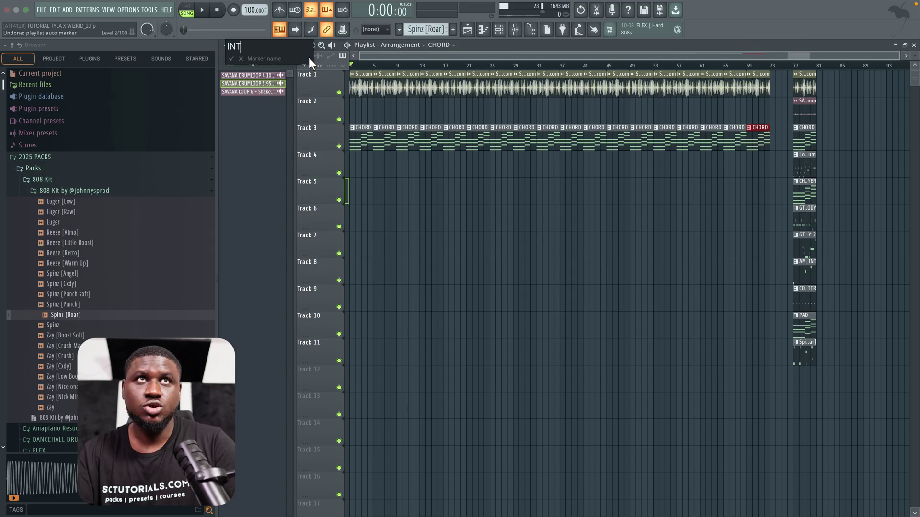
{"action": "key", "text": "Return"}
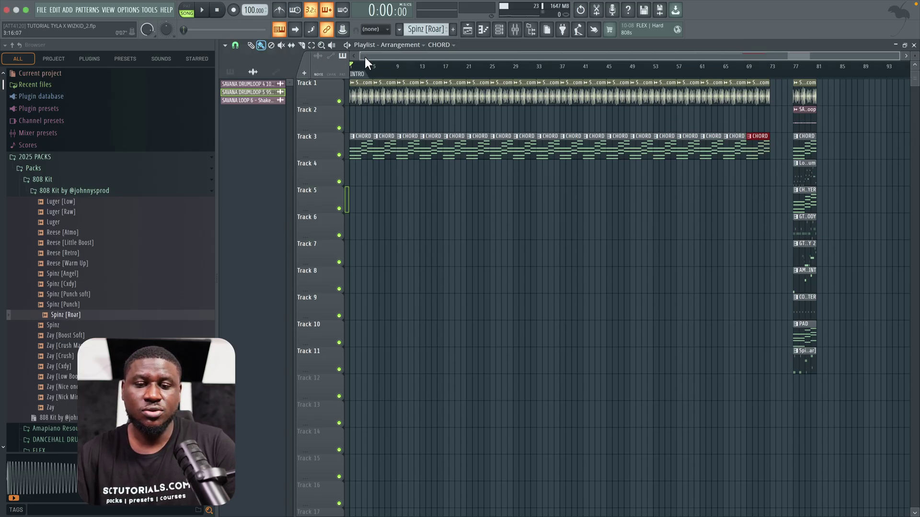
Add a time marker named VERSE 1 at bar 9.
{"action": "left_click_drag", "start_coordinate": [364, 65], "coordinate": [403, 75]}
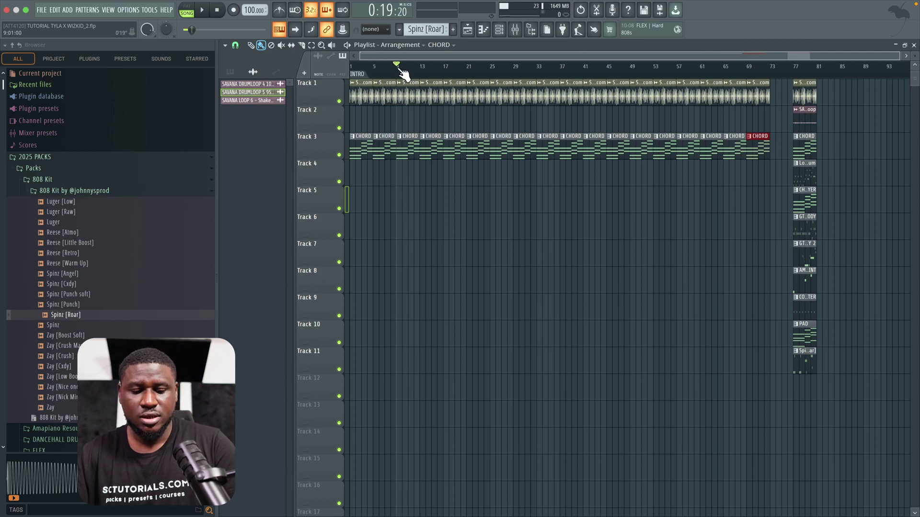
{"action": "key", "text": "alt+t"}
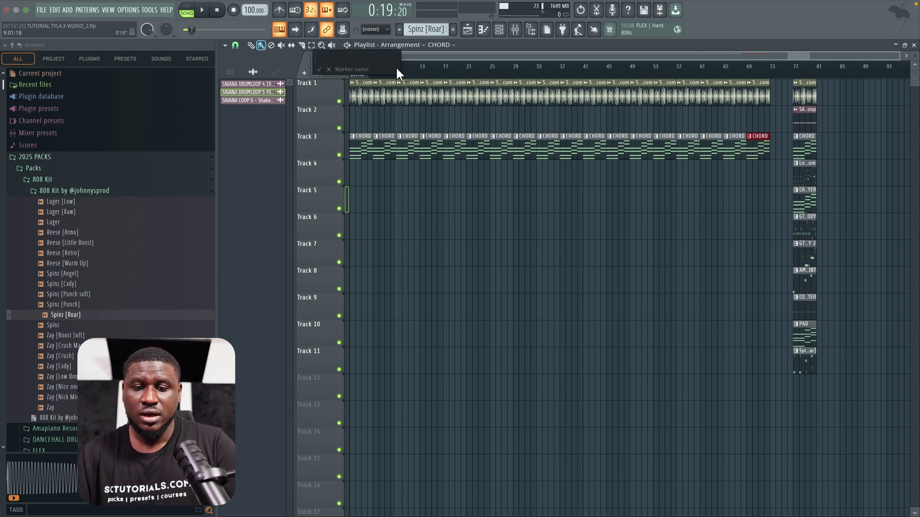
{"action": "type", "text": "VERSE"}
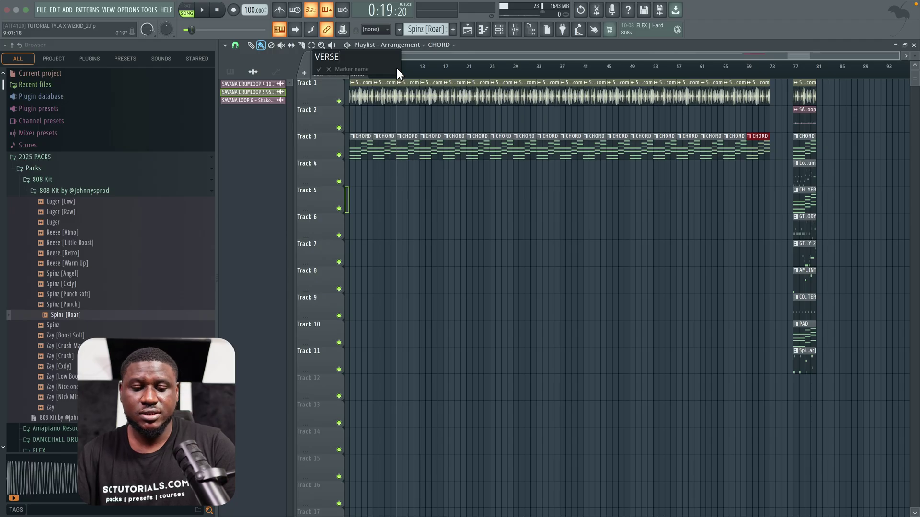
{"action": "type", "text": " 1"}
{"action": "key", "text": "Return"}
Add a time marker named PRE HOOK at bar 17, after the first verse.
{"action": "scroll", "coordinate": [398, 71], "scroll_direction": "up", "scroll_amount": 1}
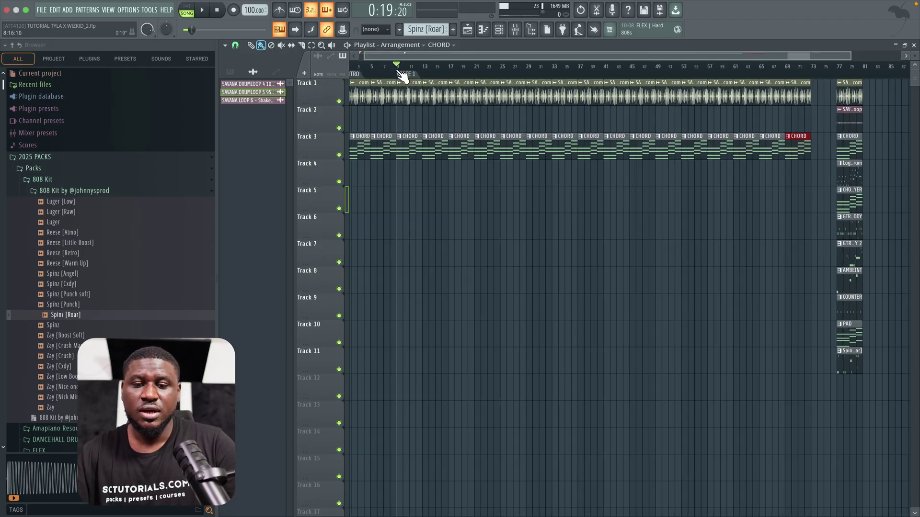
{"action": "scroll", "coordinate": [402, 76], "scroll_direction": "up", "scroll_amount": 1}
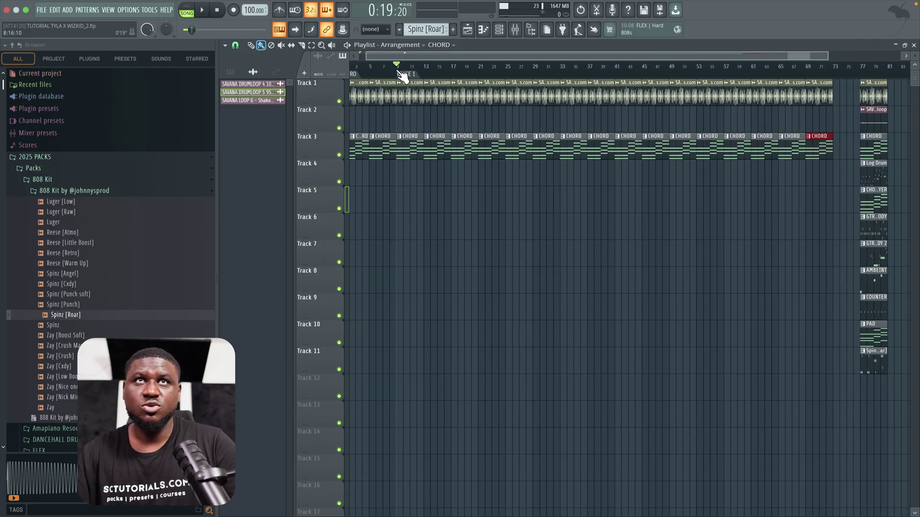
{"action": "left_click", "coordinate": [454, 70]}
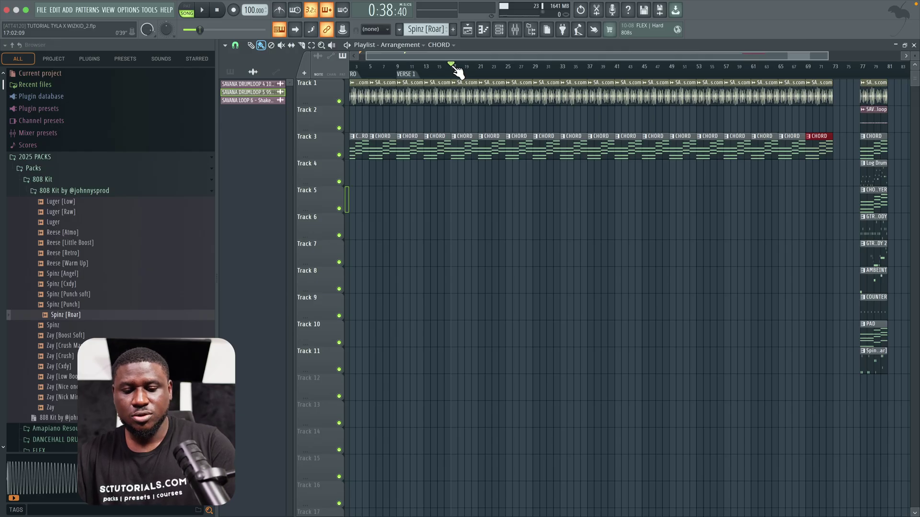
{"action": "key", "text": "alt+t"}
{"action": "type", "text": "PRE HOOK"}
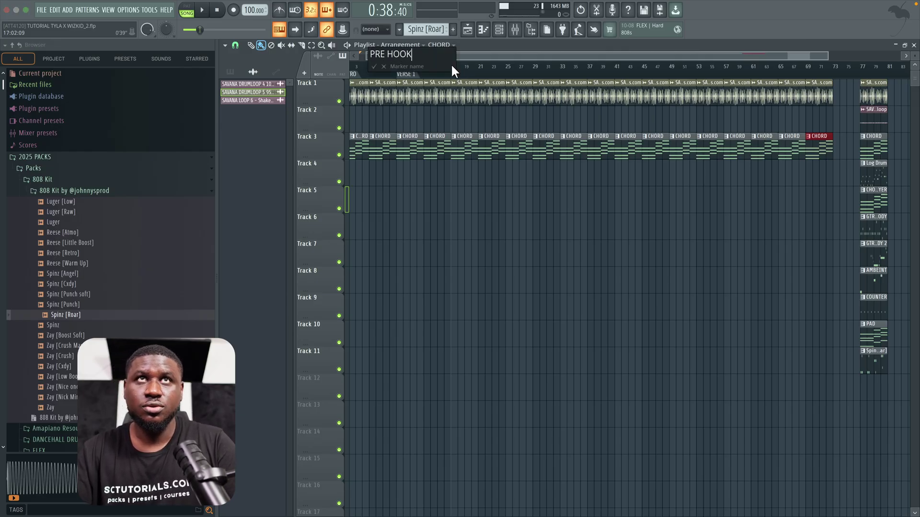
{"action": "key", "text": "Return"}
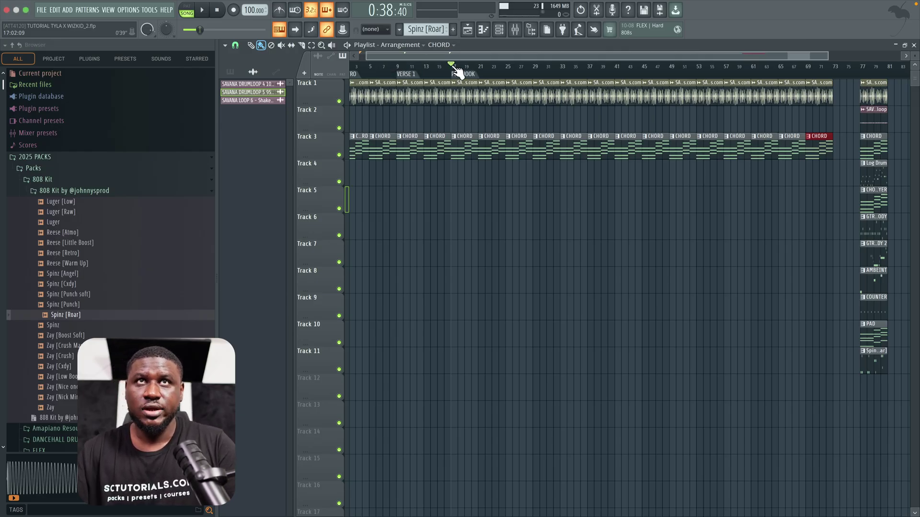
Add a time marker named HOOK at bar 25.
{"action": "left_click", "coordinate": [504, 73]}
{"action": "left_click_drag", "start_coordinate": [504, 73], "coordinate": [506, 73]}
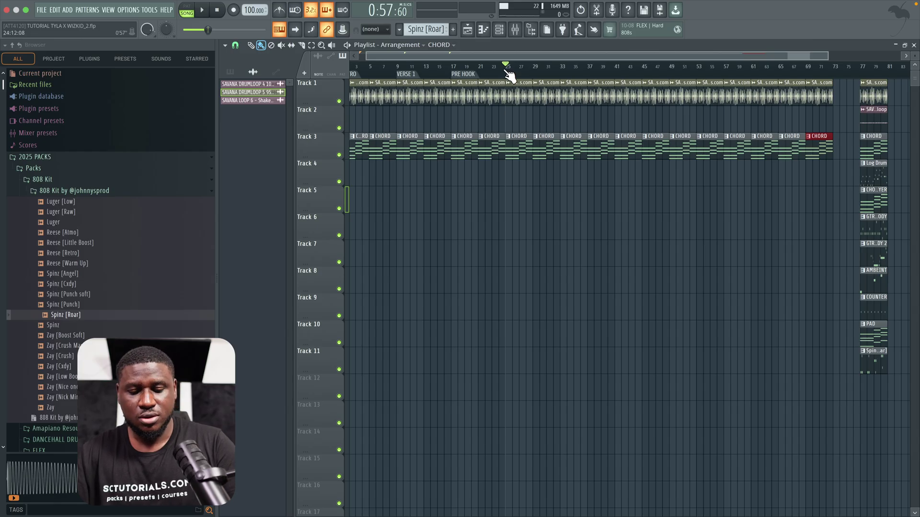
{"action": "key", "text": "alt+t"}
{"action": "type", "text": "HOOK"}
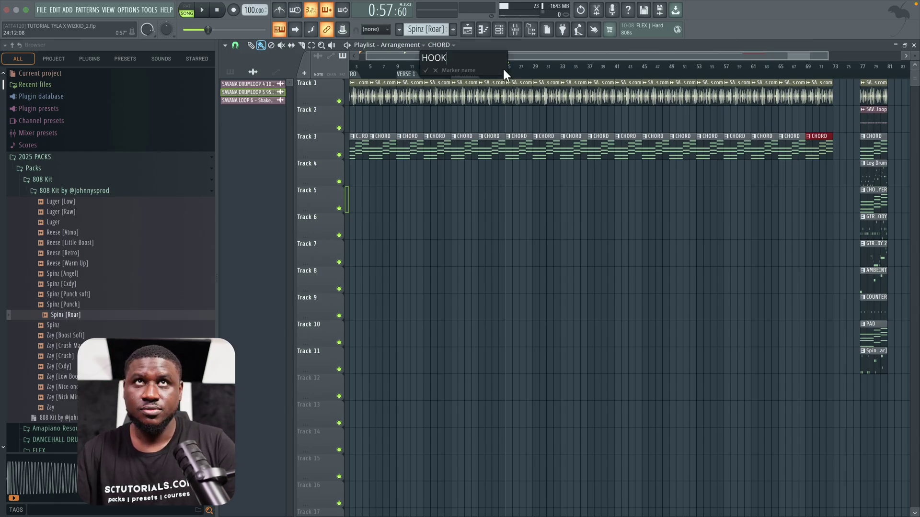
{"action": "key", "text": "Return"}
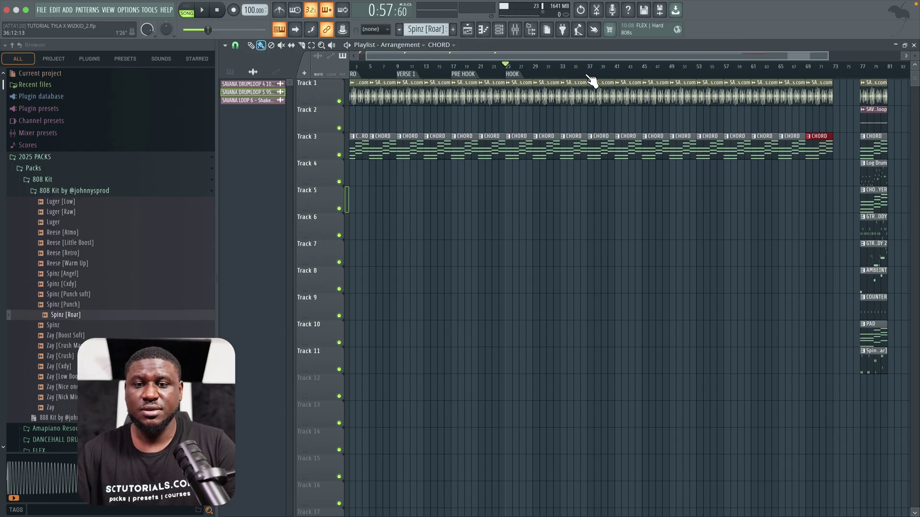
Deselect the last CHORD clip and add a time marker named VERSE 2 at bar 33.
{"action": "left_click", "coordinate": [582, 208]}
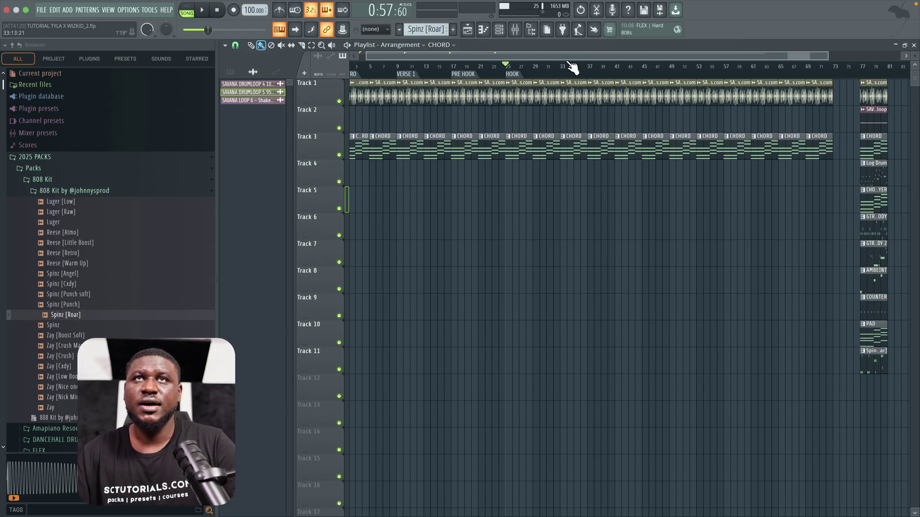
{"action": "left_click_drag", "start_coordinate": [570, 71], "coordinate": [565, 71]}
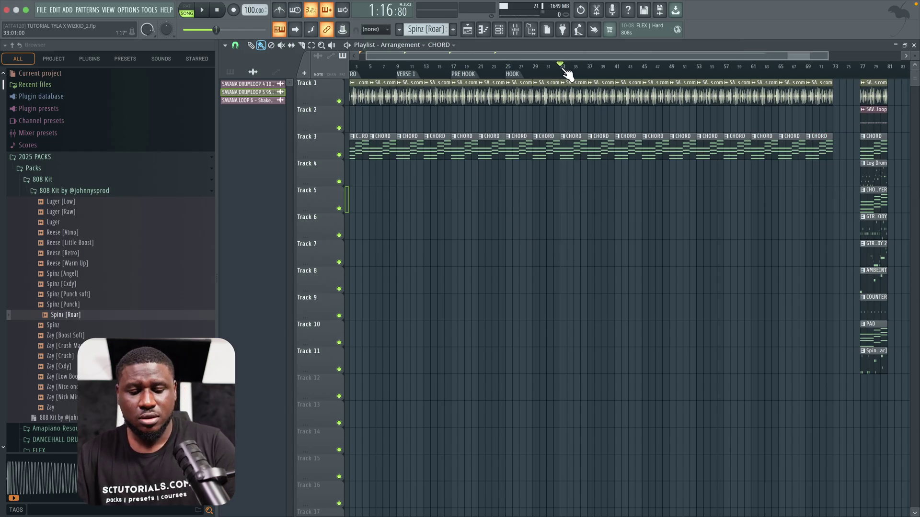
{"action": "key", "text": "alt+t"}
{"action": "type", "text": "VE"}
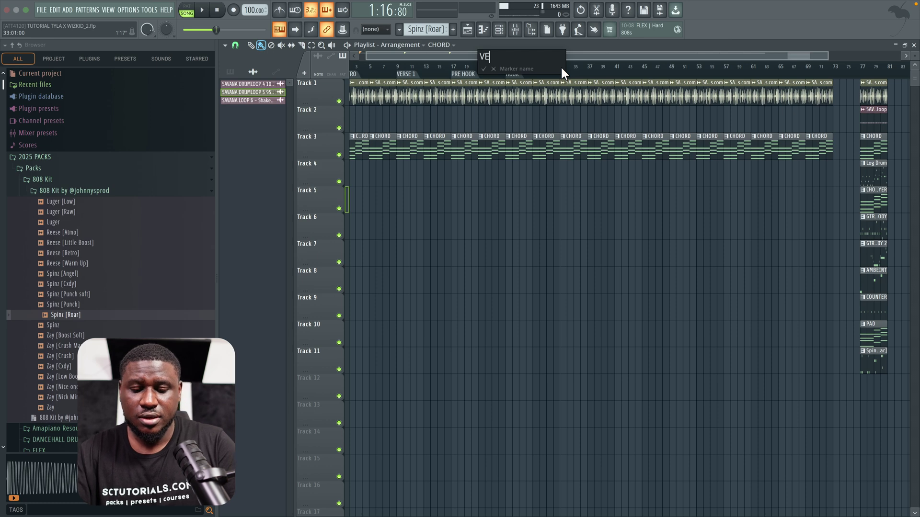
{"action": "type", "text": "RSE 2"}
{"action": "key", "text": "Return"}
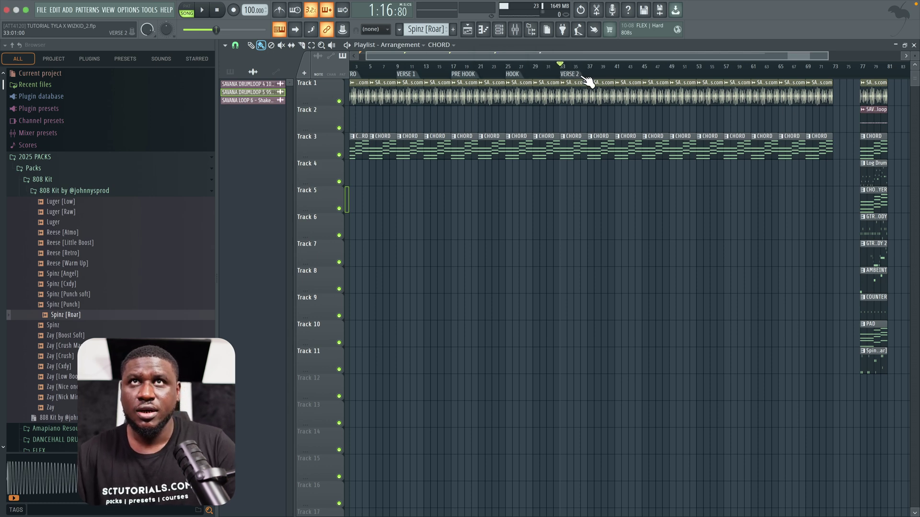
Add a second PRE HOOK time marker at bar 41, after VERSE 2.
{"action": "left_click", "coordinate": [617, 71]}
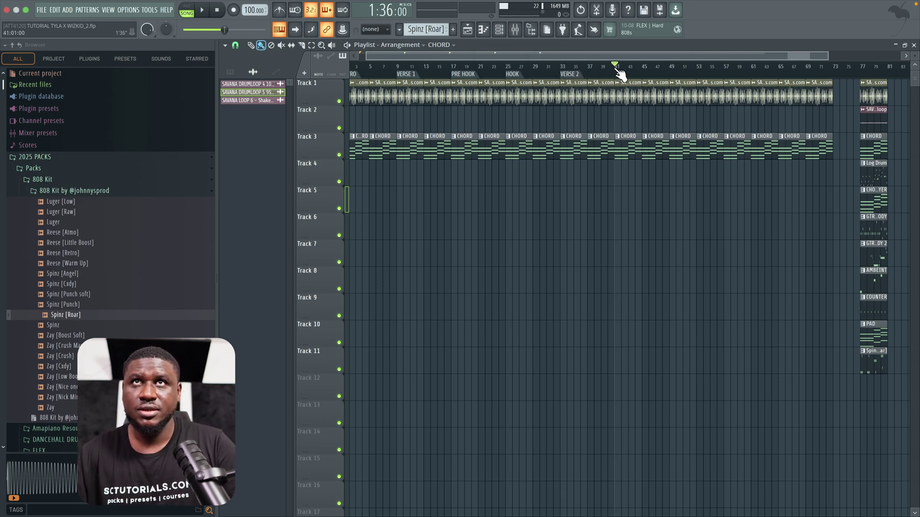
{"action": "key", "text": "alt+t"}
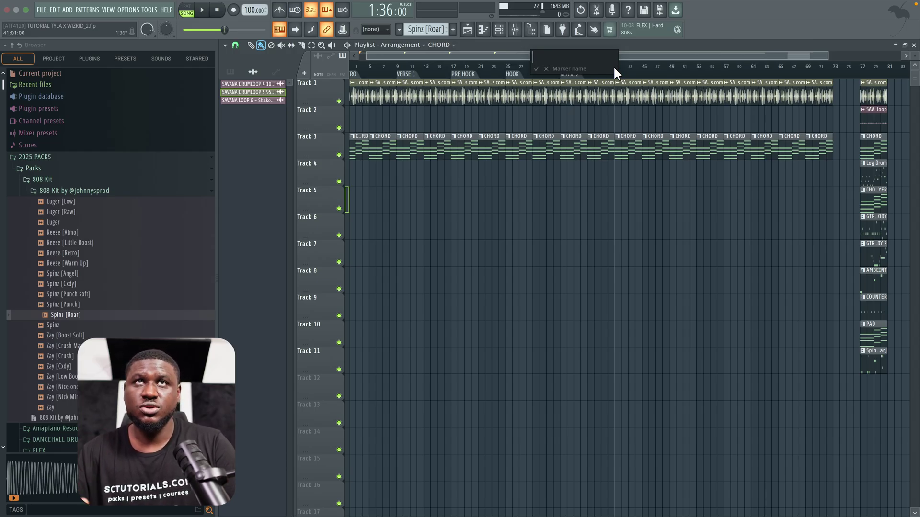
{"action": "type", "text": "PRE HOOK"}
{"action": "key", "text": "Return"}
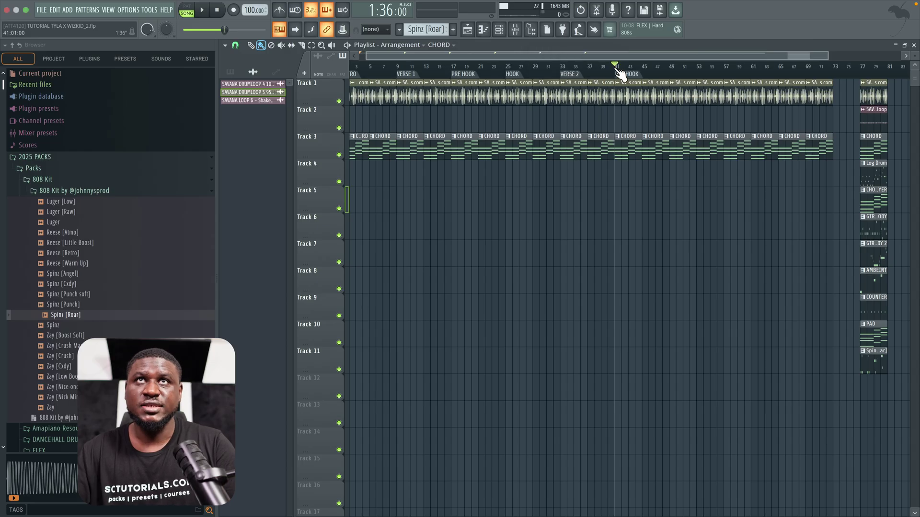
Add a second HOOK time marker at bar 49.
{"action": "left_click", "coordinate": [672, 70]}
{"action": "key", "text": "alt+t"}
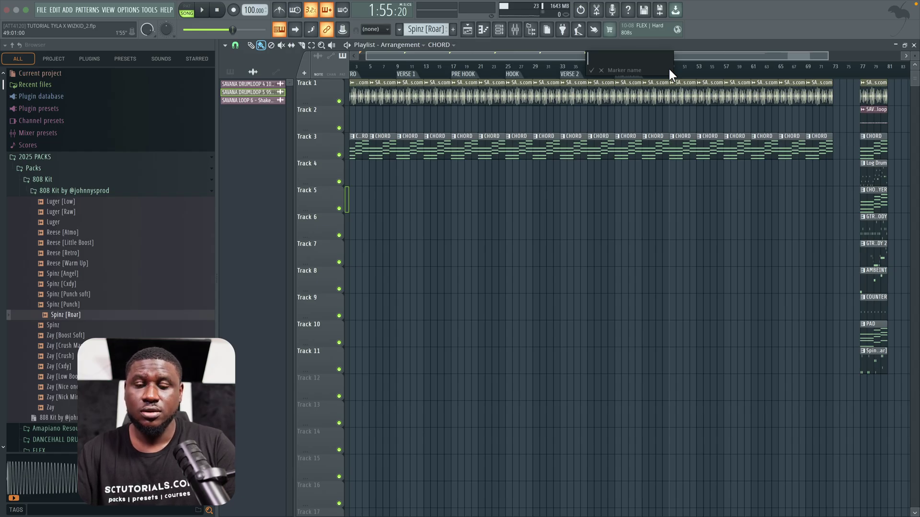
{"action": "type", "text": "HOOLK"}
{"action": "key", "text": "BackSpace"}
{"action": "key", "text": "BackSpace"}
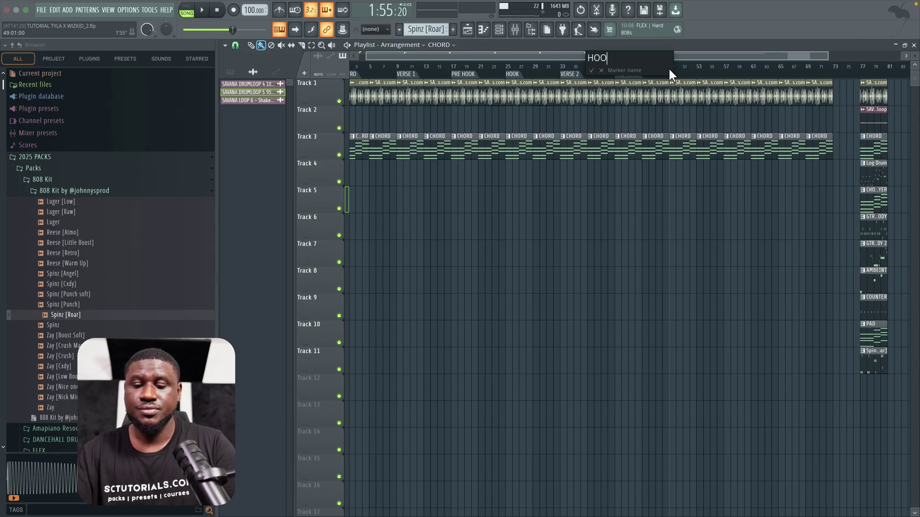
{"action": "type", "text": "K"}
{"action": "key", "text": "Return"}
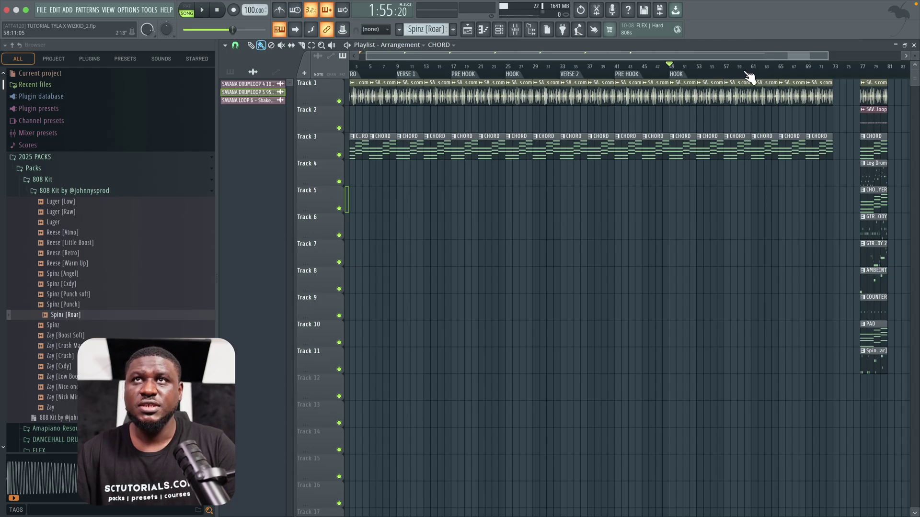
Add a time marker named OUTRO at bar 65 and return the playhead to the song start.
{"action": "left_click", "coordinate": [778, 72]}
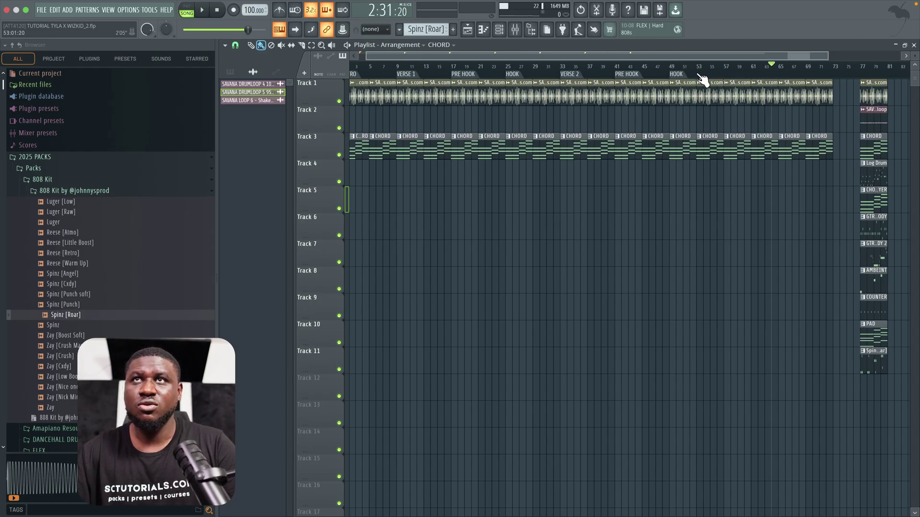
{"action": "left_click", "coordinate": [780, 71]}
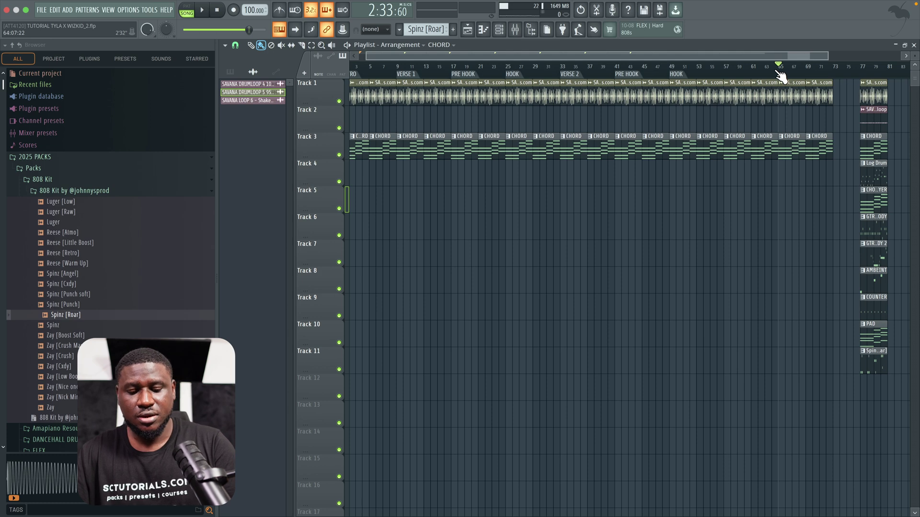
{"action": "key", "text": "alt+t"}
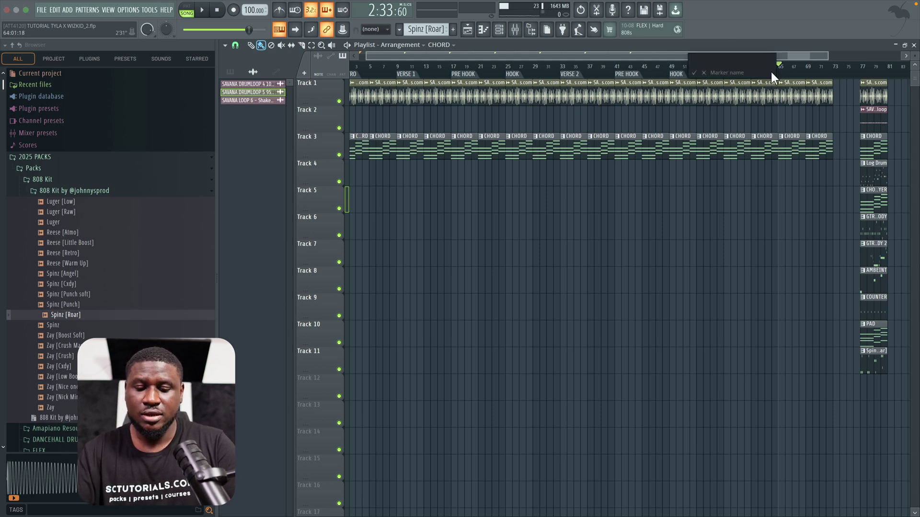
{"action": "type", "text": "OUTRO"}
{"action": "key", "text": "Return"}
{"action": "key", "text": "Home"}
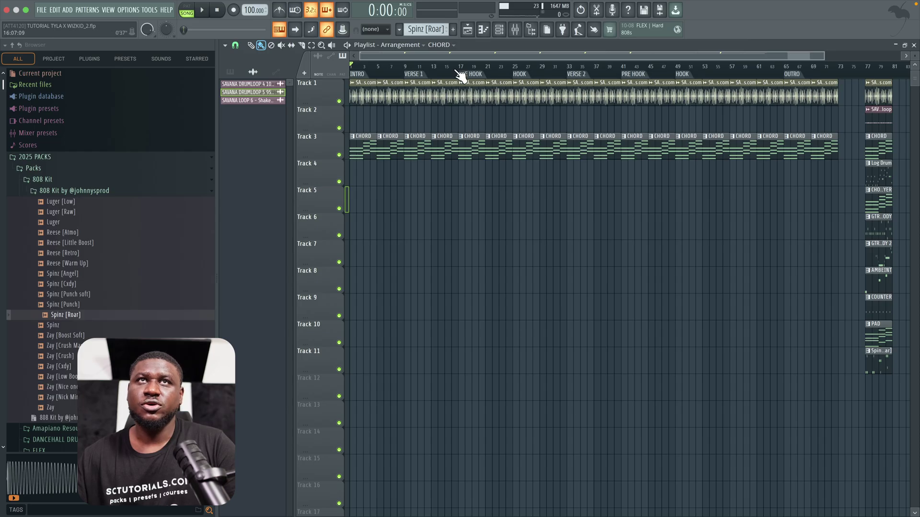
Copy the Log Drum clip to the second HOOK at bar 49 on track 4 and repeat it up to the OUTRO.
{"action": "left_click", "coordinate": [676, 67]}
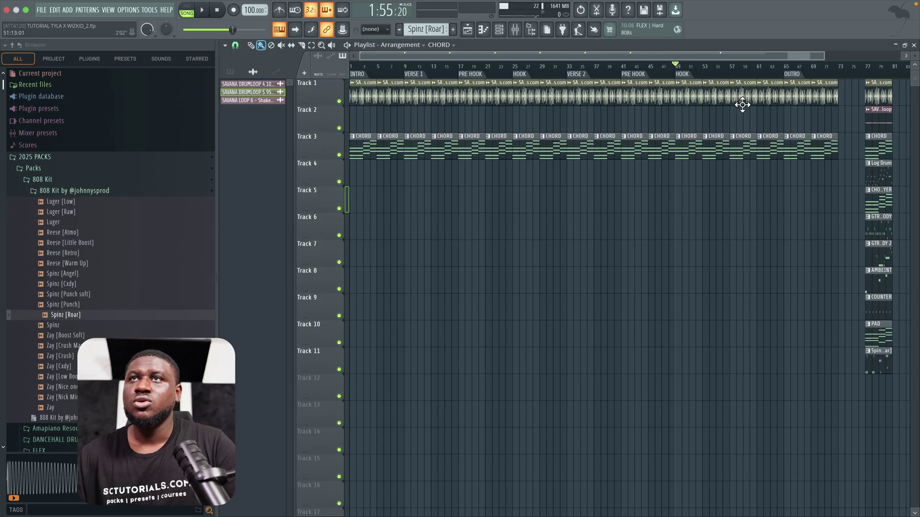
{"action": "left_click_drag", "start_coordinate": [879, 163], "coordinate": [691, 171]}
{"action": "key", "text": "ctrl+b"}
{"action": "key", "text": "ctrl+b"}
{"action": "key", "text": "ctrl+b"}
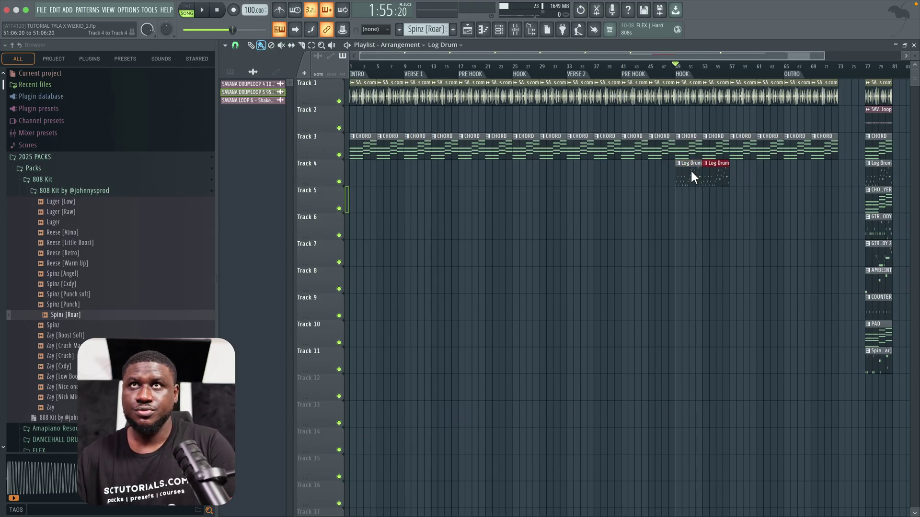
Copy the track 5 to 10 clips, CHORD LAYER through PAD, to the second HOOK at bar 49 and repeat them up to the OUTRO.
{"action": "left_click_drag", "start_coordinate": [858, 186], "coordinate": [887, 360]}
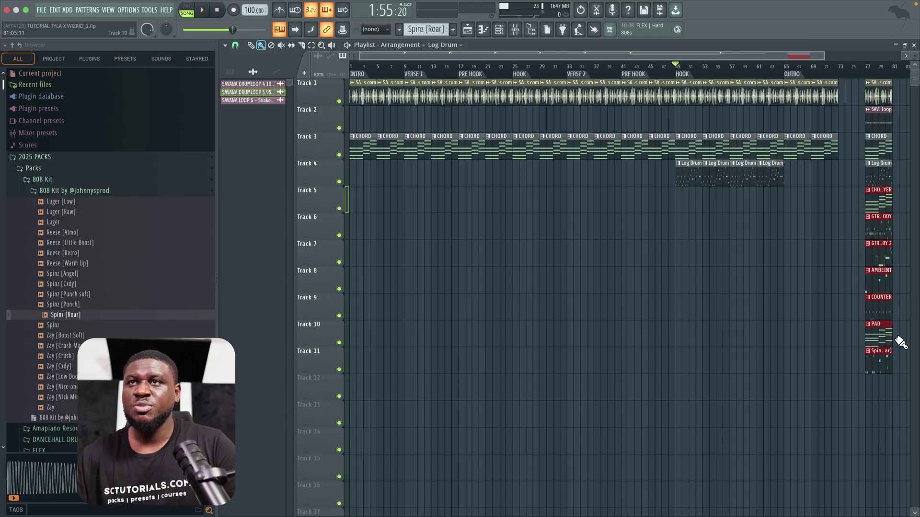
{"action": "left_click", "coordinate": [902, 343], "text": "super"}
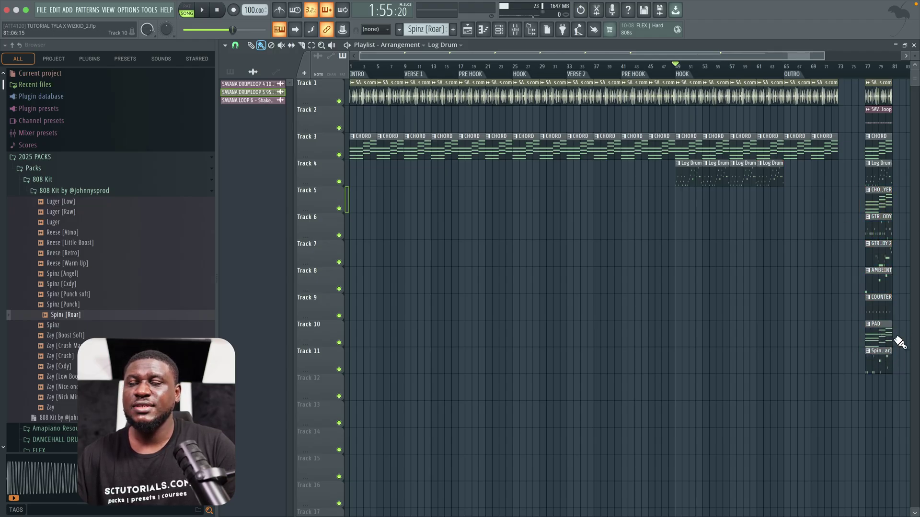
{"action": "mouse_move", "coordinate": [897, 339]}
{"action": "left_mouse_down"}
{"action": "mouse_move", "coordinate": [873, 314]}
{"action": "mouse_move", "coordinate": [829, 213]}
{"action": "mouse_move", "coordinate": [836, 189]}
{"action": "mouse_move", "coordinate": [687, 195]}
{"action": "left_mouse_up"}
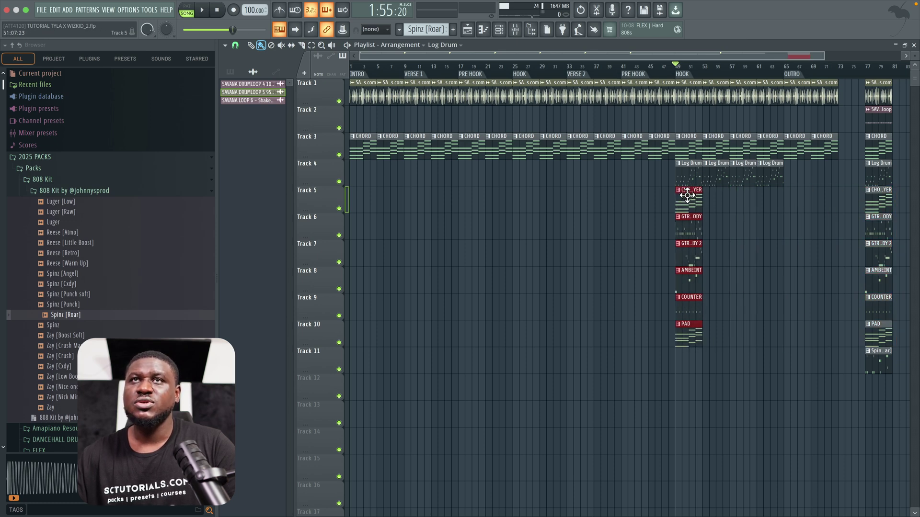
{"action": "key", "text": "ctrl+b"}
{"action": "key", "text": "ctrl+b"}
{"action": "key", "text": "ctrl+b"}
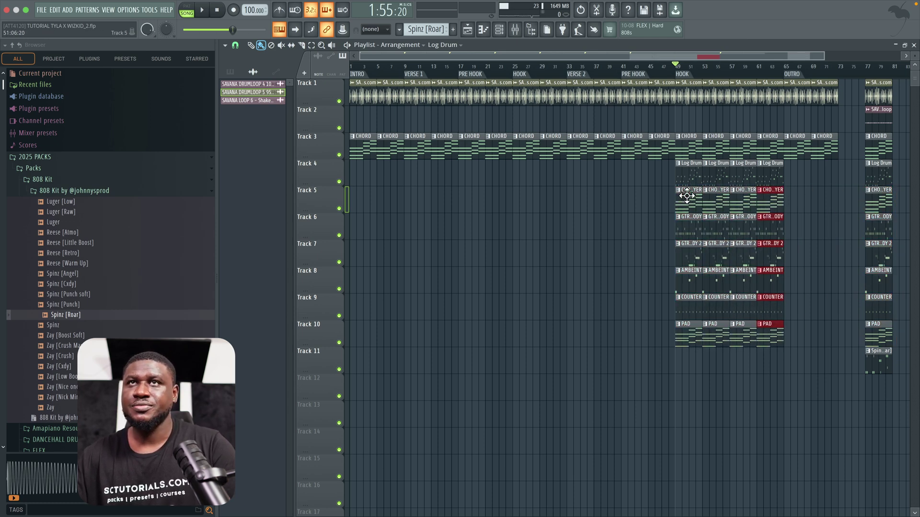
Unmute the Log Drum channel in the channel rack and play the second HOOK from bar 49.
{"action": "key", "text": "space"}
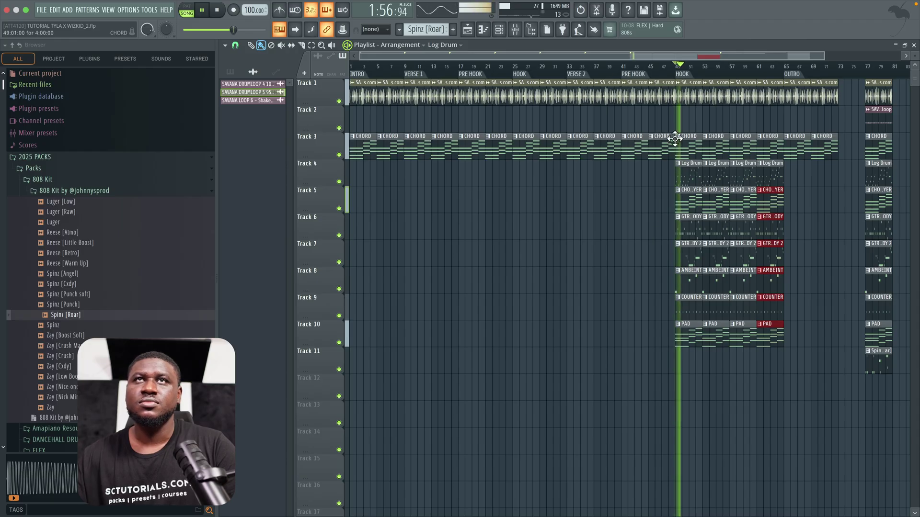
{"action": "key", "text": "space"}
{"action": "left_click", "coordinate": [498, 31]}
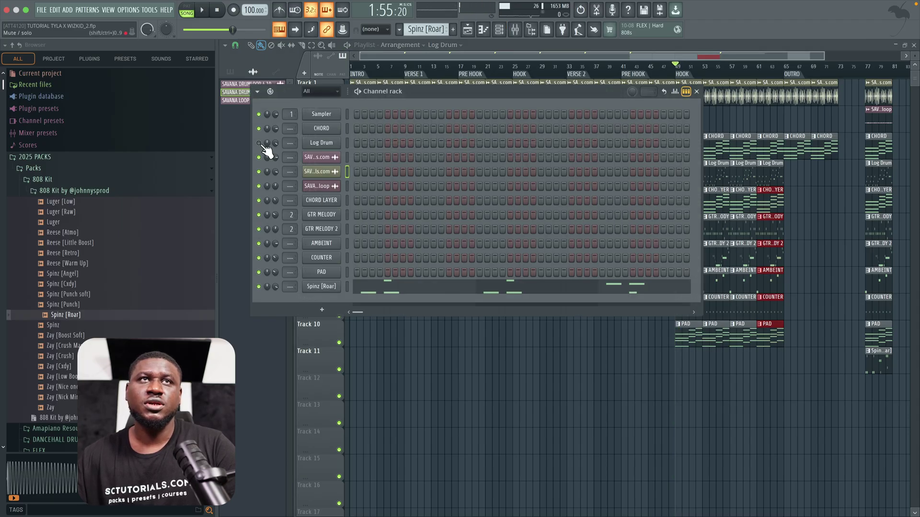
{"action": "key", "text": "space"}
{"action": "key", "text": "F6"}
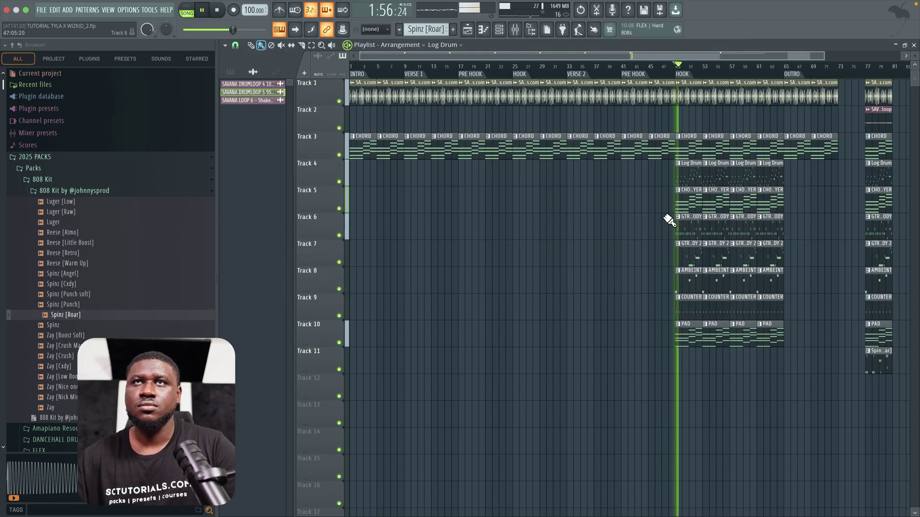
Select the Log Drum pattern, set its channel volume to 100% in the channel rack, and stop playback.
{"action": "left_click", "coordinate": [697, 173]}
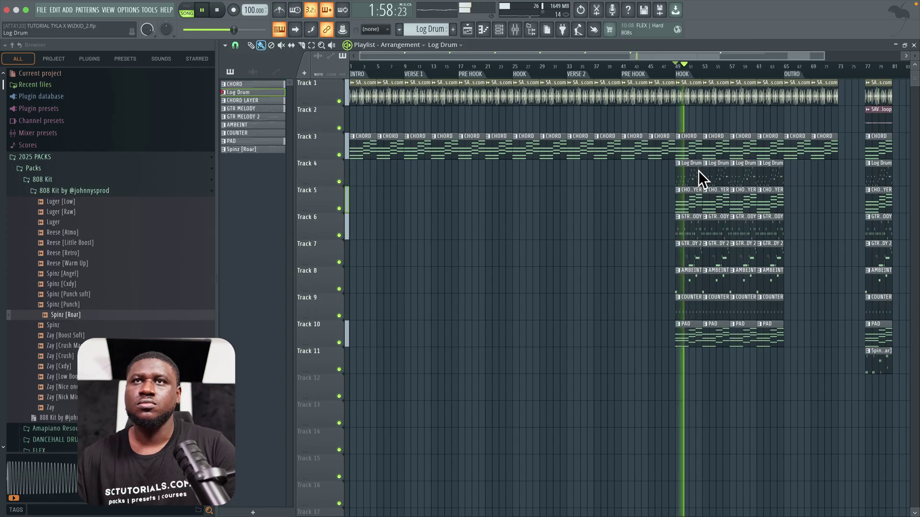
{"action": "left_click", "coordinate": [499, 30]}
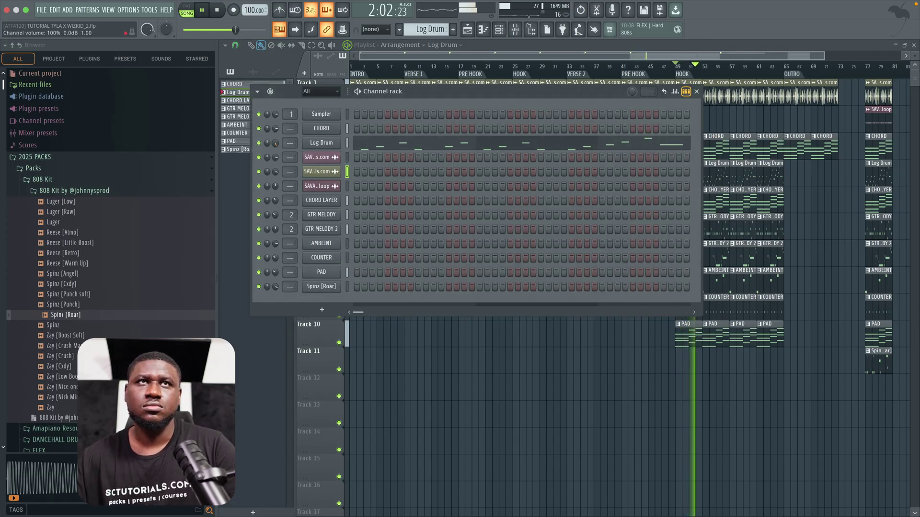
{"action": "key", "text": "F6"}
{"action": "key", "text": "space"}
Delete the GTR MELODY 2 clips at bars 49 and 57 on track 7, keeping those at bars 53 and 61.
{"action": "scroll", "coordinate": [675, 265], "scroll_direction": "up", "scroll_amount": 4}
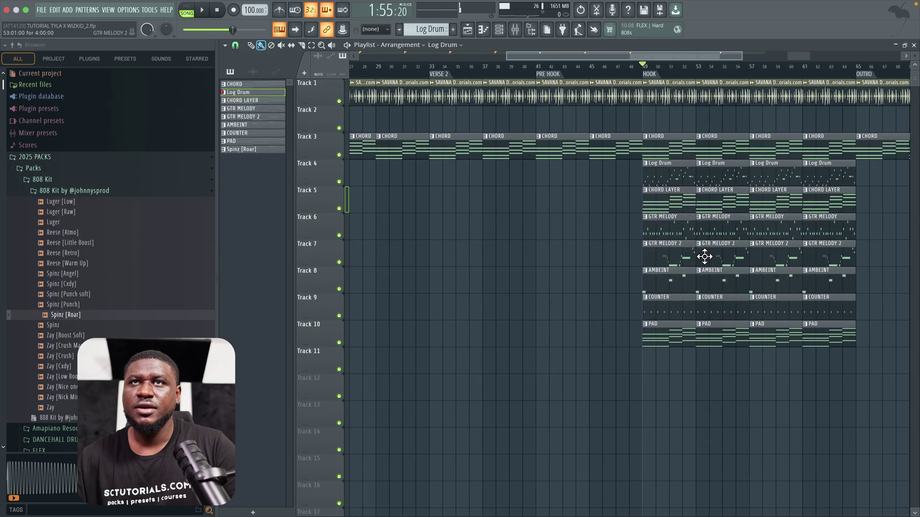
{"action": "right_click", "coordinate": [670, 258]}
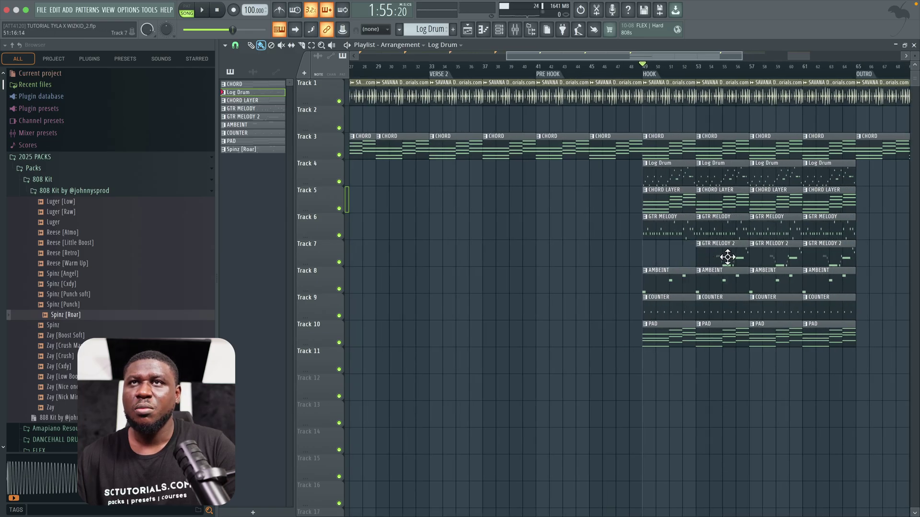
{"action": "right_click", "coordinate": [761, 258]}
{"action": "left_click_drag", "start_coordinate": [709, 254], "coordinate": [713, 258]}
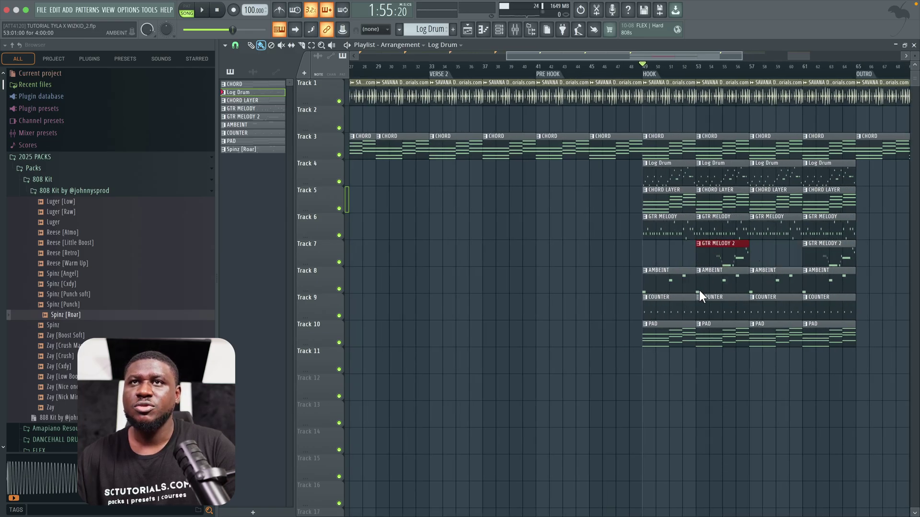
{"action": "left_click", "coordinate": [680, 361]}
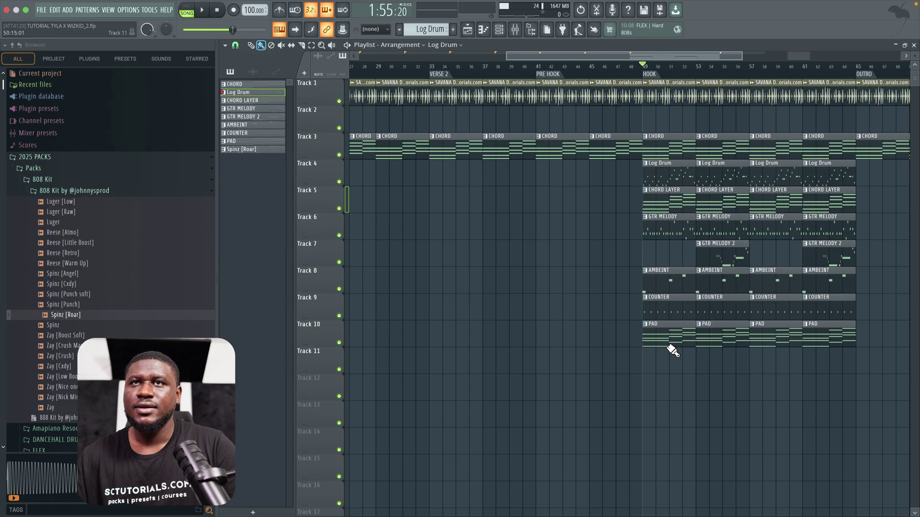
Try the second HOOK without the PAD clips at bars 49 and 53 on track 10, and undo their deletion.
{"action": "right_click", "coordinate": [662, 338]}
{"action": "right_click", "coordinate": [700, 342]}
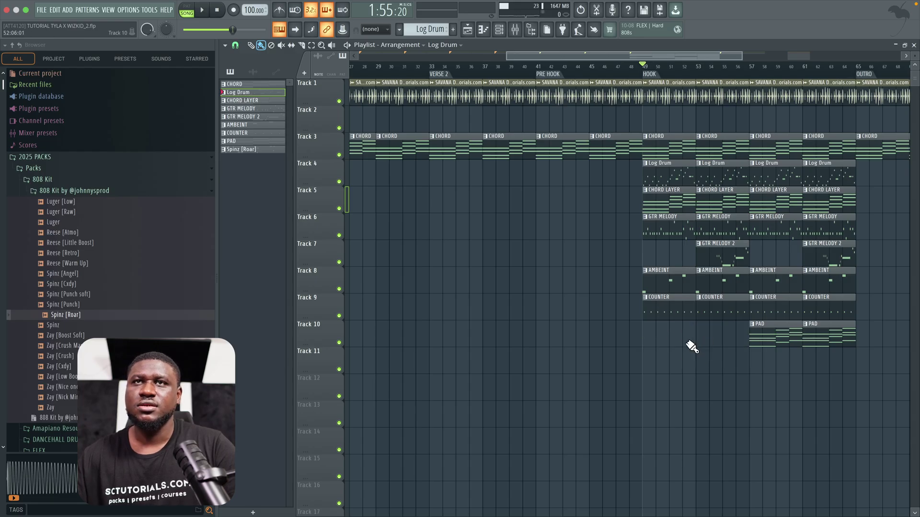
{"action": "key", "text": "space"}
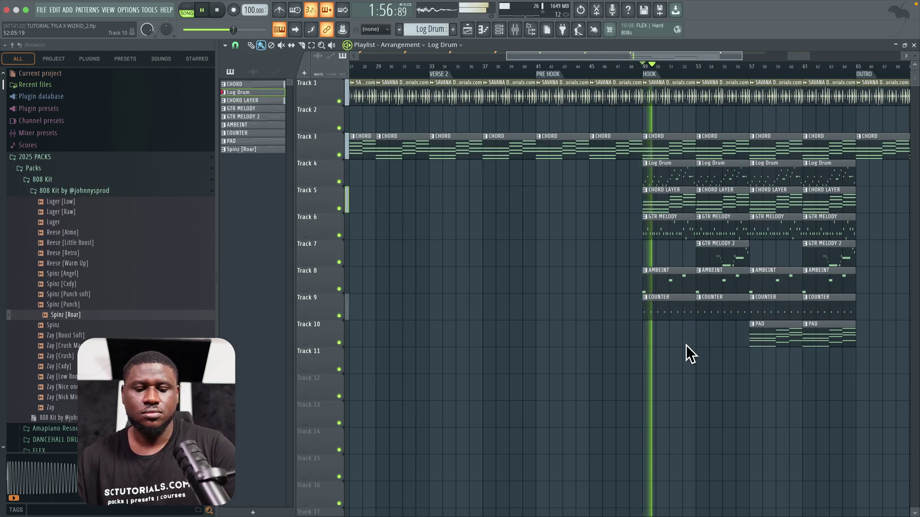
{"action": "key", "text": "ctrl+z"}
{"action": "key", "text": "ctrl+z"}
{"action": "key", "text": "space"}
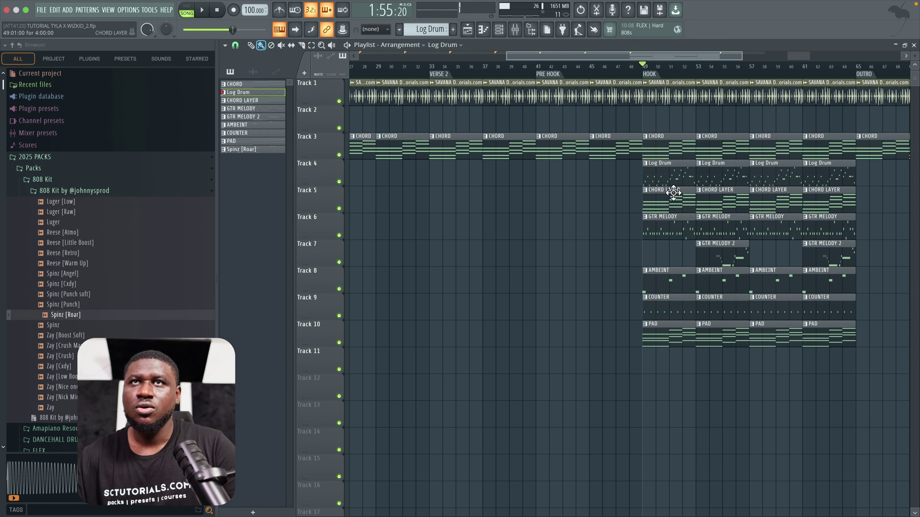
Delete the GTR MELODY clips at bars 49 and 53 on track 6 and play the second HOOK.
{"action": "right_click", "coordinate": [665, 229]}
{"action": "key", "text": "space"}
{"action": "right_click", "coordinate": [700, 227]}
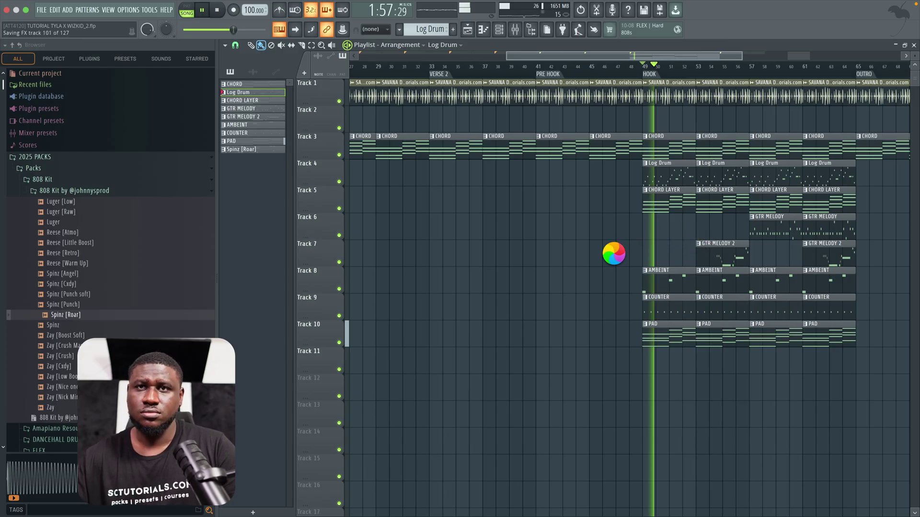
Copy the clips on tracks 4 to 10 from bars 49 to 57 of the second HOOK to the first HOOK at bar 25.
{"action": "left_click_drag", "start_coordinate": [619, 159], "coordinate": [755, 359]}
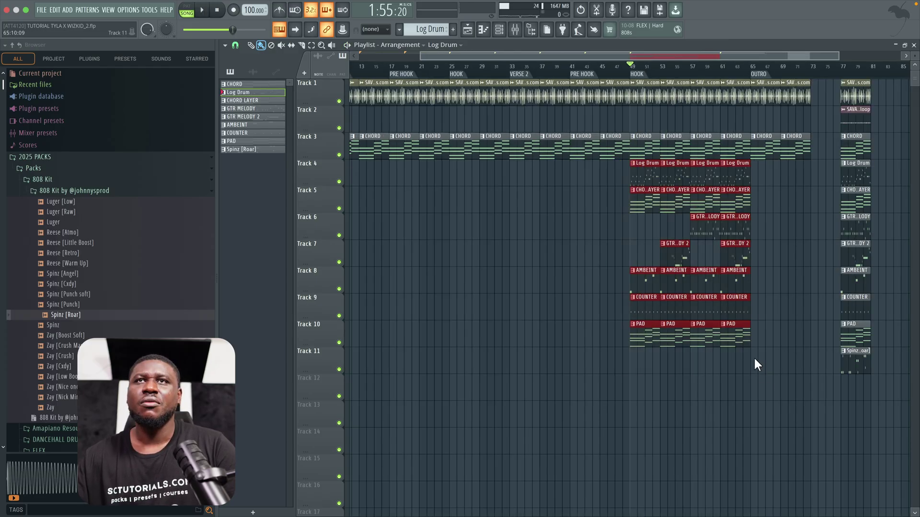
{"action": "left_click_drag", "start_coordinate": [768, 400], "coordinate": [587, 190]}
{"action": "left_click", "coordinate": [574, 221], "text": "ctrl"}
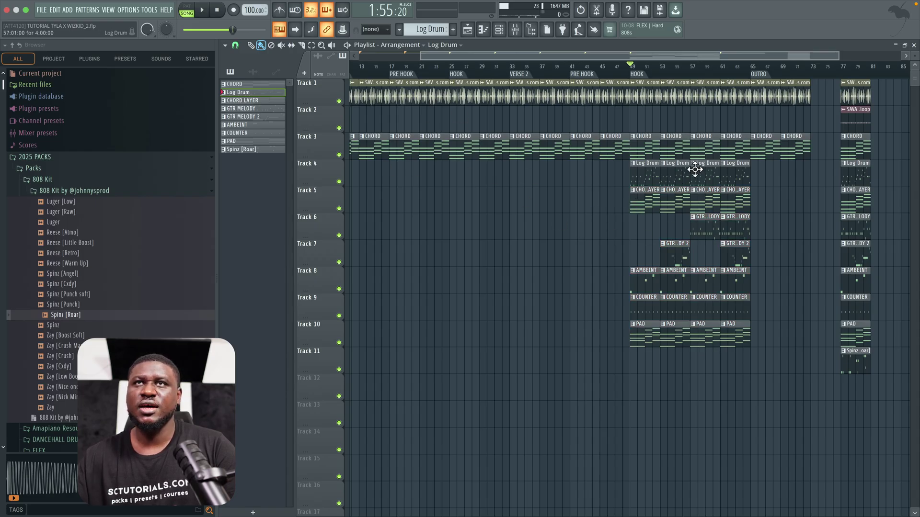
{"action": "left_click_drag", "start_coordinate": [700, 161], "coordinate": [782, 370]}
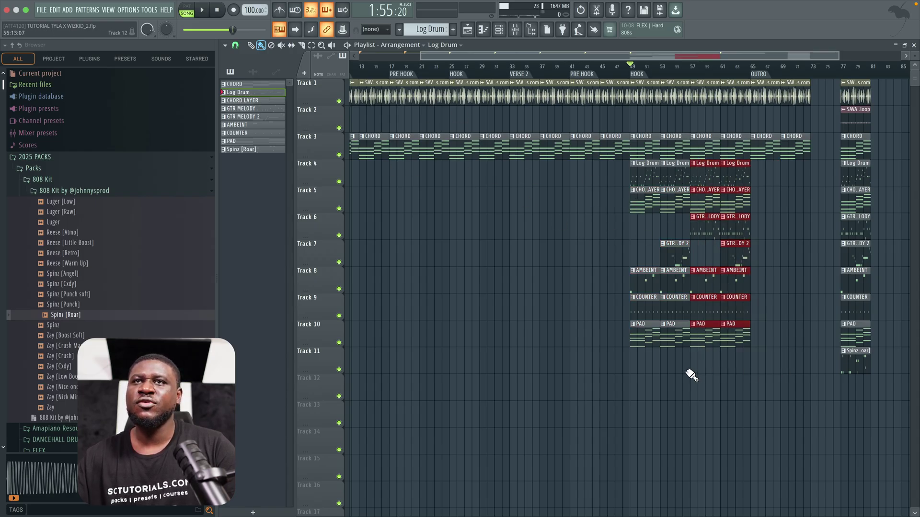
{"action": "left_click_drag", "start_coordinate": [690, 373], "coordinate": [580, 180]}
{"action": "left_click", "coordinate": [566, 266]}
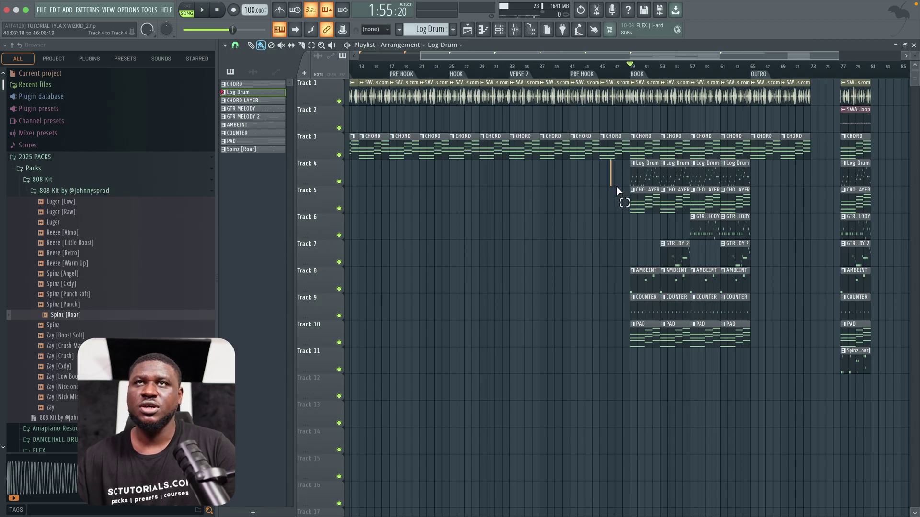
{"action": "left_click_drag", "start_coordinate": [617, 187], "coordinate": [485, 328]}
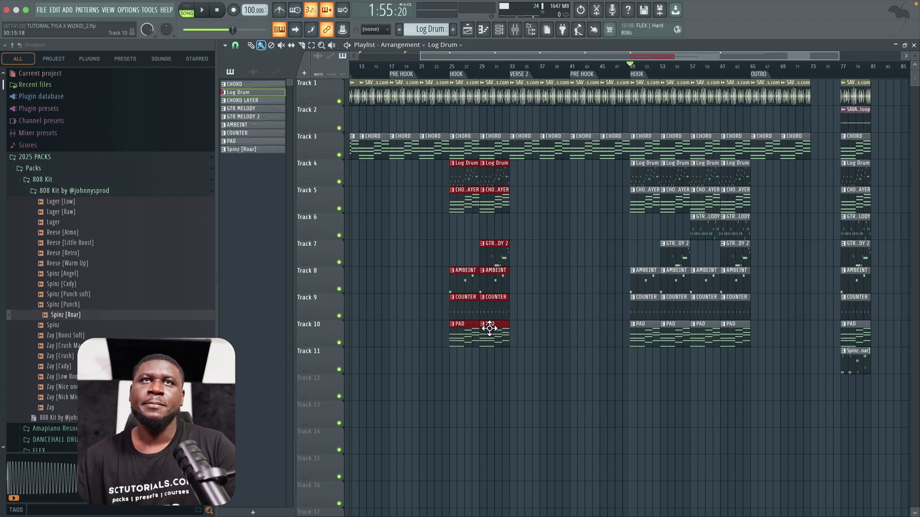
{"action": "left_click", "coordinate": [456, 245]}
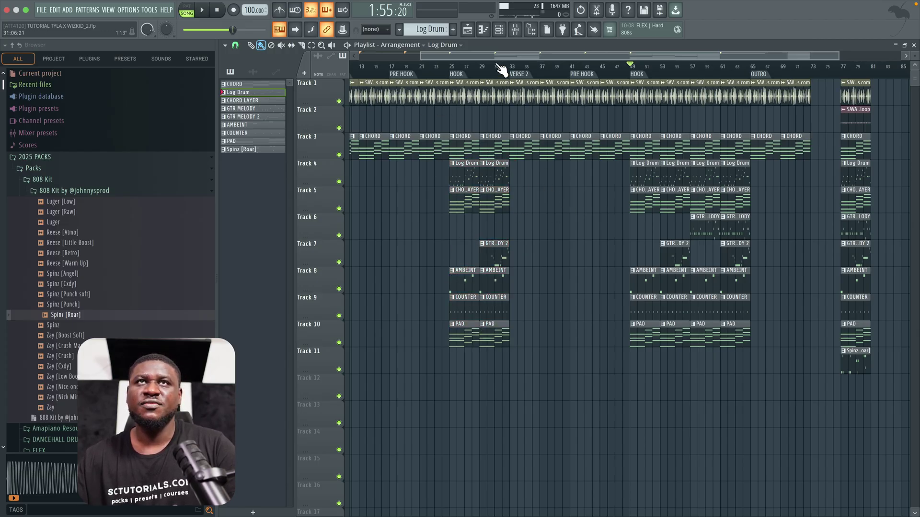
Copy the Spinz [Roar] clip to VERSE 2 at bar 33 on track 11 and repeat it up to the second HOOK.
{"action": "left_click_drag", "start_coordinate": [599, 364], "coordinate": [526, 364]}
{"action": "key", "text": "space"}
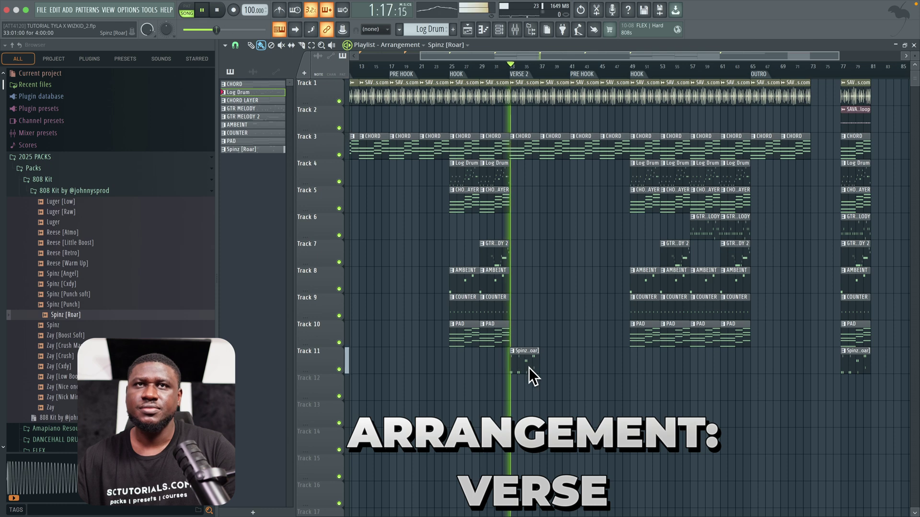
{"action": "left_click", "coordinate": [527, 362], "text": "super"}
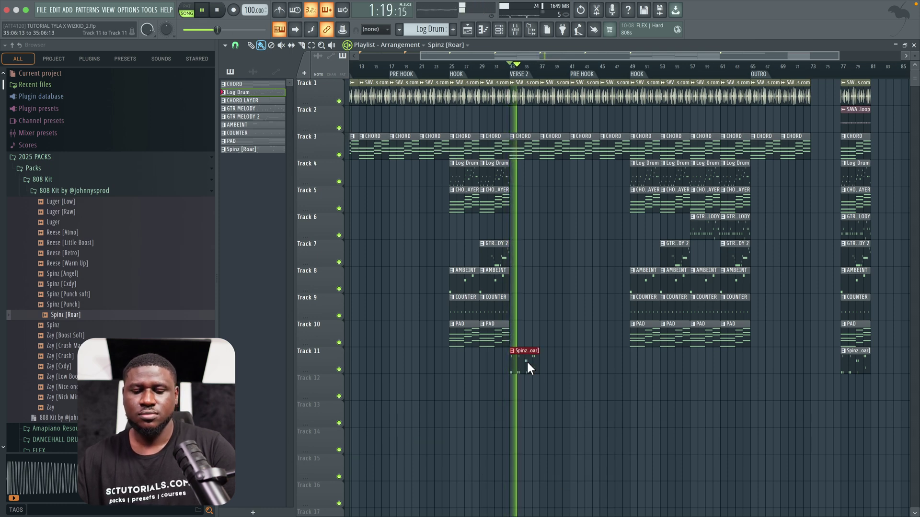
{"action": "key", "text": "ctrl+b"}
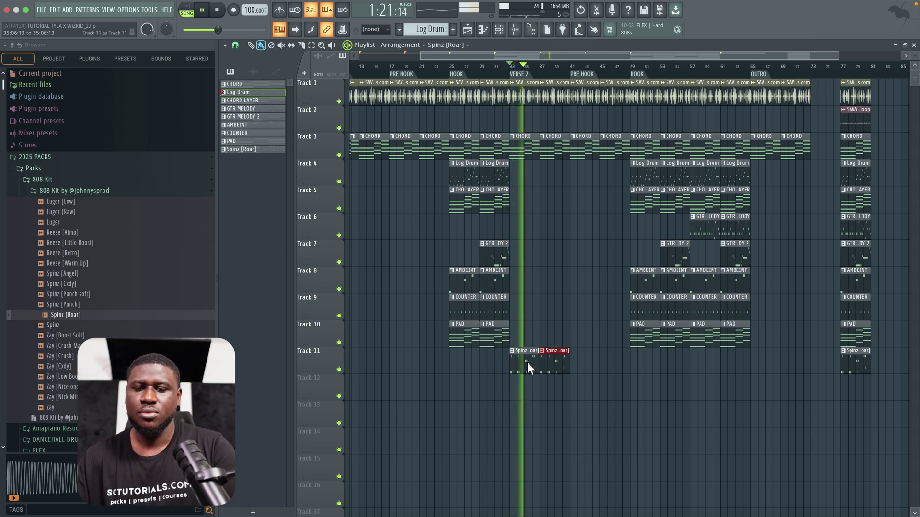
{"action": "key", "text": "ctrl+b"}
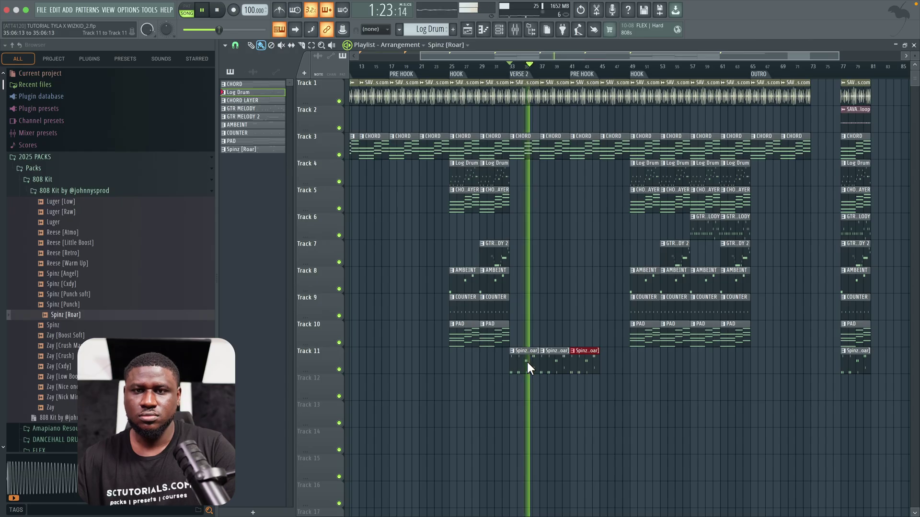
{"action": "key", "text": "ctrl+b"}
{"action": "key", "text": "space"}
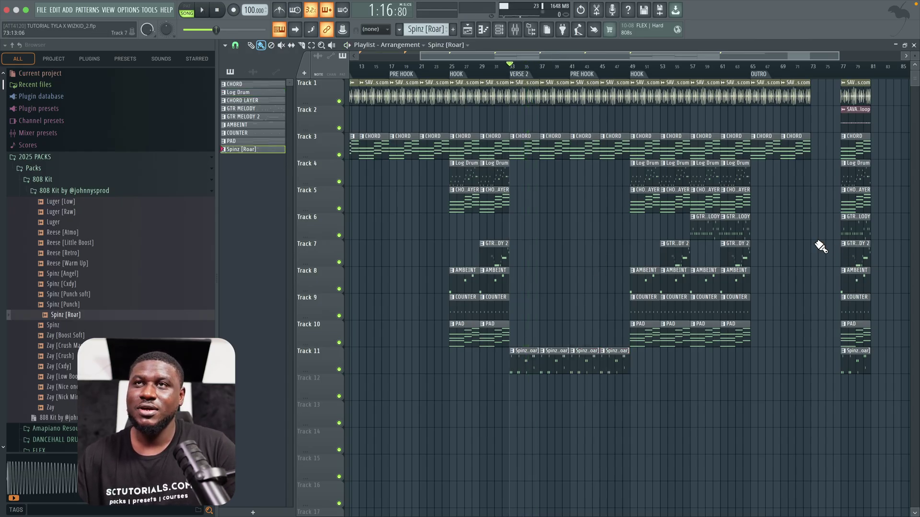
Copy the AMBEINT clip to the second PRE HOOK at bar 41 on track 8 and repeat it up to bar 49.
{"action": "left_click", "coordinate": [843, 280]}
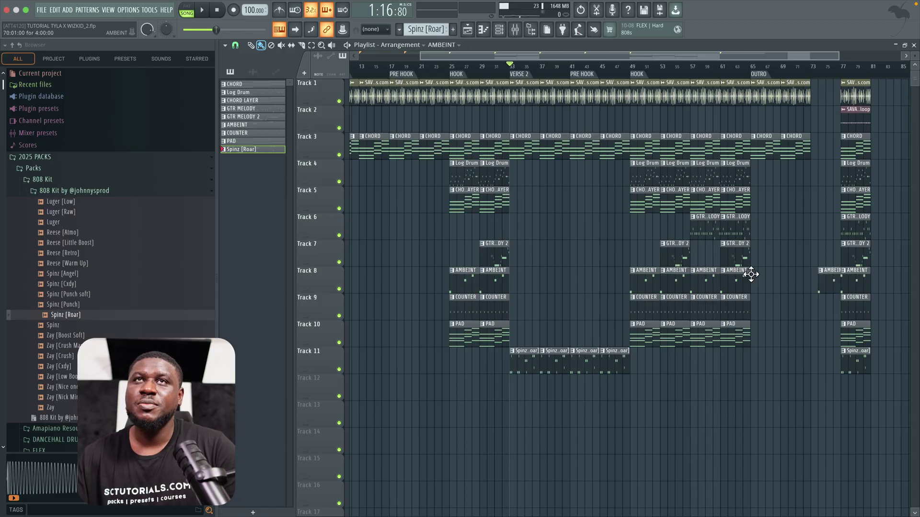
{"action": "left_click", "coordinate": [565, 273]}
{"action": "left_click_drag", "start_coordinate": [577, 272], "coordinate": [580, 270]}
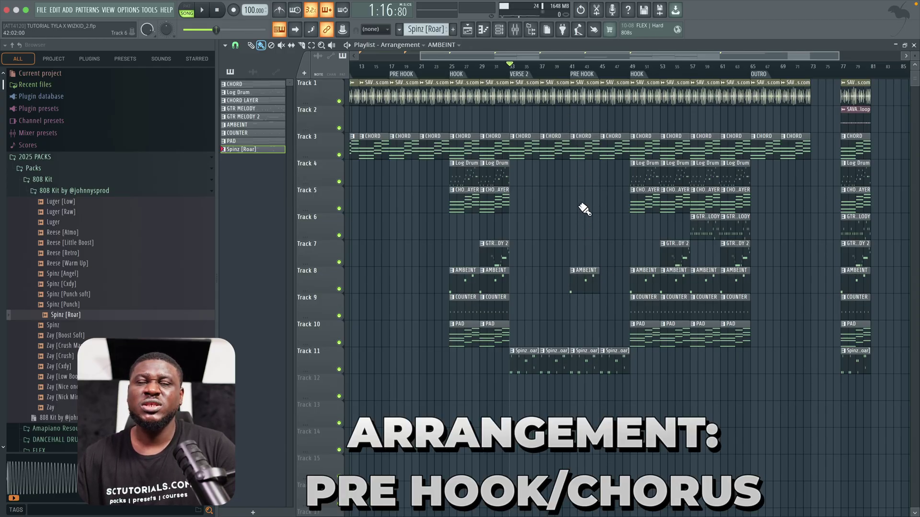
{"action": "left_click_drag", "start_coordinate": [581, 168], "coordinate": [610, 256]}
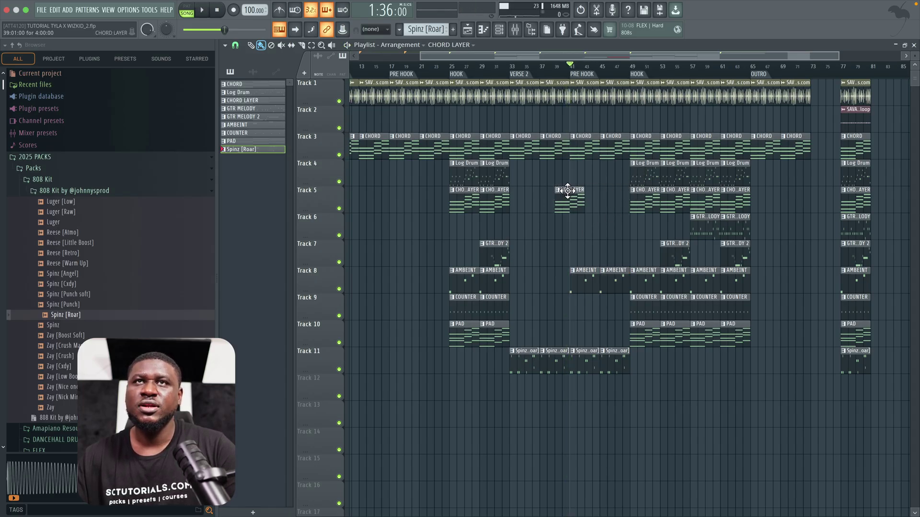
Place the copied CHORD LAYER clip at bar 41 on track 5 and repeat it up to the second HOOK during playback.
{"action": "key", "text": "space"}
{"action": "left_click", "coordinate": [585, 200]}
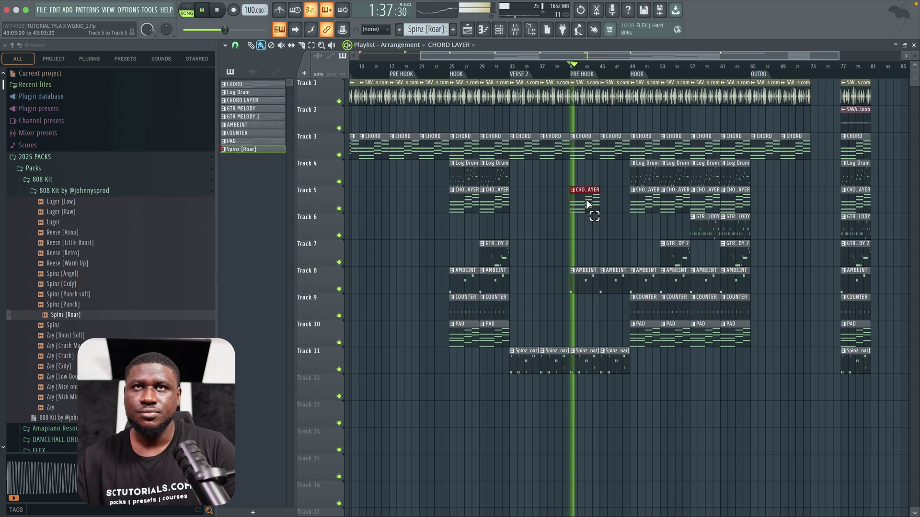
{"action": "key", "text": "ctrl+b"}
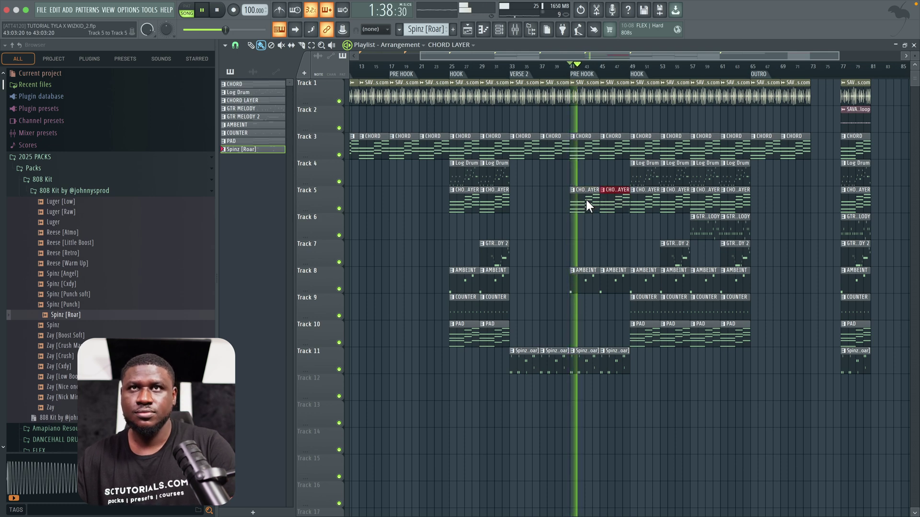
{"action": "right_click", "coordinate": [603, 248]}
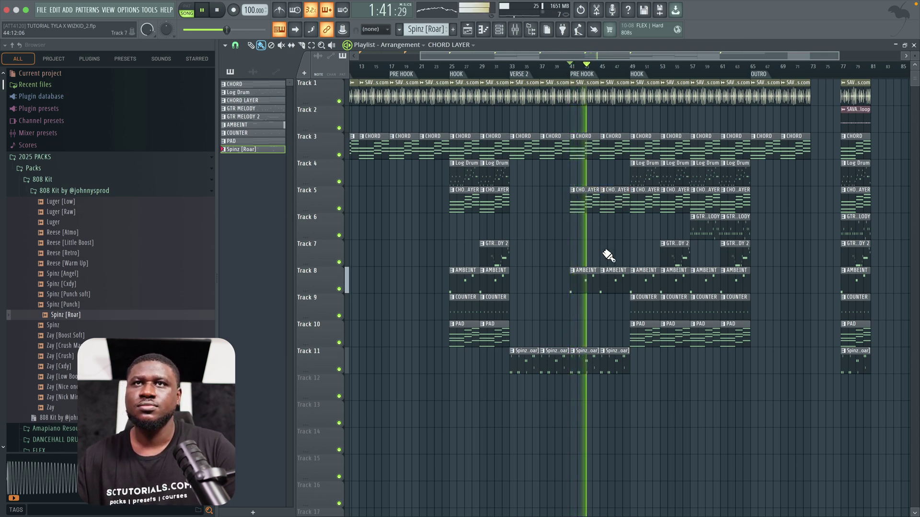
Place the COUNTER clip at bar 41 on track 9 in the second PRE HOOK and repeat it up to the second HOOK.
{"action": "left_click", "coordinate": [641, 309]}
{"action": "left_click", "coordinate": [583, 309]}
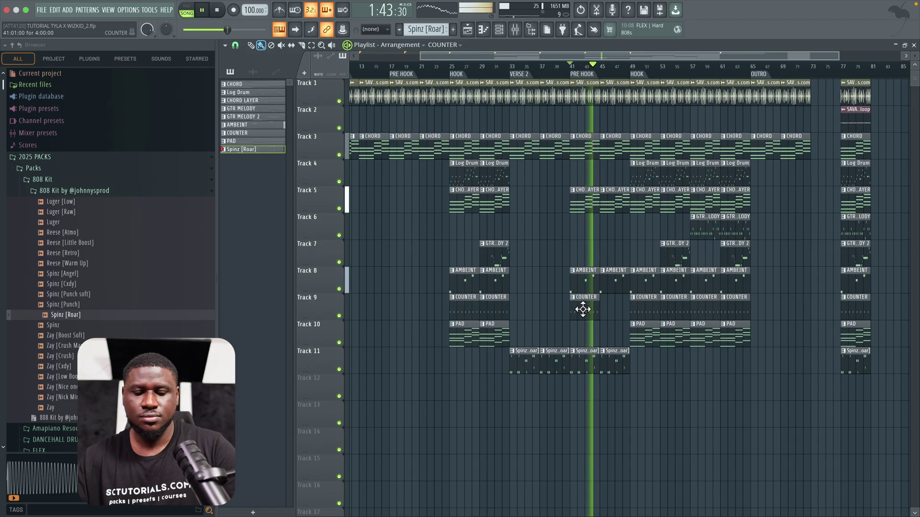
{"action": "left_click", "coordinate": [586, 311]}
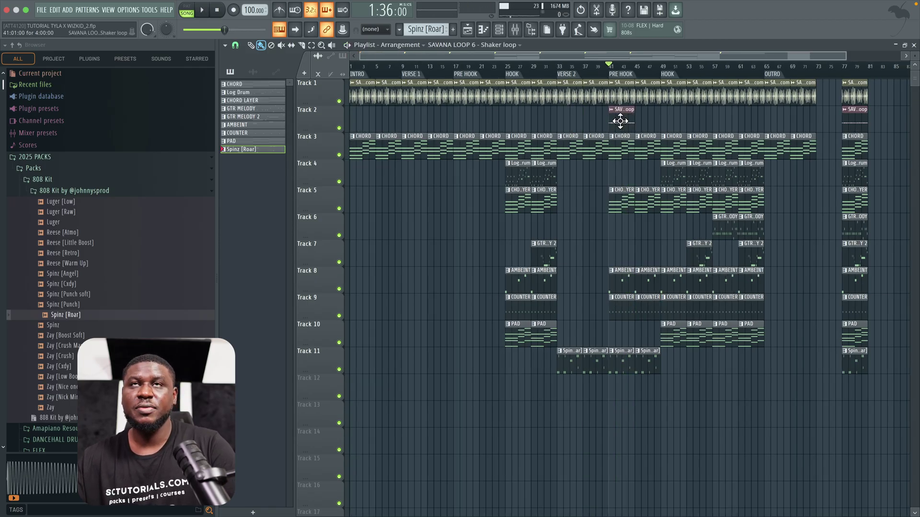
Repeat the SAVANA shaker loop clip on track 2 from bar 41 up to bar 69 and play the second PRE HOOK.
{"action": "key", "text": "ctrl+b"}
{"action": "key", "text": "ctrl+b"}
{"action": "key", "text": "ctrl+b"}
{"action": "key", "text": "ctrl+b"}
{"action": "key", "text": "ctrl+b"}
{"action": "key", "text": "ctrl+b"}
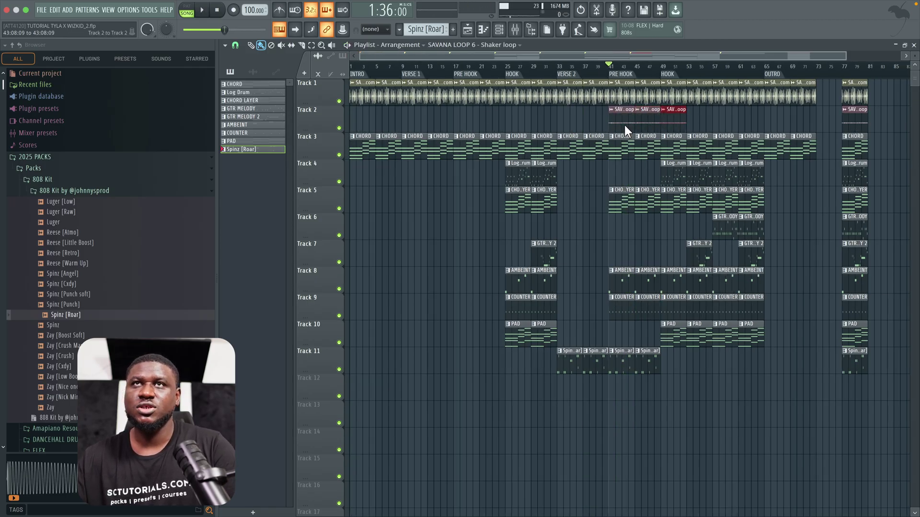
{"action": "key", "text": "space"}
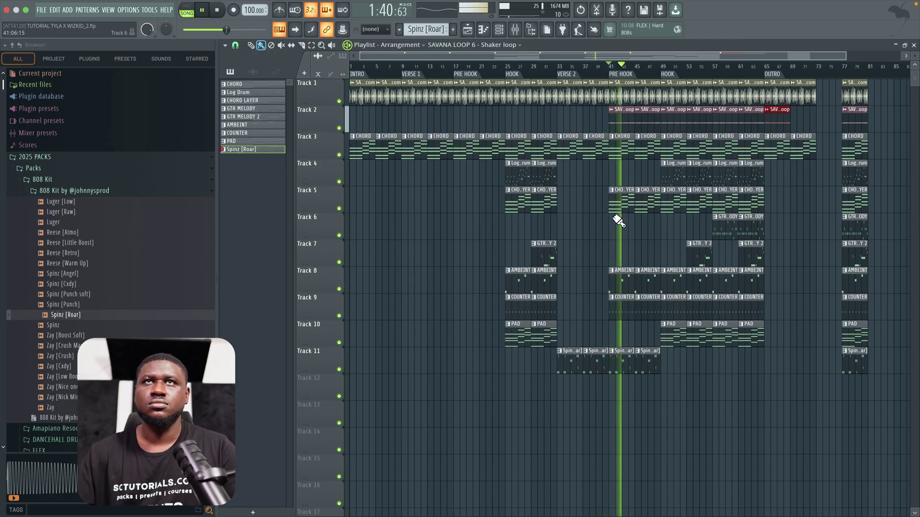
Delete the two shaker loop clips in the second PRE HOOK on track 2, from bars 41 to 49.
{"action": "right_click", "coordinate": [646, 119]}
{"action": "right_click", "coordinate": [620, 115]}
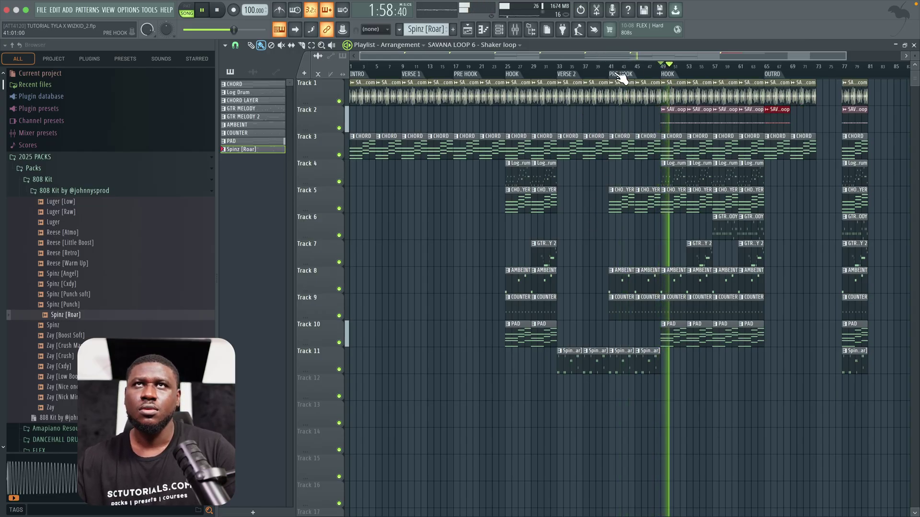
{"action": "key", "text": "space"}
Copy the track 5 to 11 clips of VERSE 2 and its PRE HOOK to VERSE 1 at bar 9, and play from there.
{"action": "left_click_drag", "start_coordinate": [564, 160], "coordinate": [661, 373]}
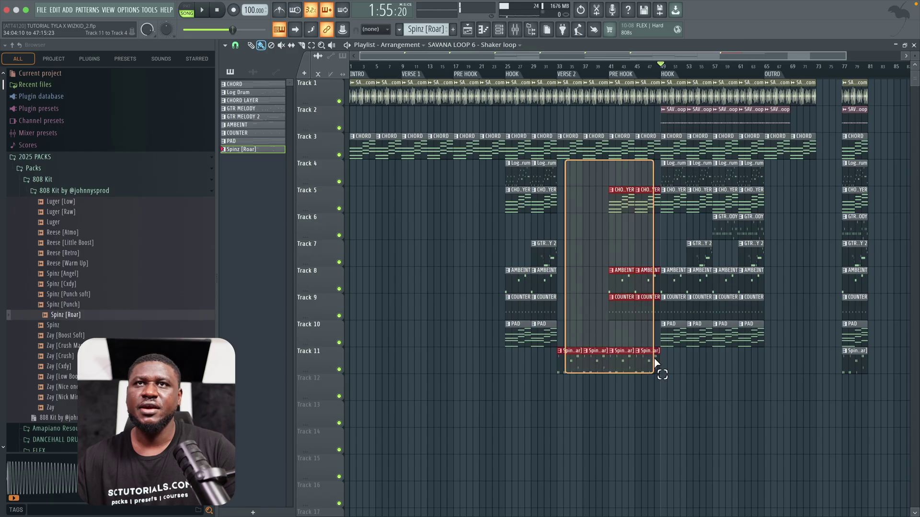
{"action": "left_click_drag", "start_coordinate": [566, 349], "coordinate": [436, 332]}
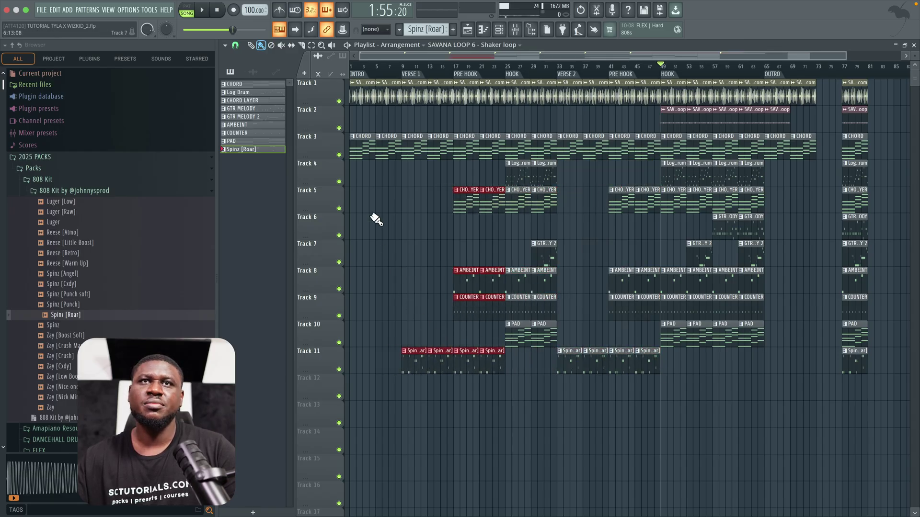
{"action": "left_click", "coordinate": [401, 69]}
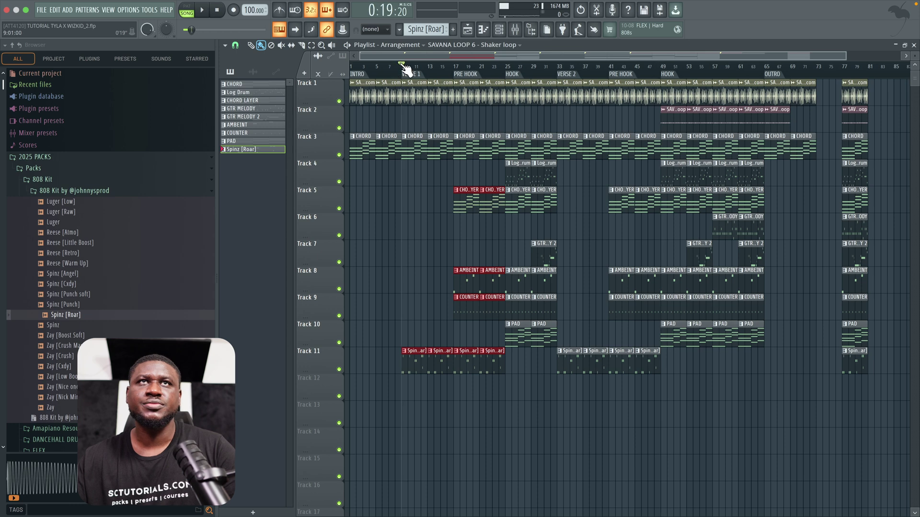
{"action": "key", "text": "space"}
{"action": "left_click", "coordinate": [375, 257]}
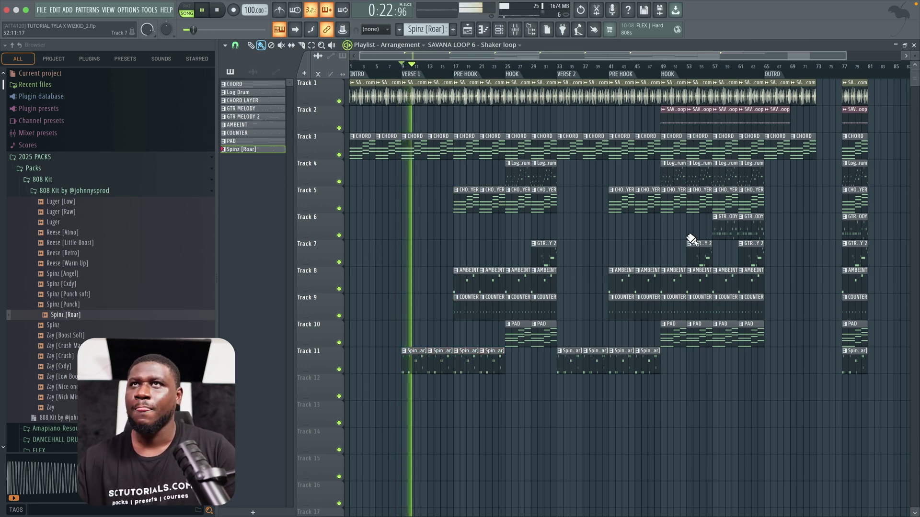
Copy the shaker loop clips on track 2 to bars 17 to 33 and delete the extra one at the OUTRO.
{"action": "key", "text": "space"}
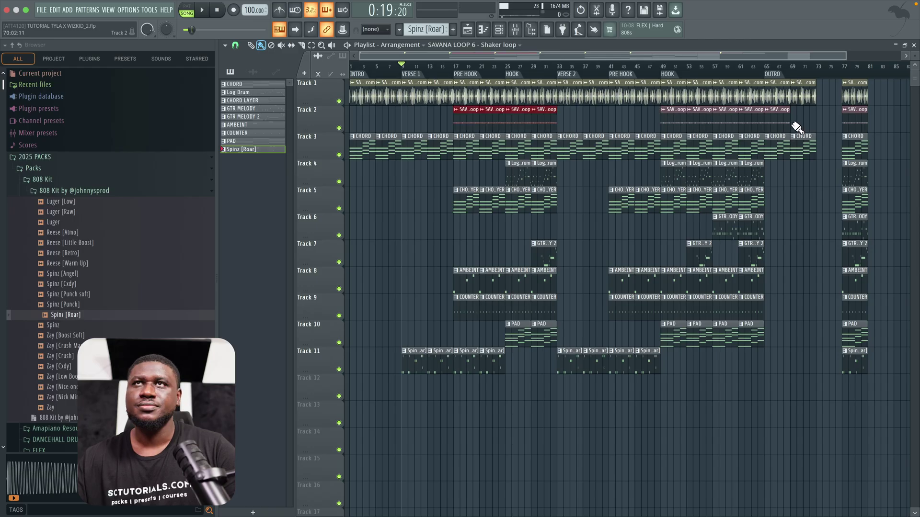
{"action": "right_click", "coordinate": [778, 118]}
{"action": "key", "text": "space"}
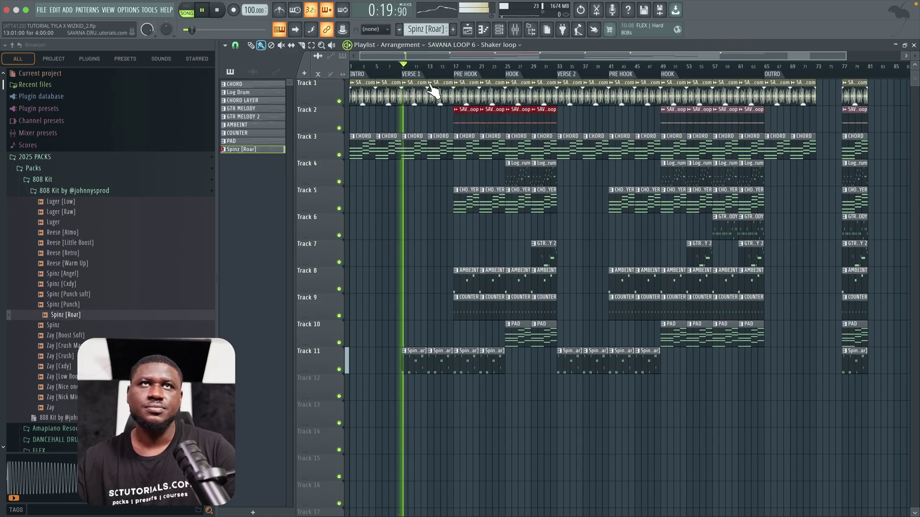
{"action": "key", "text": "space"}
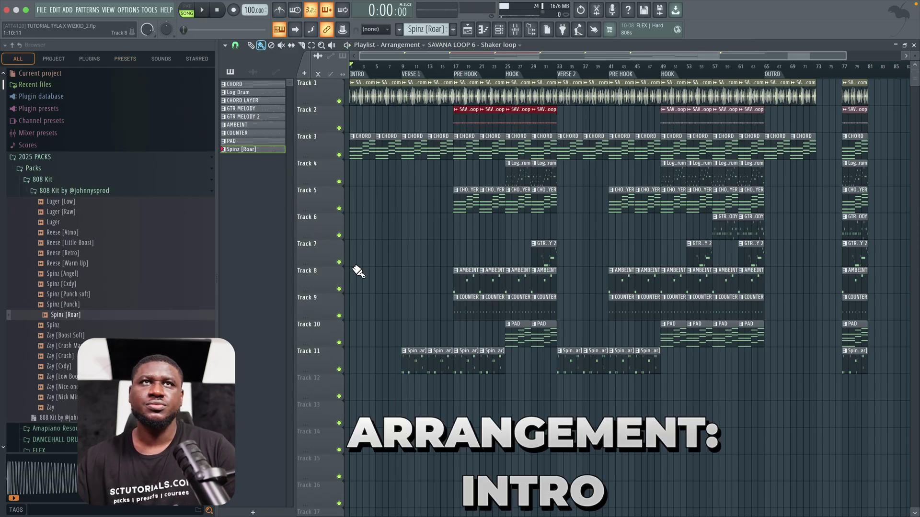
Try the INTRO with a Log Drum clip at bar 1 on track 4, and remove that clip.
{"action": "key", "text": "space"}
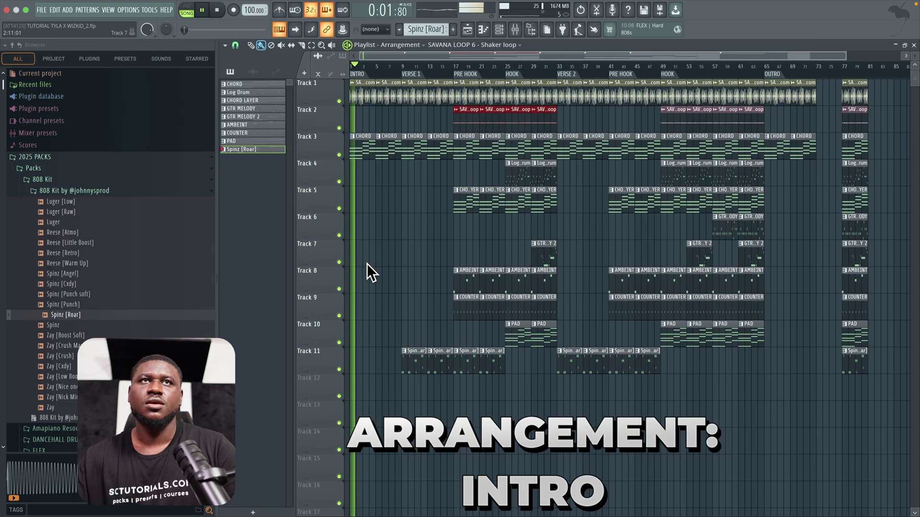
{"action": "key", "text": "space"}
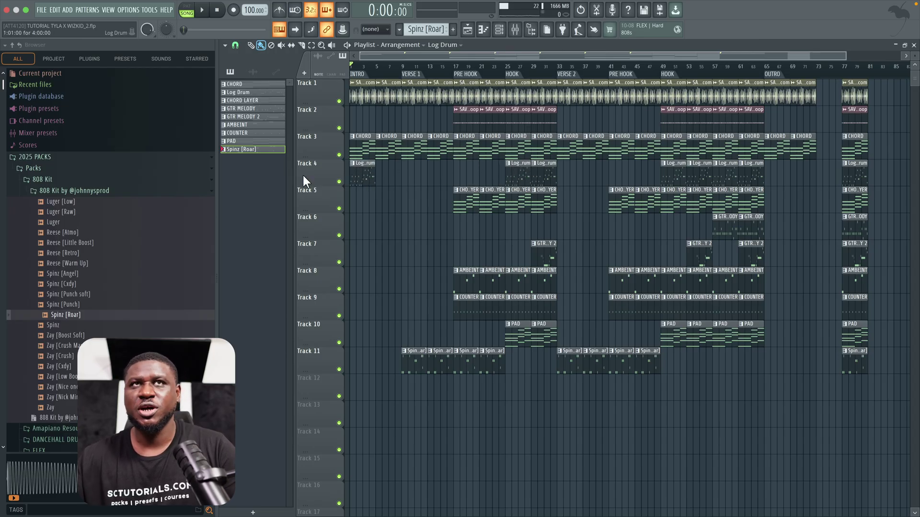
{"action": "right_click", "coordinate": [364, 177]}
{"action": "key", "text": "space"}
{"action": "key", "text": "space"}
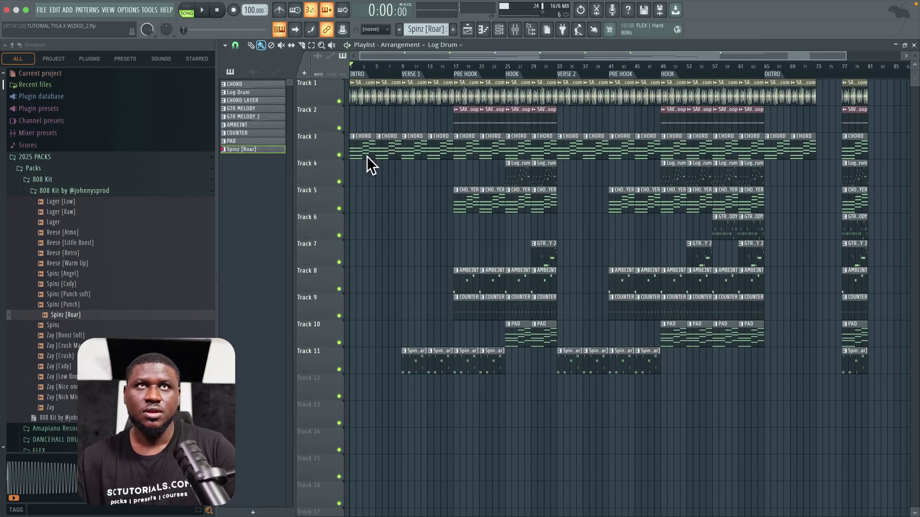
Place the Log Drum clip at bar 1 on track 4 and repeat it up to VERSE 1, trying the INTRO without CHORD clips.
{"action": "right_click", "coordinate": [366, 151]}
{"action": "left_click", "coordinate": [361, 165]}
{"action": "key", "text": "space"}
{"action": "right_click", "coordinate": [388, 149]}
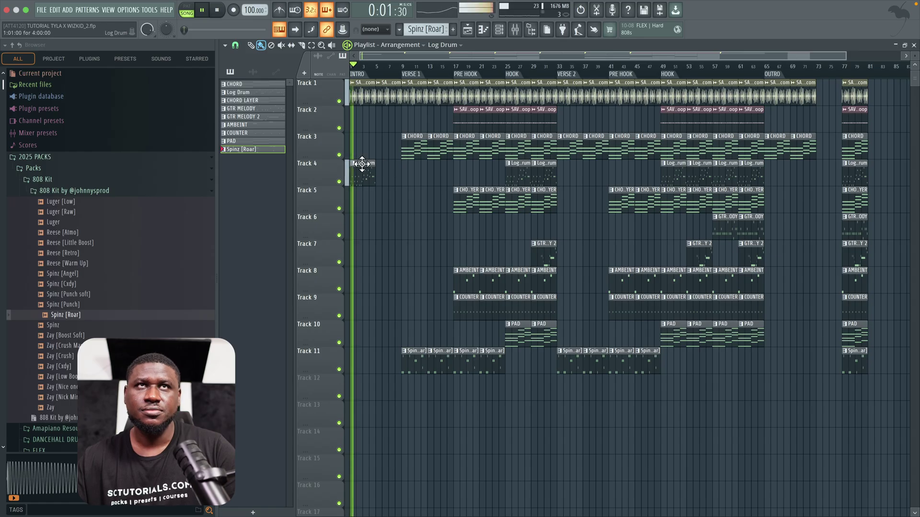
{"action": "left_click", "coordinate": [355, 182], "text": "ctrl"}
{"action": "key", "text": "ctrl+b"}
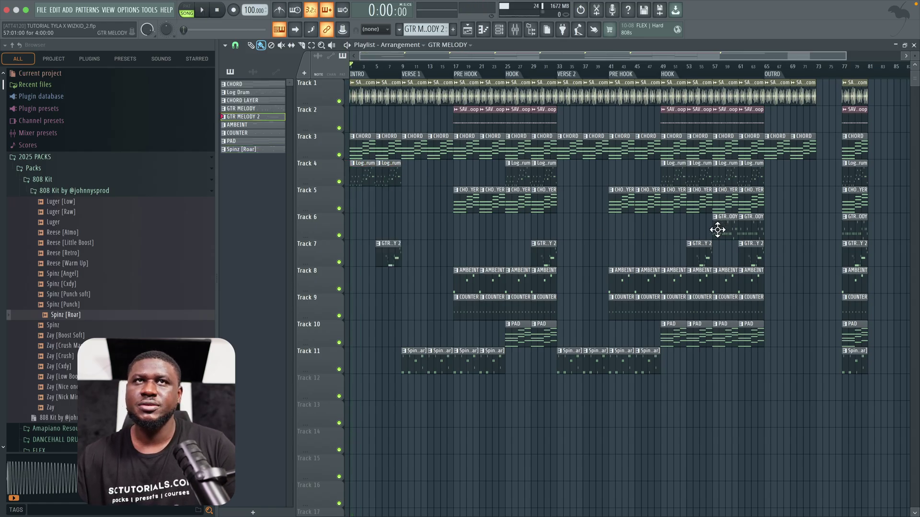
Copy the GTR MELODY clip from bar 57 to bar 1 on track 6 and repeat it up to VERSE 1 during playback.
{"action": "left_click_drag", "start_coordinate": [717, 229], "coordinate": [274, 216]}
{"action": "key", "text": "space"}
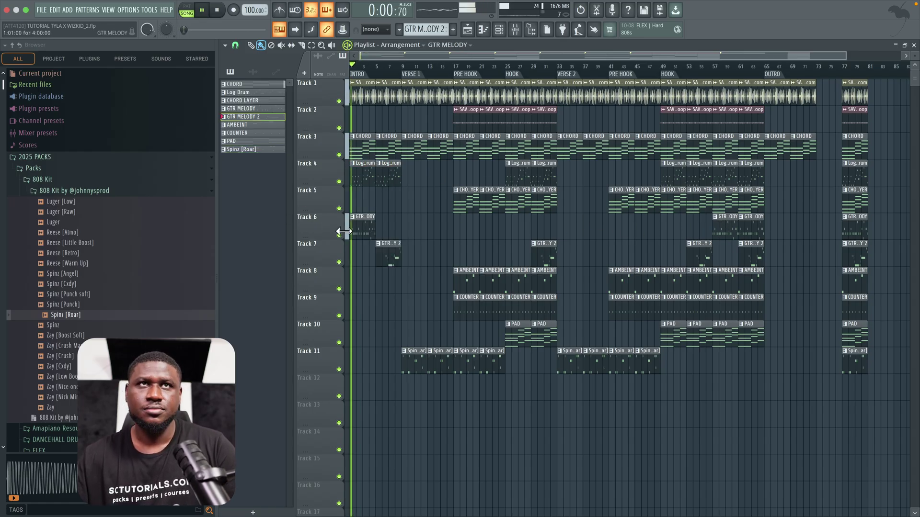
{"action": "left_click", "coordinate": [363, 226], "text": "ctrl"}
{"action": "key", "text": "ctrl+b"}
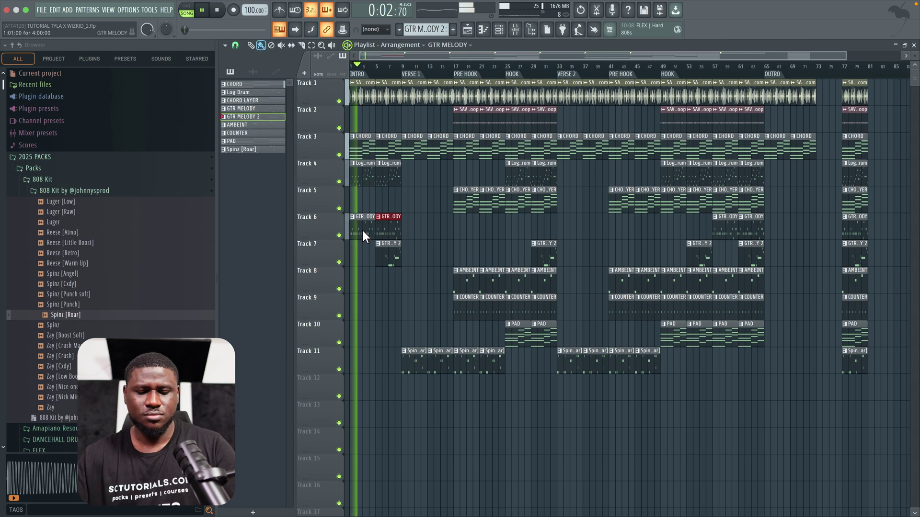
{"action": "left_click", "coordinate": [367, 314], "text": "ctrl"}
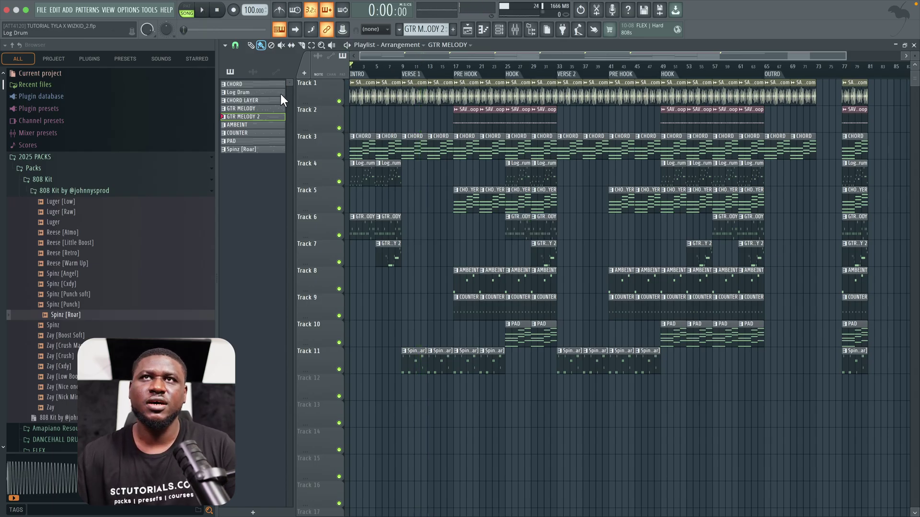
Play the full arrangement from the start of the INTRO.
{"action": "key", "text": "space"}
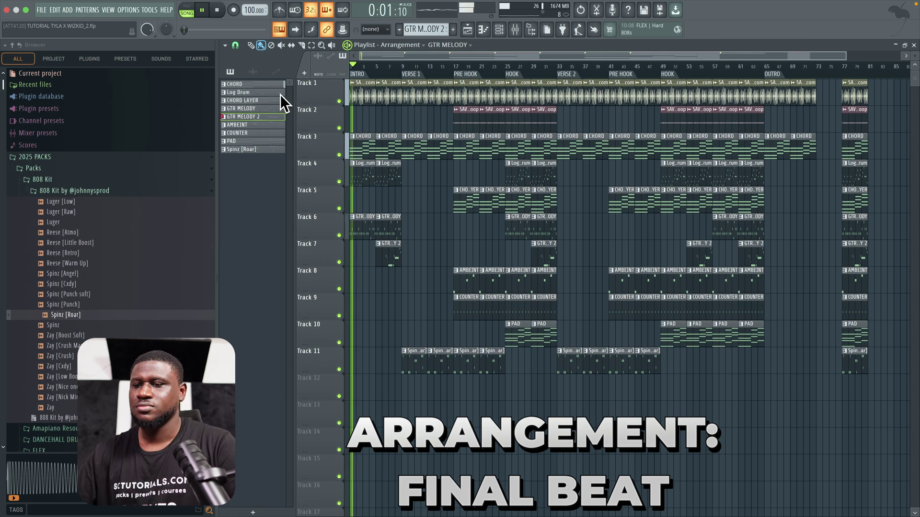